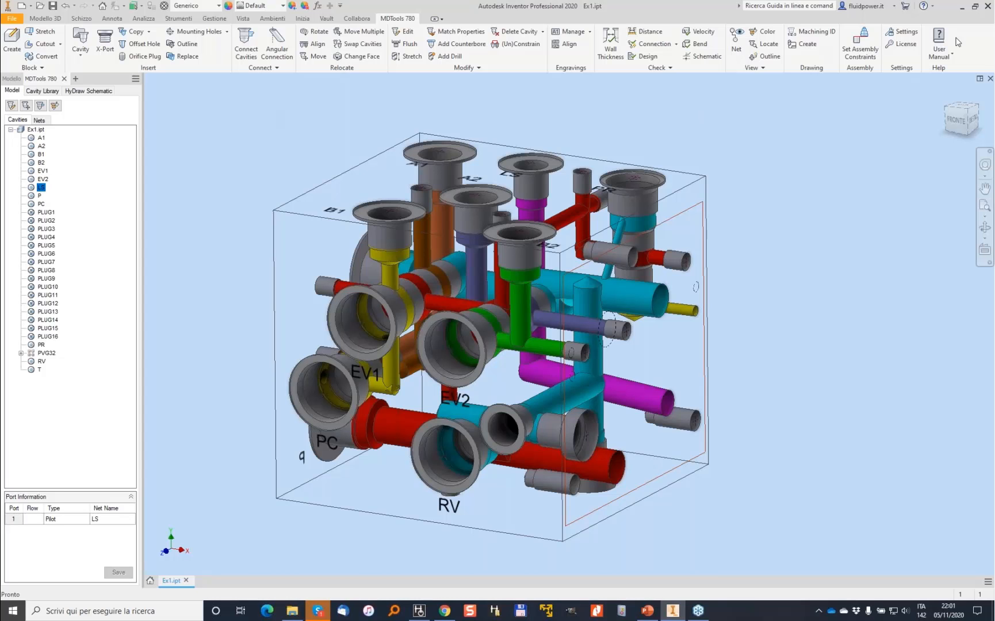
pyautogui.click(539, 133)
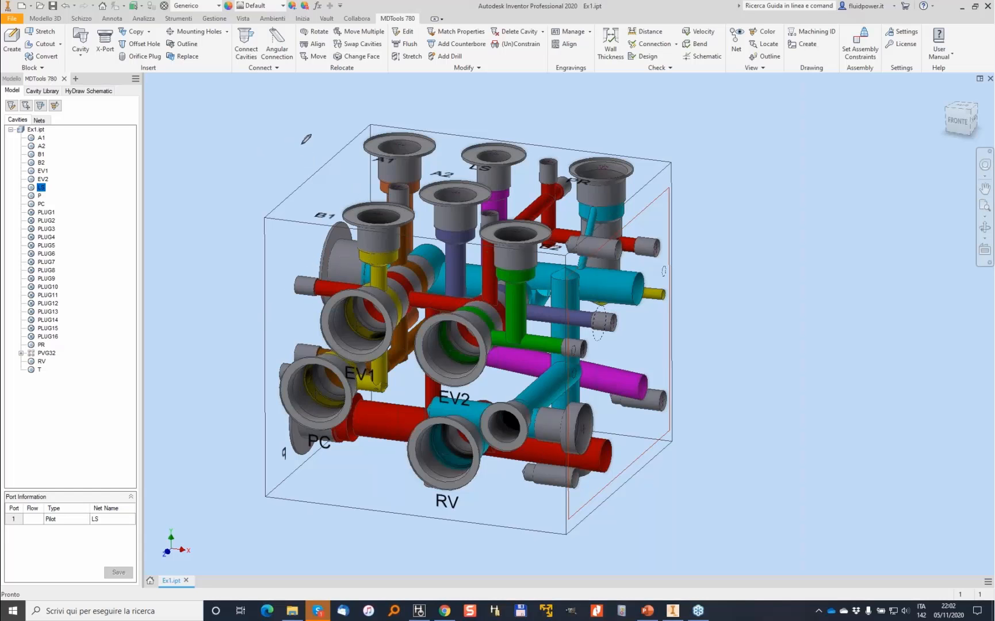
pyautogui.moveTo(682, 171)
pyautogui.mouseDown()
pyautogui.moveTo(628, 199)
pyautogui.moveTo(576, 279)
pyautogui.moveTo(561, 491)
pyautogui.moveTo(692, 438)
pyautogui.moveTo(639, 181)
pyautogui.moveTo(628, 198)
pyautogui.mouseUp()
pyautogui.moveTo(703, 241)
pyautogui.mouseDown()
pyautogui.moveTo(732, 248)
pyautogui.moveTo(687, 271)
pyautogui.mouseUp()
pyautogui.moveTo(742, 235)
pyautogui.mouseDown()
pyautogui.moveTo(773, 234)
pyautogui.moveTo(783, 276)
pyautogui.moveTo(814, 271)
pyautogui.mouseUp()
pyautogui.moveTo(343, 333); pyautogui.dragTo(340, 302)
pyautogui.moveTo(452, 319); pyautogui.dragTo(478, 363)
pyautogui.moveTo(334, 379); pyautogui.dragTo(313, 425)
pyautogui.moveTo(437, 435); pyautogui.dragTo(471, 460)
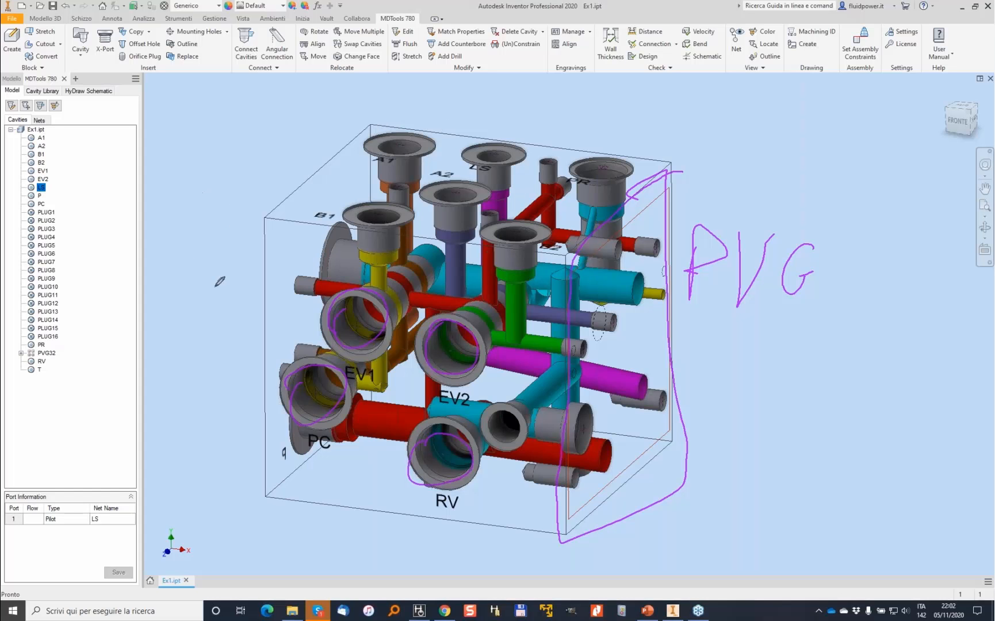
pyautogui.click(255, 203)
pyautogui.keyDown('shift'); pyautogui.moveTo(256, 203); pyautogui.dragTo(533, 194, button='middle'); pyautogui.keyUp('shift')
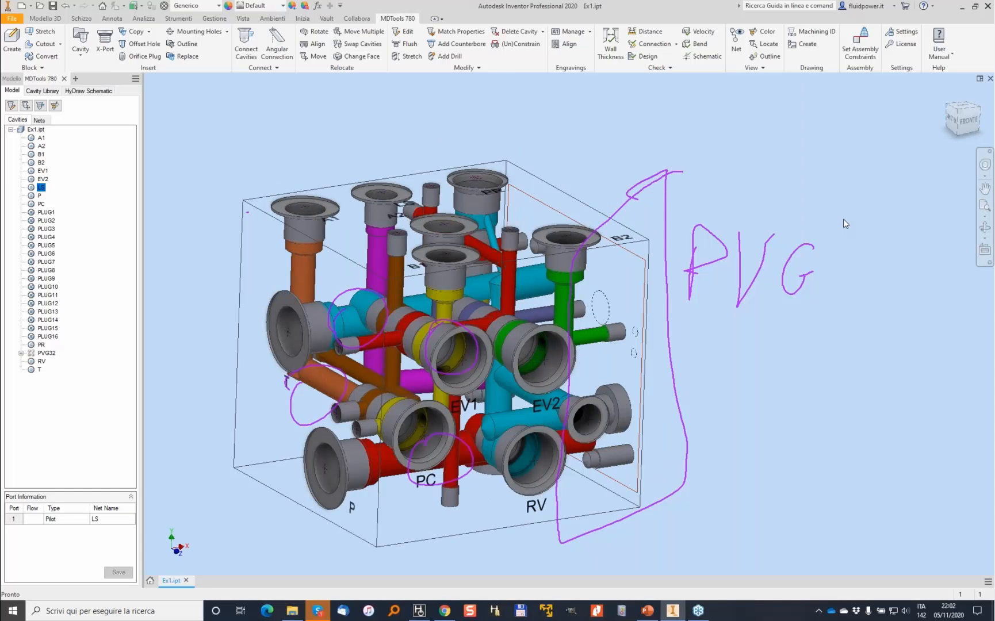
pyautogui.click(855, 297)
pyautogui.click(866, 286)
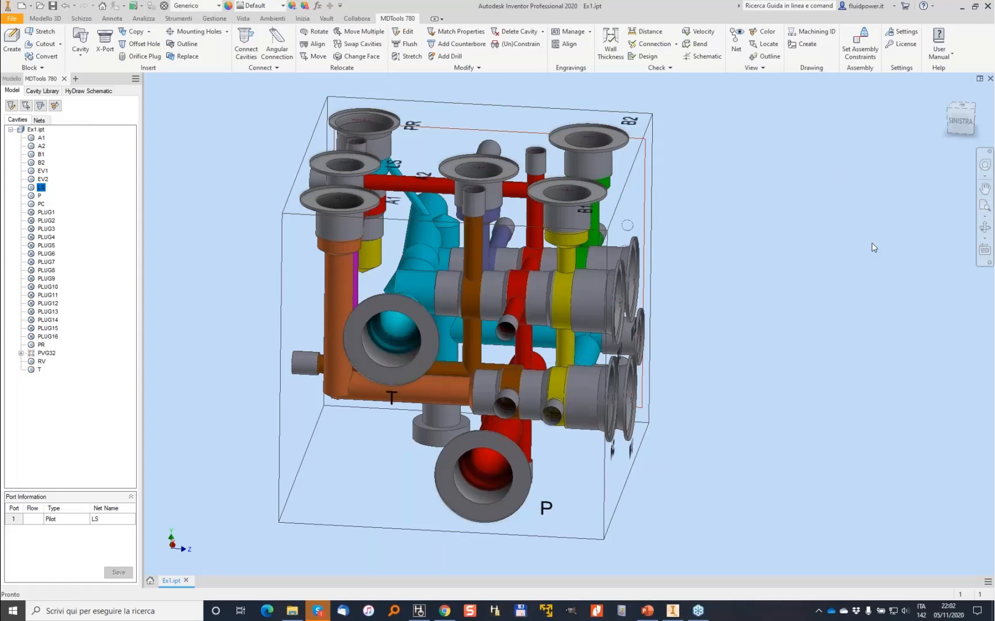
# Display the manifold's nets list and expand net A1 down to the port of its PC cavity
pyautogui.moveTo(13, 115)
pyautogui.mouseDown()
pyautogui.moveTo(12, 376)
pyautogui.moveTo(90, 344)
pyautogui.moveTo(95, 130)
pyautogui.moveTo(7, 122)
pyautogui.mouseUp()
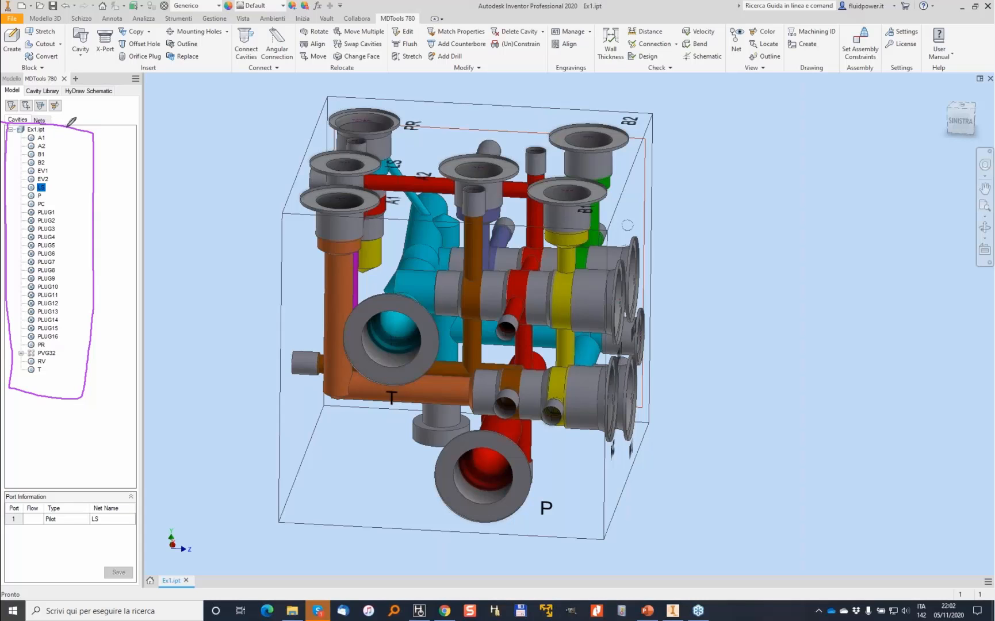
pyautogui.click(42, 121)
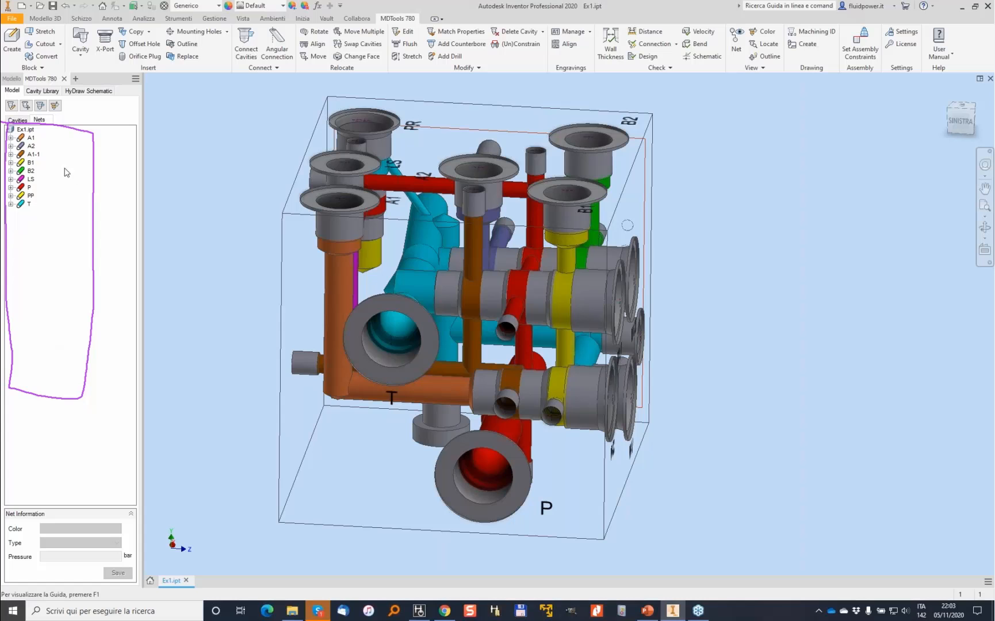
pyautogui.click(11, 138)
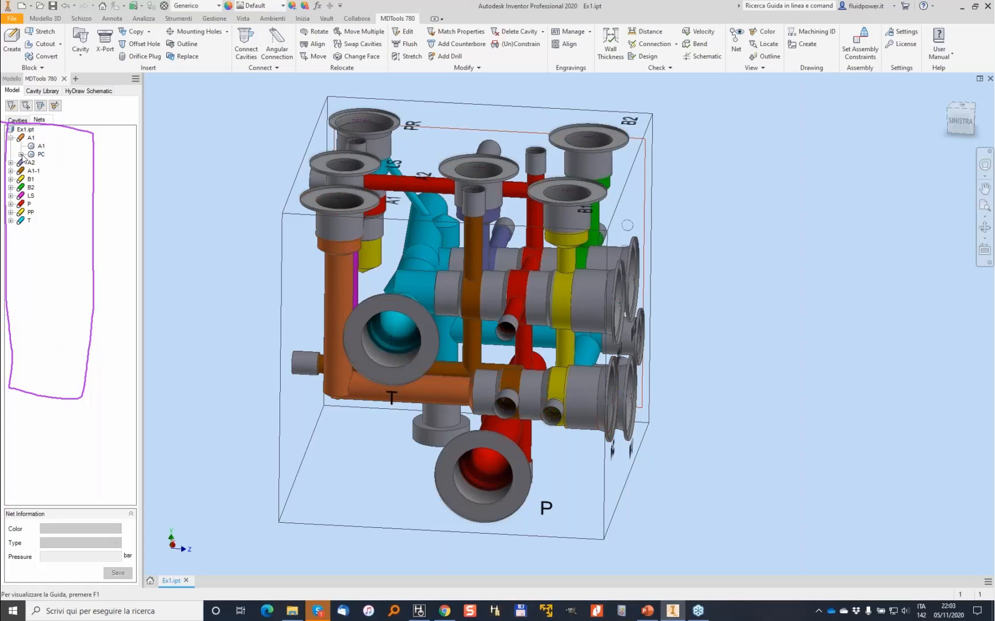
pyautogui.click(31, 138)
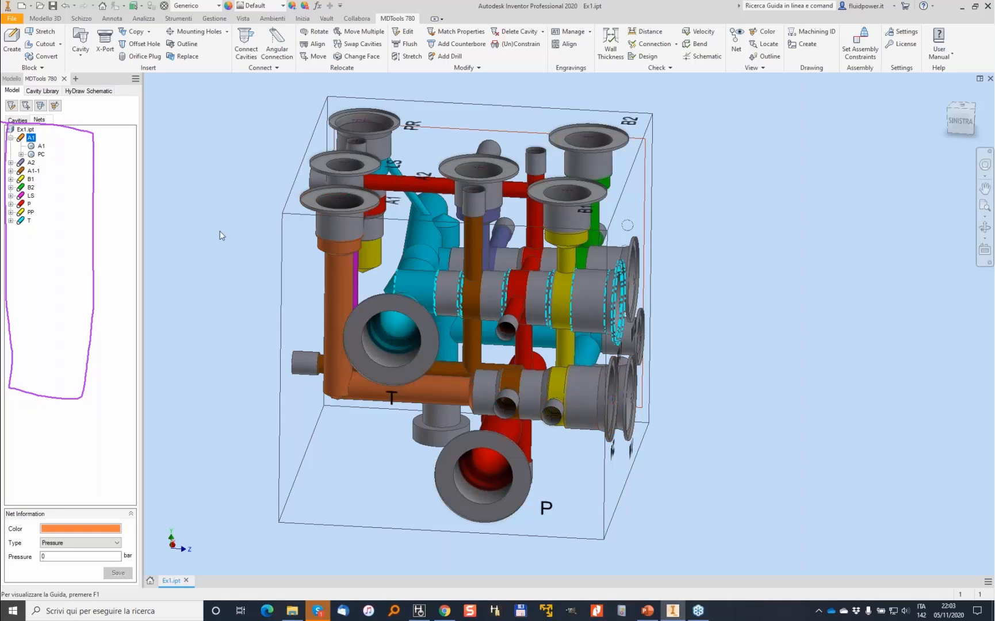
pyautogui.doubleClick(30, 155)
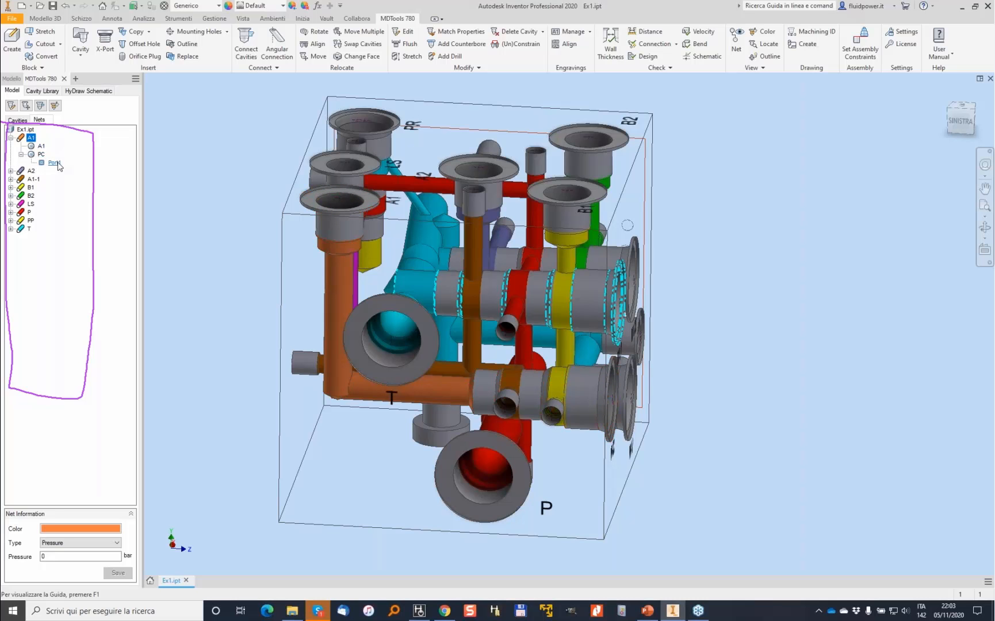
# Show only net P in the manifold model and inspect its drillings from the front
pyautogui.rightClick(29, 212)
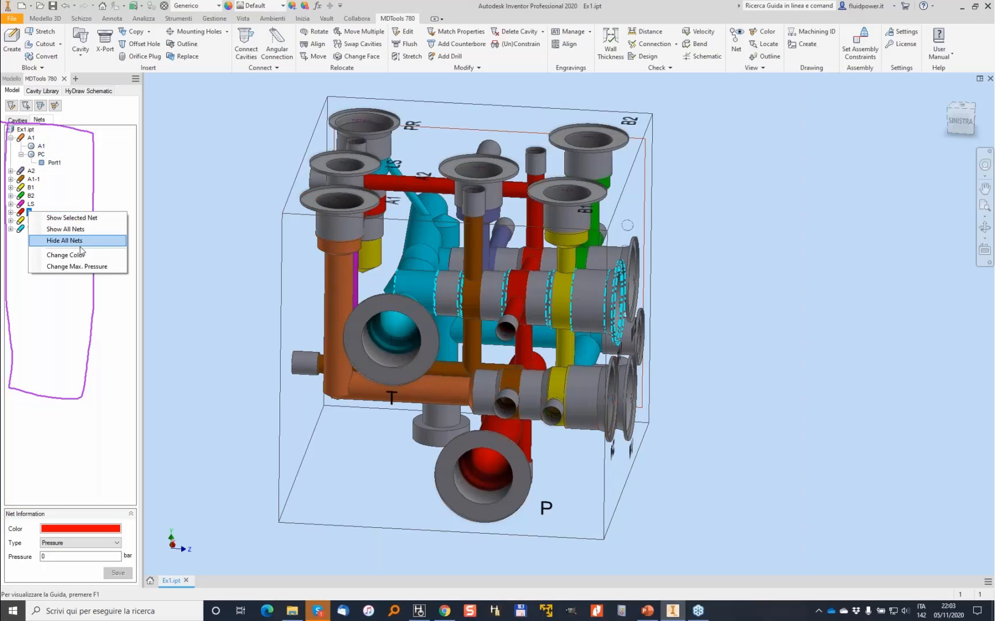
pyautogui.click(87, 218)
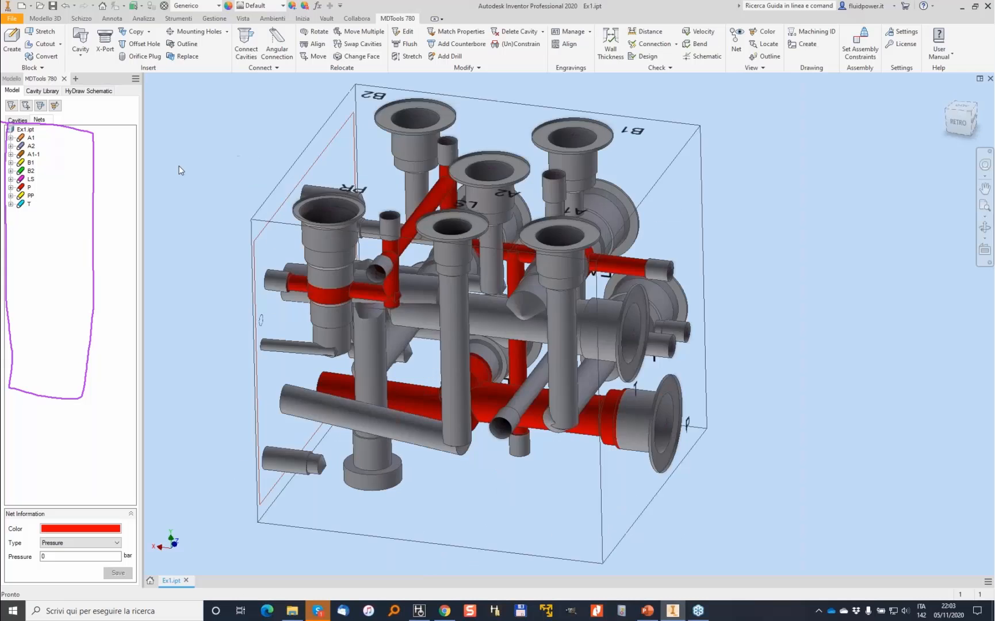
pyautogui.keyDown('shift'); pyautogui.moveTo(179, 166); pyautogui.dragTo(439, 309, button='middle'); pyautogui.keyUp('shift')
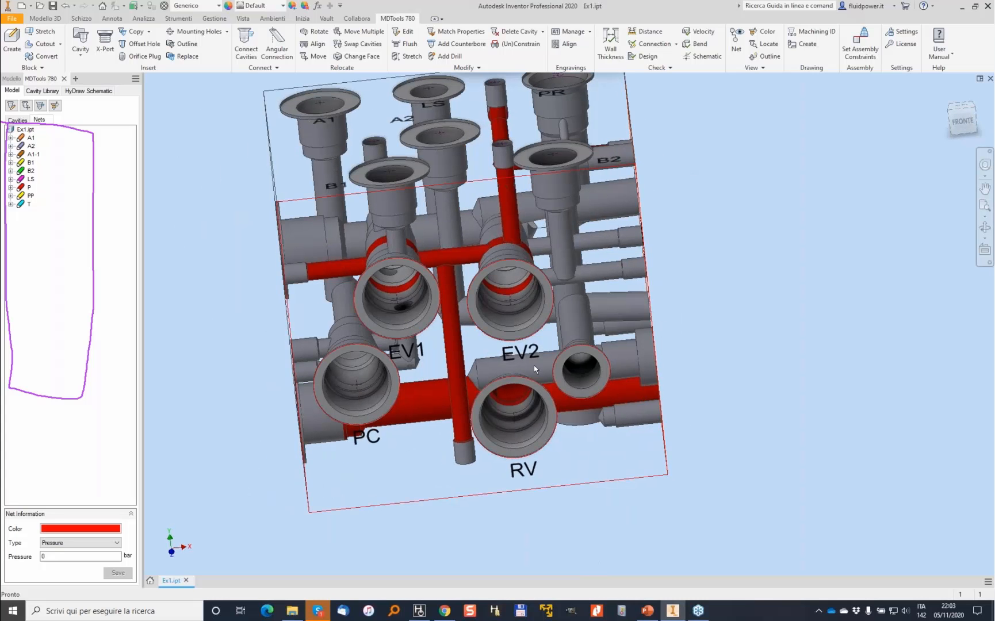
# Switch to the PVGCustomInlet schematic in HyDraw CAD and select net P among the exported nets
pyautogui.moveTo(424, 612)
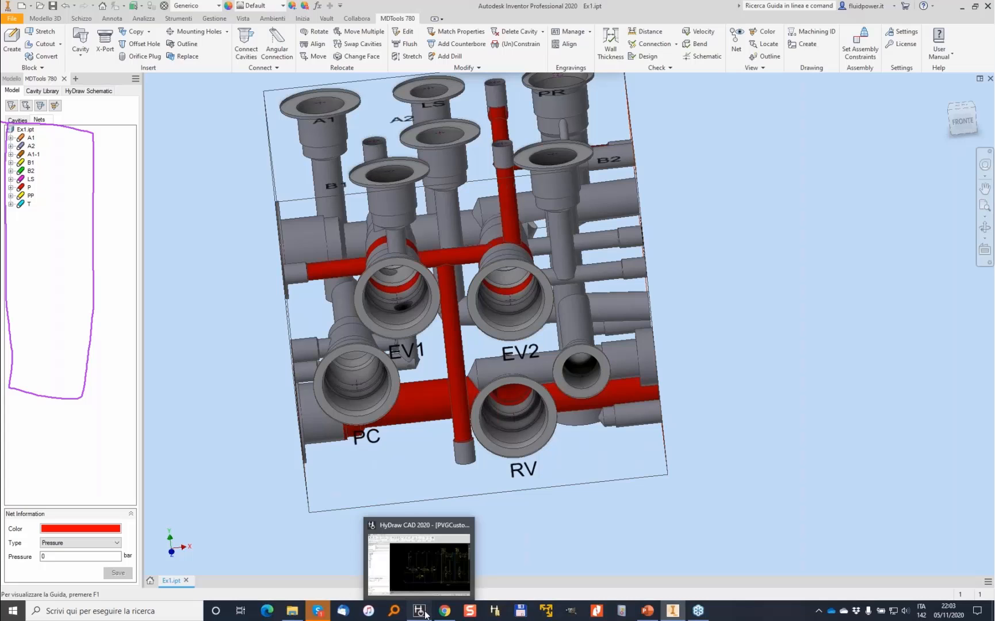
pyautogui.click(424, 612)
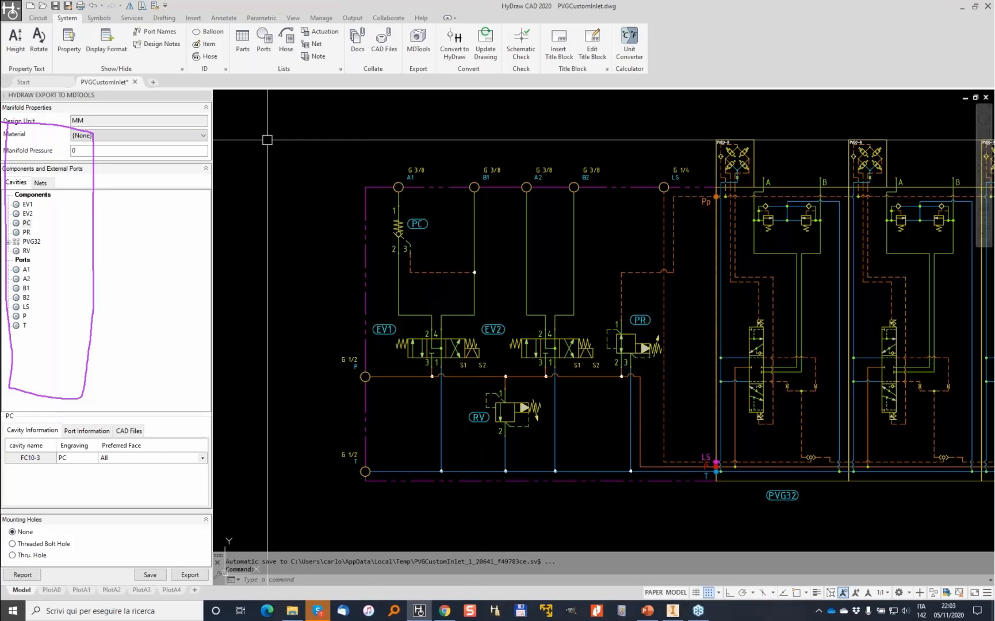
pyautogui.click(46, 185)
pyautogui.click(24, 252)
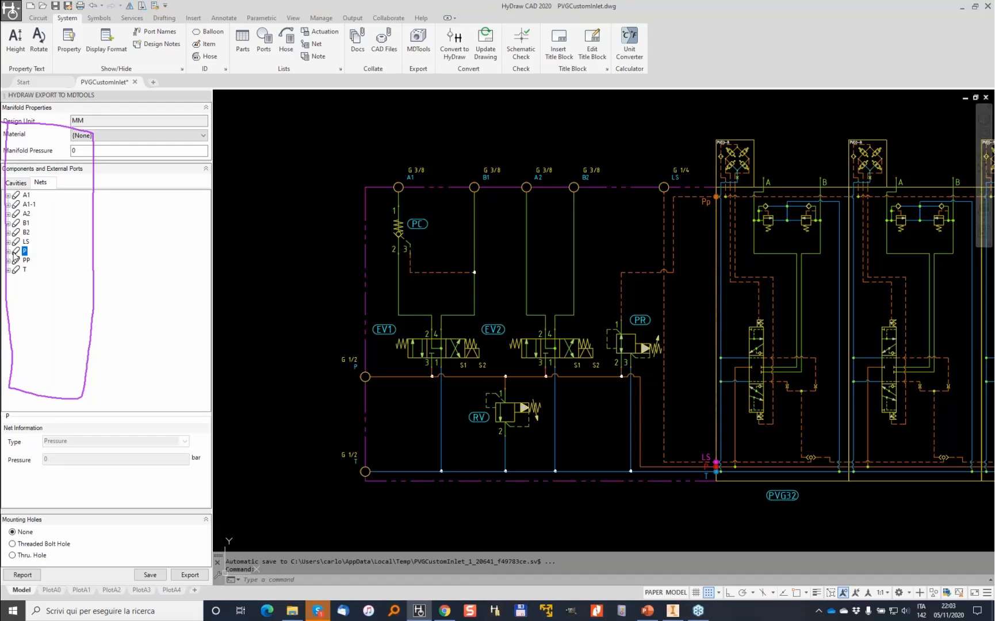
# Rerun the MDTools export on the whole manifold enclosure and highlight net P in the schematic
pyautogui.moveTo(294, 251); pyautogui.dragTo(243, 176, button='middle')
pyautogui.scroll(1, 230, 164)
pyautogui.click(205, 96)
pyautogui.click(419, 41)
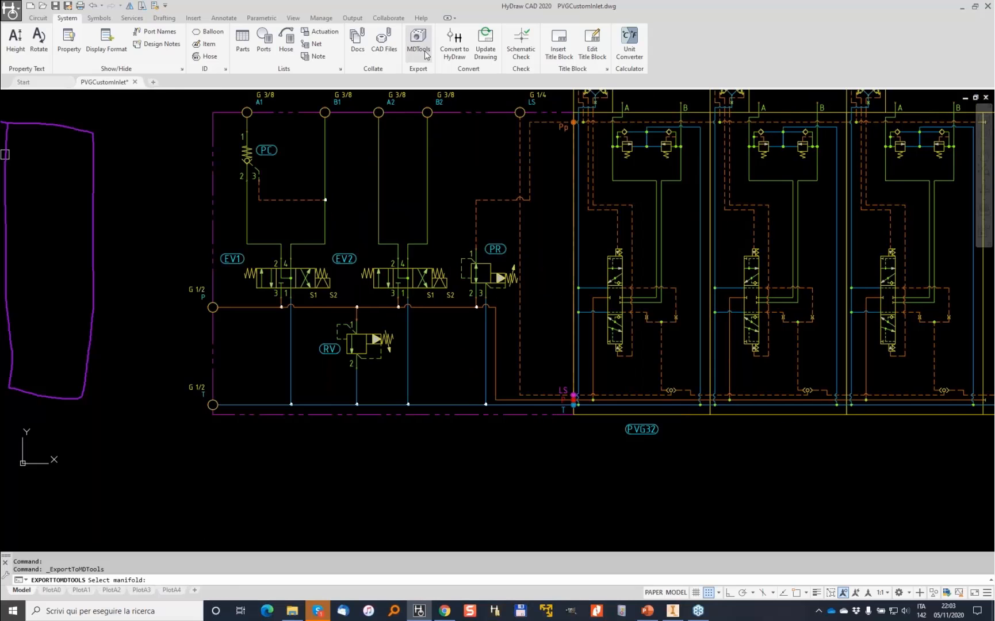
pyautogui.click(718, 473)
pyautogui.click(268, 195)
pyautogui.press('Return')
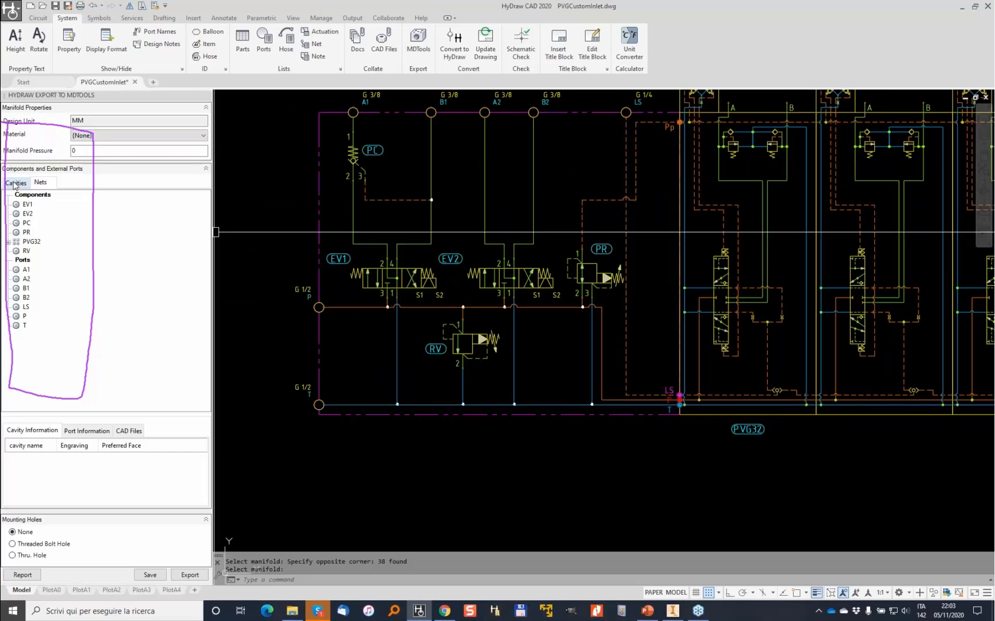
pyautogui.click(22, 251)
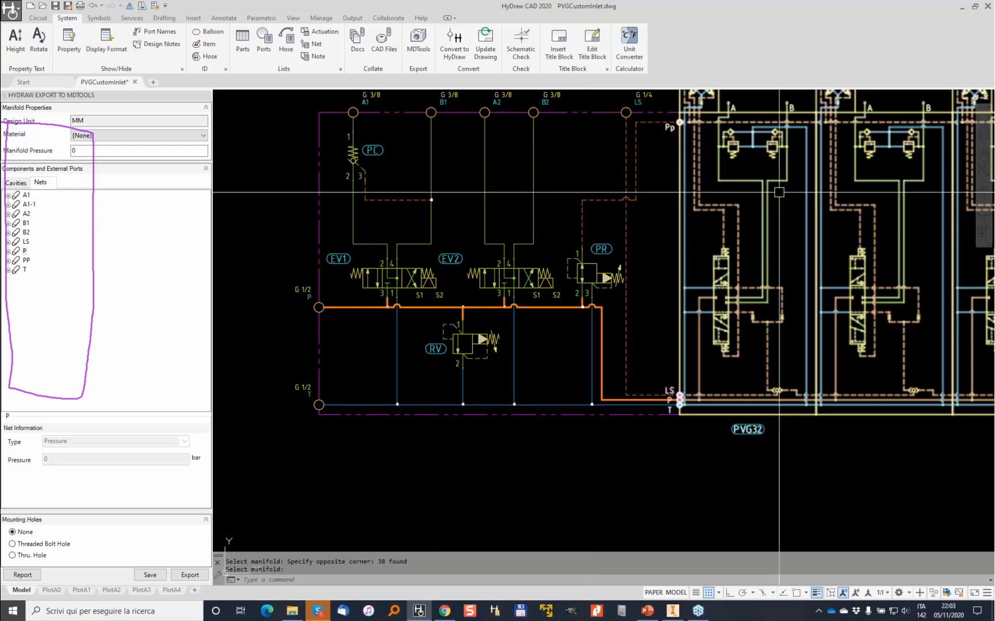
pyautogui.click(866, 246)
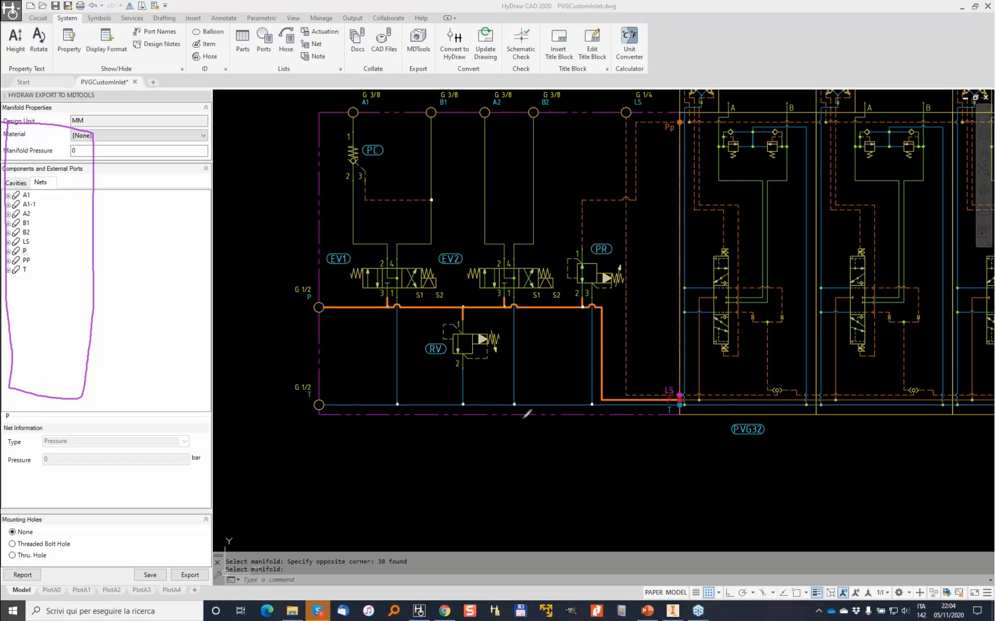
# Switch back to Inventor, show all nets of the manifold in colour and clear the screen annotations
pyautogui.click(673, 610)
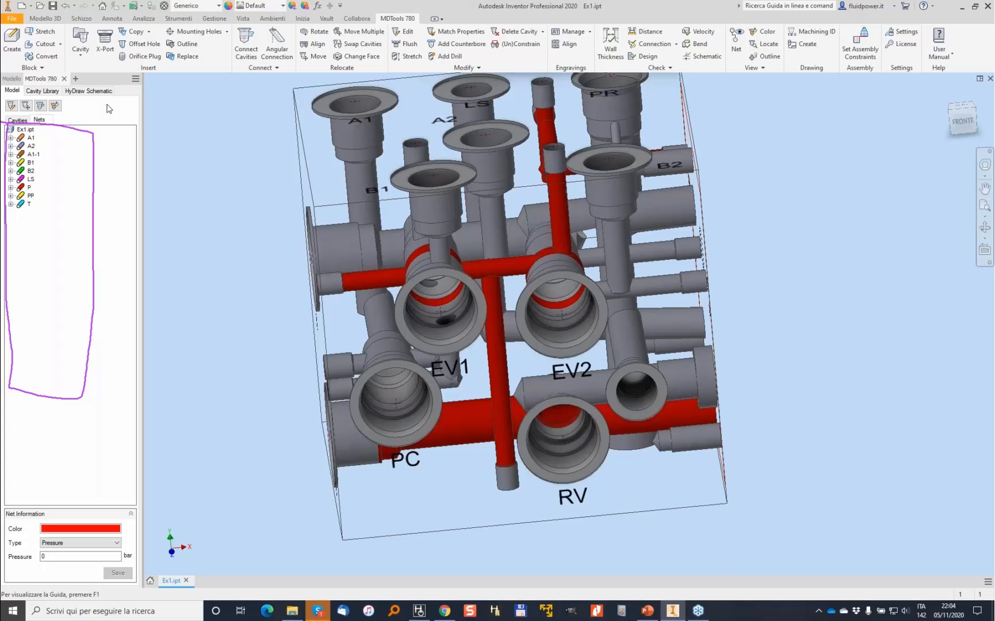
pyautogui.rightClick(28, 138)
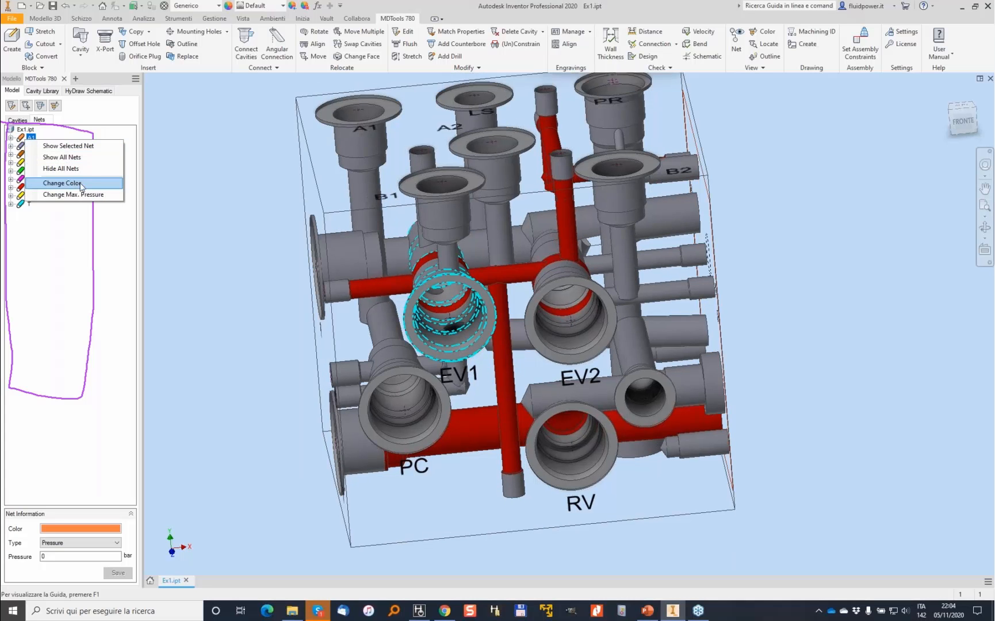
pyautogui.click(74, 160)
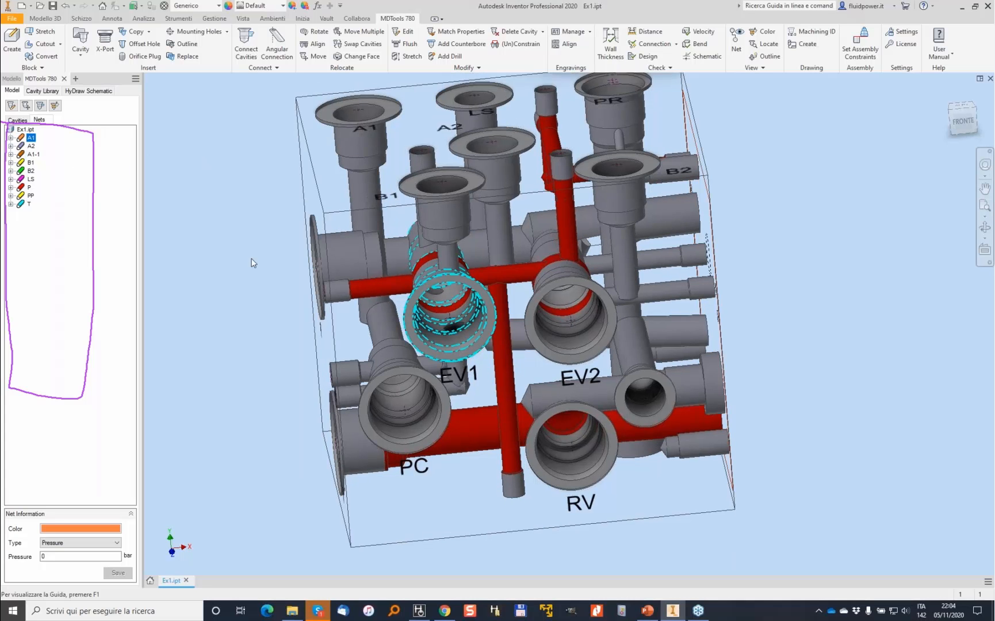
pyautogui.keyDown('shift'); pyautogui.moveTo(239, 260); pyautogui.dragTo(529, 270, button='middle'); pyautogui.keyUp('shift')
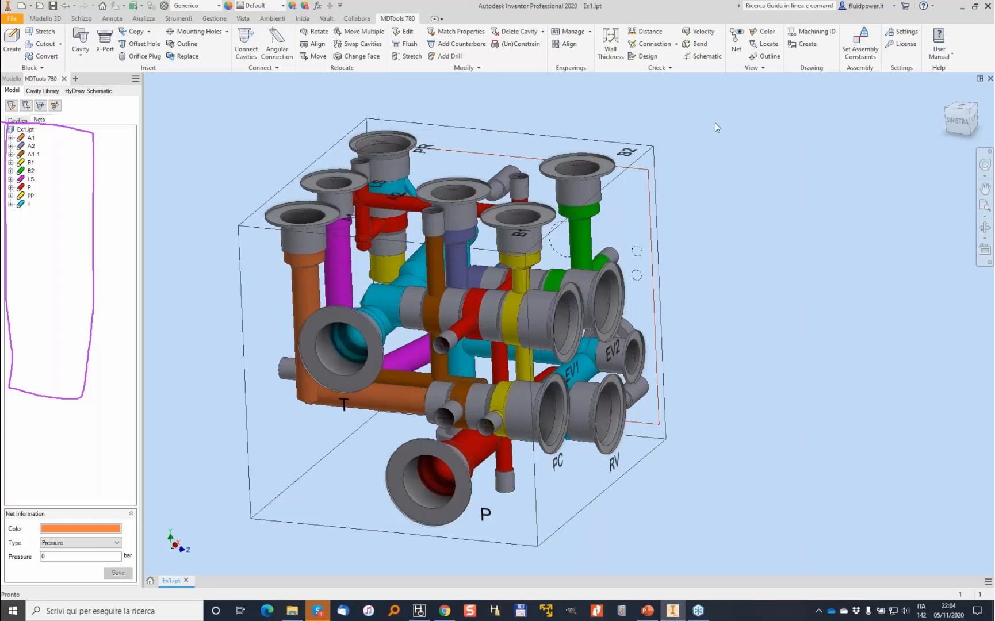
pyautogui.rightClick(843, 222)
pyautogui.click(867, 284)
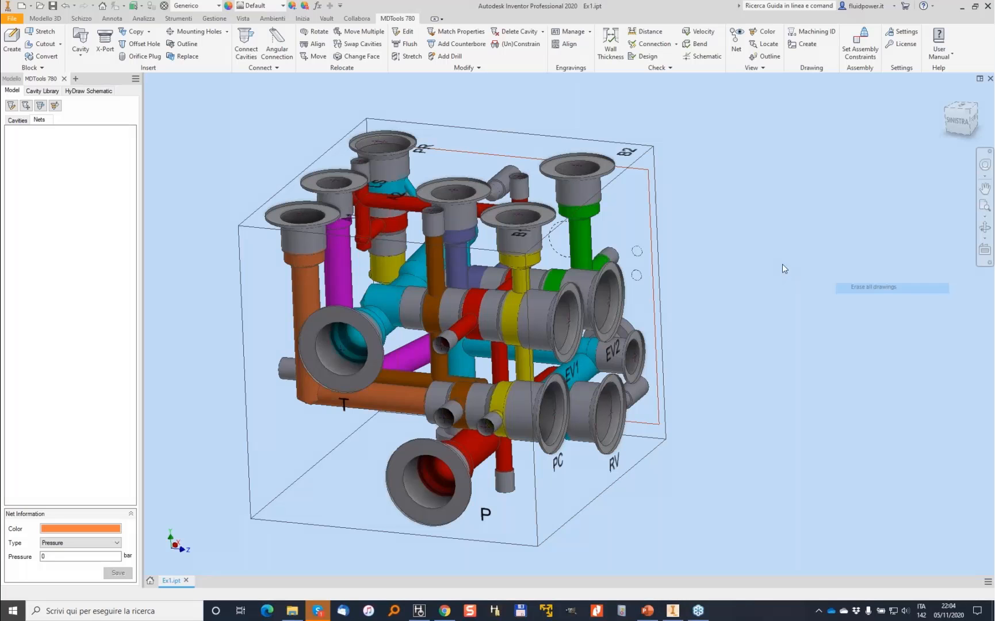
# Open the HyDraw schematic data saved in the block and review its components, orifice plugs and ports
pyautogui.click(93, 93)
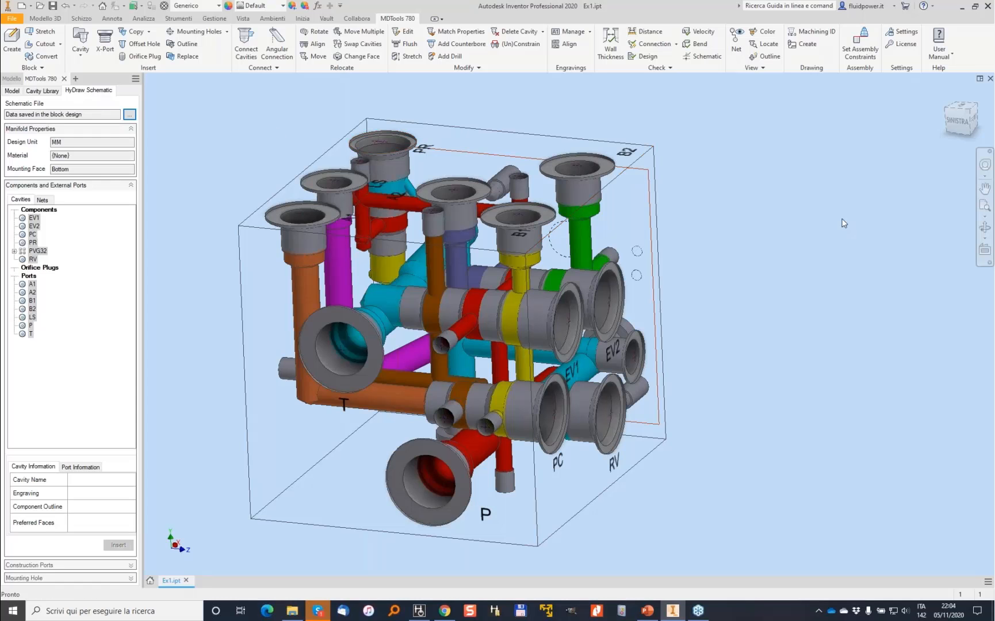
pyautogui.moveTo(65, 83); pyautogui.dragTo(48, 96)
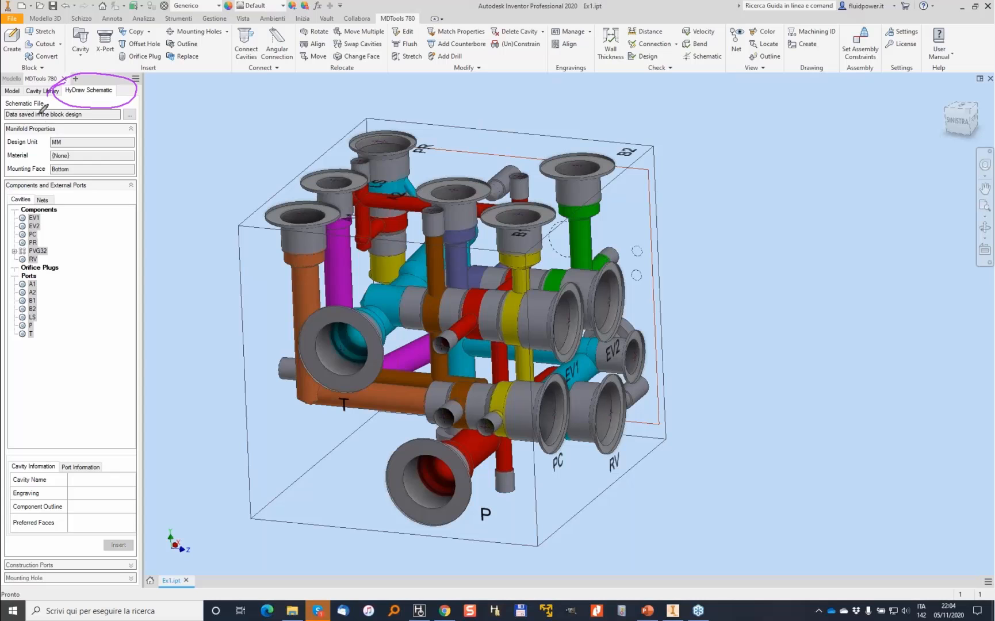
pyautogui.moveTo(7, 208); pyautogui.dragTo(11, 342)
pyautogui.moveTo(15, 273); pyautogui.dragTo(67, 269)
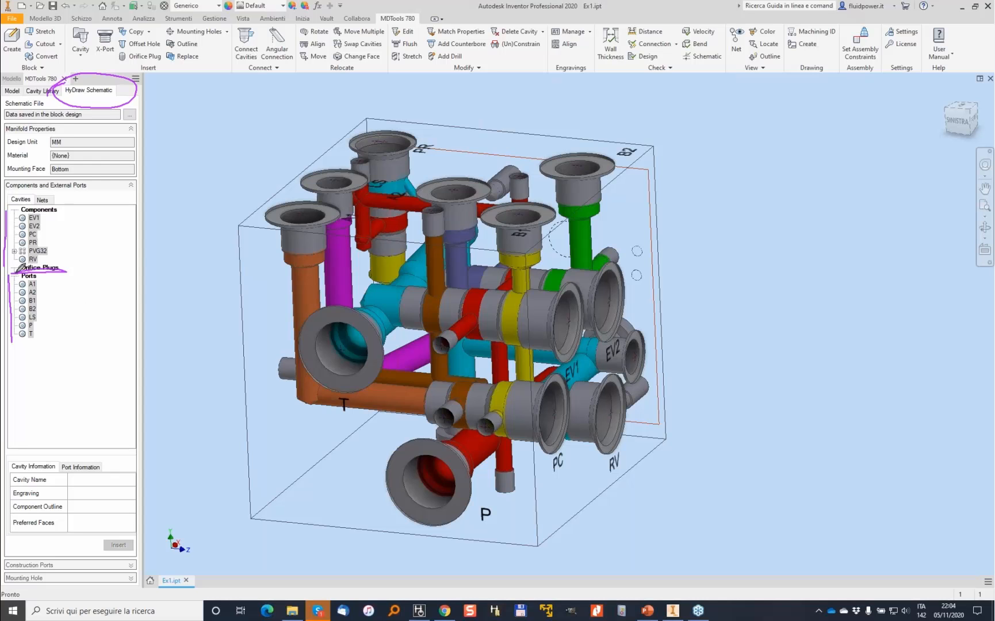
pyautogui.moveTo(52, 211); pyautogui.dragTo(53, 256)
pyautogui.moveTo(48, 329); pyautogui.dragTo(40, 338)
pyautogui.moveTo(72, 241); pyautogui.dragTo(219, 265)
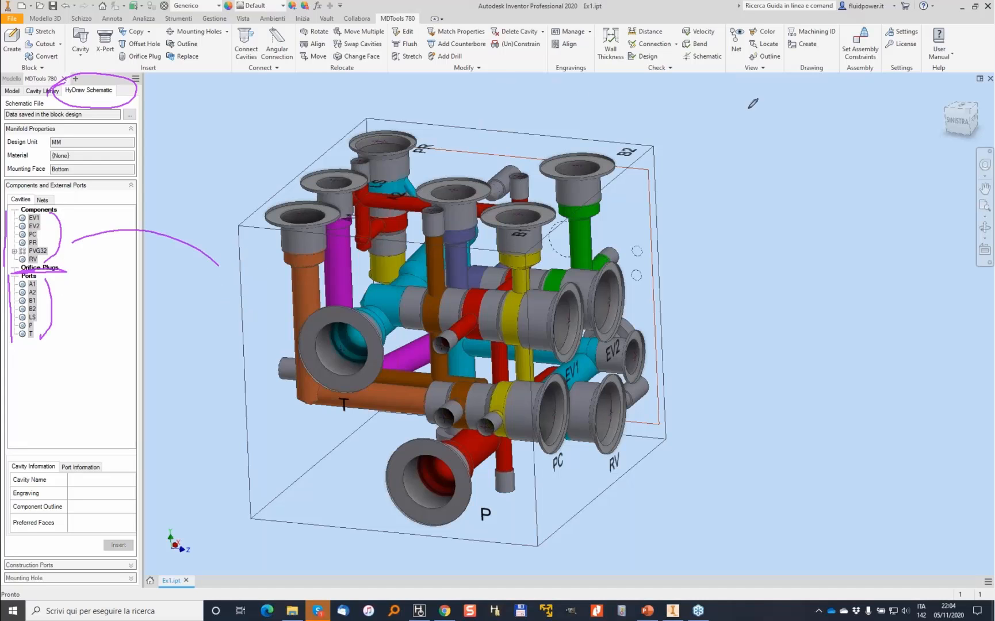
pyautogui.moveTo(723, 43)
pyautogui.mouseDown()
pyautogui.moveTo(693, 46)
pyautogui.moveTo(729, 53)
pyautogui.moveTo(698, 46)
pyautogui.mouseUp()
pyautogui.moveTo(665, 106)
pyautogui.mouseDown()
pyautogui.moveTo(696, 68)
pyautogui.moveTo(689, 92)
pyautogui.mouseUp()
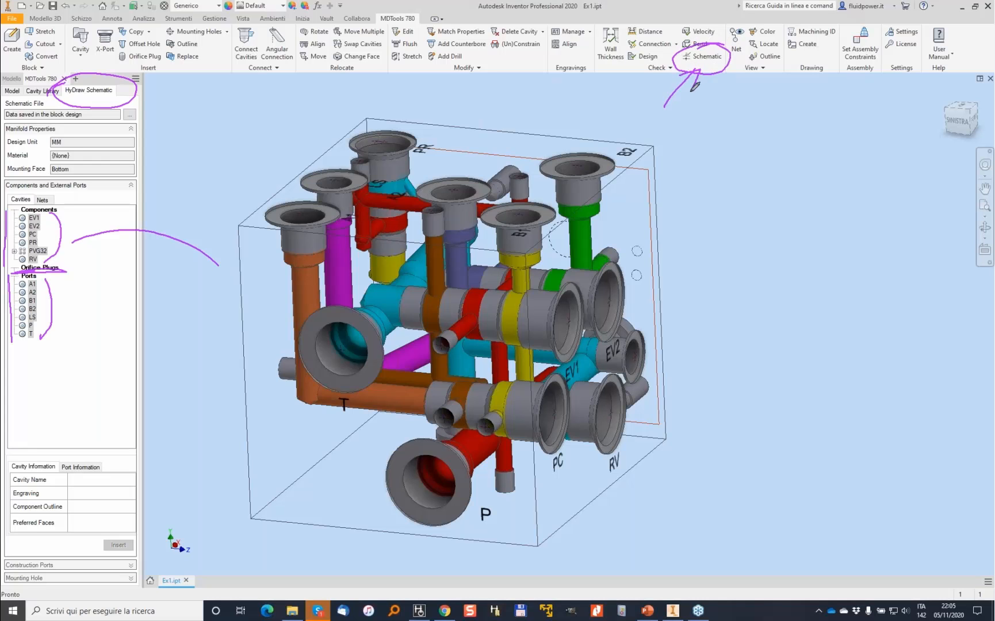
pyautogui.press('Escape')
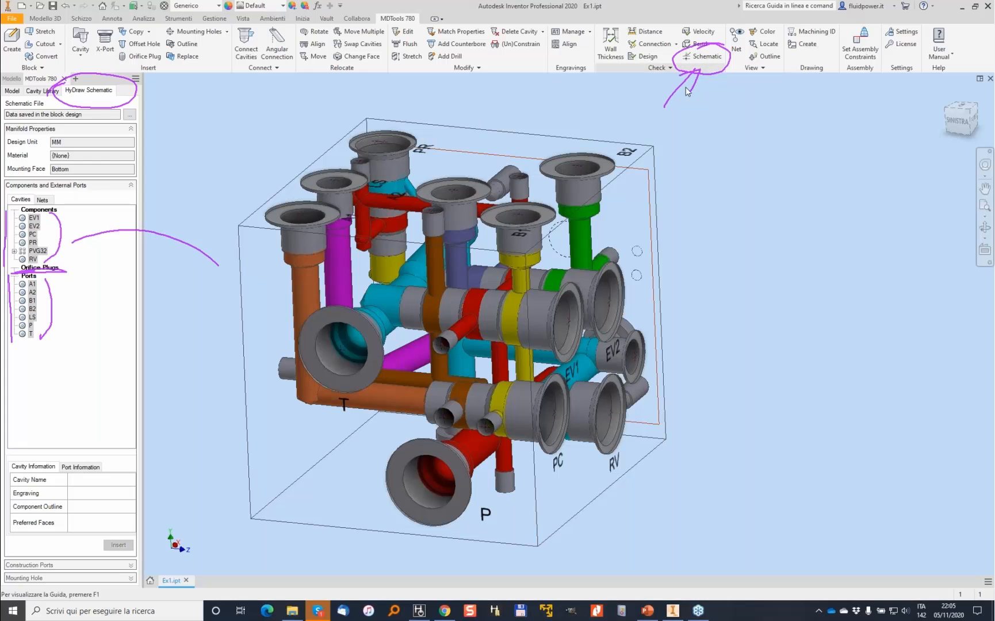
# Run the check of the manifold against its schematic and read through the full report
pyautogui.click(702, 58)
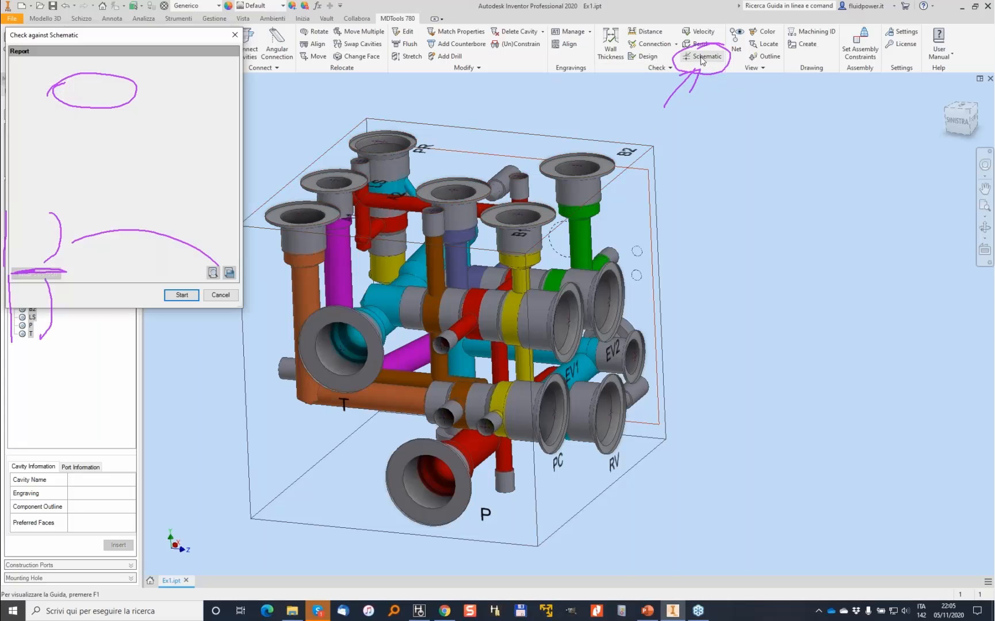
pyautogui.click(182, 294)
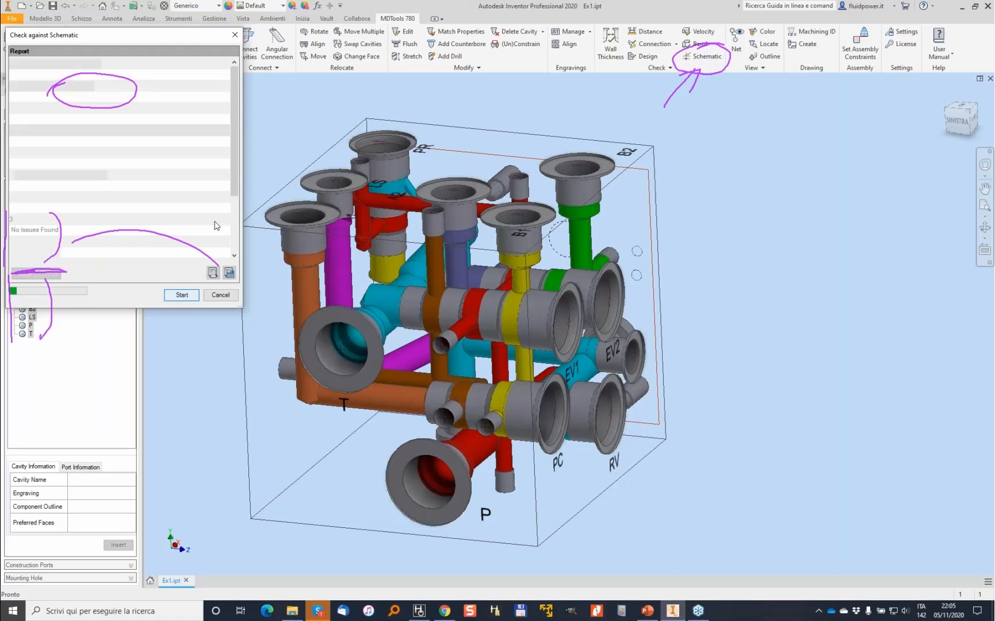
pyautogui.moveTo(161, 36); pyautogui.dragTo(540, 44)
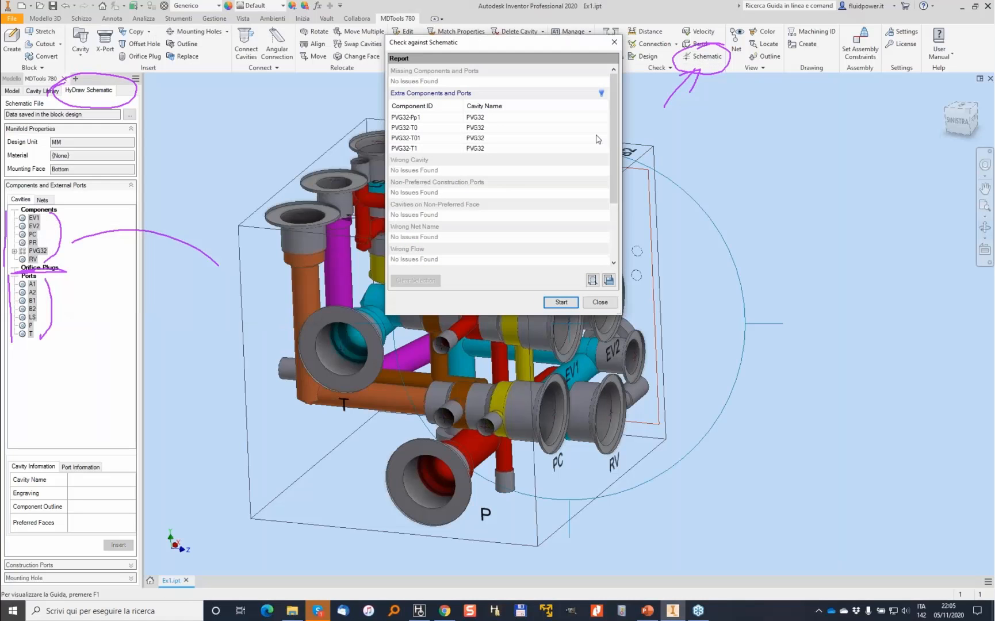
pyautogui.moveTo(614, 95); pyautogui.dragTo(607, 151)
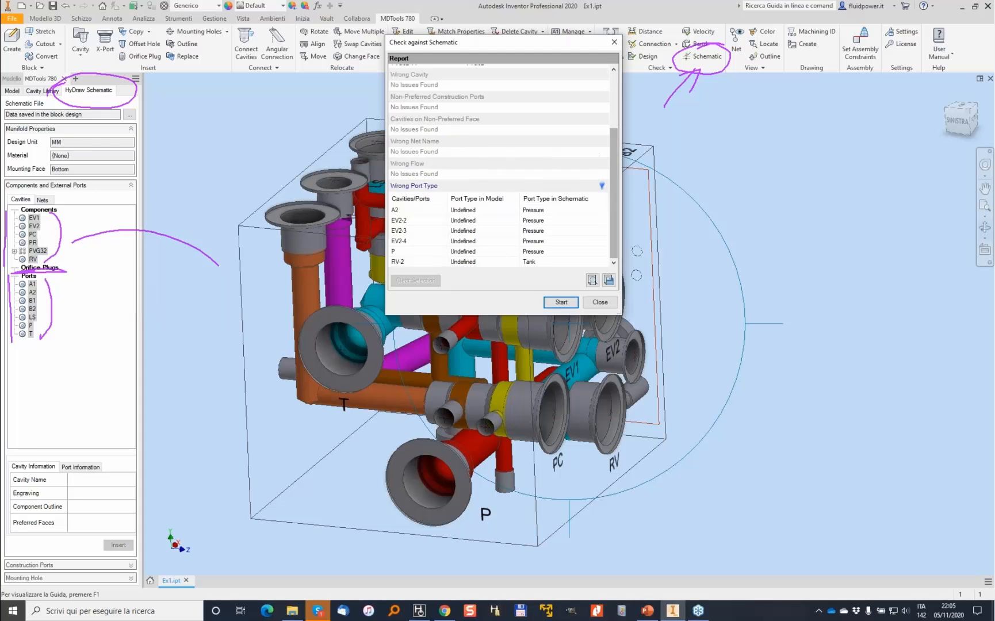
pyautogui.scroll(5, 566, 282)
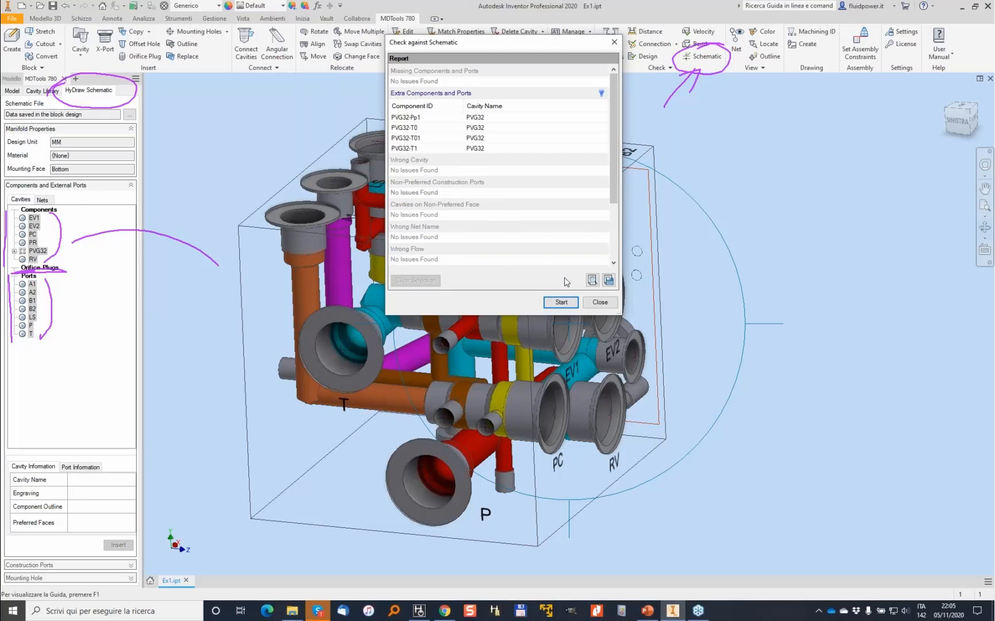
# Close the schematic report and run a wall thickness check around all cavities with a minimum of 4 mm, manifold faces included
pyautogui.click(595, 305)
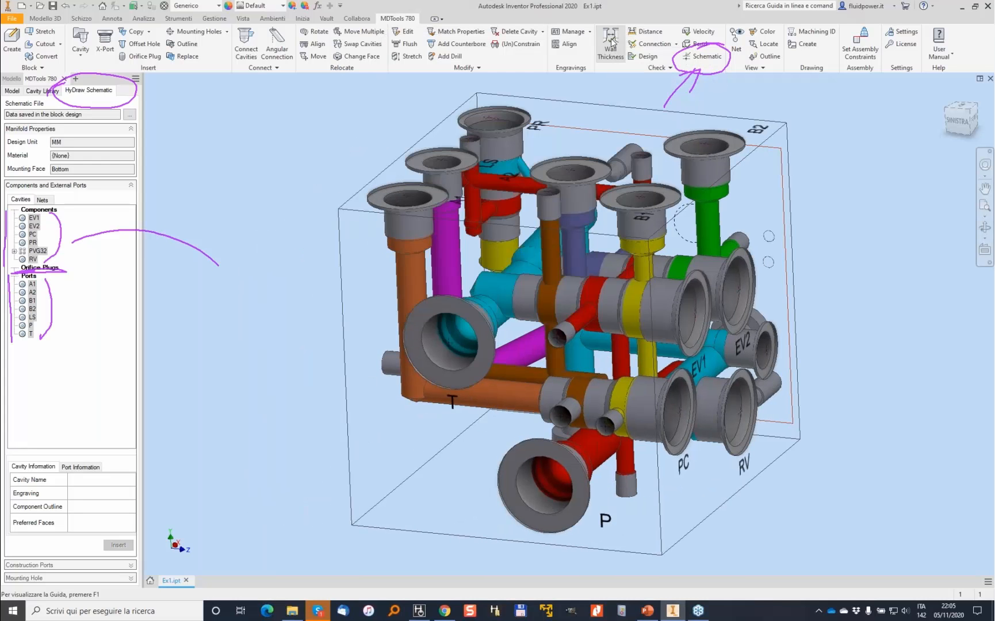
pyautogui.click(611, 40)
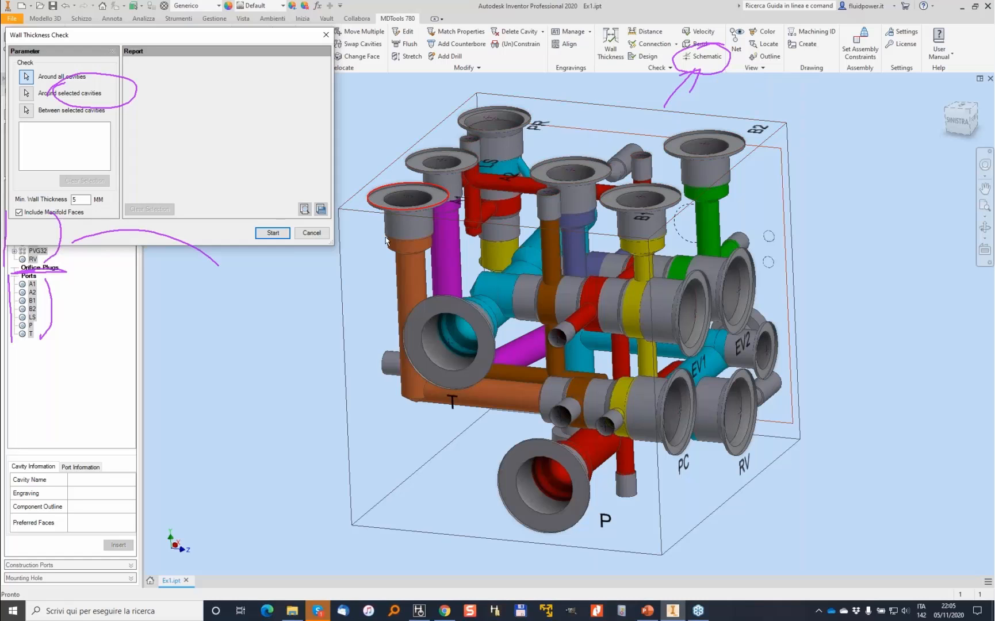
pyautogui.click(841, 211)
pyautogui.click(875, 291)
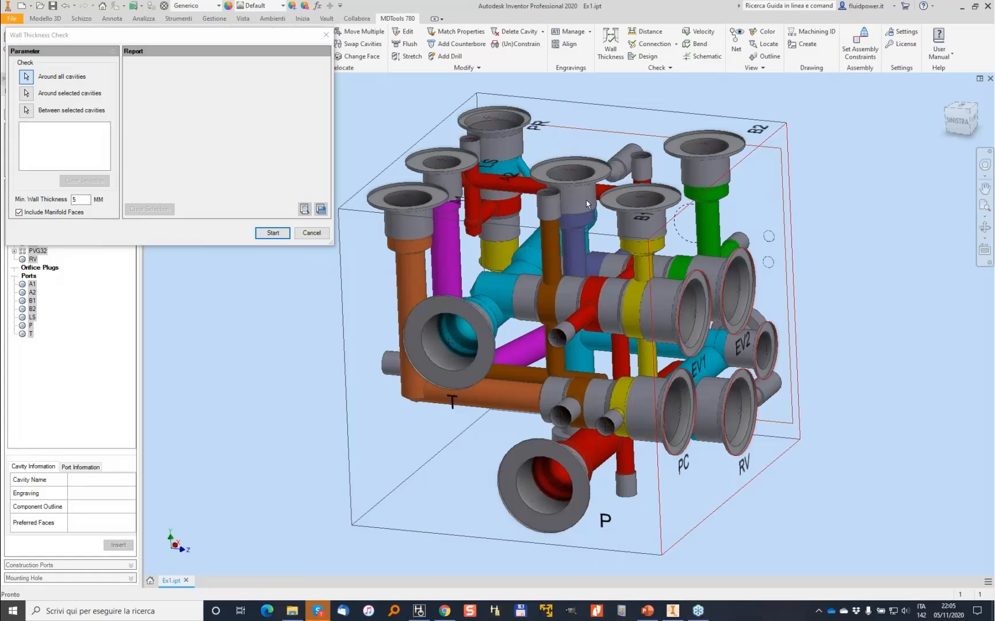
pyautogui.doubleClick(81, 199)
pyautogui.write('4')
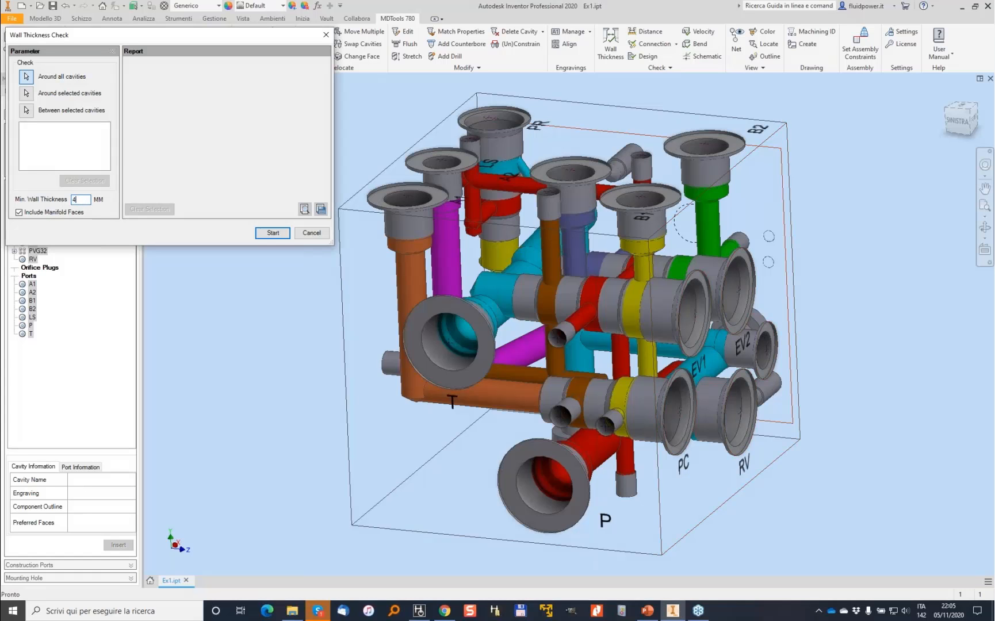
pyautogui.click(273, 234)
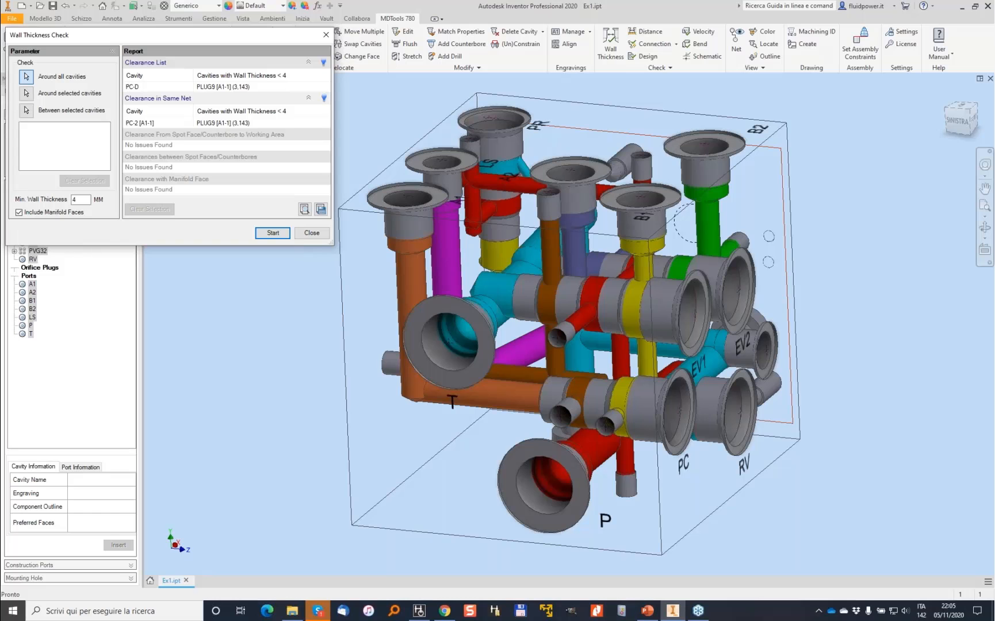
# Examine the reported clearances of PC-D and PC-2 with PLUG9 up close in the model
pyautogui.click(259, 86)
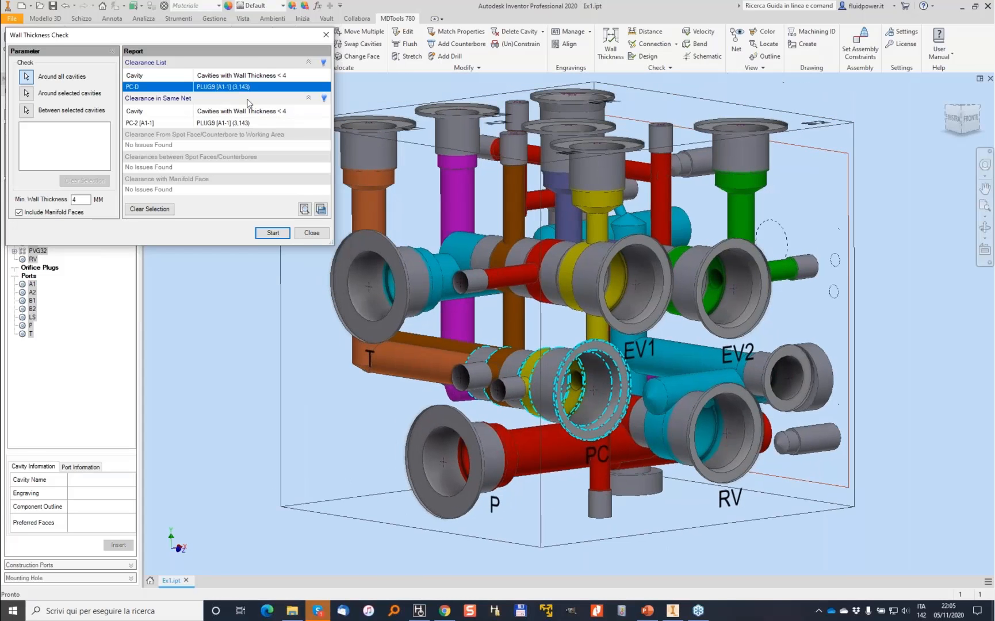
pyautogui.click(248, 122)
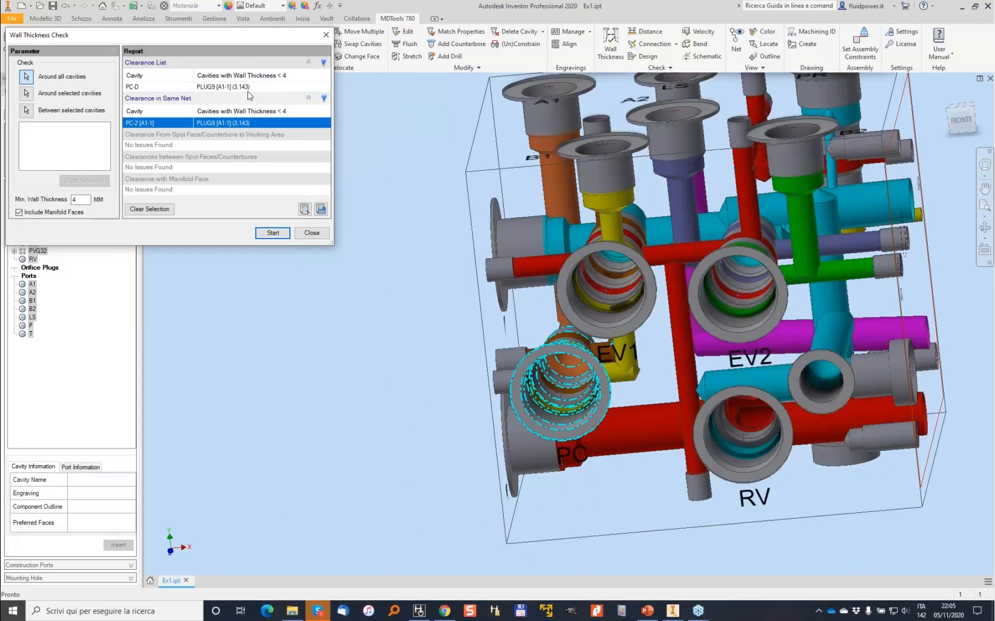
pyautogui.click(247, 86)
pyautogui.click(224, 122)
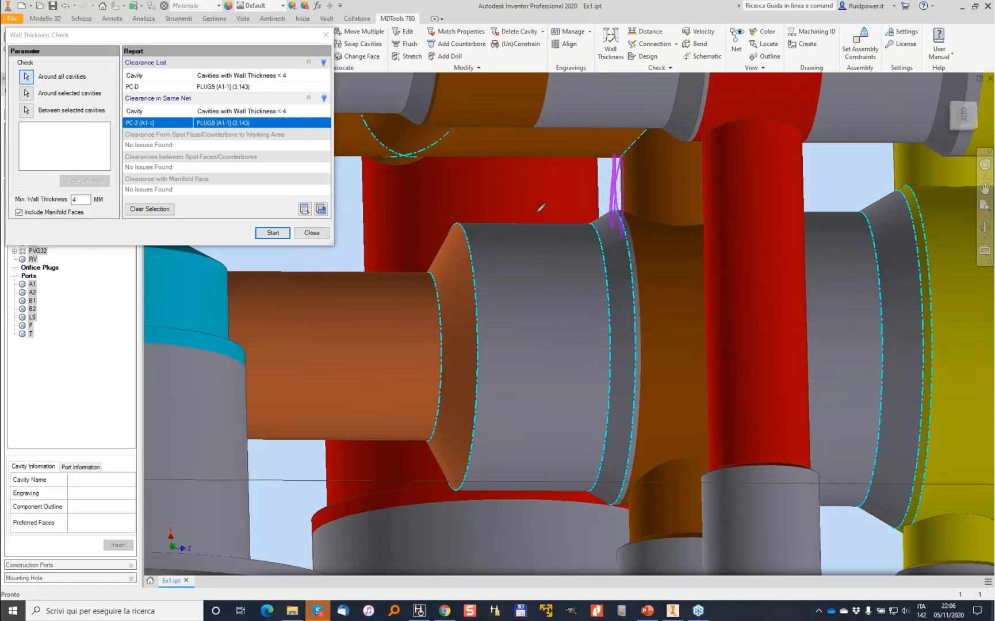
pyautogui.click(236, 85)
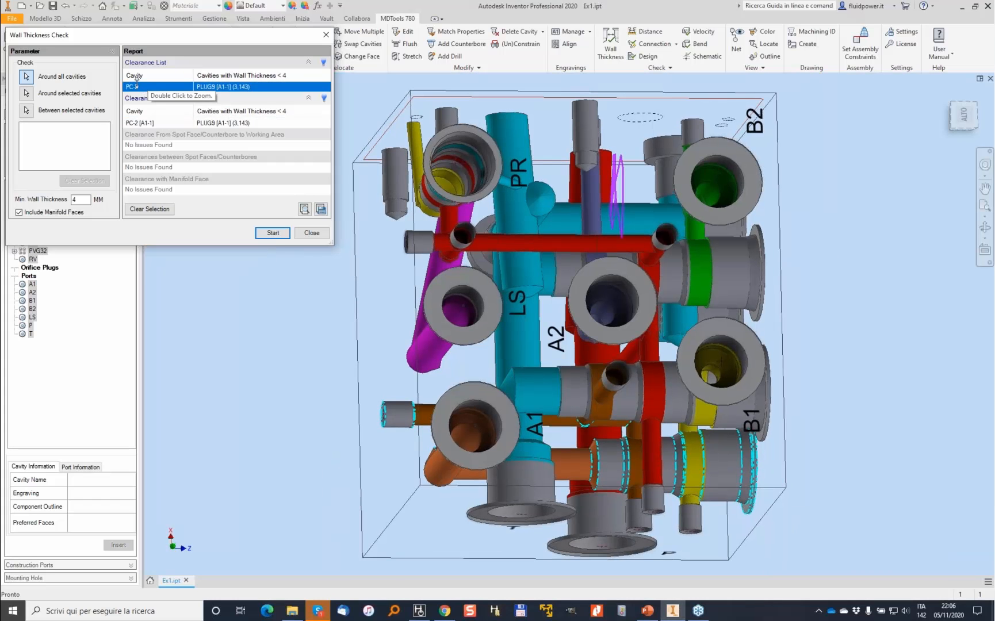
pyautogui.doubleClick(136, 85)
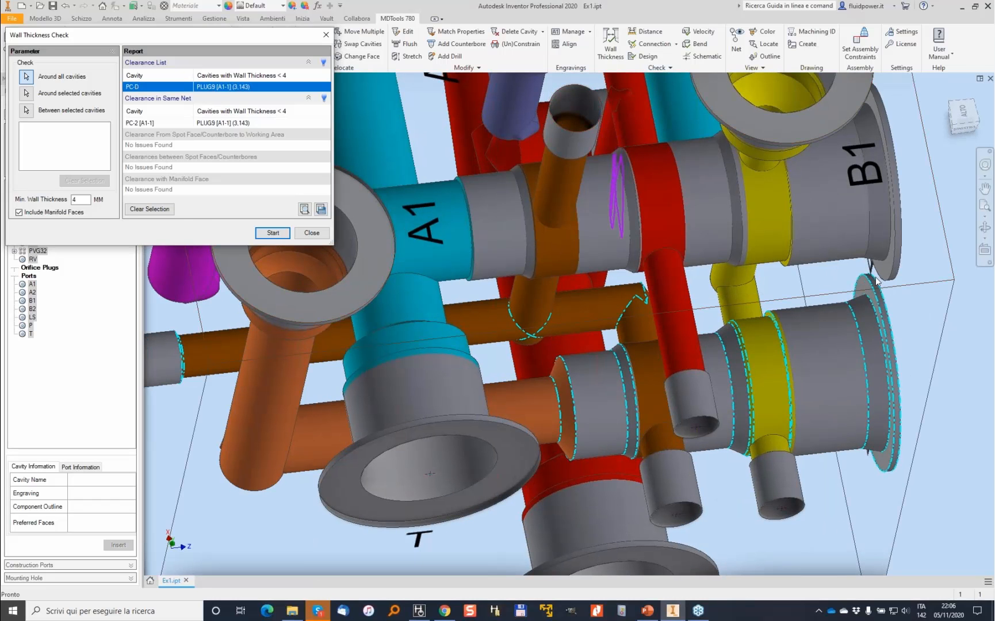
# Mark the thin wall between the PC cavity and the plugged drilling with screen annotations, and close the wall thickness check
pyautogui.moveTo(586, 332); pyautogui.dragTo(592, 360)
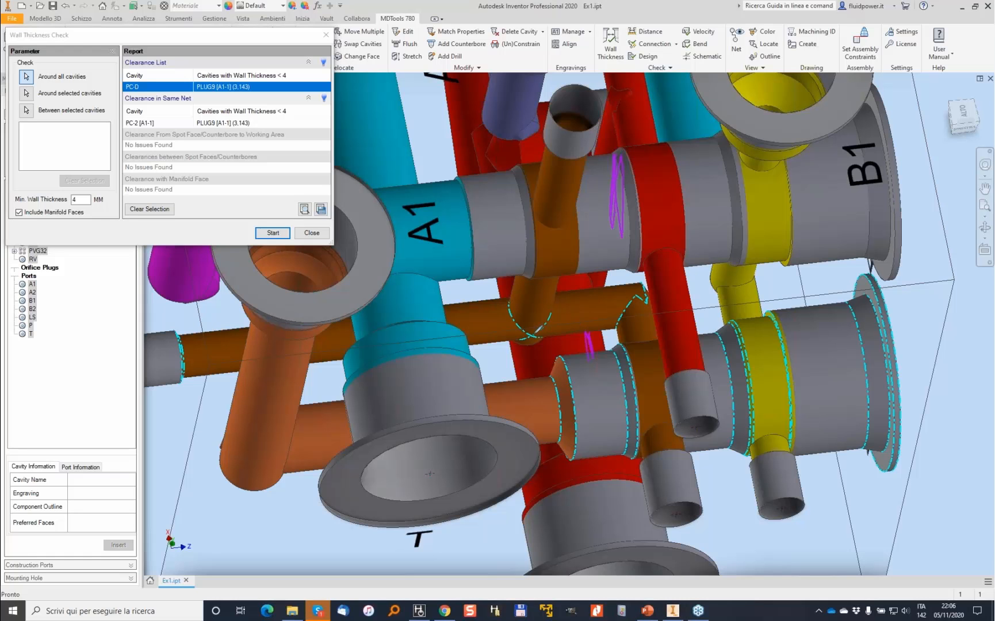
pyautogui.moveTo(154, 356)
pyautogui.mouseDown()
pyautogui.moveTo(447, 342)
pyautogui.moveTo(611, 320)
pyautogui.moveTo(185, 338)
pyautogui.mouseUp()
pyautogui.moveTo(557, 359); pyautogui.dragTo(600, 351)
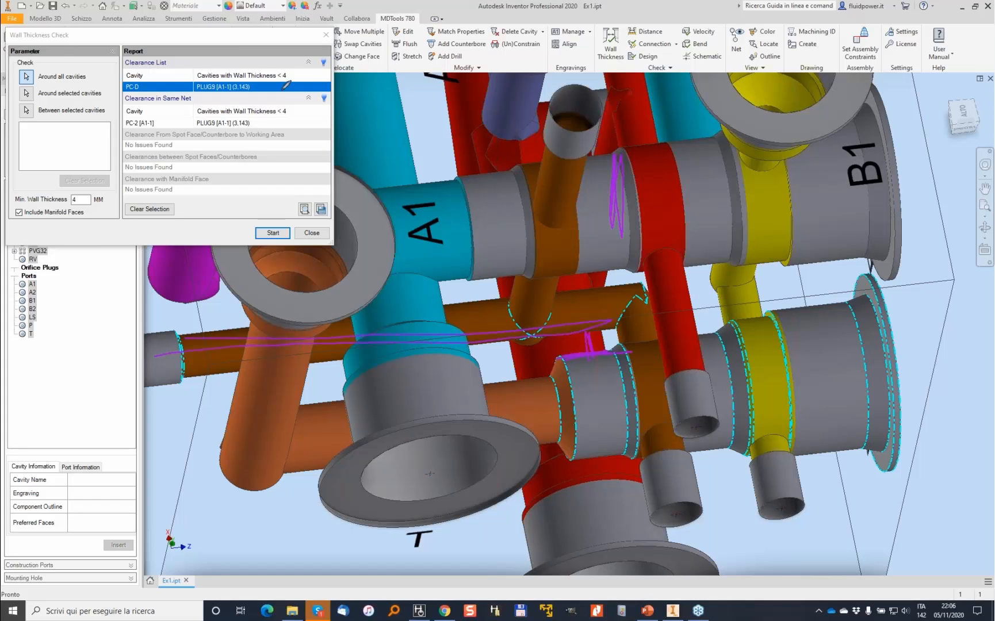
pyautogui.click(313, 235)
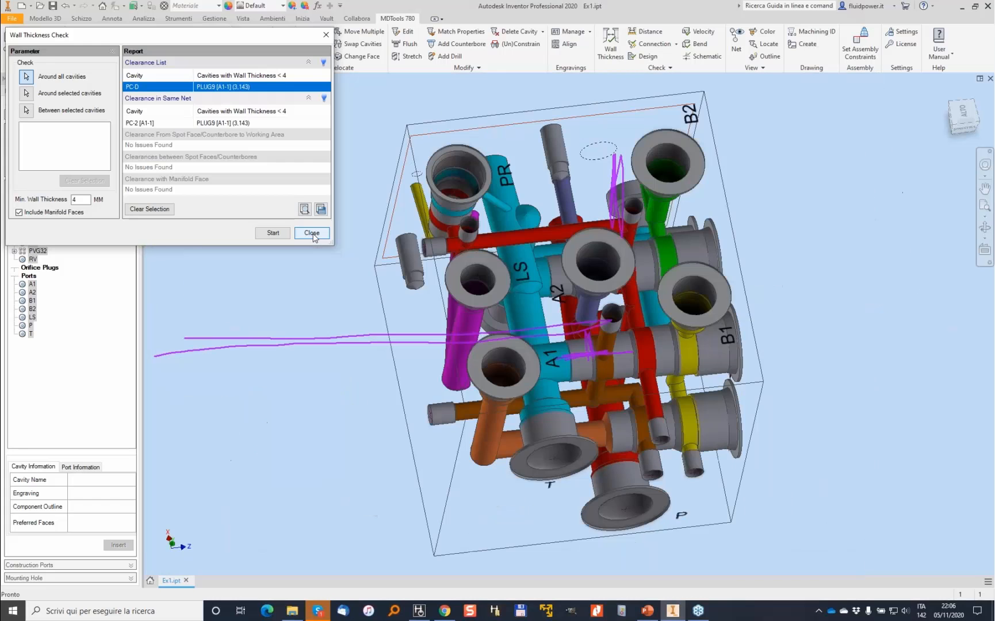
pyautogui.click(312, 233)
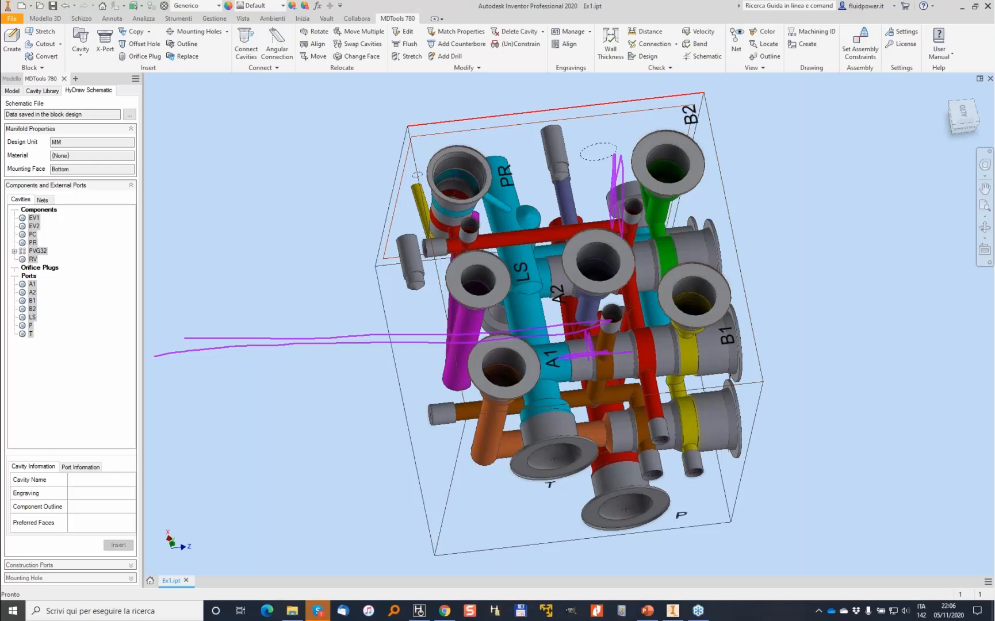
# Run the connection check including the poor connections list, look over the additional check commands, and close the report
pyautogui.click(654, 44)
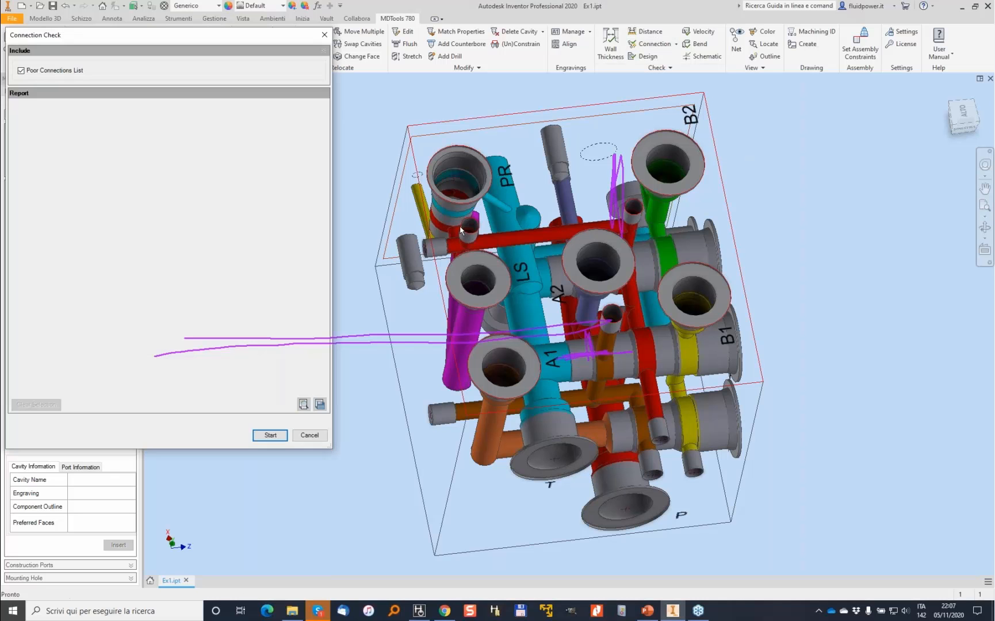
pyautogui.click(270, 435)
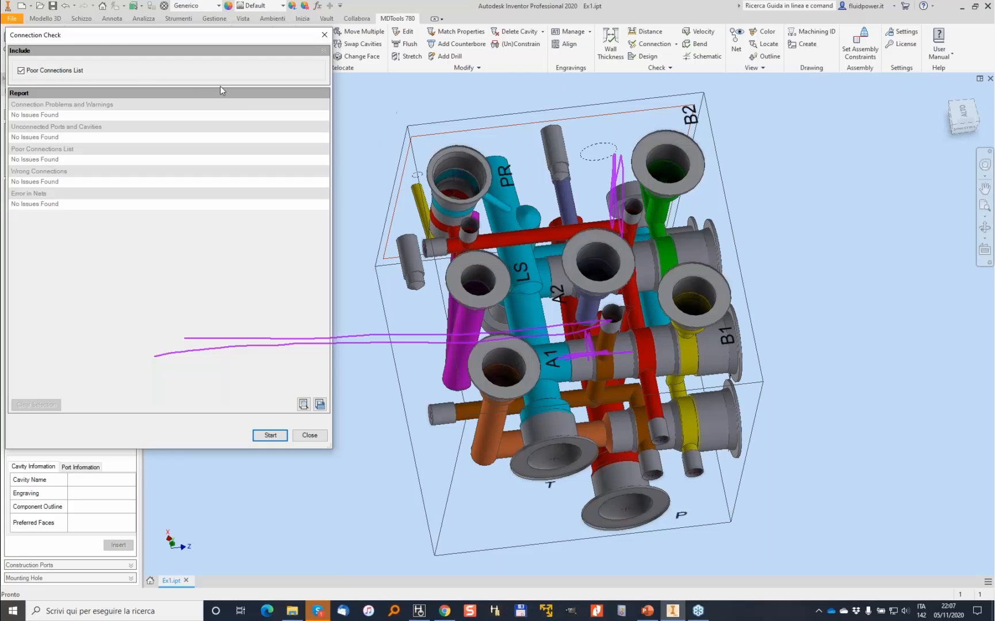
pyautogui.press('F4')
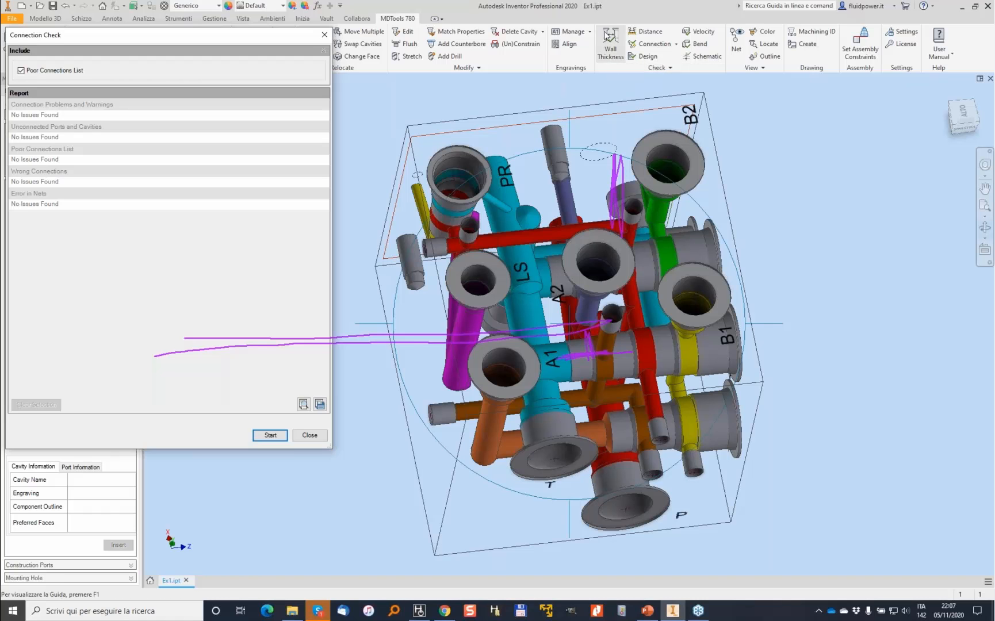
pyautogui.click(667, 66)
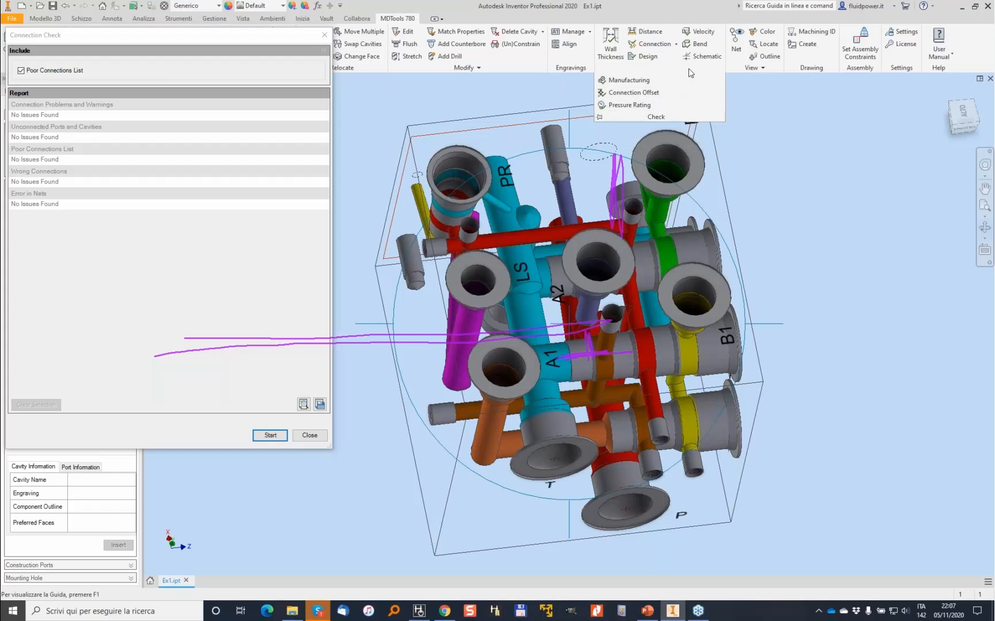
pyautogui.click(297, 35)
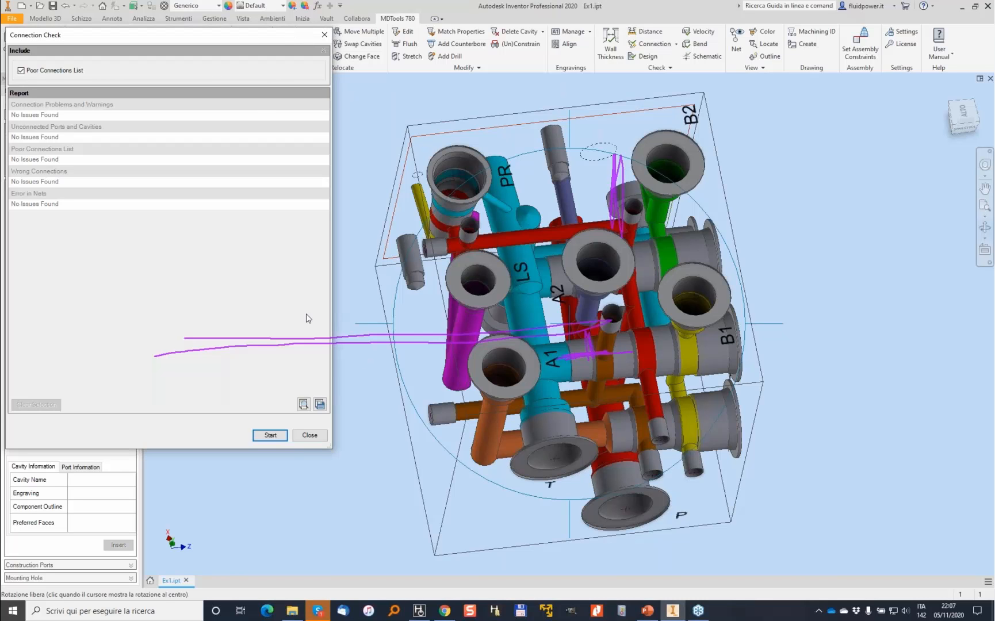
pyautogui.click(310, 436)
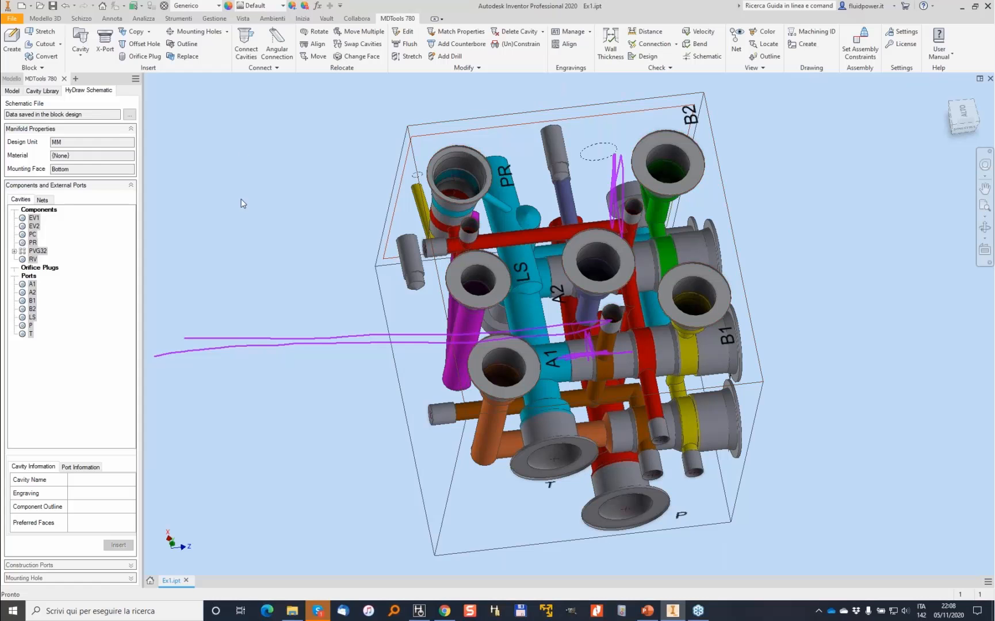
# Return the manifold to its home view, turn it slightly to show the front cavities, and clear the screen annotations
pyautogui.press('F6')
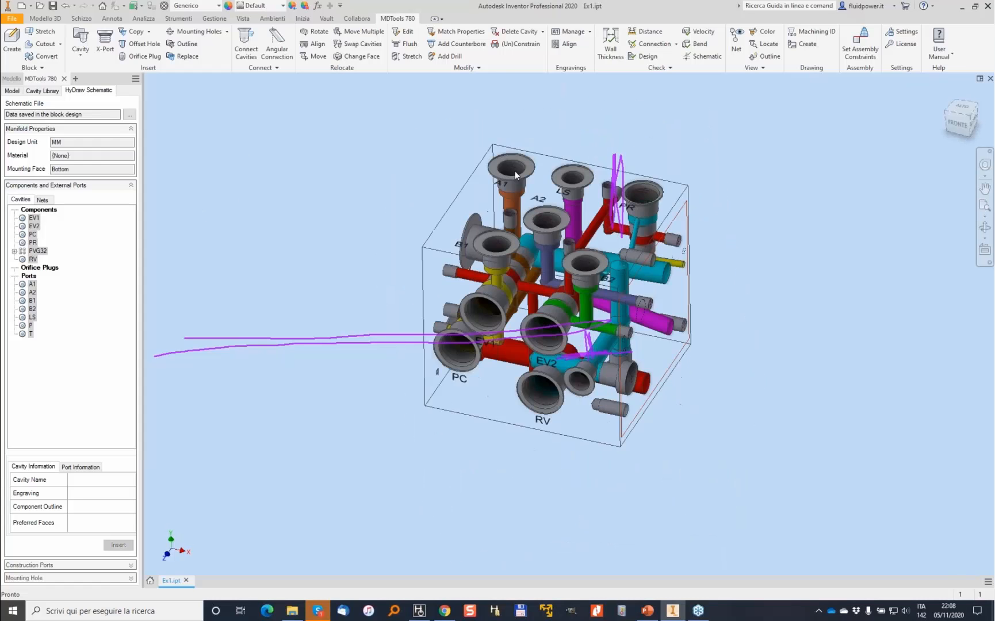
pyautogui.keyDown('shift'); pyautogui.moveTo(469, 173); pyautogui.dragTo(663, 134, button='middle'); pyautogui.keyUp('shift')
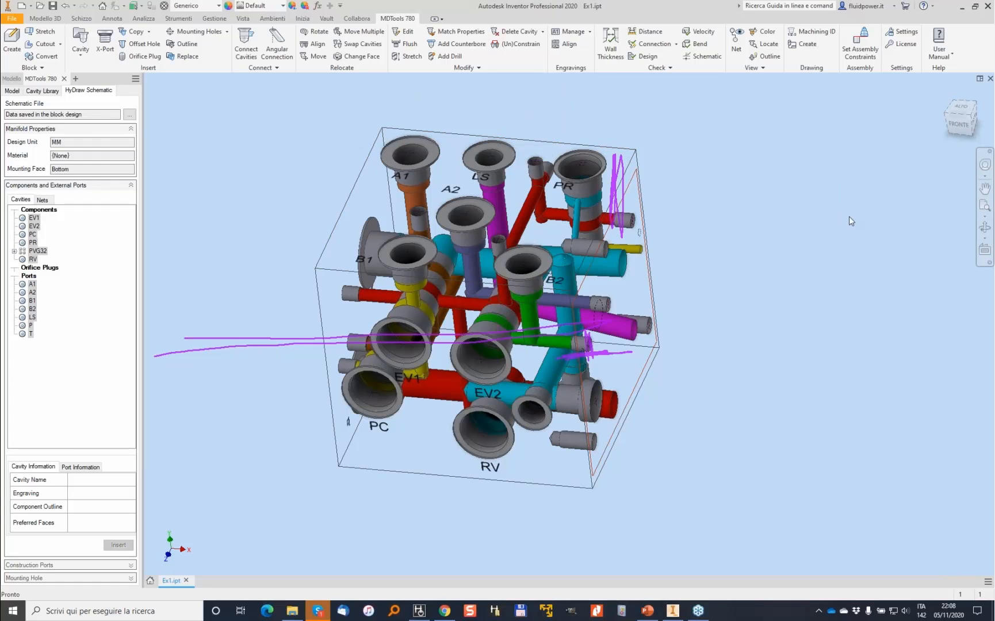
pyautogui.click(877, 287)
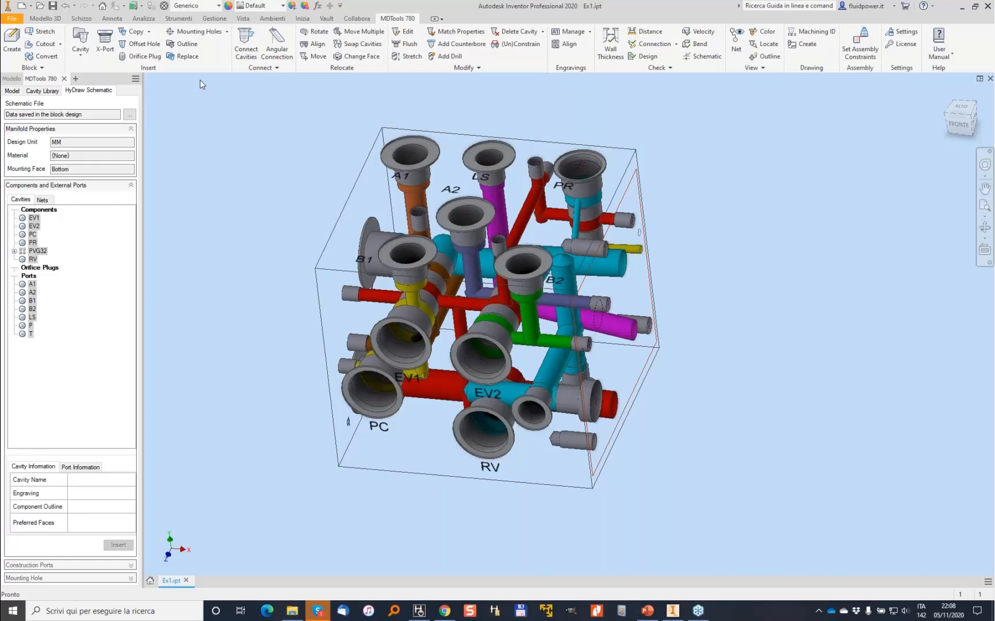
# Create a new assembly from the en-US Standard.iam template and bring up its MDTools commands
pyautogui.click(21, 6)
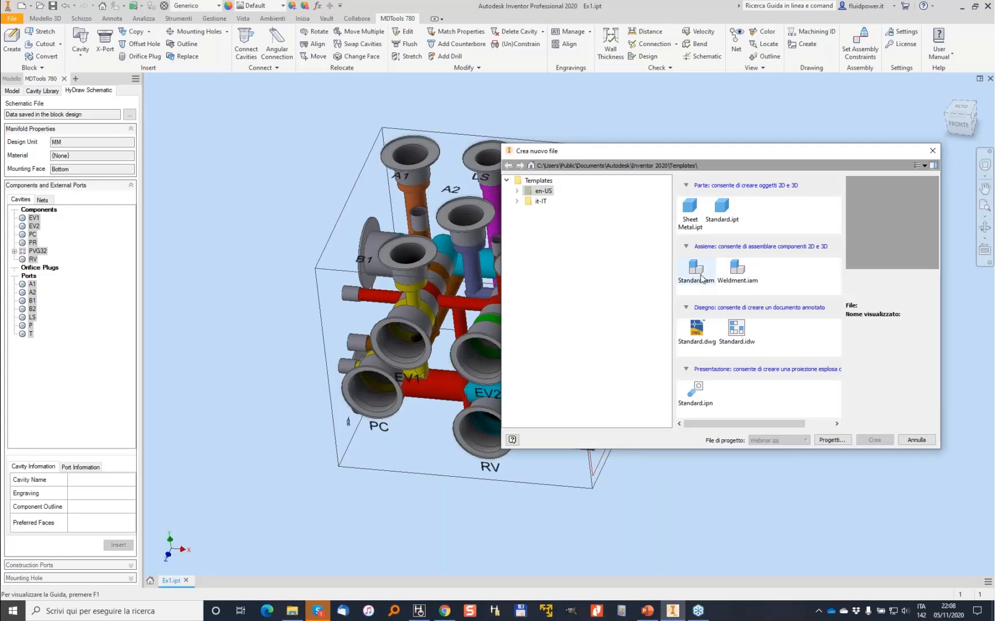
pyautogui.click(701, 277)
pyautogui.moveTo(698, 151); pyautogui.dragTo(548, 123)
pyautogui.click(724, 413)
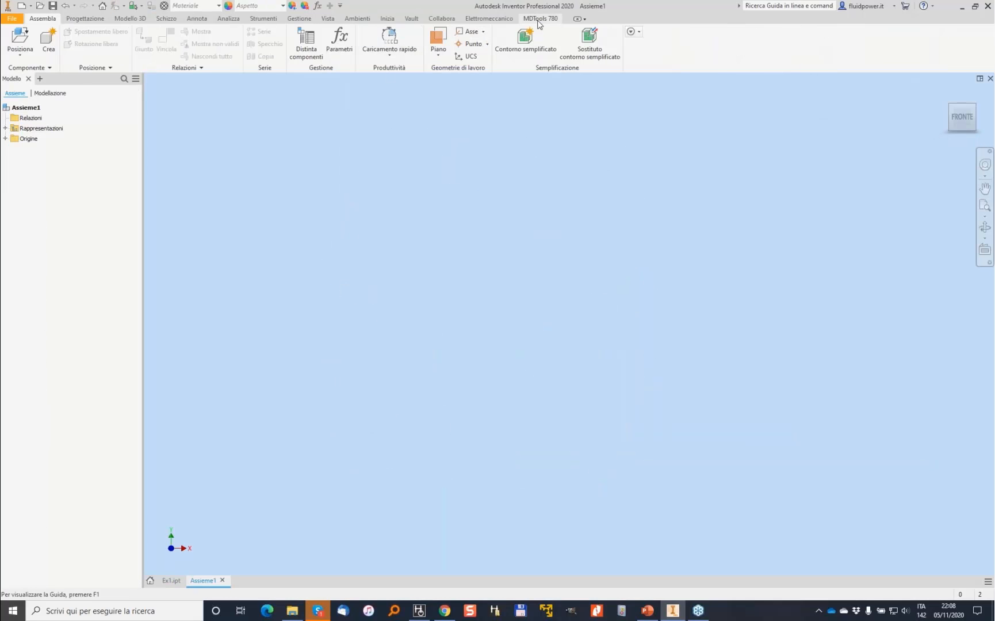
pyautogui.click(538, 21)
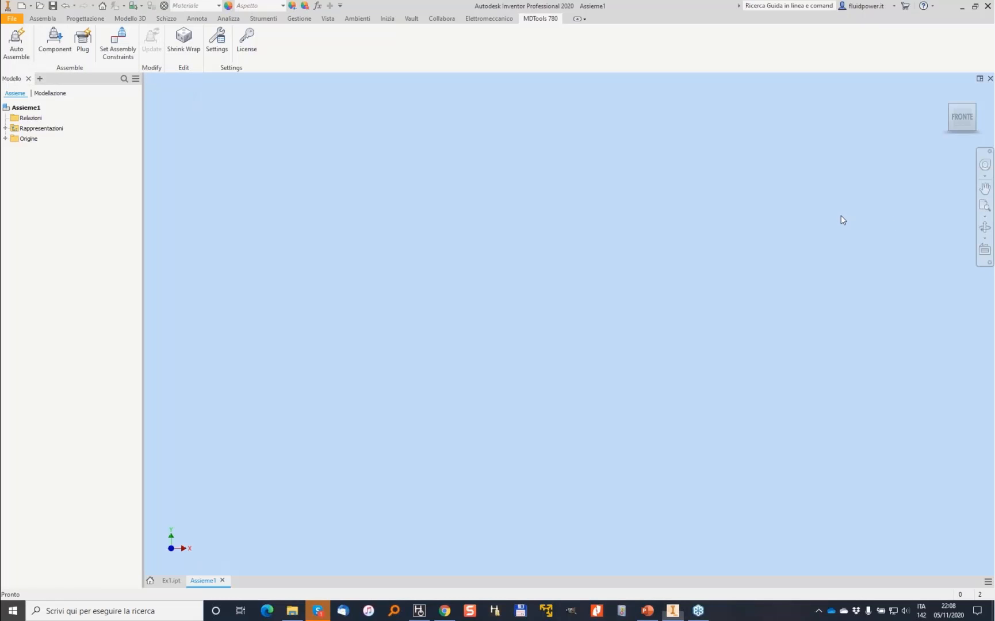
# Auto-assemble the manifold by placing Ex1.ipt from the MDTools Webinar 2 folder into the new assembly
pyautogui.moveTo(9, 26)
pyautogui.mouseDown()
pyautogui.moveTo(35, 72)
pyautogui.moveTo(8, 17)
pyautogui.mouseUp()
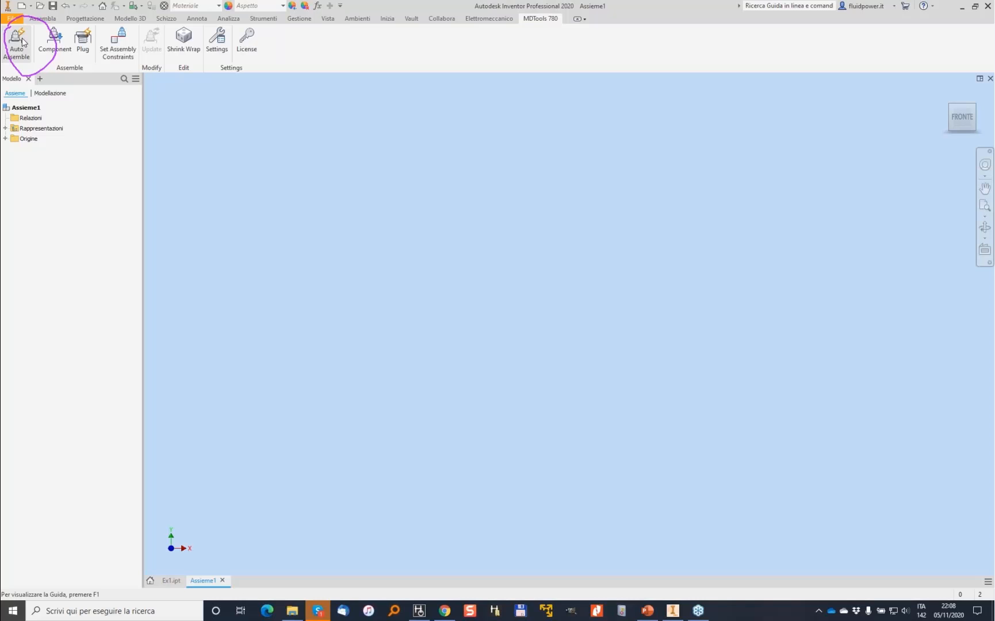
pyautogui.click(22, 42)
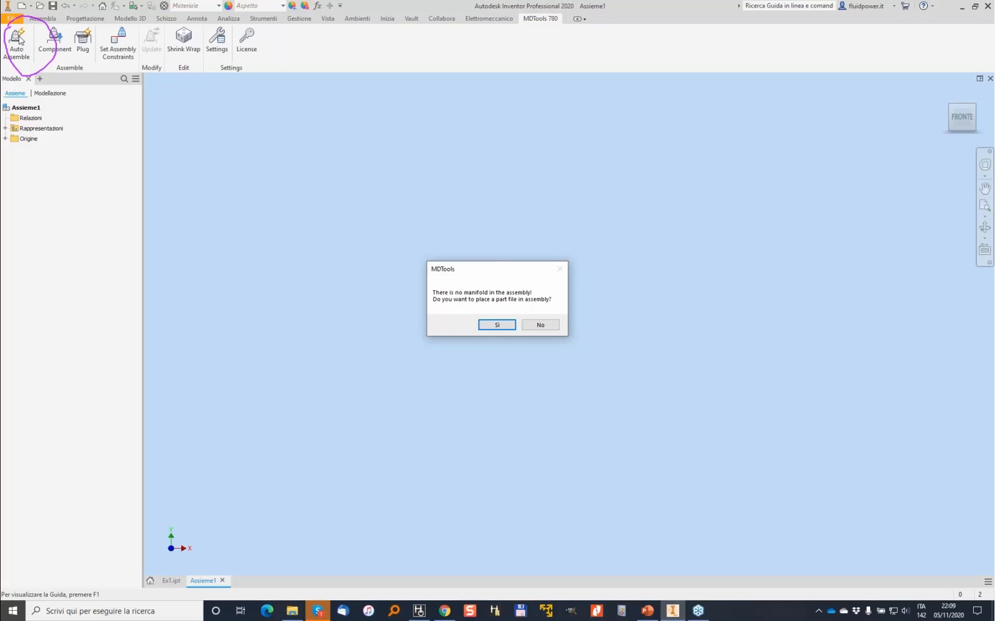
pyautogui.click(501, 326)
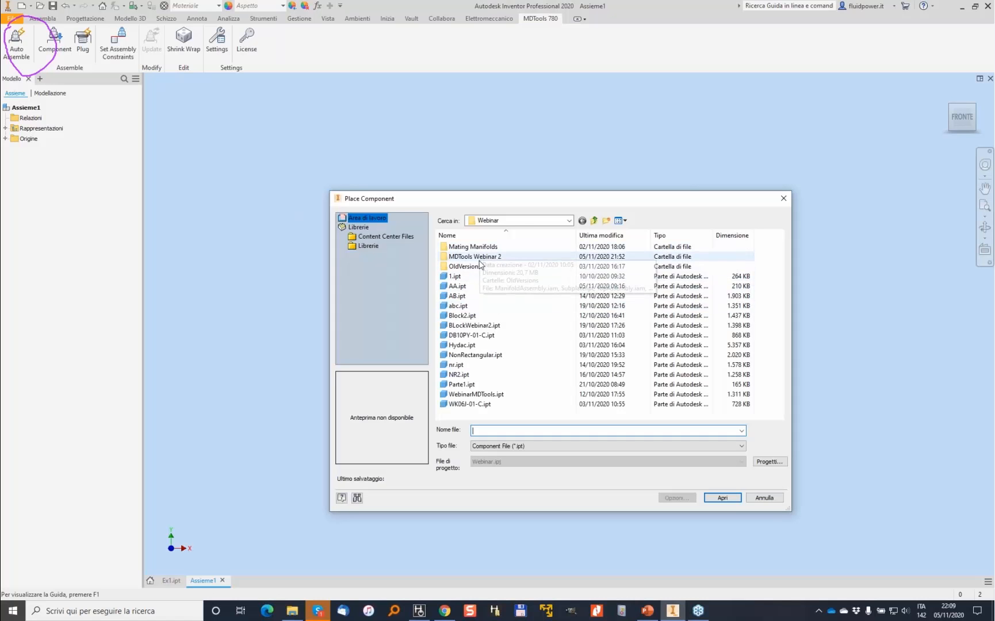
pyautogui.doubleClick(481, 257)
pyautogui.click(464, 259)
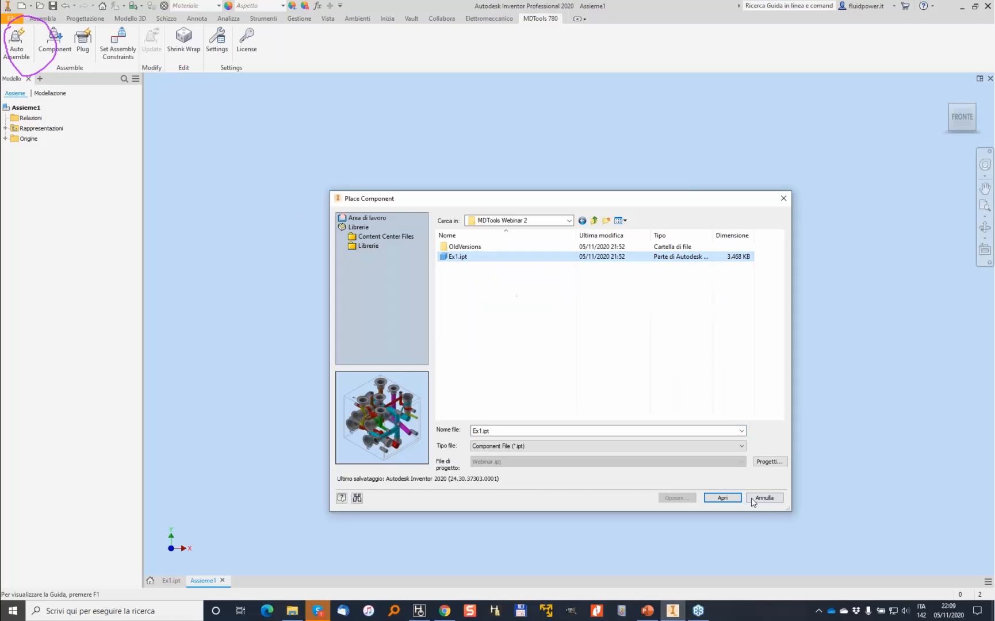
pyautogui.click(723, 497)
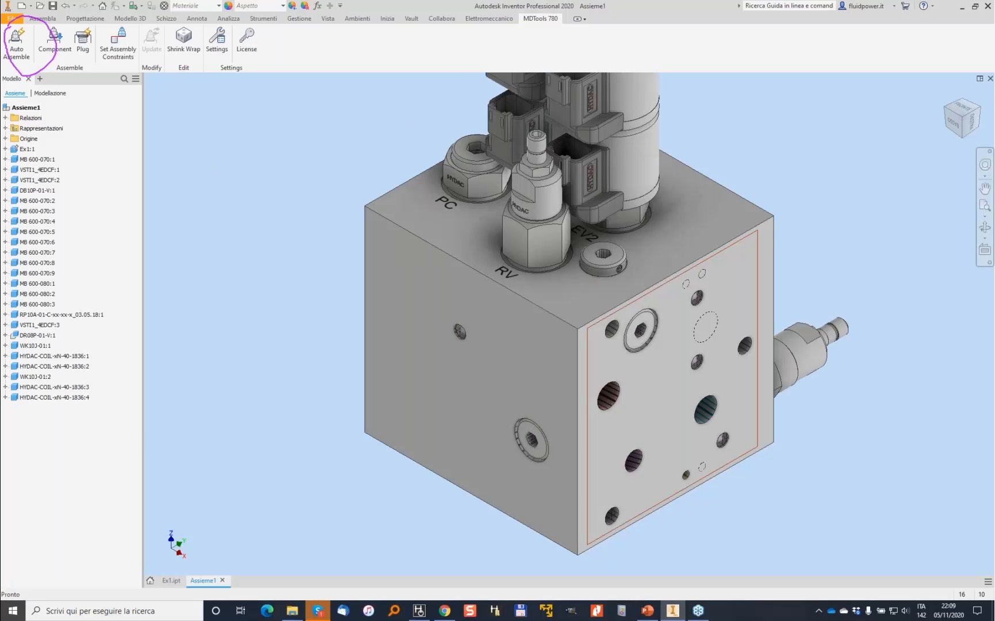
# Rotate the two coils on valve EV2 so one connector points up and the other points sideways away from EV1
pyautogui.keyDown('shift'); pyautogui.moveTo(518, 259); pyautogui.dragTo(541, 359, button='middle'); pyautogui.keyUp('shift')
pyautogui.keyDown('shift'); pyautogui.moveTo(245, 141); pyautogui.dragTo(222, 164, button='middle'); pyautogui.keyUp('shift')
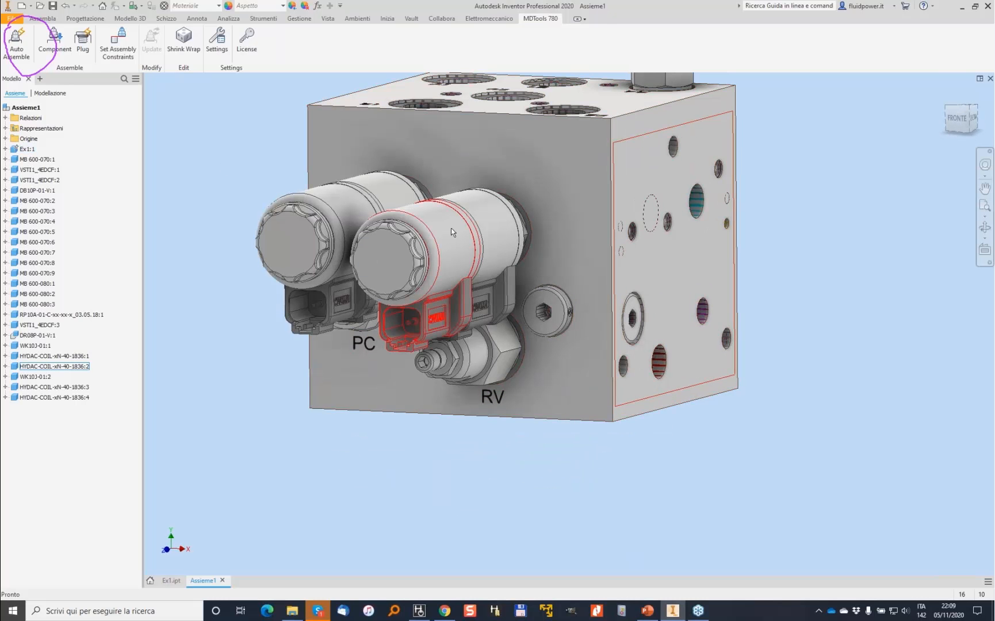
pyautogui.moveTo(496, 304); pyautogui.dragTo(466, 121)
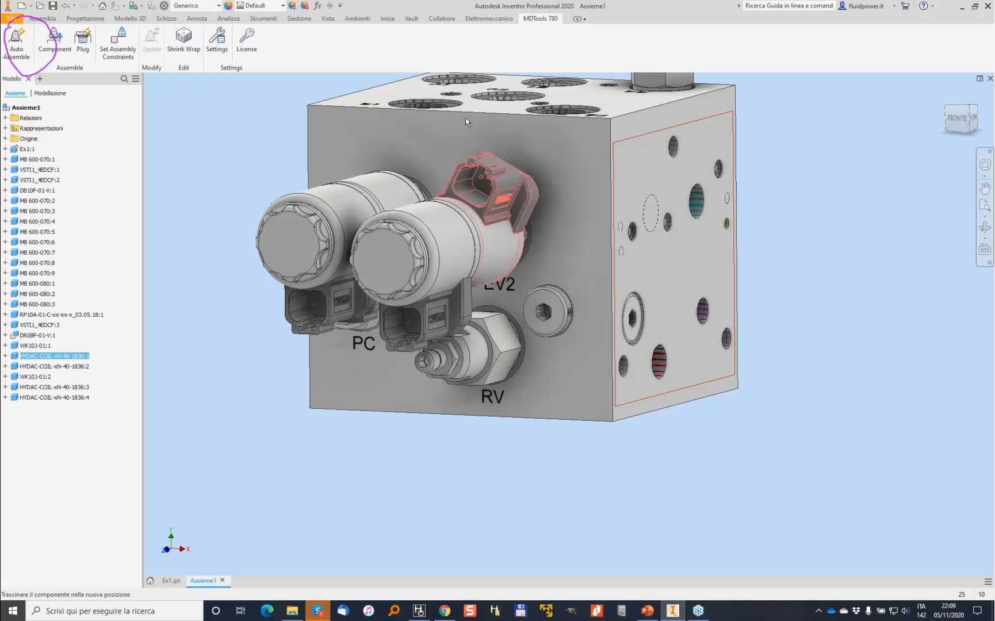
pyautogui.moveTo(446, 340); pyautogui.dragTo(501, 249)
pyautogui.keyDown('shift'); pyautogui.moveTo(501, 249); pyautogui.dragTo(552, 267, button='middle'); pyautogui.keyUp('shift')
pyautogui.moveTo(431, 261); pyautogui.dragTo(397, 254)
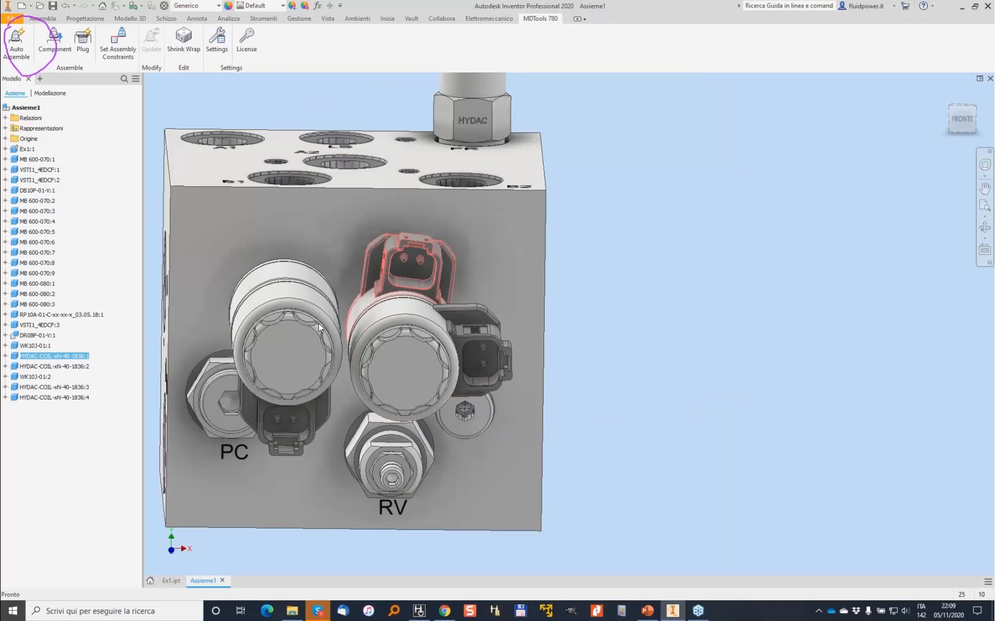
# Rotate the coils on valve EV1 away from the PC cartridge and inspect the assembled manifold from its T and P side
pyautogui.keyDown('shift'); pyautogui.moveTo(299, 425); pyautogui.dragTo(324, 410, button='middle'); pyautogui.keyUp('shift')
pyautogui.moveTo(324, 411); pyautogui.dragTo(306, 256)
pyautogui.keyDown('shift'); pyautogui.moveTo(306, 255); pyautogui.dragTo(349, 166, button='middle'); pyautogui.keyUp('shift')
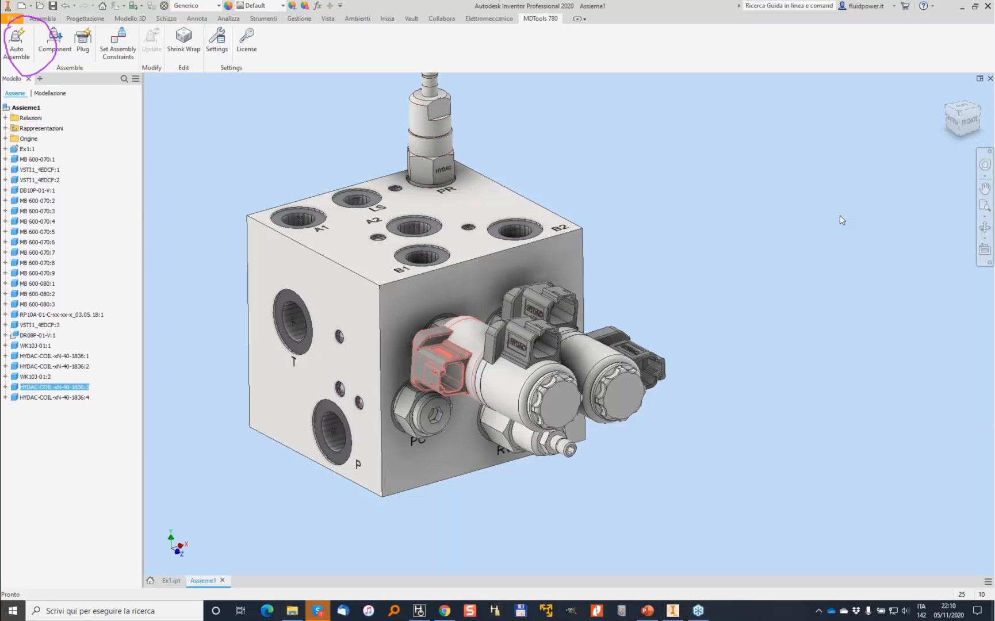
# Delete all plugs and the RV cartridge from the assembly, and reinsert the plugs with the Plug command
pyautogui.moveTo(39, 18)
pyautogui.mouseDown()
pyautogui.moveTo(34, 35)
pyautogui.moveTo(79, 78)
pyautogui.moveTo(50, 53)
pyautogui.mouseUp()
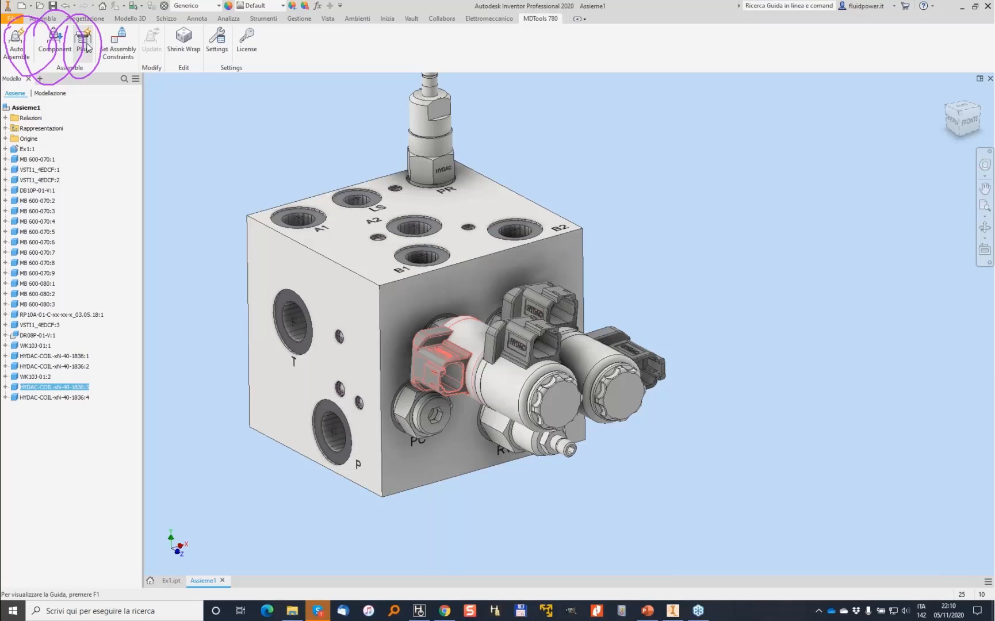
pyautogui.click(36, 159)
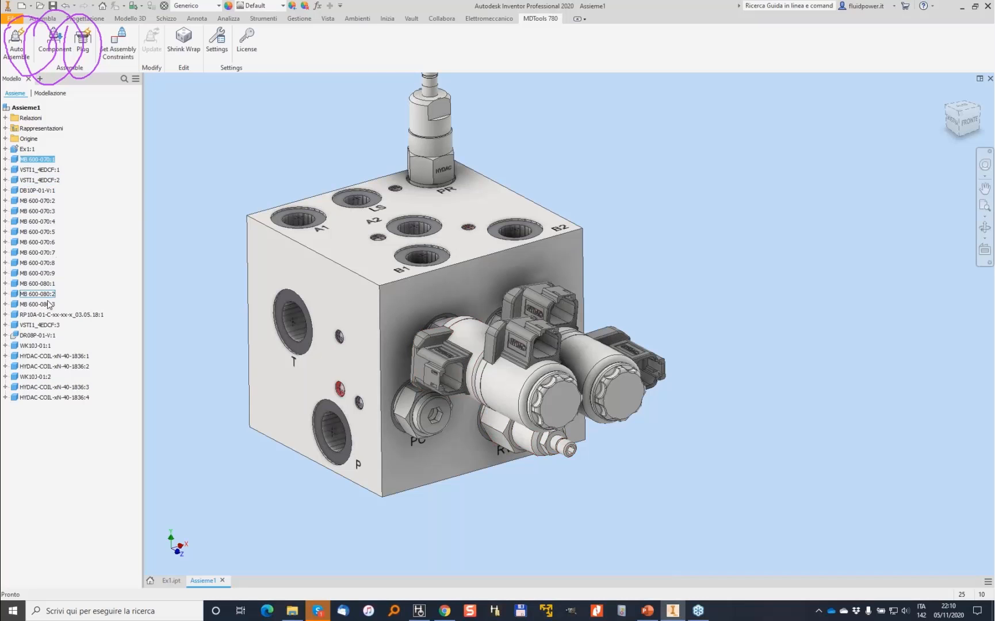
pyautogui.keyDown('shift'); pyautogui.click(48, 305); pyautogui.keyUp('shift')
pyautogui.press('Delete')
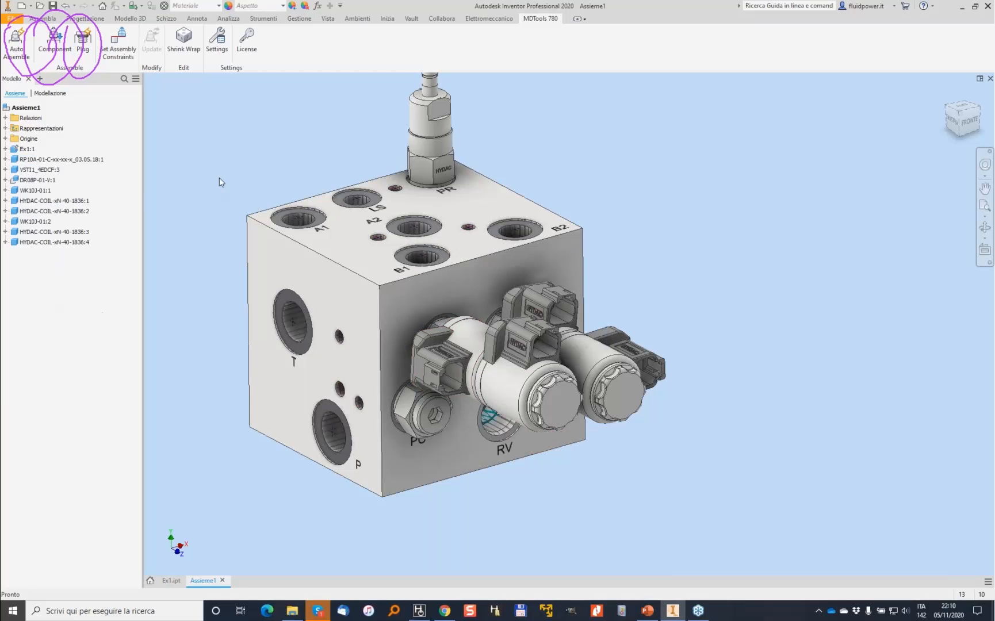
pyautogui.click(83, 44)
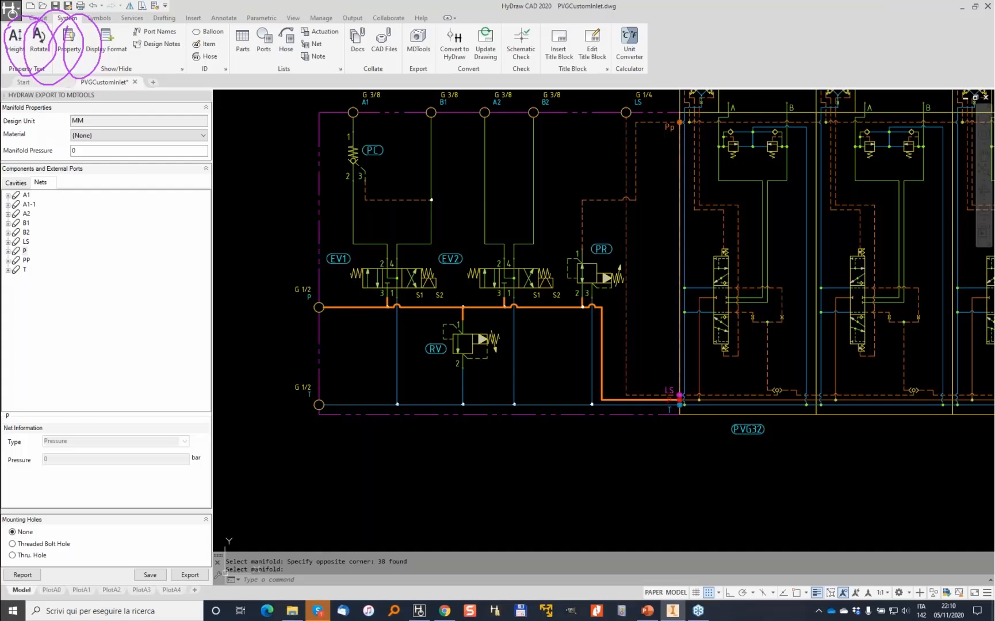
pyautogui.click(669, 611)
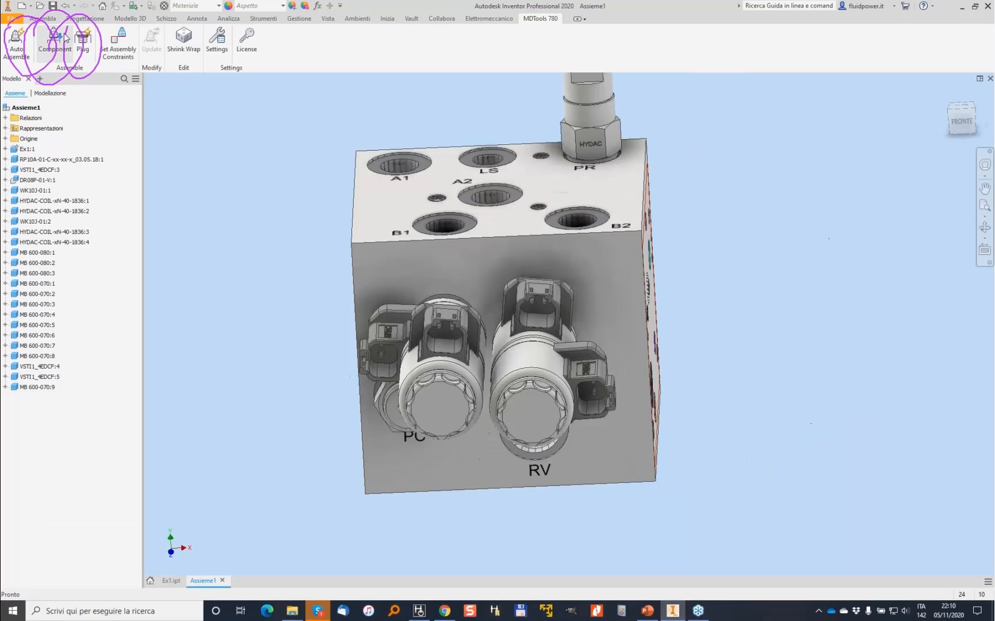
# Bring up the Assemble Component list, review the included item types and sort the entries by component ID
pyautogui.click(58, 39)
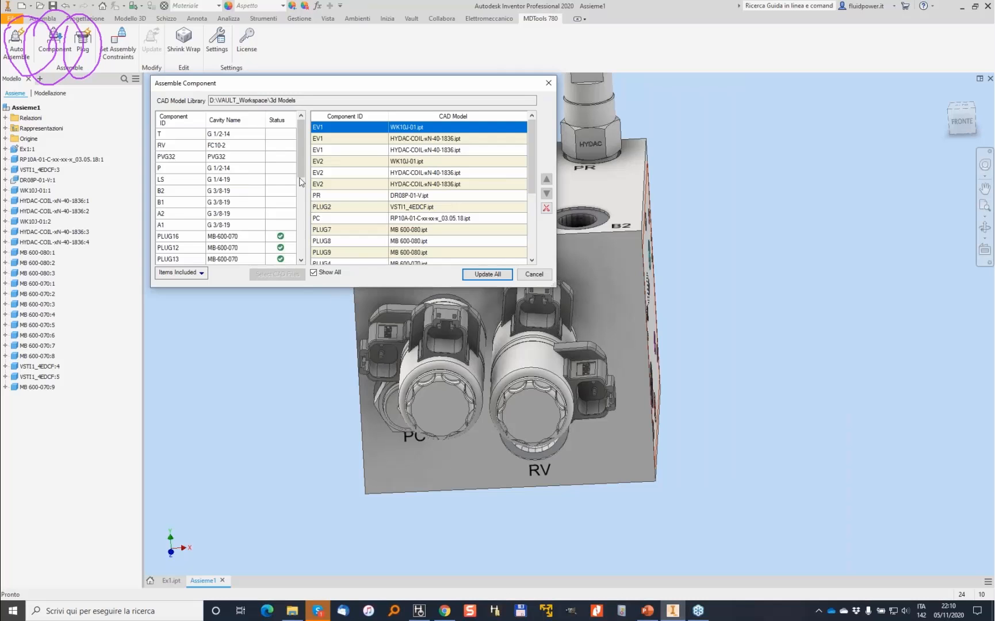
pyautogui.moveTo(297, 133)
pyautogui.mouseDown()
pyautogui.moveTo(296, 195)
pyautogui.moveTo(296, 135)
pyautogui.mouseUp()
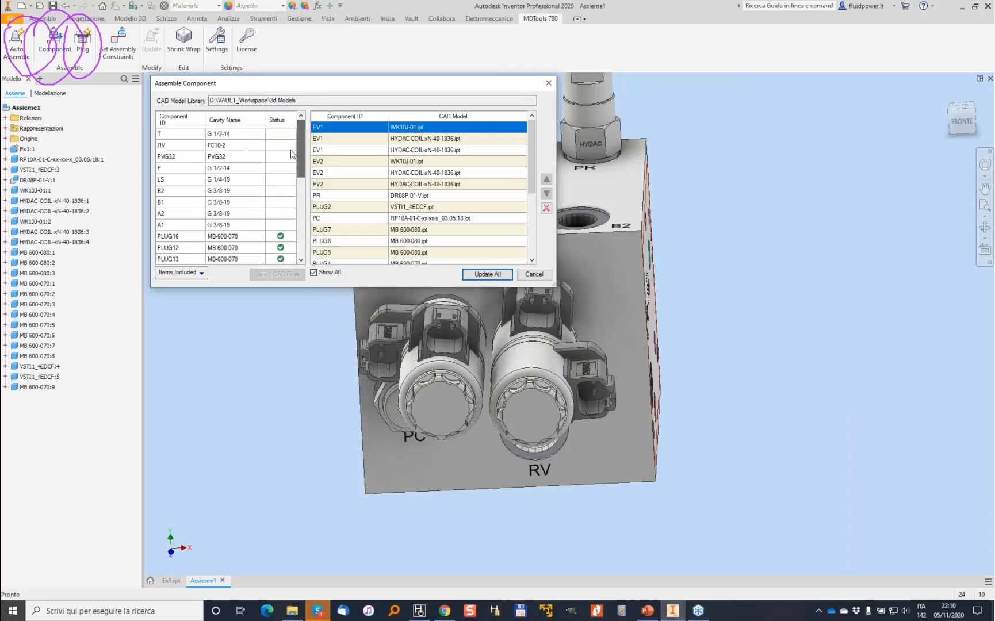
pyautogui.click(201, 273)
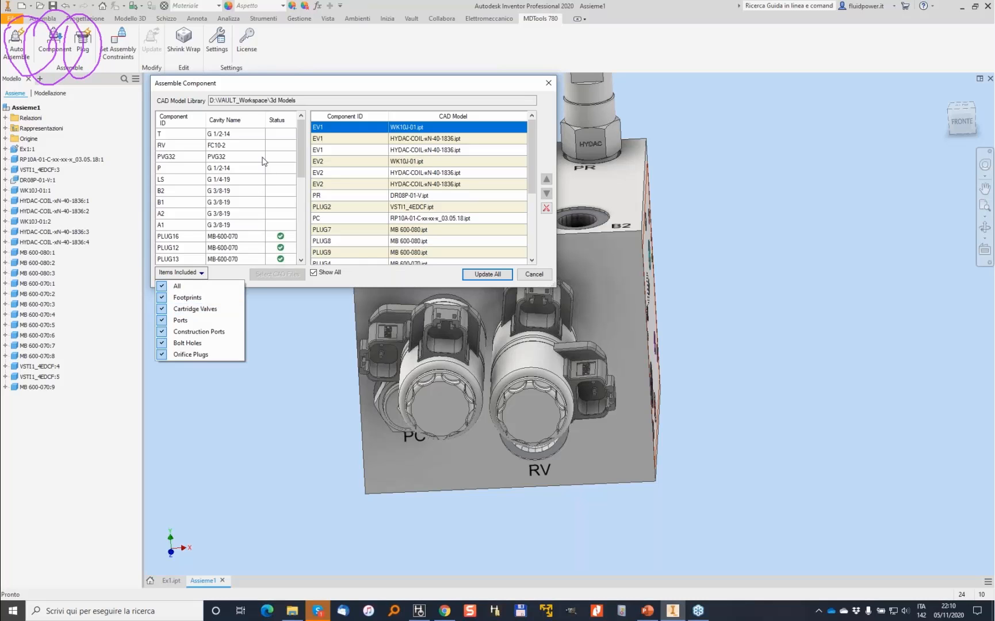
pyautogui.click(237, 120)
pyautogui.click(176, 121)
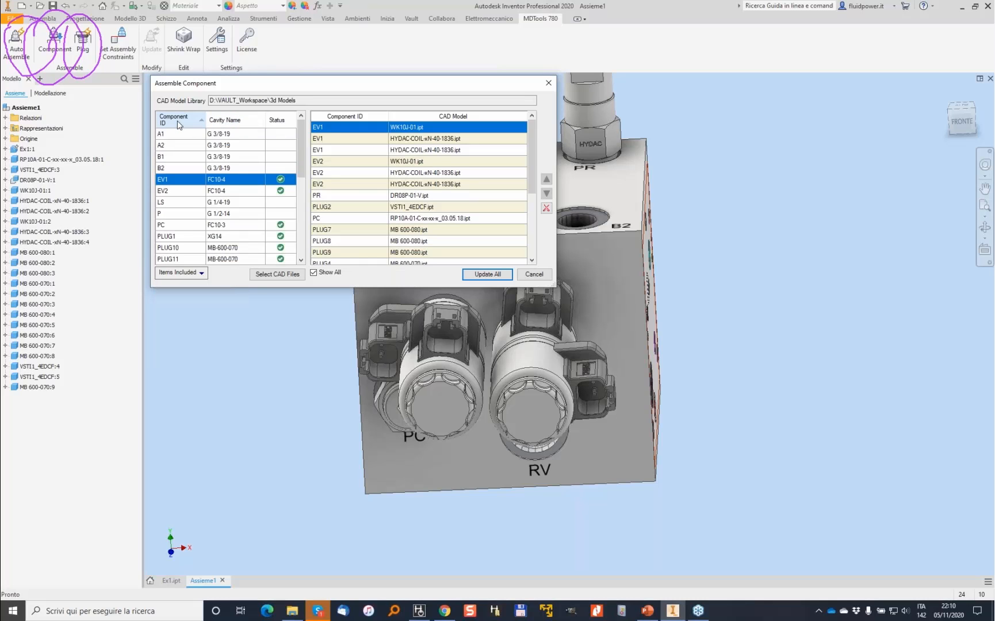
# Assign the BSP fitting G38-G38.ipt from Accessories/Fittings to ports A1, A2, B1 and B2
pyautogui.click(234, 135)
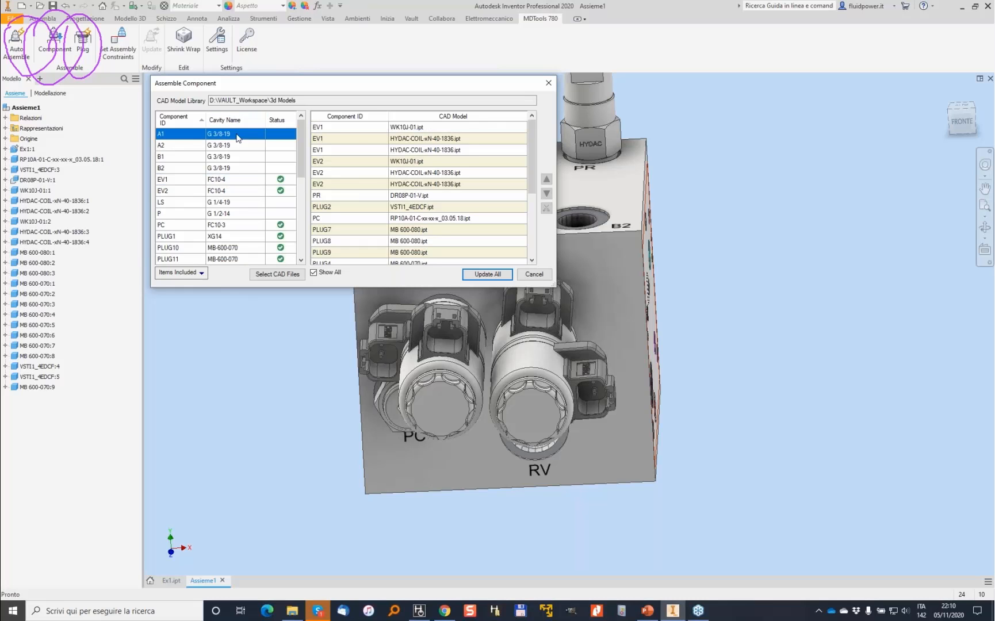
pyautogui.keyDown('shift'); pyautogui.click(233, 168); pyautogui.keyUp('shift')
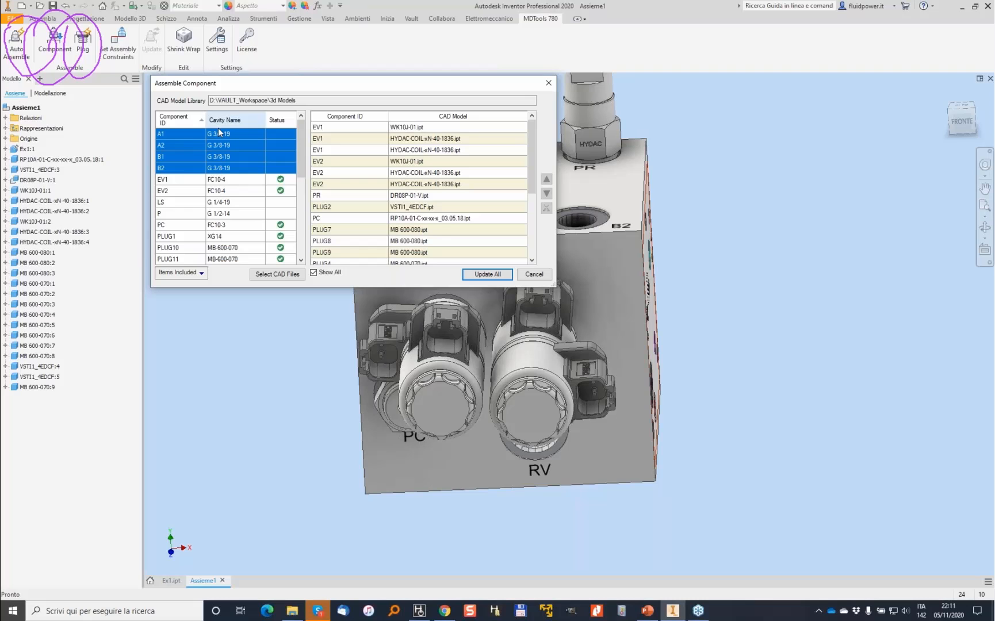
pyautogui.click(277, 275)
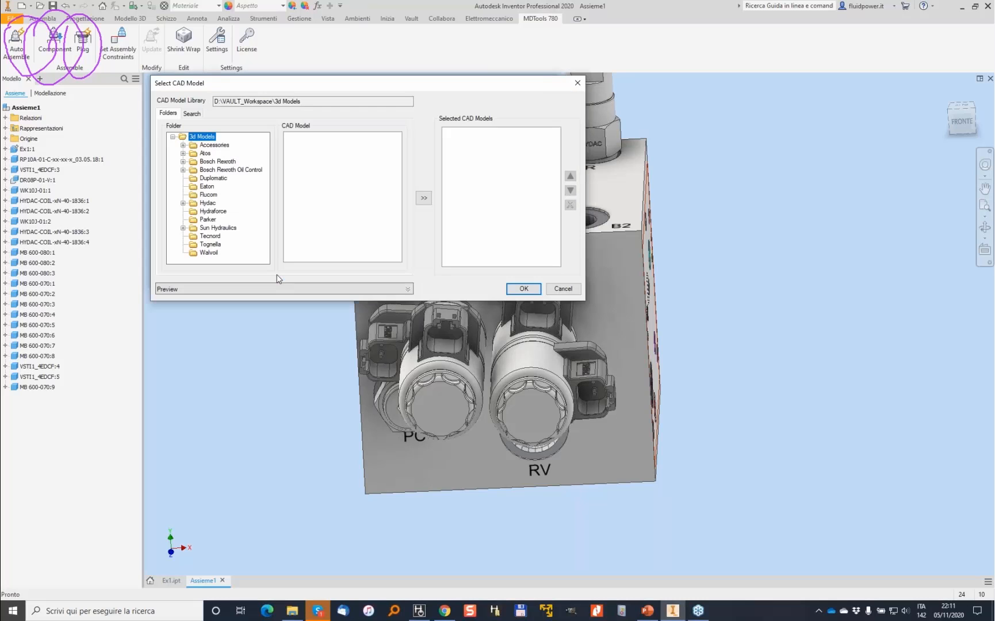
pyautogui.click(183, 146)
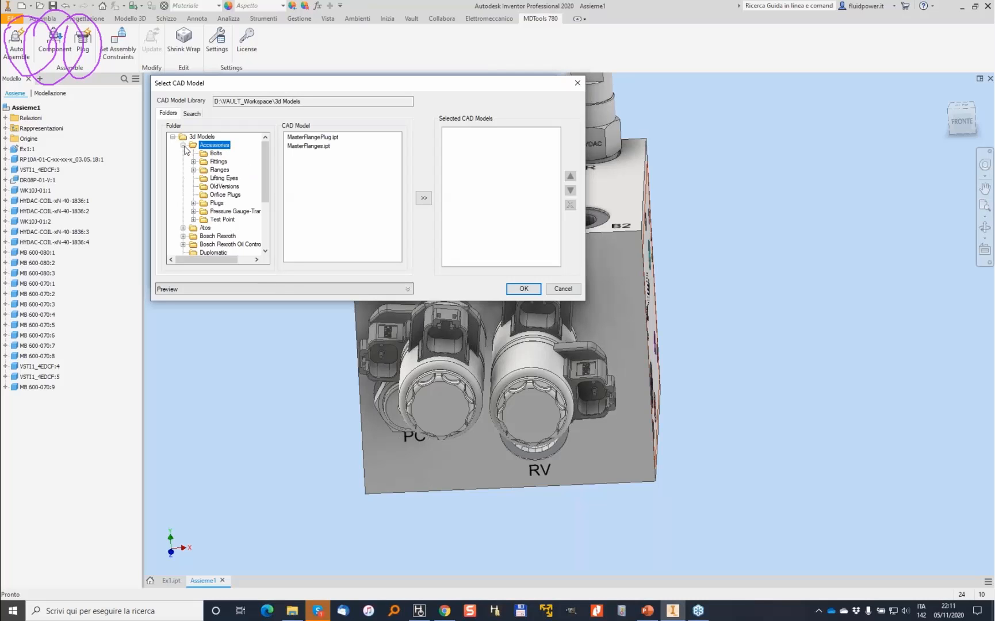
pyautogui.click(195, 161)
pyautogui.click(225, 169)
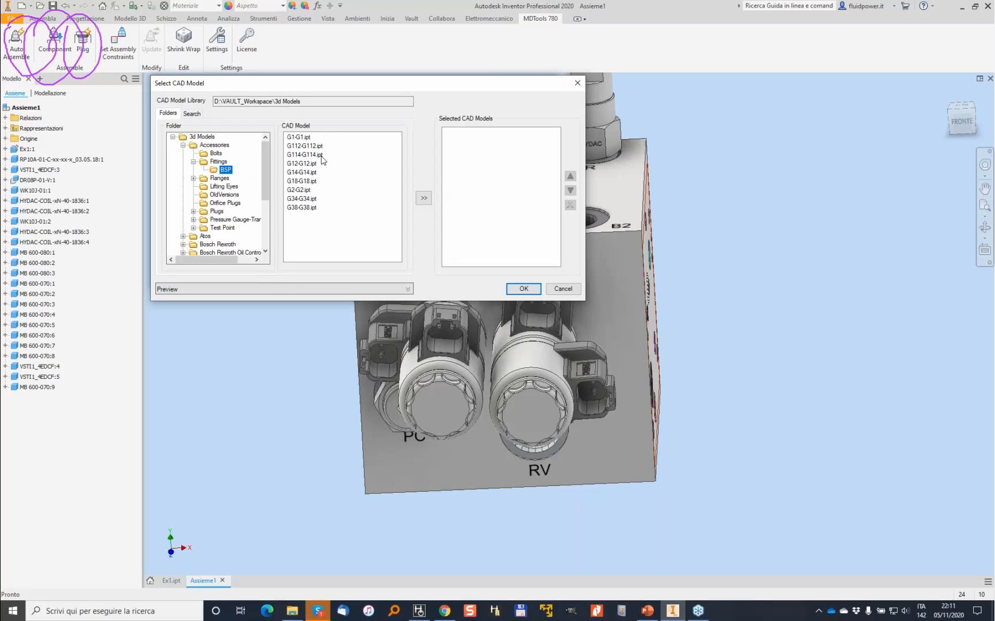
pyautogui.click(308, 207)
pyautogui.click(423, 198)
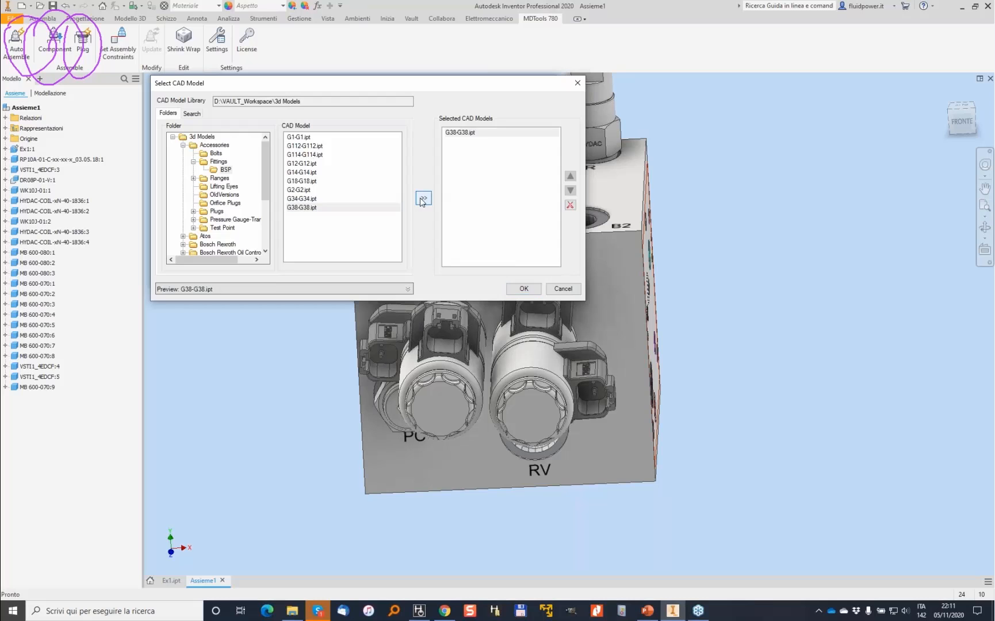
pyautogui.click(524, 289)
# Search the model library for g14, preview G14-G14.ipt and assign it to port LS
pyautogui.click(226, 204)
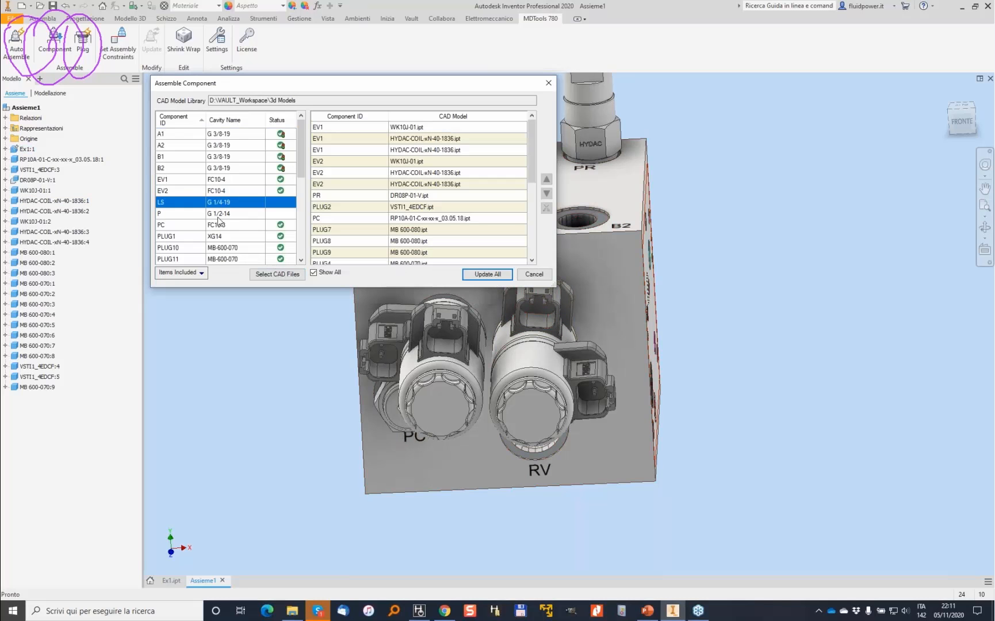
pyautogui.click(278, 274)
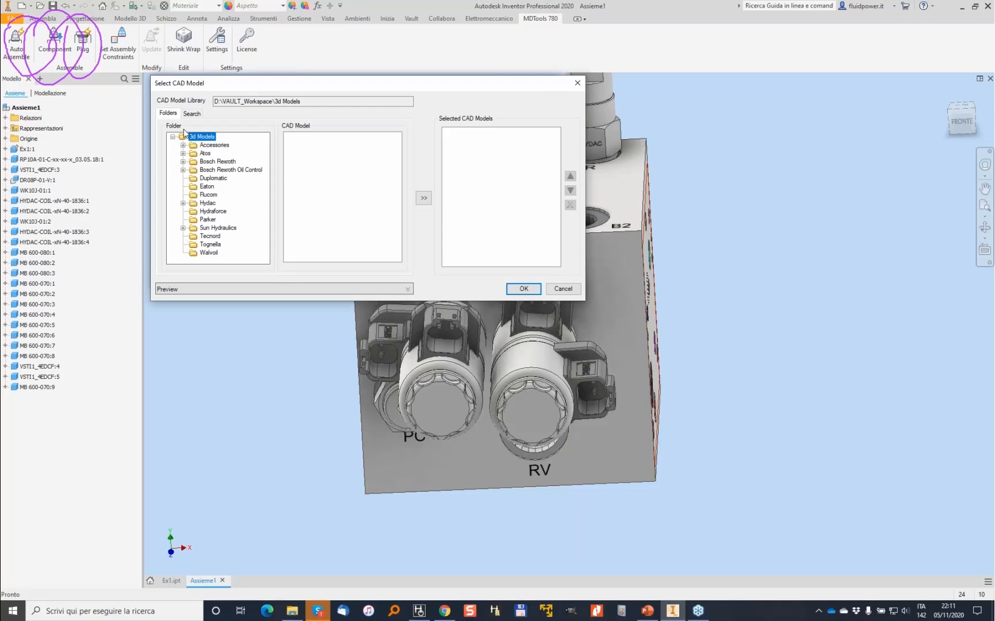
pyautogui.click(193, 113)
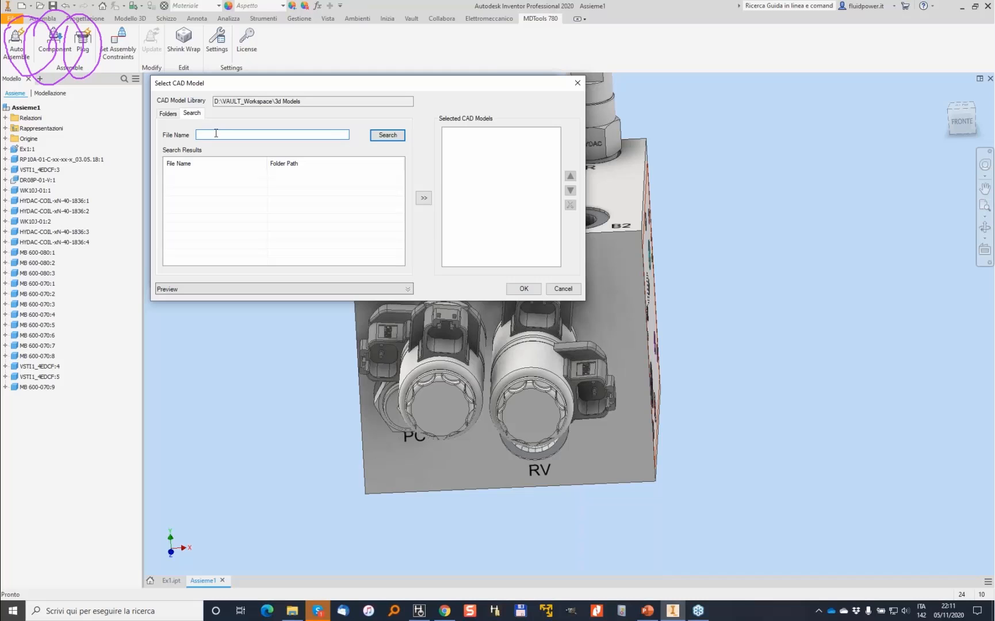
pyautogui.click(378, 137)
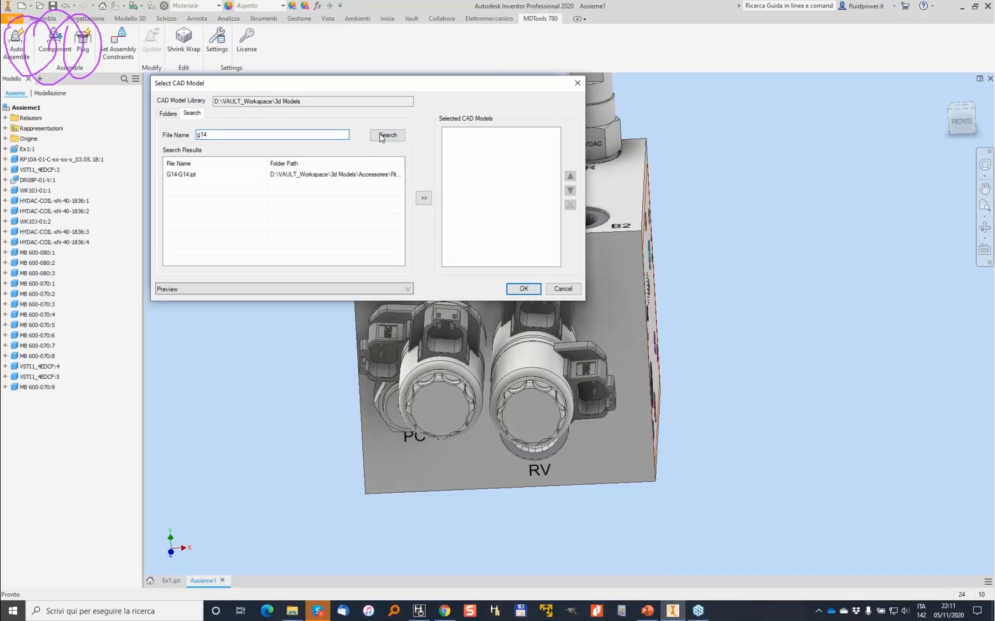
pyautogui.click(194, 180)
pyautogui.click(398, 288)
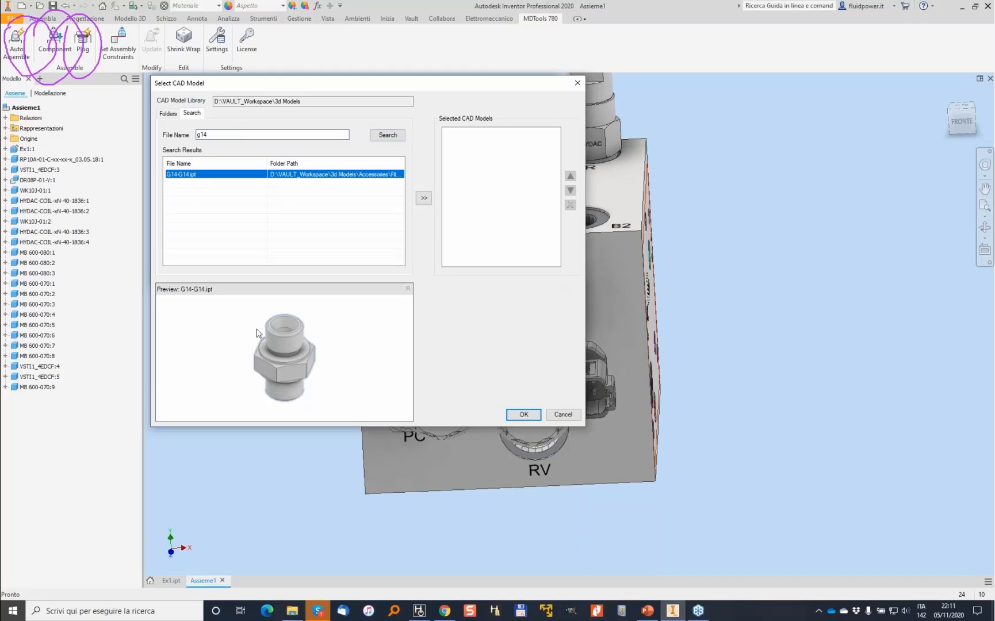
pyautogui.click(421, 199)
pyautogui.click(523, 415)
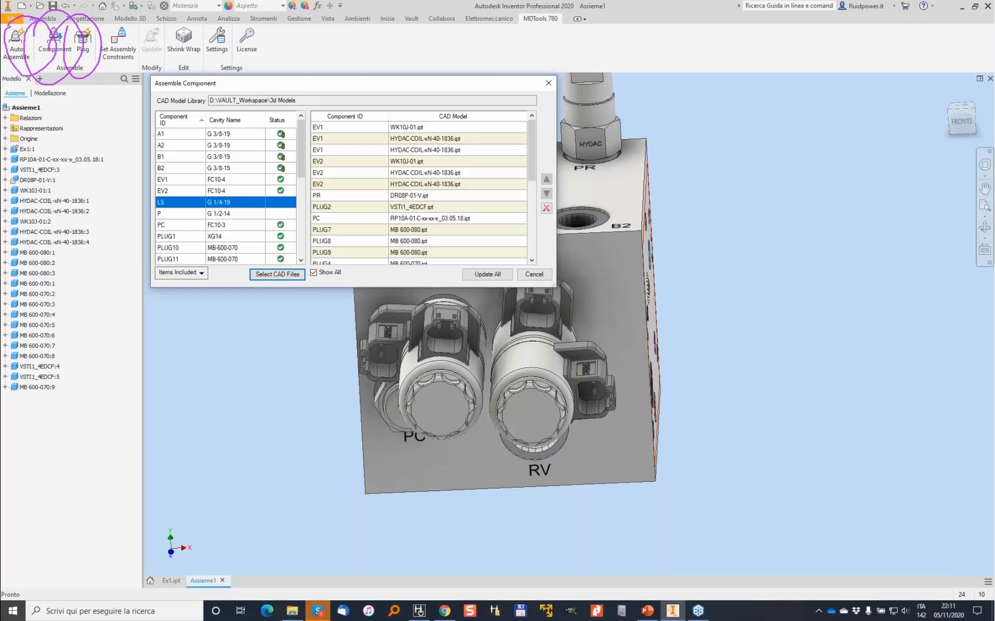
# Search the model library for g12 and assign G12-G12.ipt to port P
pyautogui.click(278, 276)
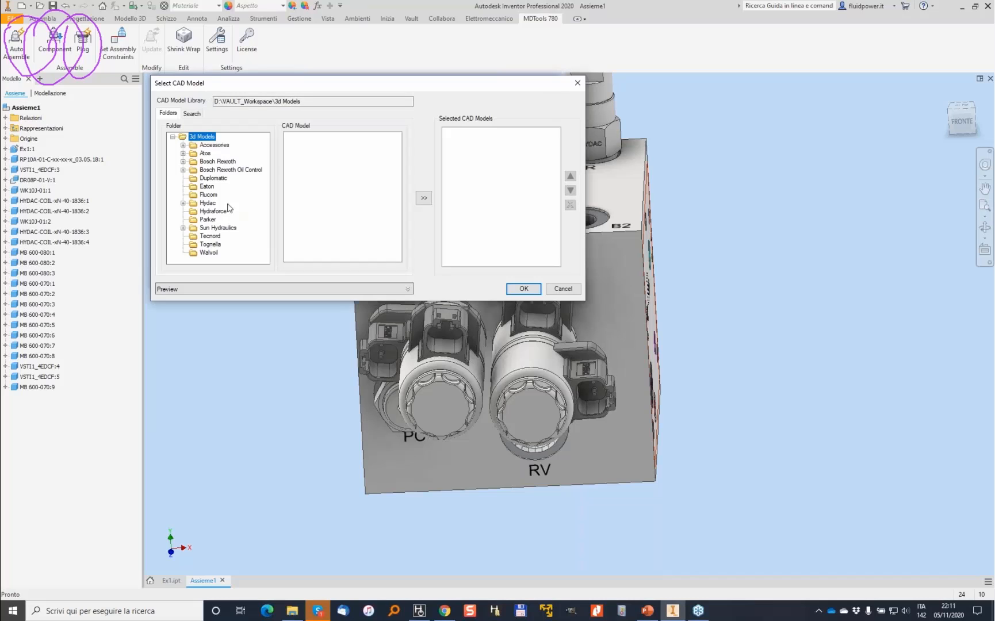
pyautogui.click(191, 113)
pyautogui.write('g12')
pyautogui.click(382, 137)
pyautogui.click(197, 175)
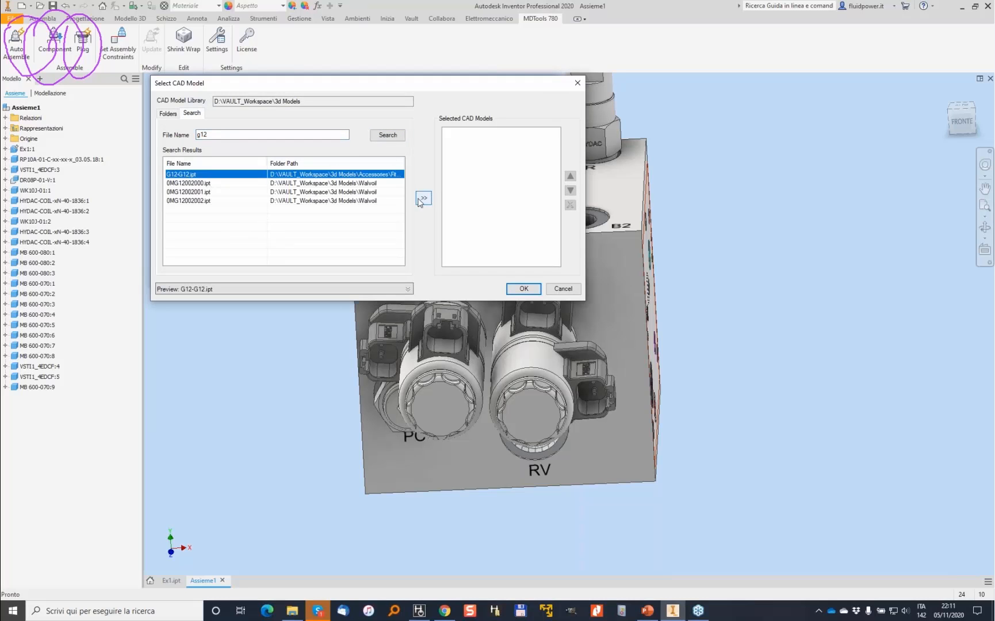
pyautogui.click(423, 199)
pyautogui.click(523, 289)
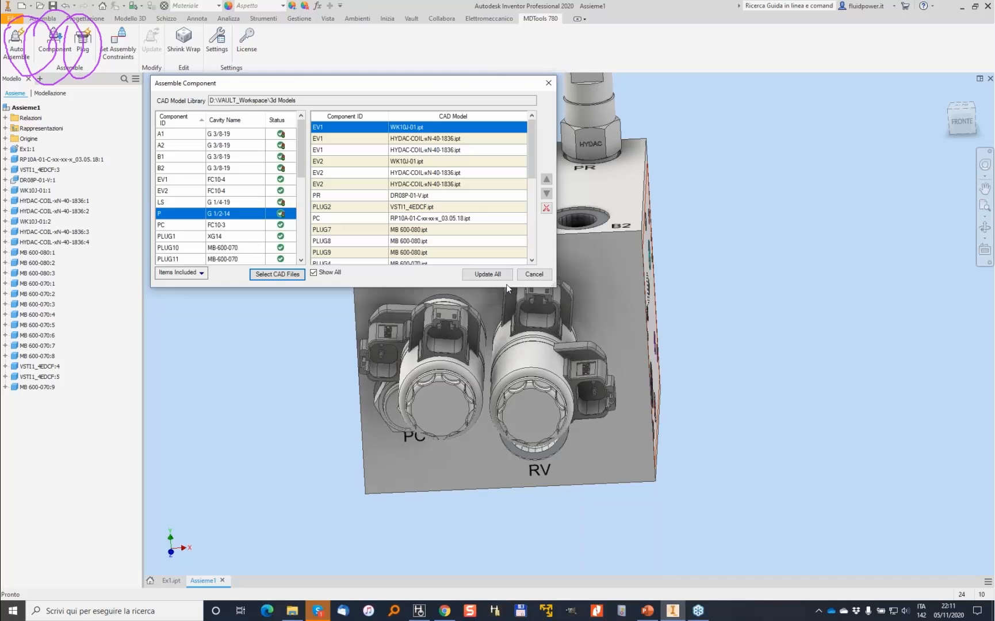
# Assemble the assigned fittings into the manifold with Update All and leave the component assembly dialog
pyautogui.moveTo(302, 150); pyautogui.dragTo(292, 208)
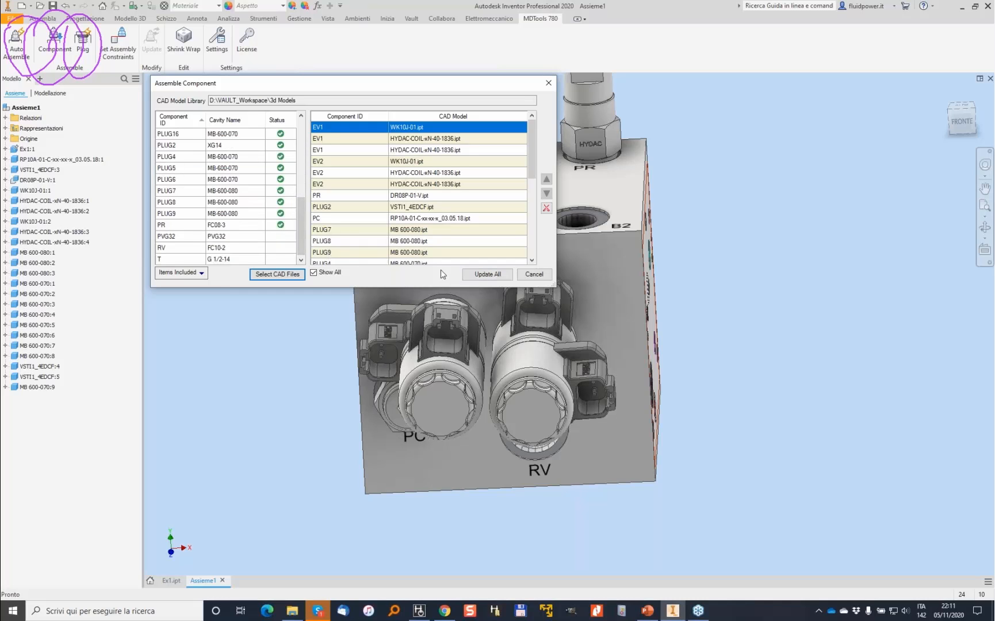
pyautogui.click(484, 275)
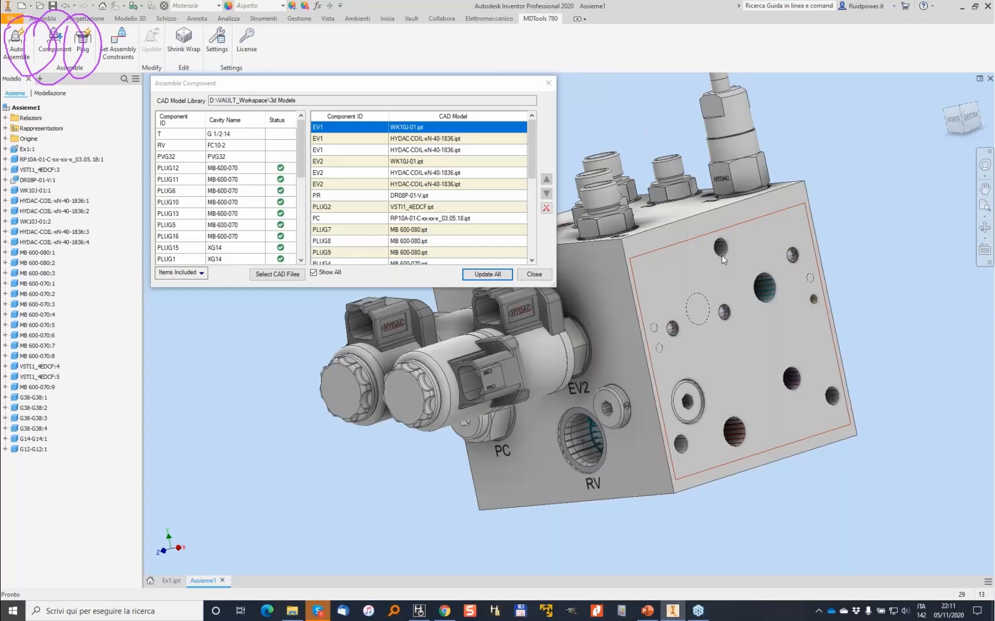
pyautogui.click(542, 278)
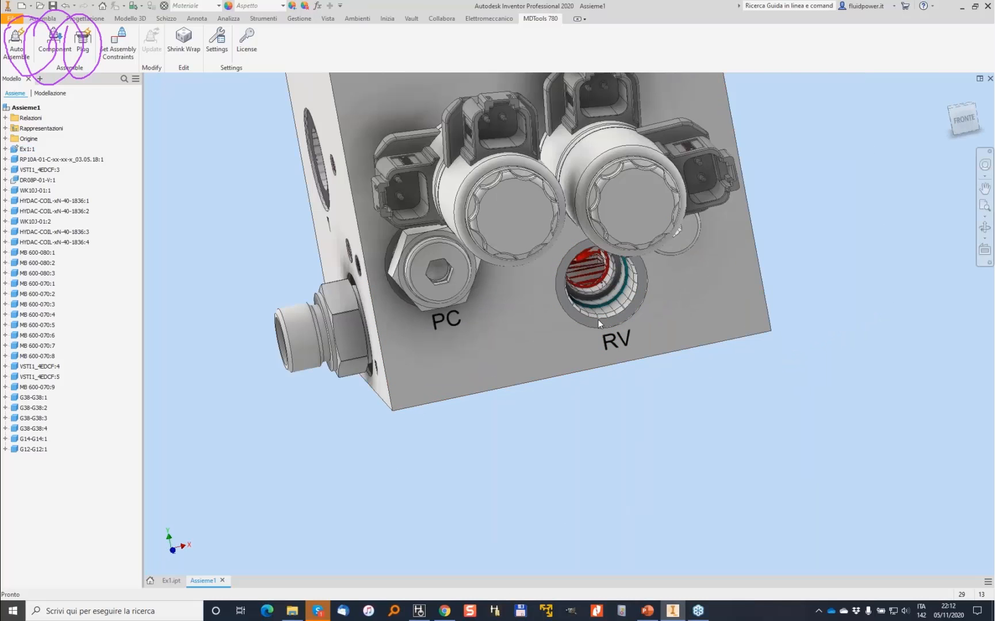
# Assign the Hydac cartridge model DB10P-01-V.ipt to the empty RV cavity using the Component command
pyautogui.click(55, 35)
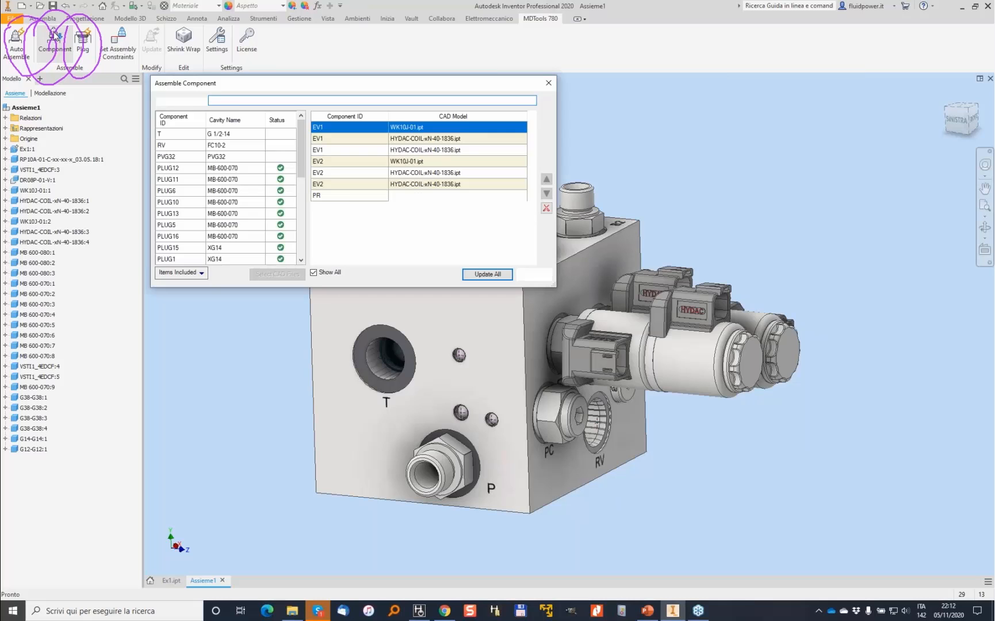
pyautogui.click(226, 145)
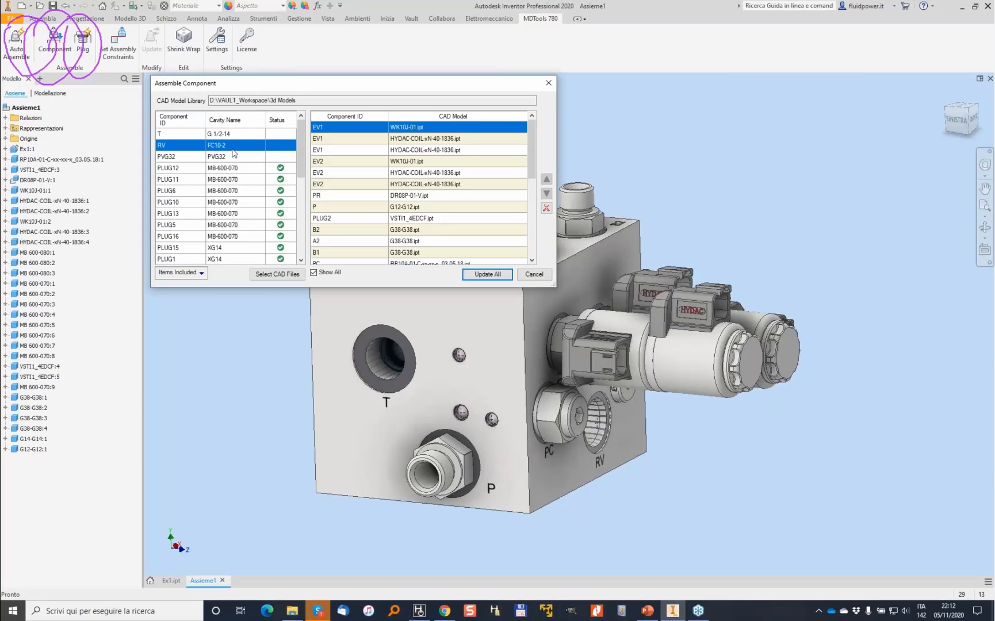
pyautogui.click(278, 274)
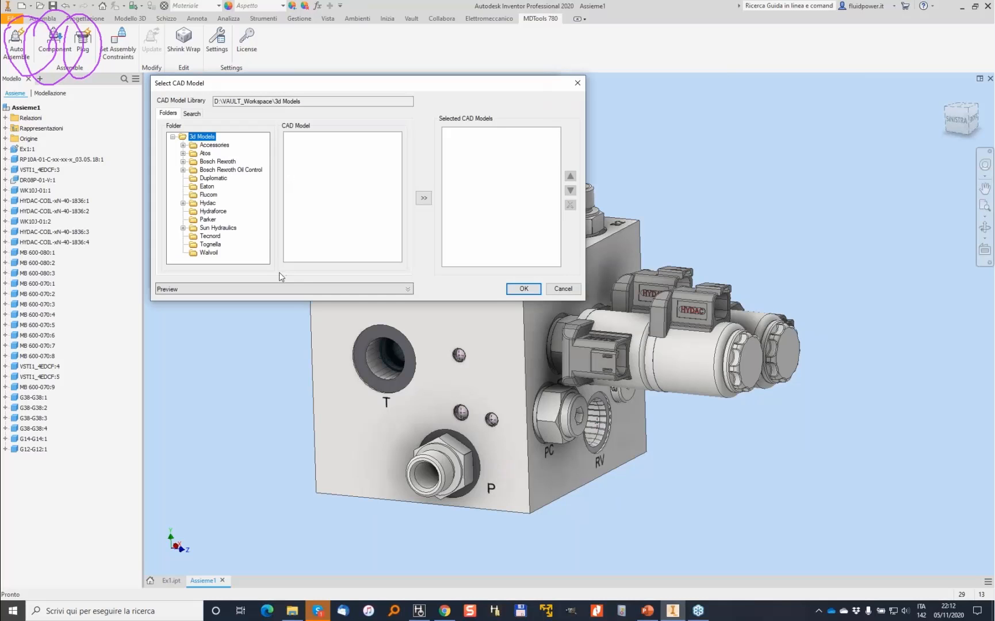
pyautogui.click(183, 203)
pyautogui.click(305, 190)
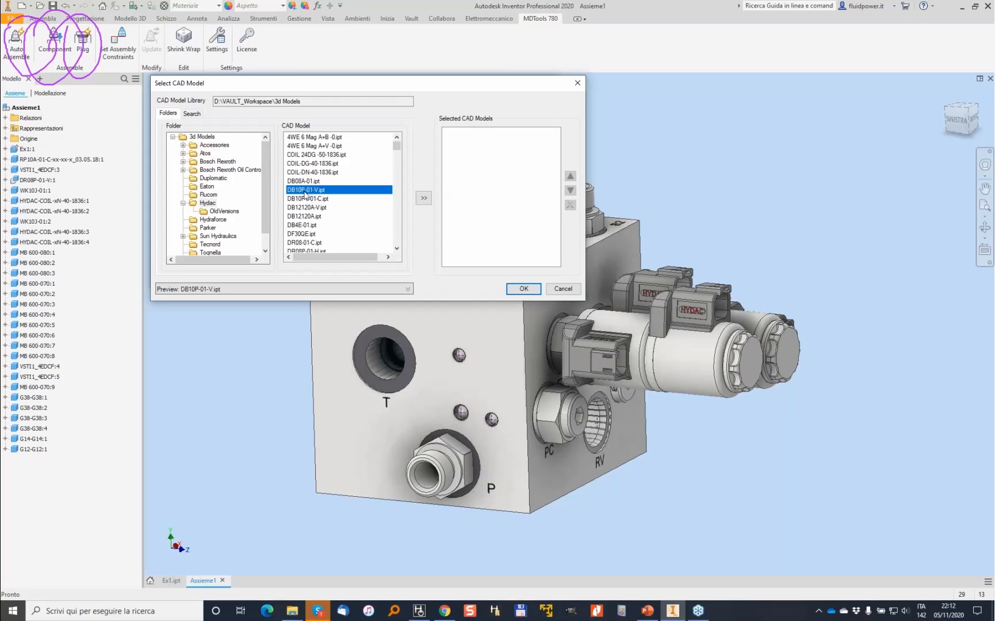
pyautogui.click(423, 197)
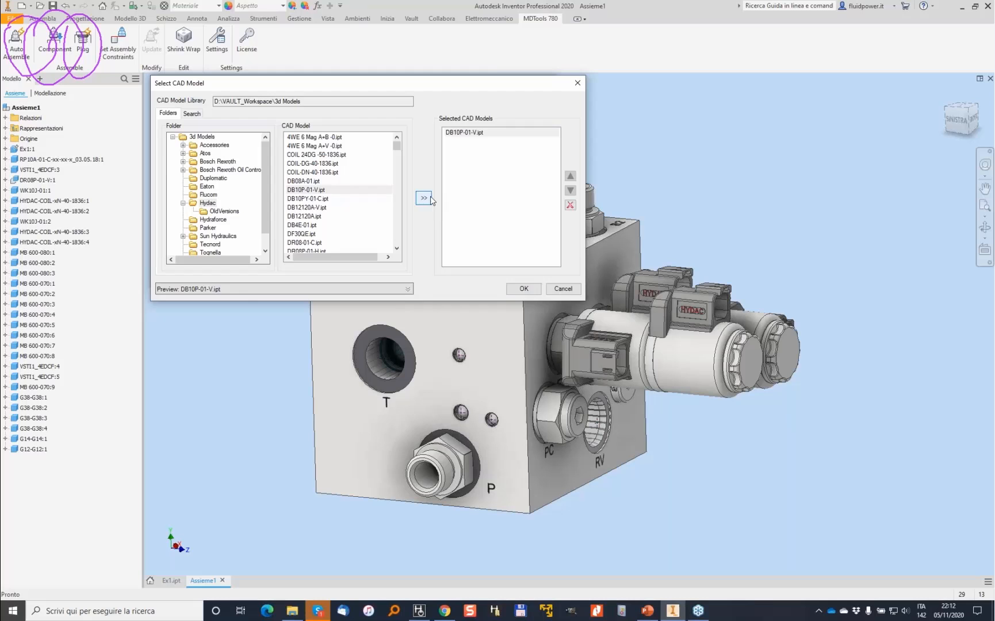
pyautogui.click(528, 292)
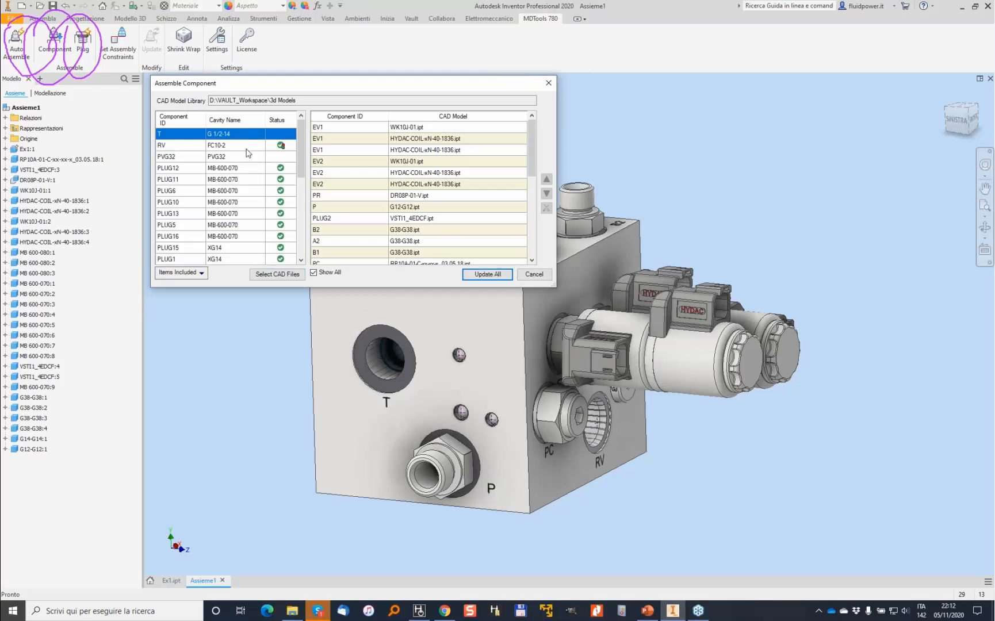
# Assign G12-G12.ipt from the BSP fittings folder to port T and assemble it together with the RV cartridge using Update All
pyautogui.click(290, 275)
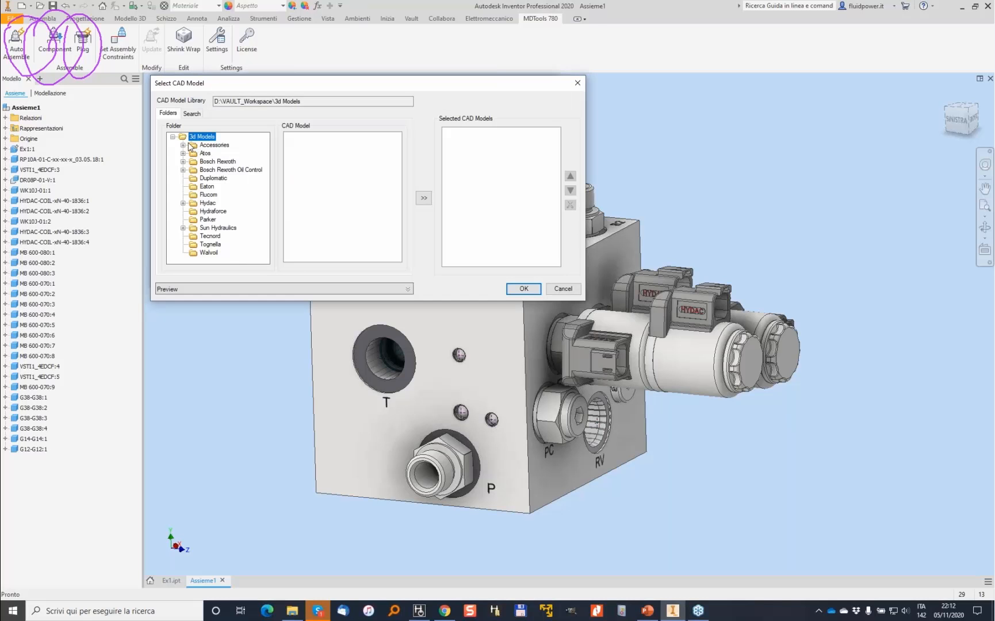
pyautogui.doubleClick(192, 145)
pyautogui.doubleClick(203, 161)
pyautogui.click(224, 170)
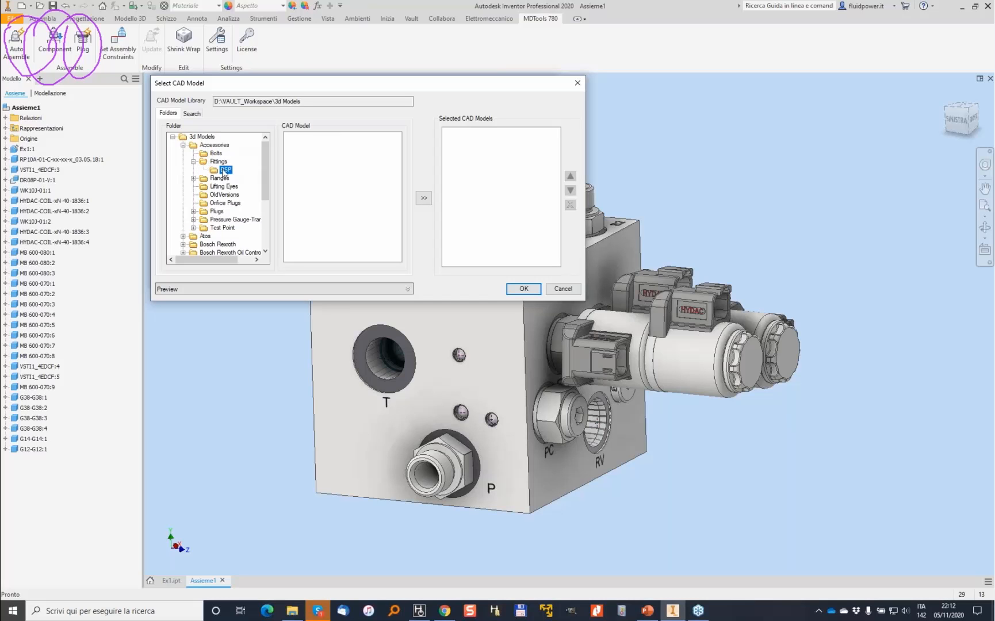
pyautogui.click(301, 163)
pyautogui.click(423, 198)
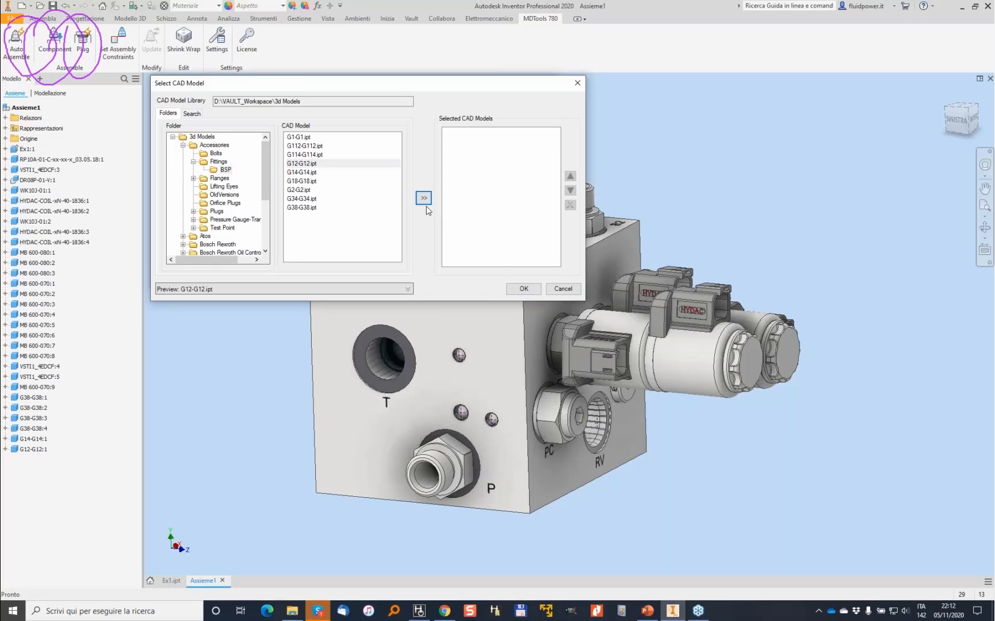
pyautogui.click(523, 289)
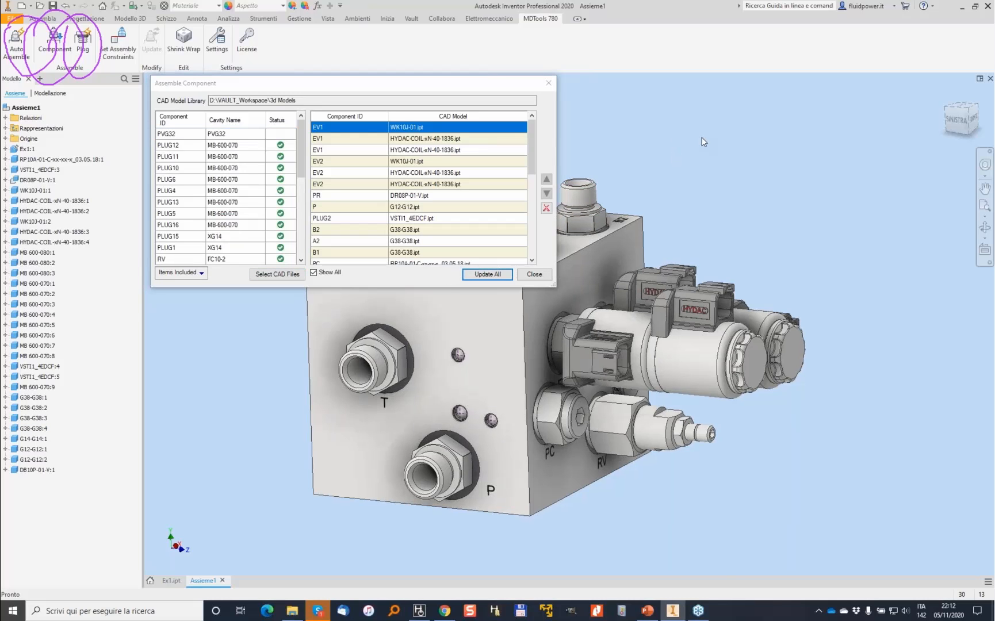
pyautogui.keyDown('shift'); pyautogui.moveTo(525, 276); pyautogui.dragTo(226, 121, button='middle'); pyautogui.keyUp('shift')
pyautogui.scroll(3, 286, 176)
pyautogui.scroll(-3, 286, 176)
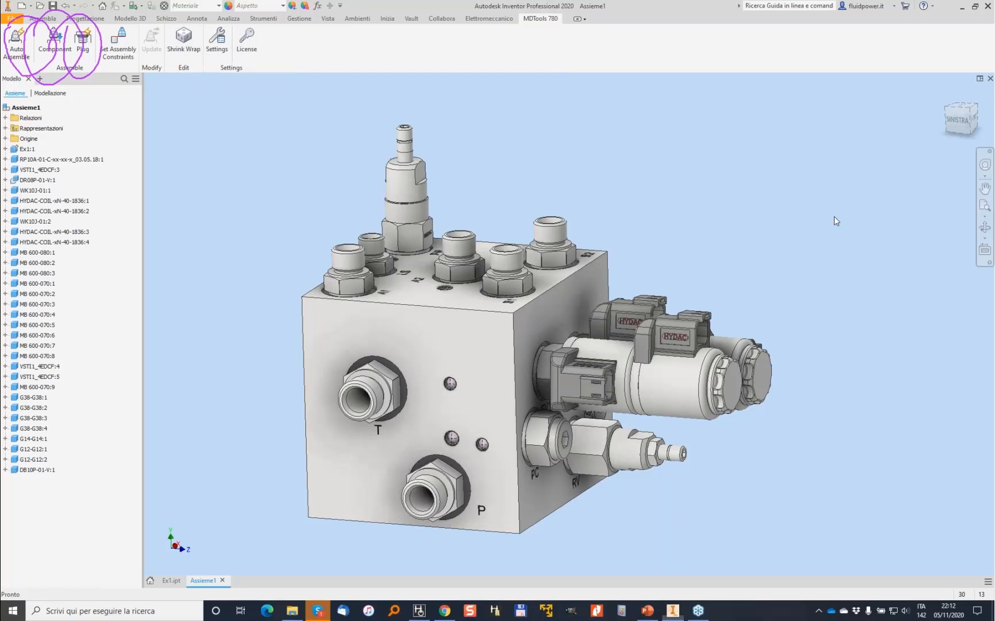
# Review the Shrink Wrap output options for the manifold assembly and leave them without generating a file
pyautogui.moveTo(178, 18)
pyautogui.mouseDown()
pyautogui.moveTo(199, 70)
pyautogui.moveTo(172, 27)
pyautogui.mouseUp()
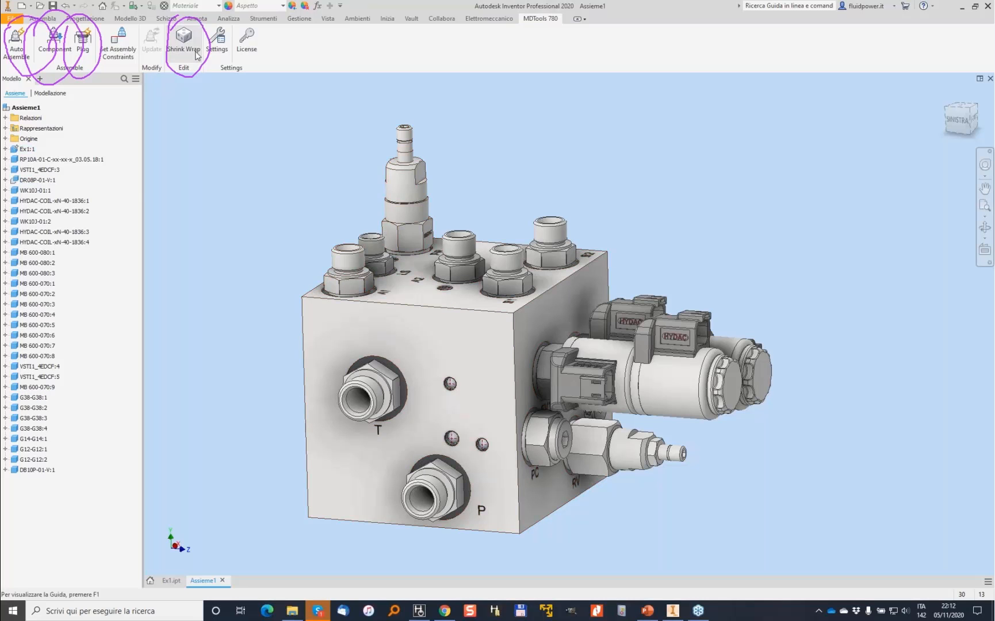
pyautogui.click(183, 38)
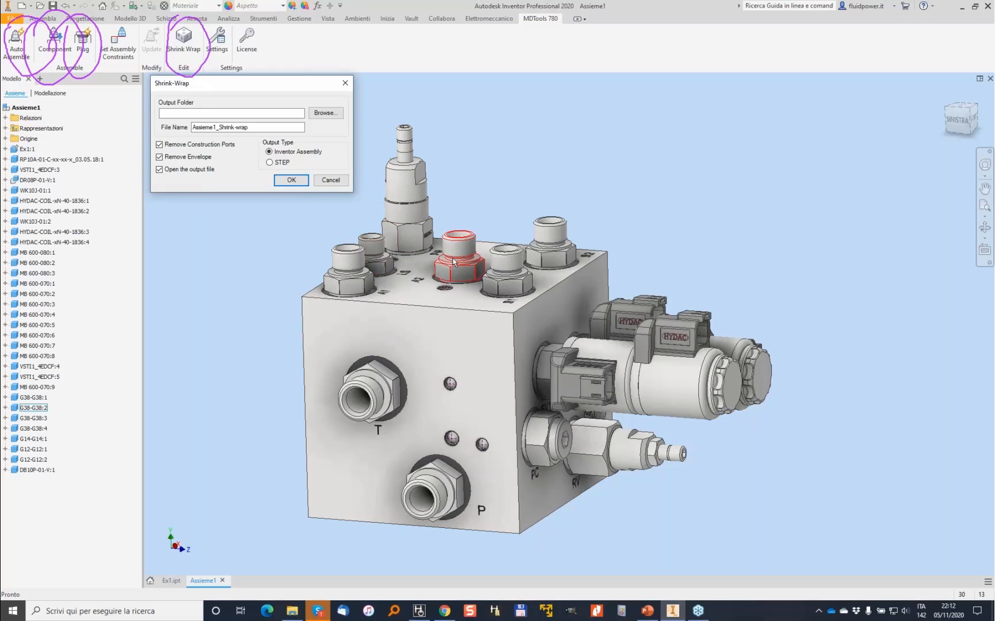
pyautogui.moveTo(454, 262)
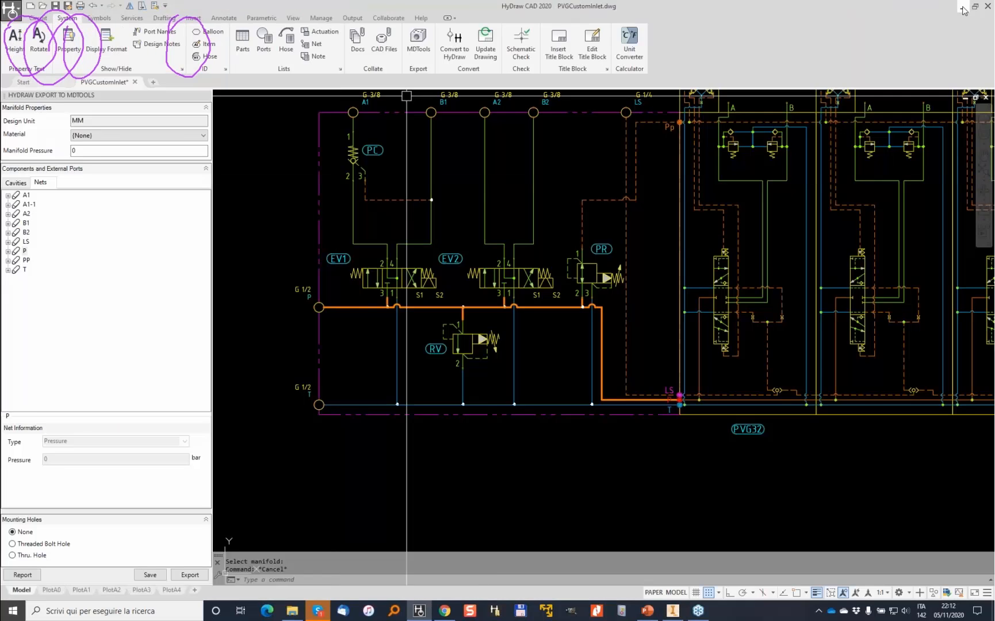
pyautogui.click(962, 8)
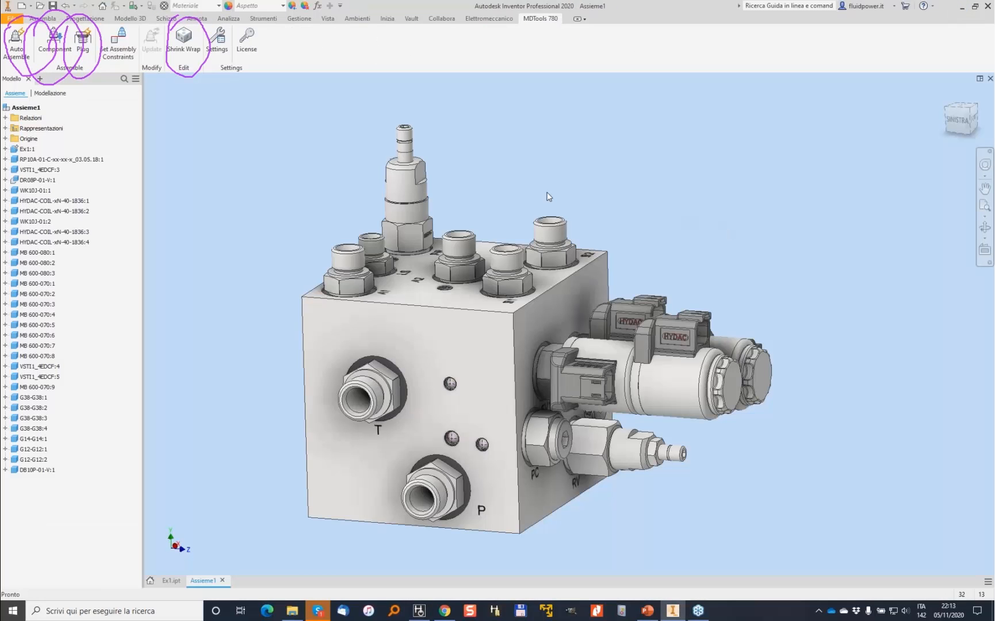
# Save the assembly and its dependent files under the name assembly2, and close it to return to the Ex1.ipt manifold
pyautogui.click(53, 6)
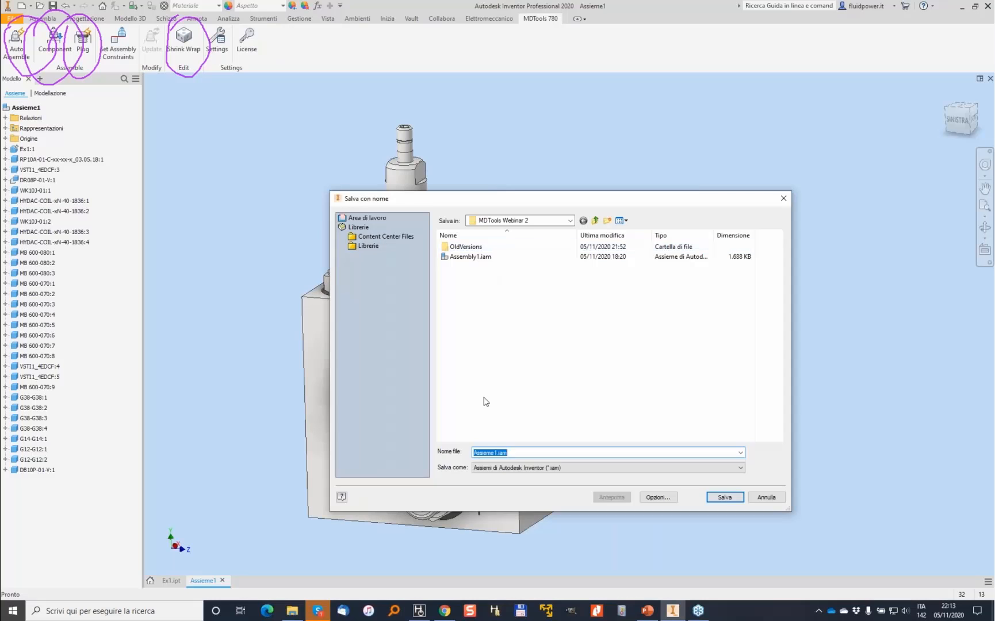
pyautogui.write('assembly2')
pyautogui.press('Return')
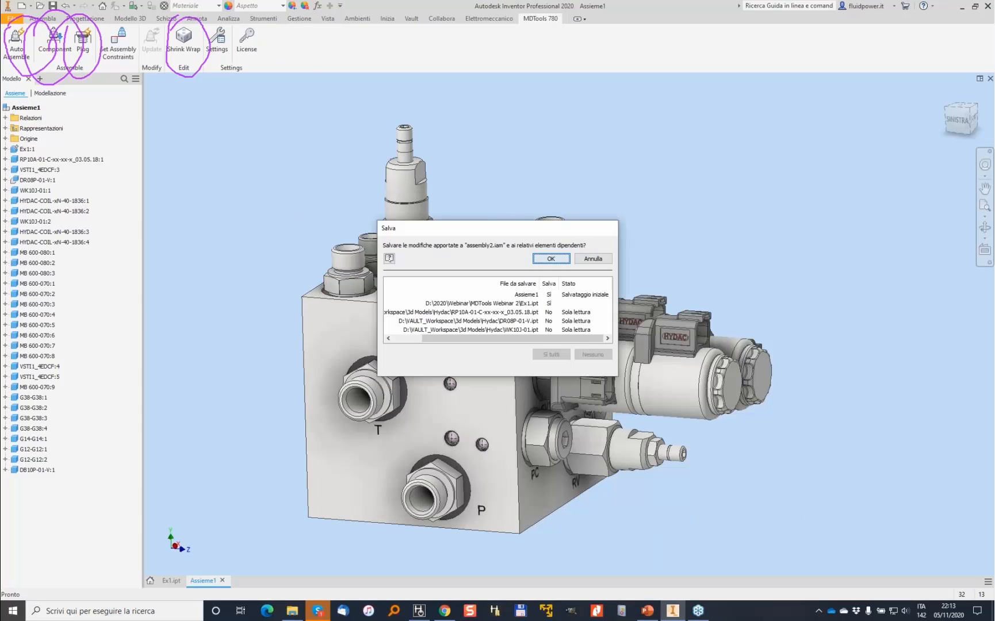
pyautogui.click(551, 258)
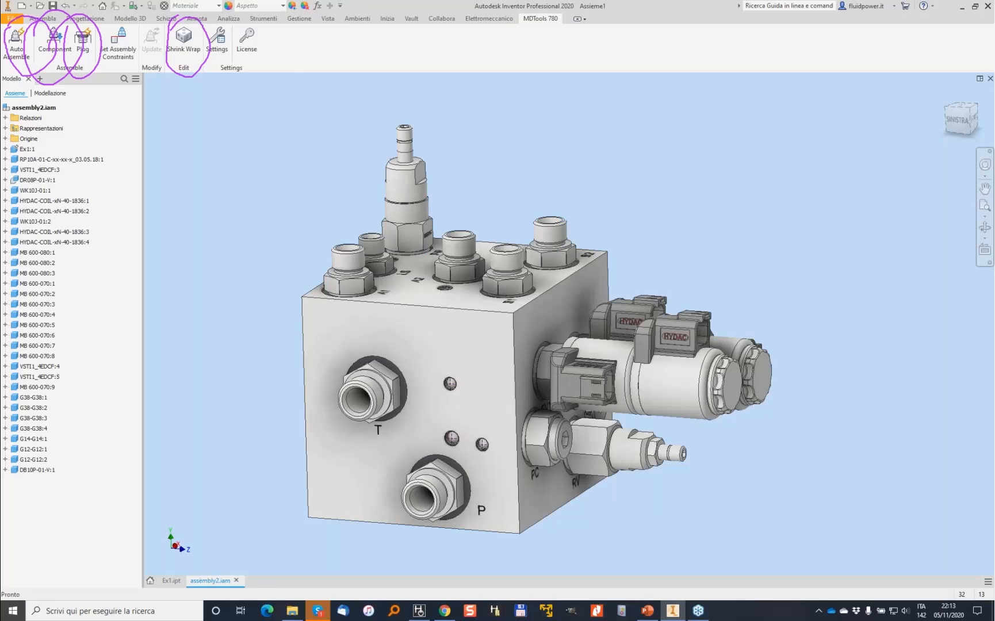
pyautogui.click(236, 580)
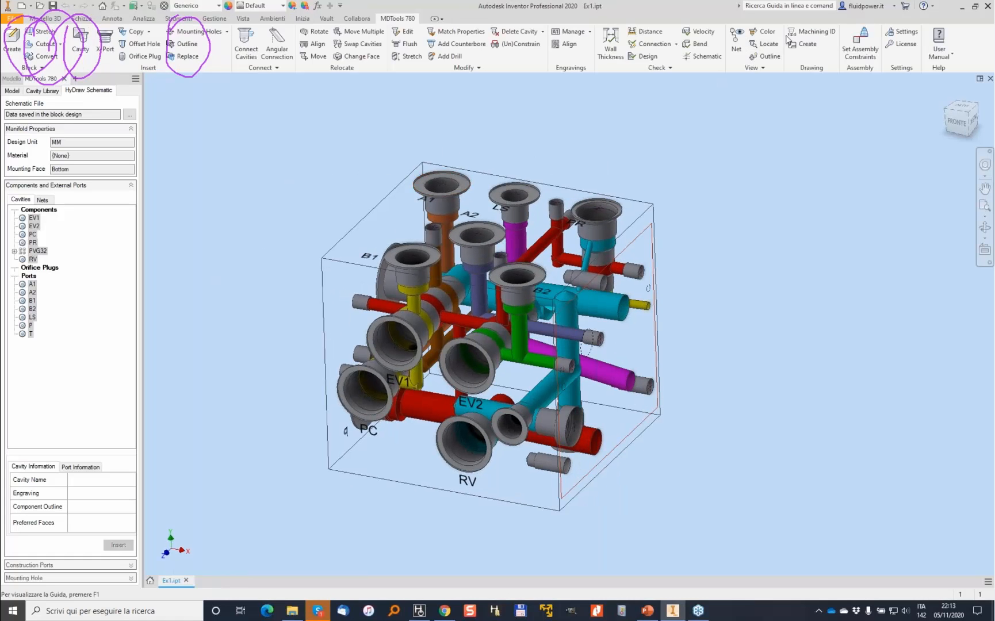
pyautogui.click(815, 34)
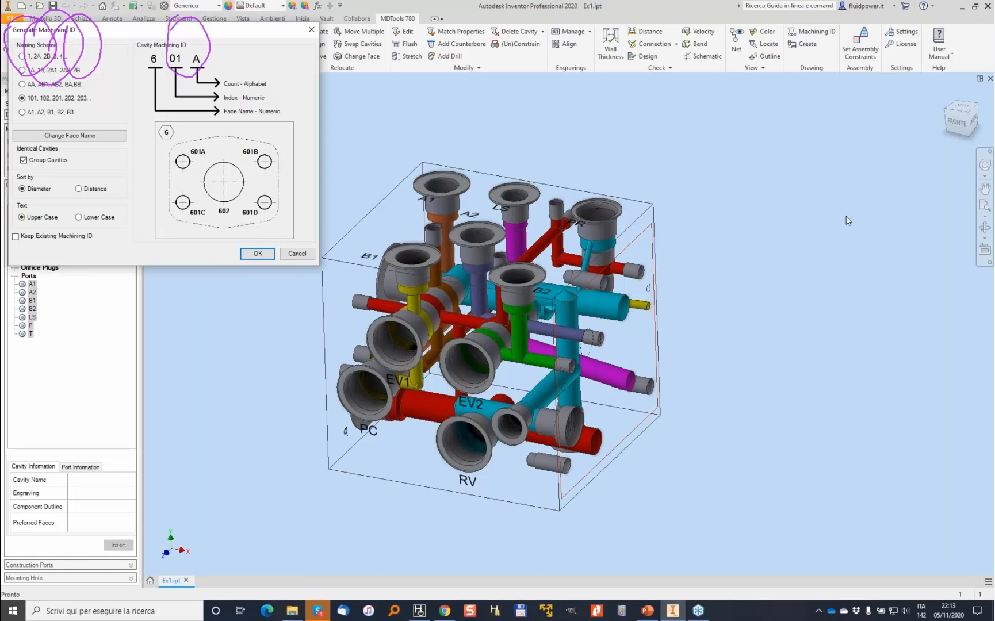
pyautogui.click(877, 274)
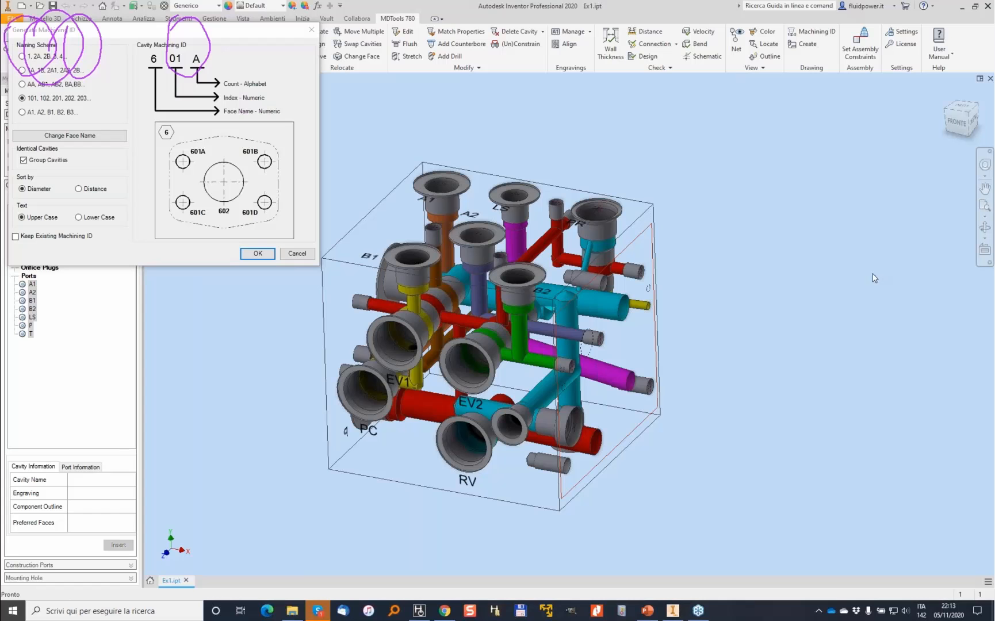
pyautogui.click(869, 287)
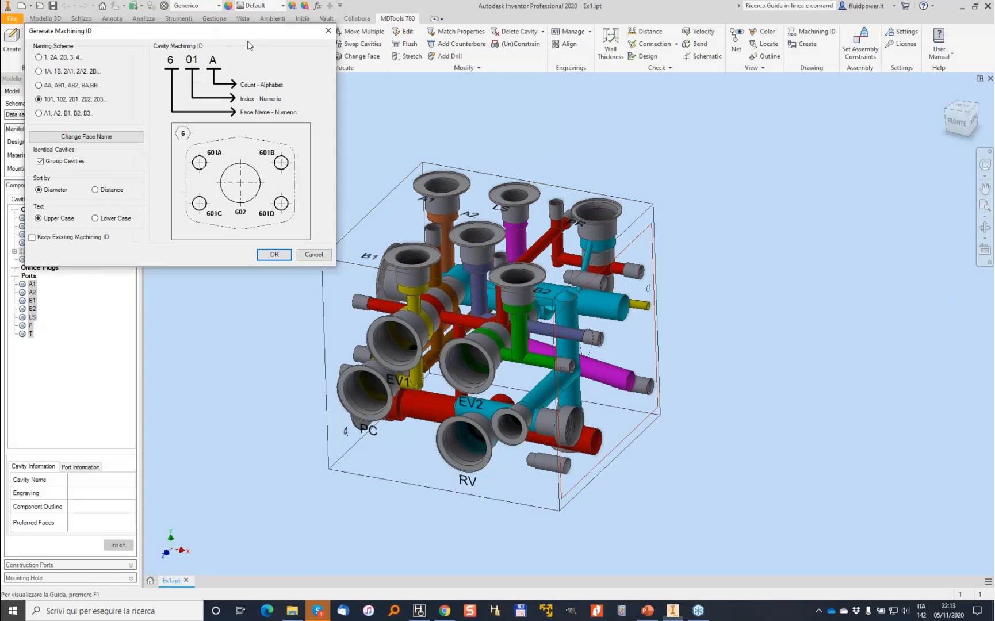
pyautogui.moveTo(208, 34); pyautogui.dragTo(546, 98)
pyautogui.click(595, 317)
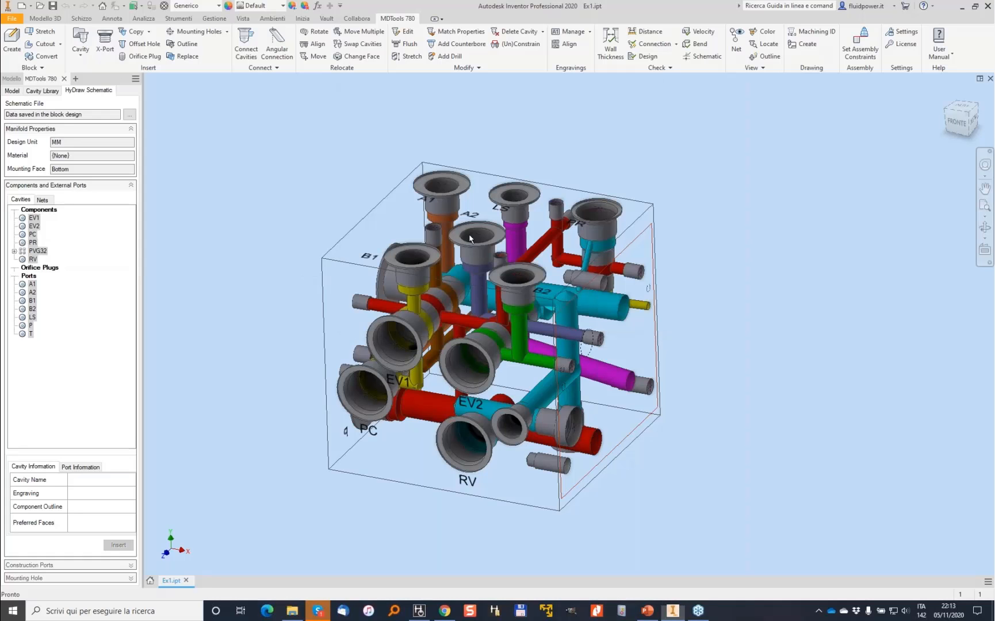
# Examine the manifold's cavity list by selecting EV1, P, PLUG4 and PVG32 to view their port and net information
pyautogui.click(12, 91)
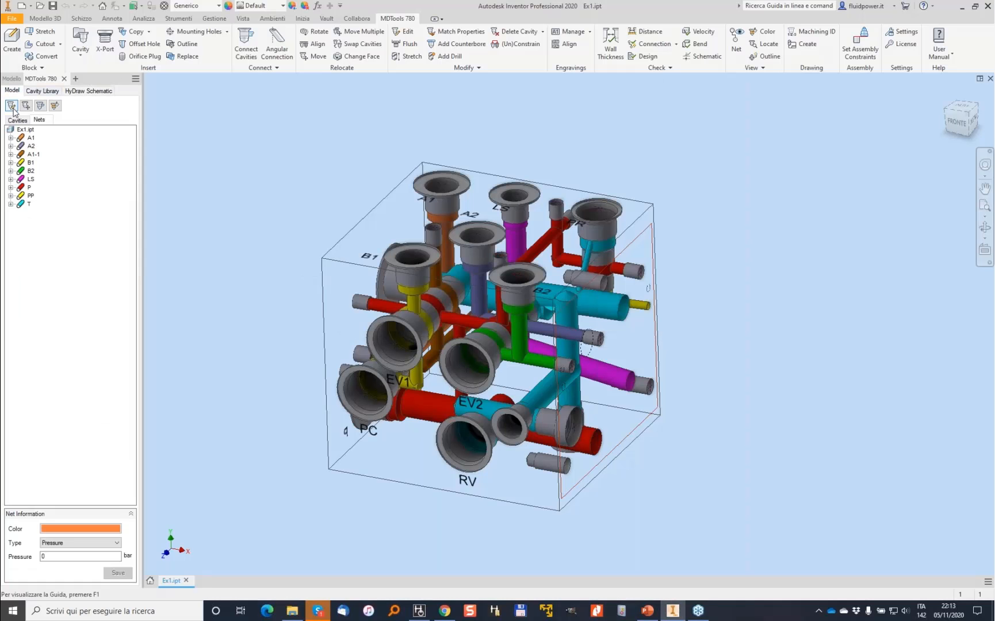
pyautogui.click(10, 121)
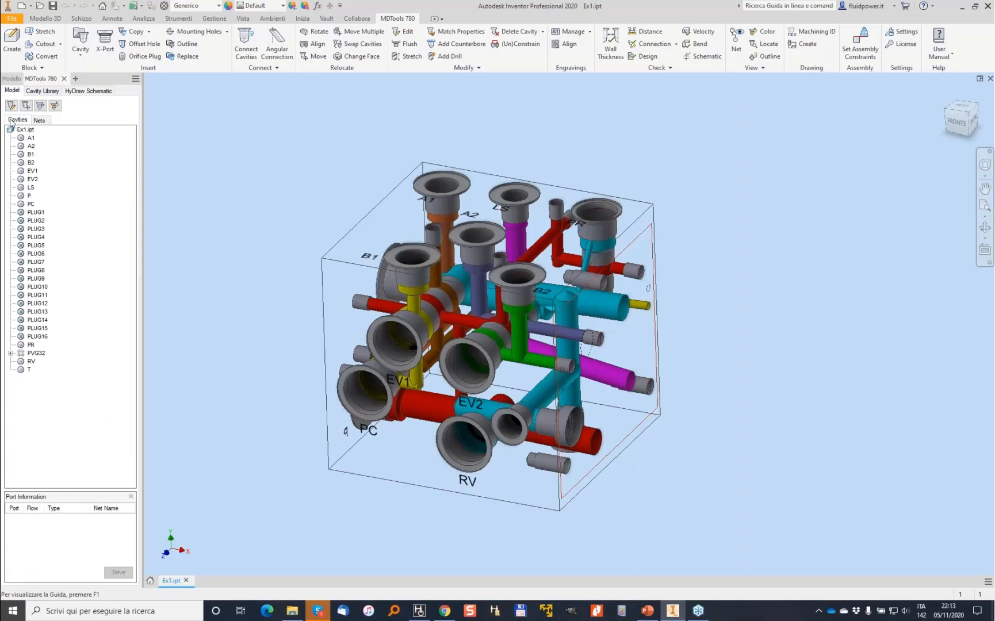
pyautogui.click(30, 154)
pyautogui.click(31, 172)
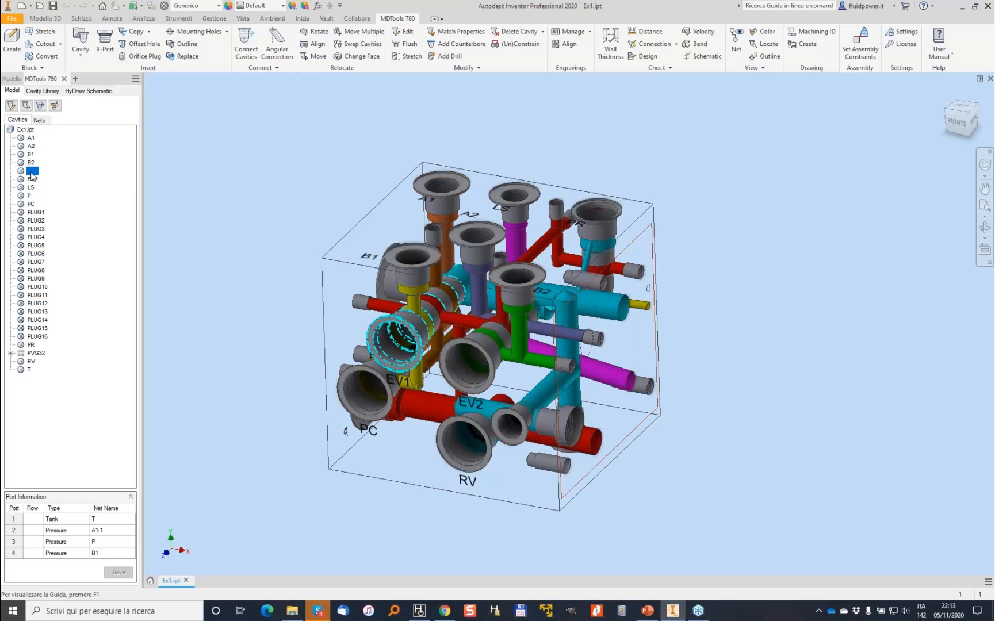
pyautogui.click(31, 196)
pyautogui.click(36, 237)
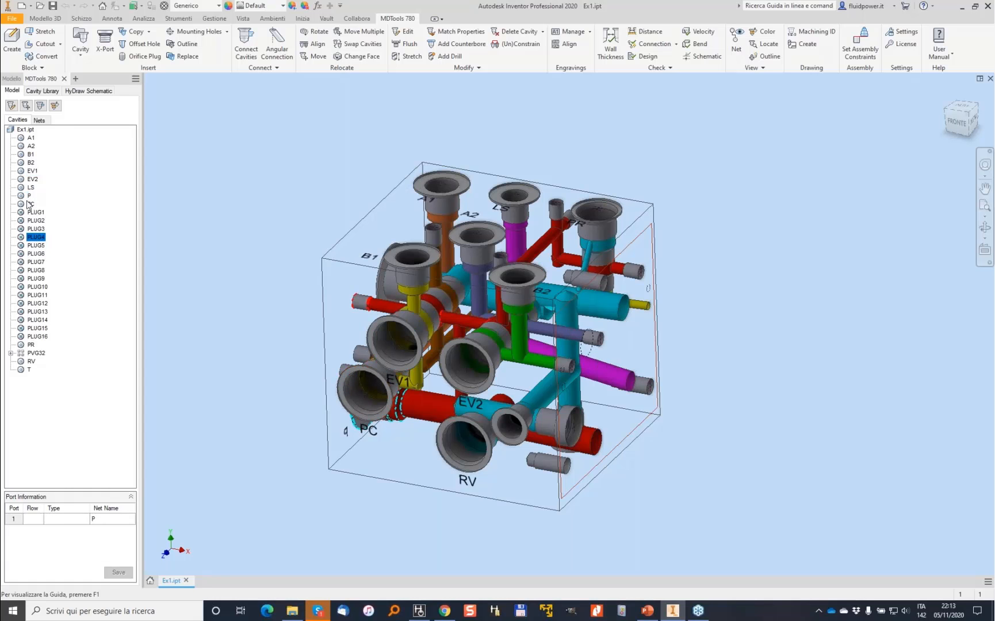
pyautogui.click(36, 352)
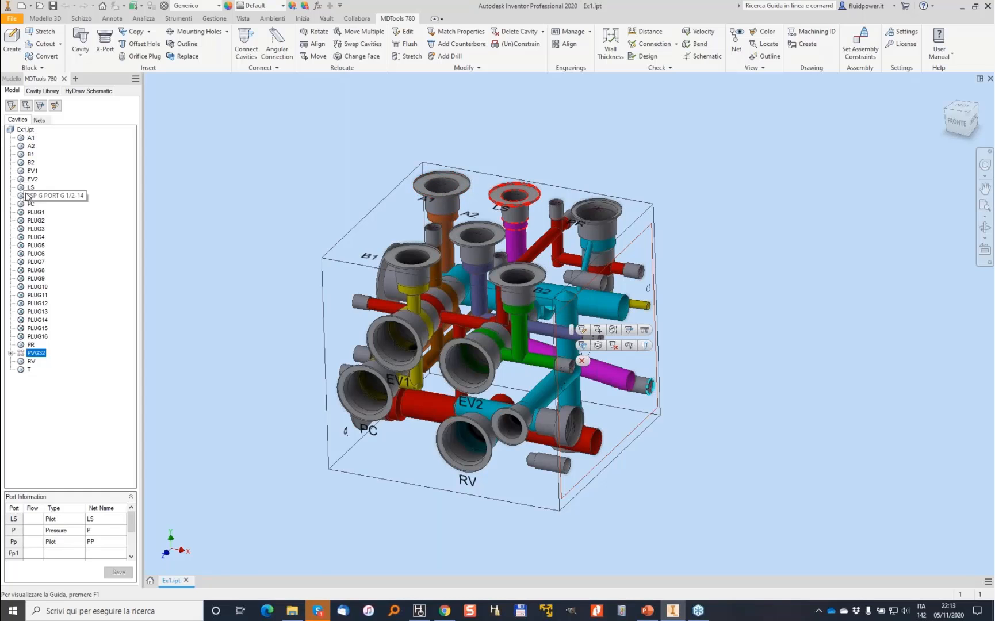
# Switch to HyDraw CAD and inspect the component and port names in the PVGCustomInlet schematic
pyautogui.click(419, 611)
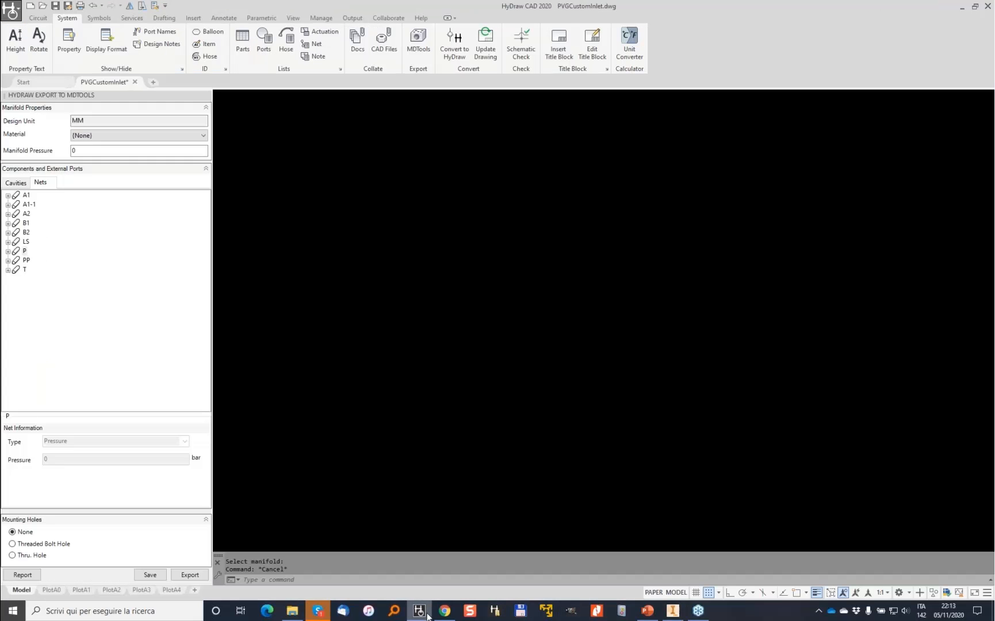
pyautogui.scroll(5, 311, 262)
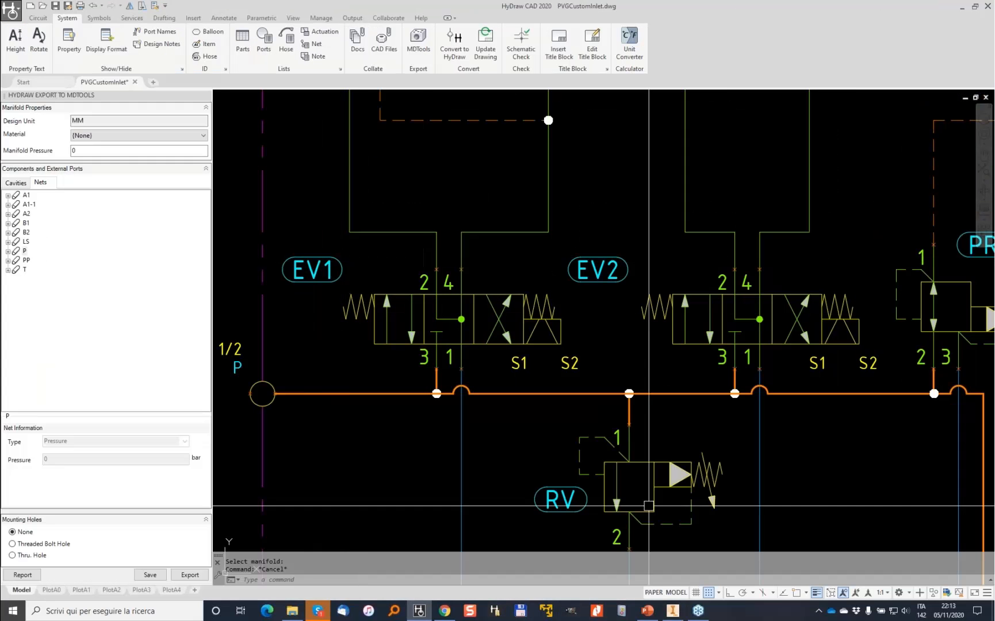
pyautogui.moveTo(661, 455); pyautogui.dragTo(375, 402, button='middle')
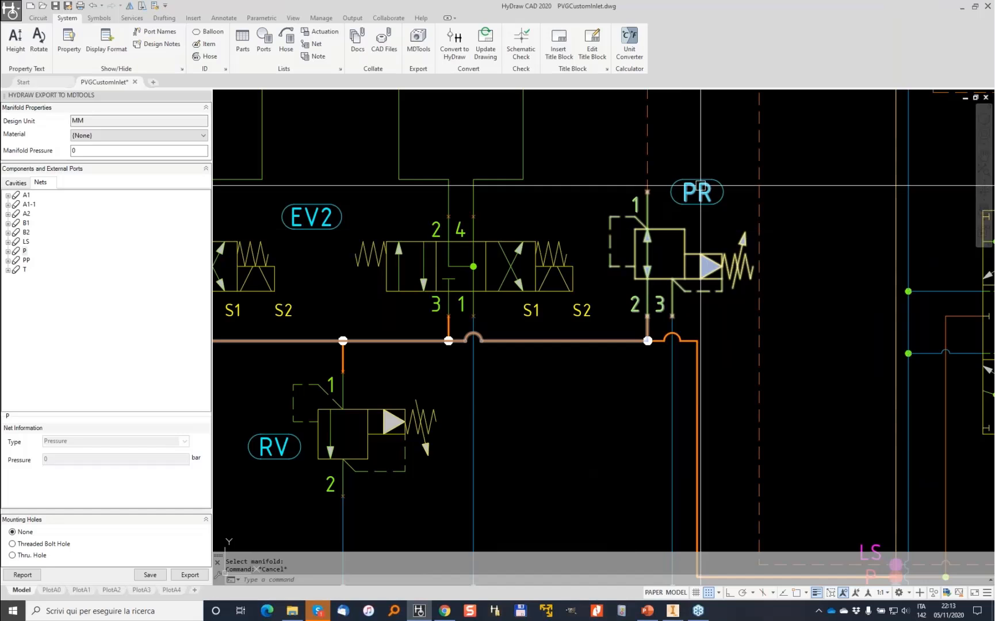
pyautogui.scroll(-5, 588, 356)
pyautogui.scroll(2, 570, 195)
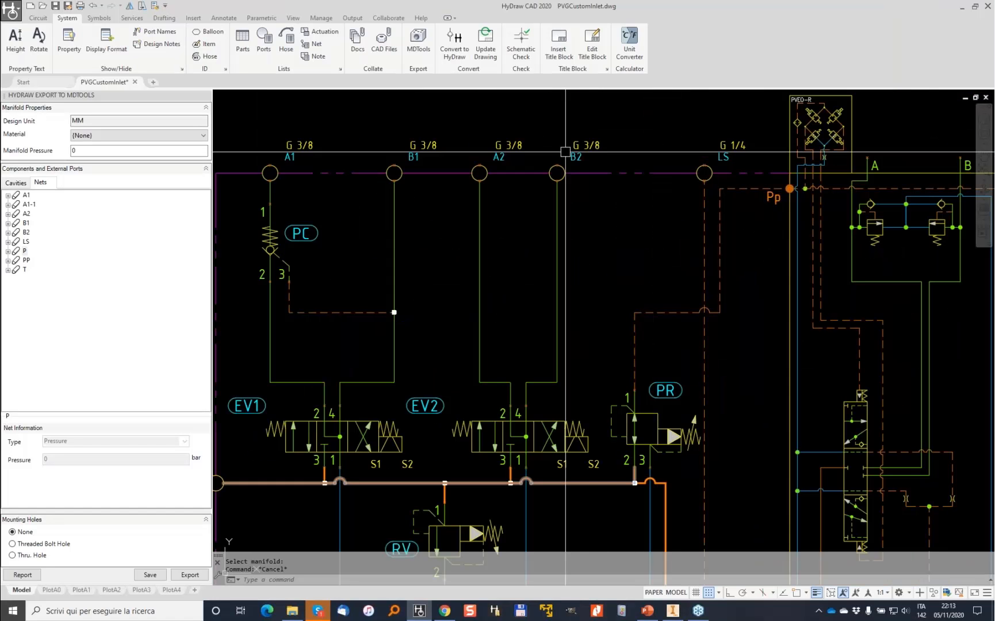
# Back in Inventor, generate machining IDs with the 101, 102, 201 naming scheme, identical cavities grouped, diameter sorting and upper-case text
pyautogui.moveTo(671, 614)
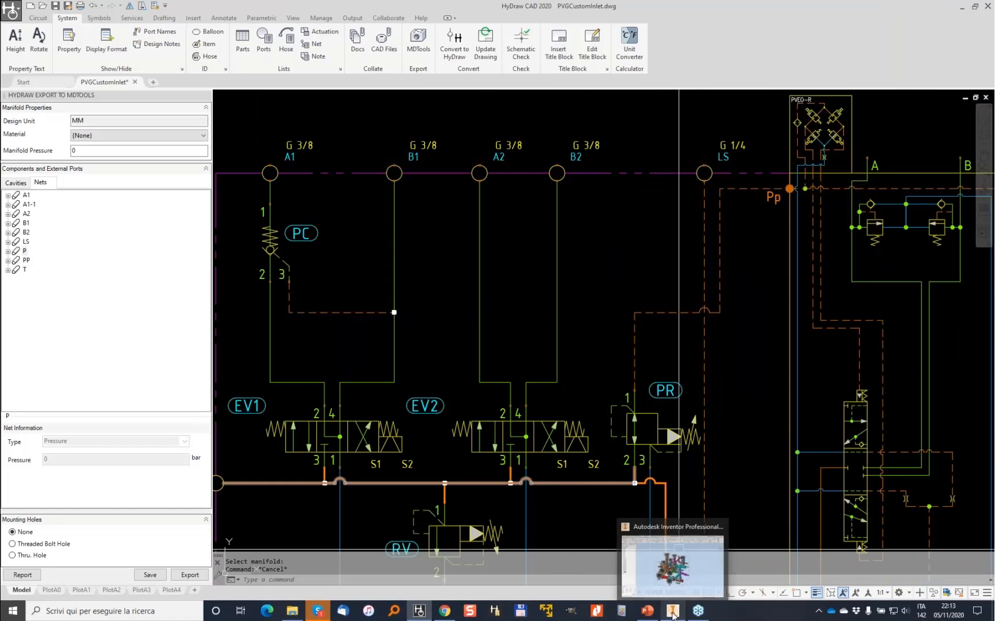
pyautogui.click(700, 558)
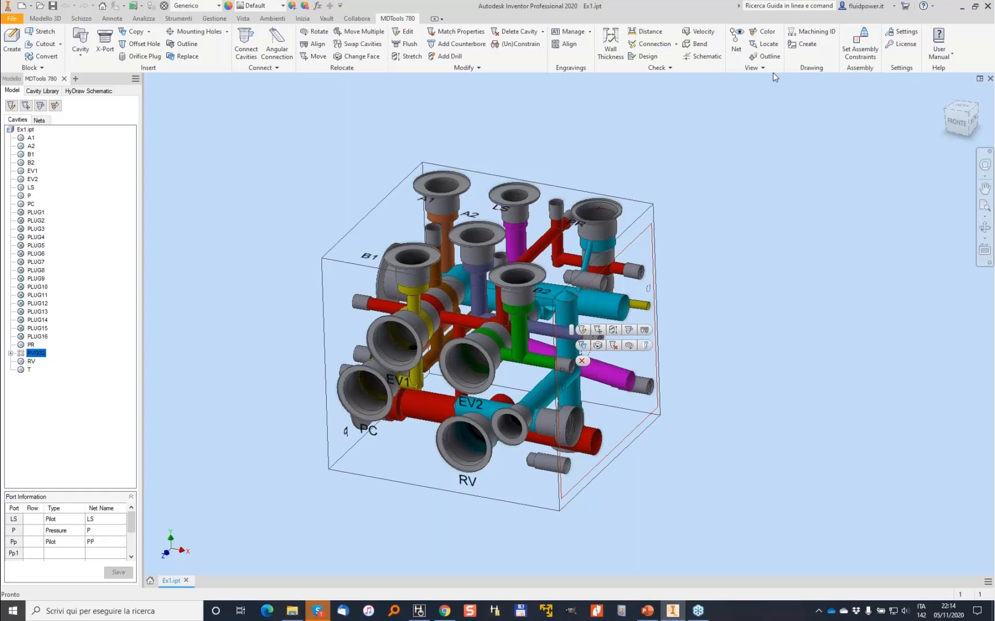
pyautogui.click(814, 36)
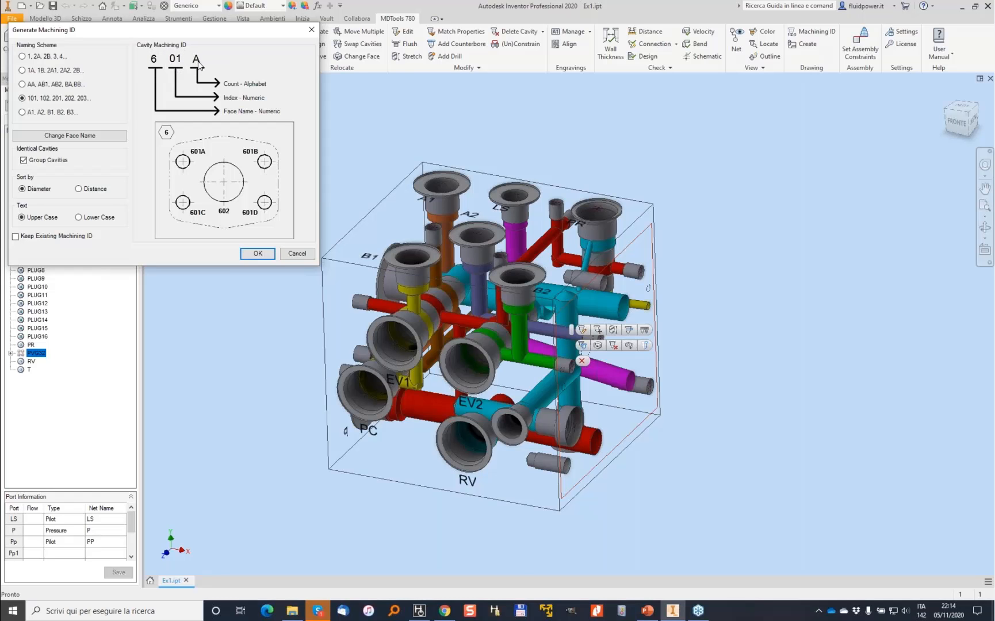
pyautogui.click(259, 255)
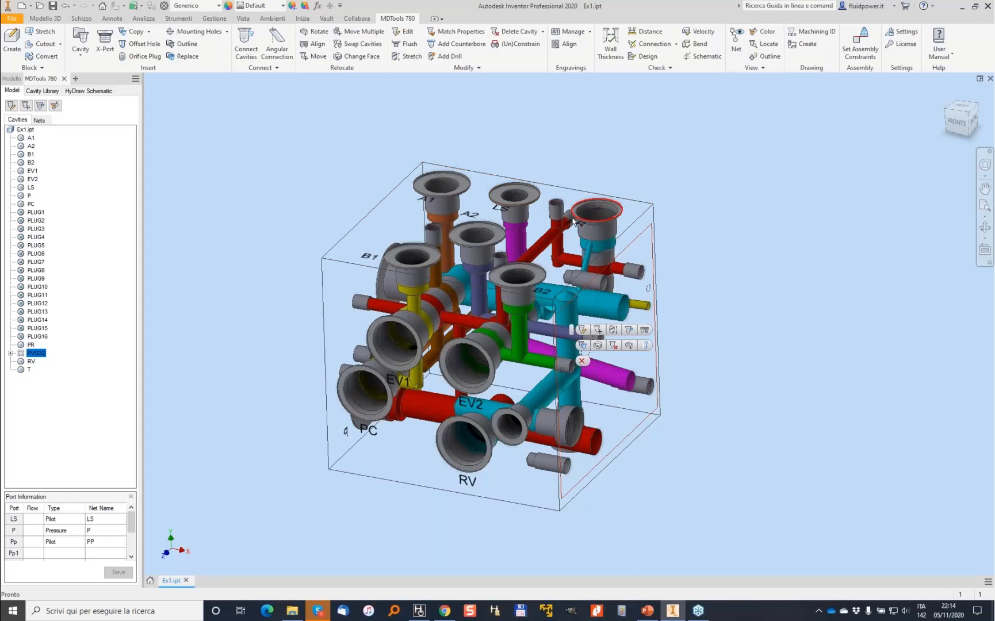
# Check the machining ID of port A1 in its cavity properties and leave them without making changes
pyautogui.click(452, 187)
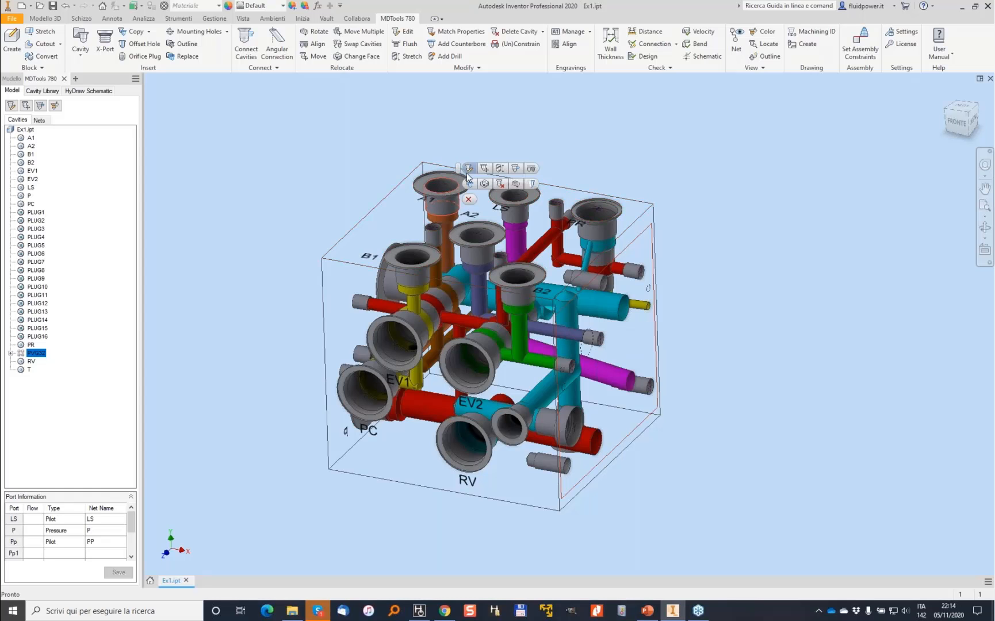
pyautogui.click(469, 169)
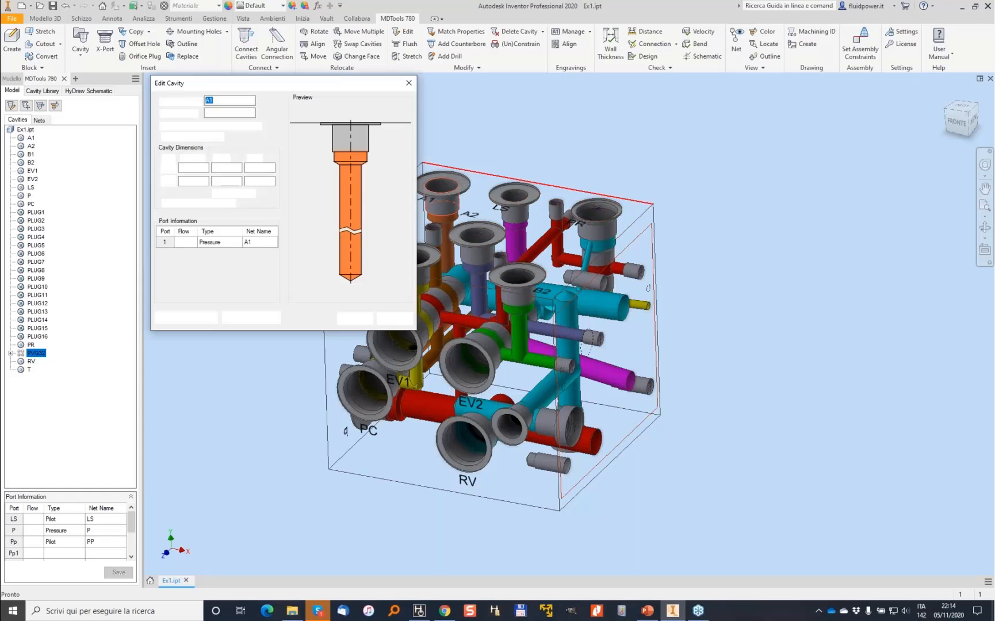
pyautogui.click(212, 101)
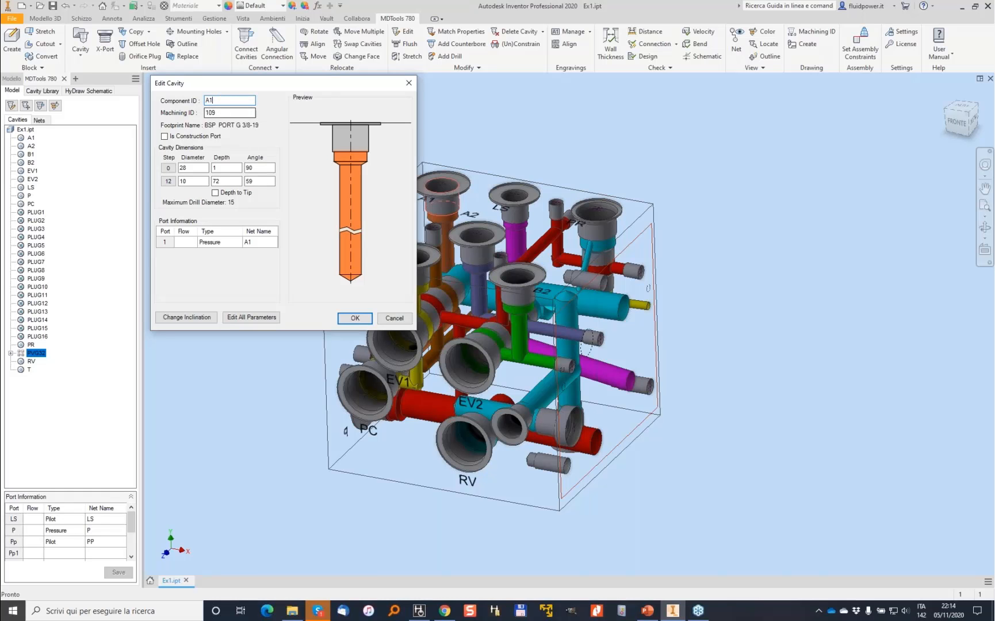
pyautogui.press('Tab')
pyautogui.click(394, 318)
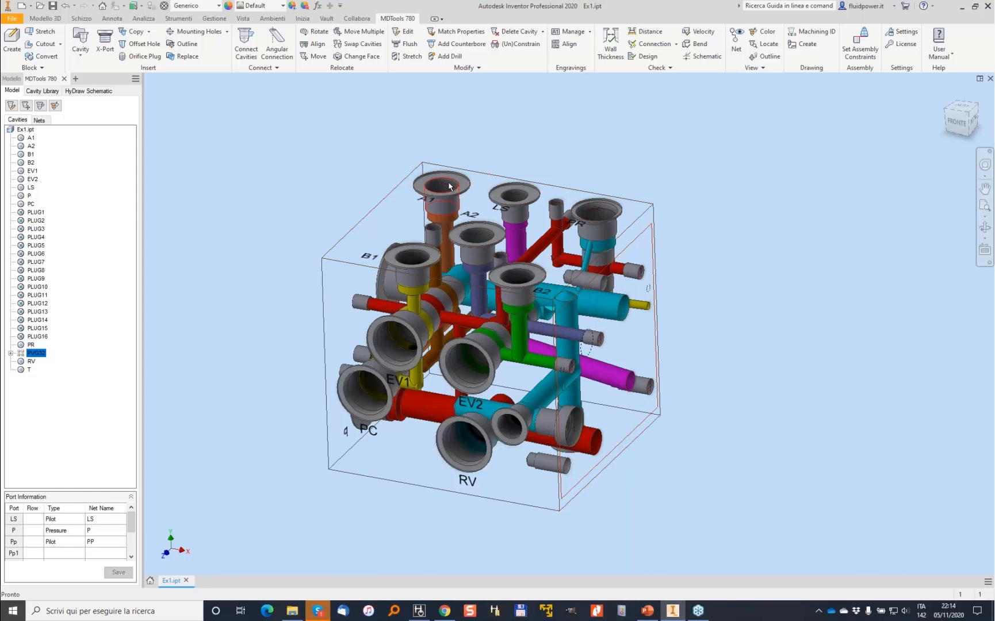
# Create a new drawing from the en-US Standard.dwg template
pyautogui.moveTo(446, 198)
pyautogui.click(22, 6)
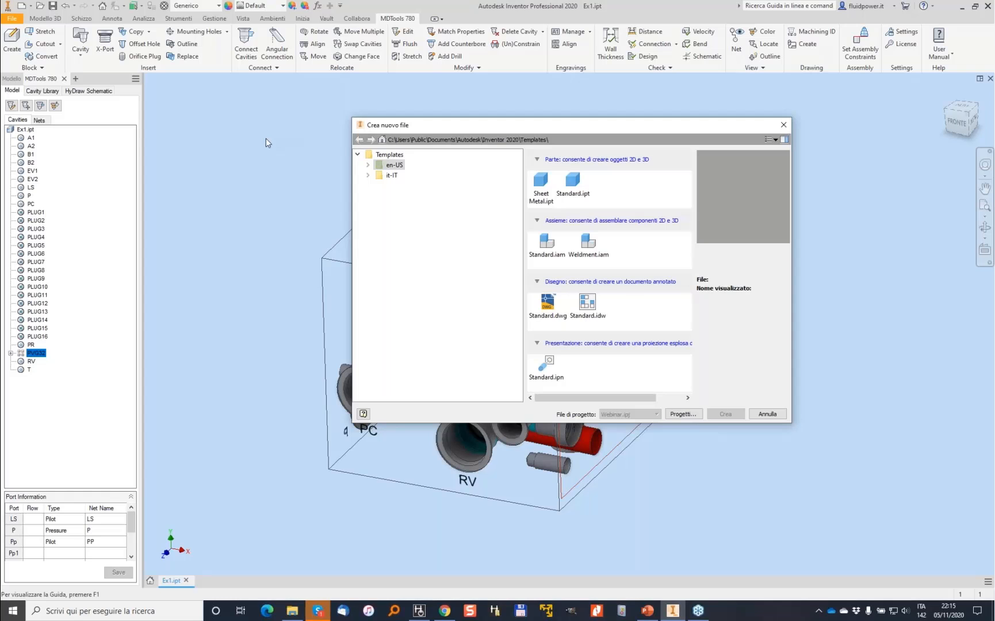
pyautogui.doubleClick(555, 314)
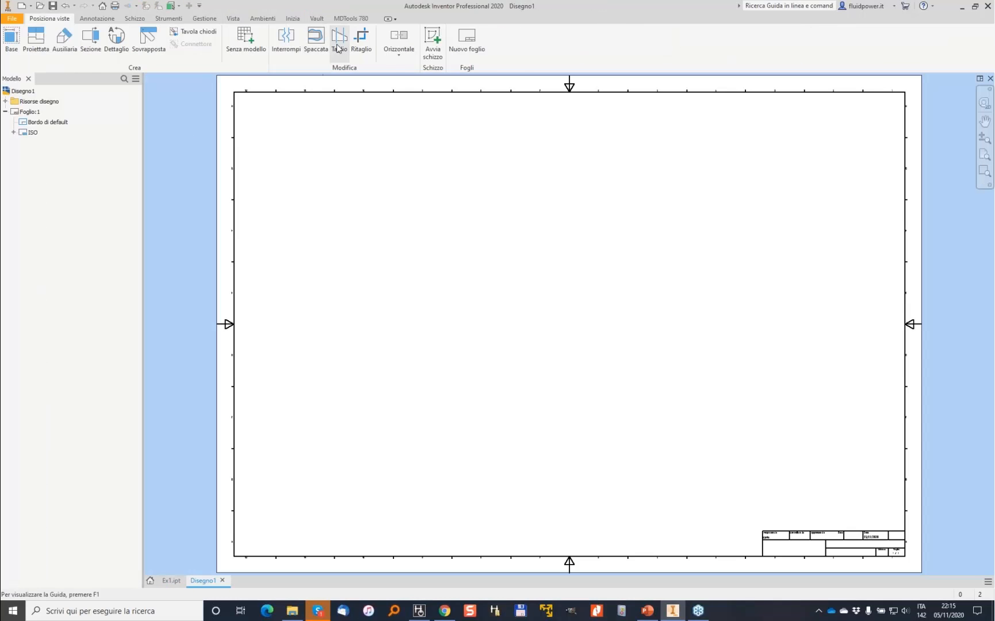
# Create the 1:1 views of Ex1.ipt with Front as base view, auto-positioned, with cavity center marks, angle hole directions and outside face names
pyautogui.click(353, 19)
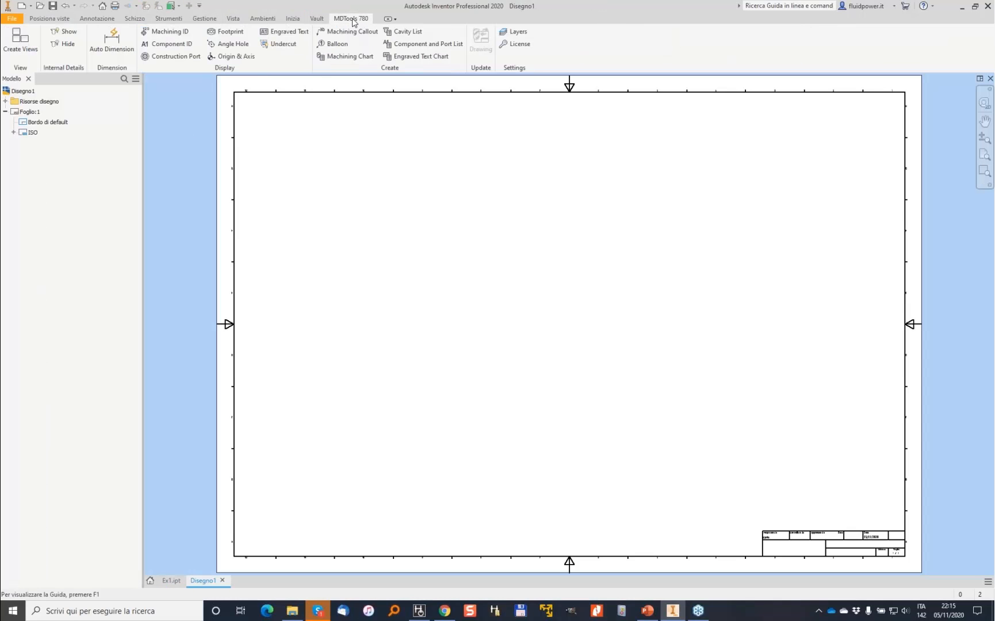
pyautogui.click(17, 47)
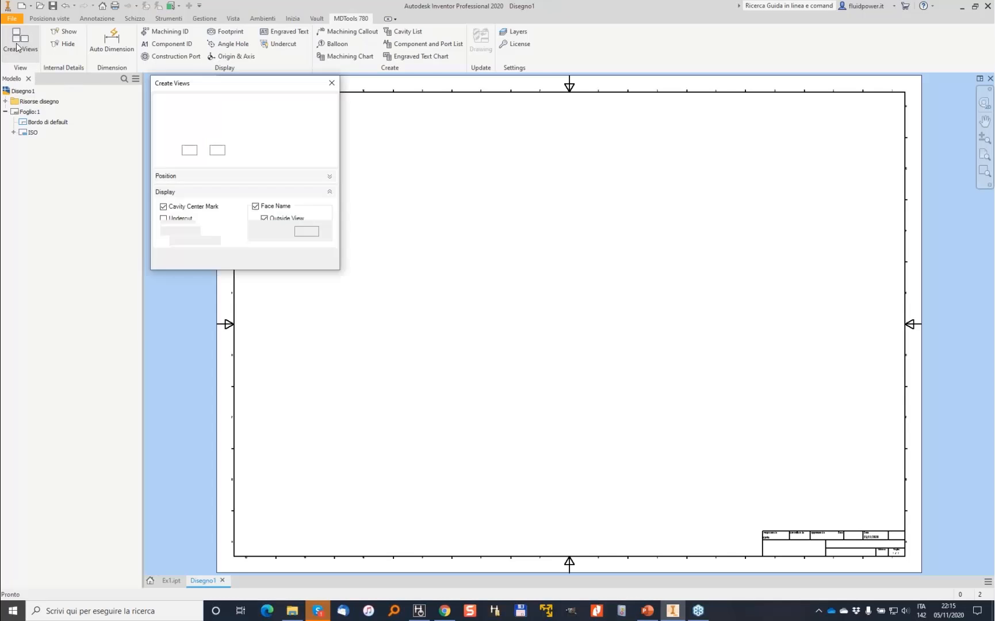
pyautogui.click(280, 119)
pyautogui.click(241, 130)
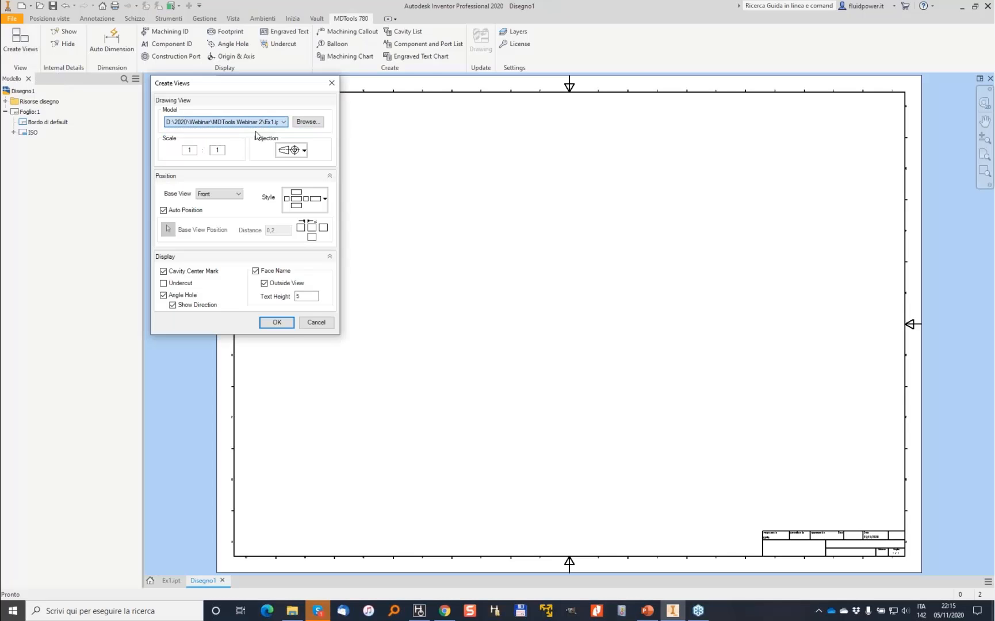
pyautogui.click(293, 150)
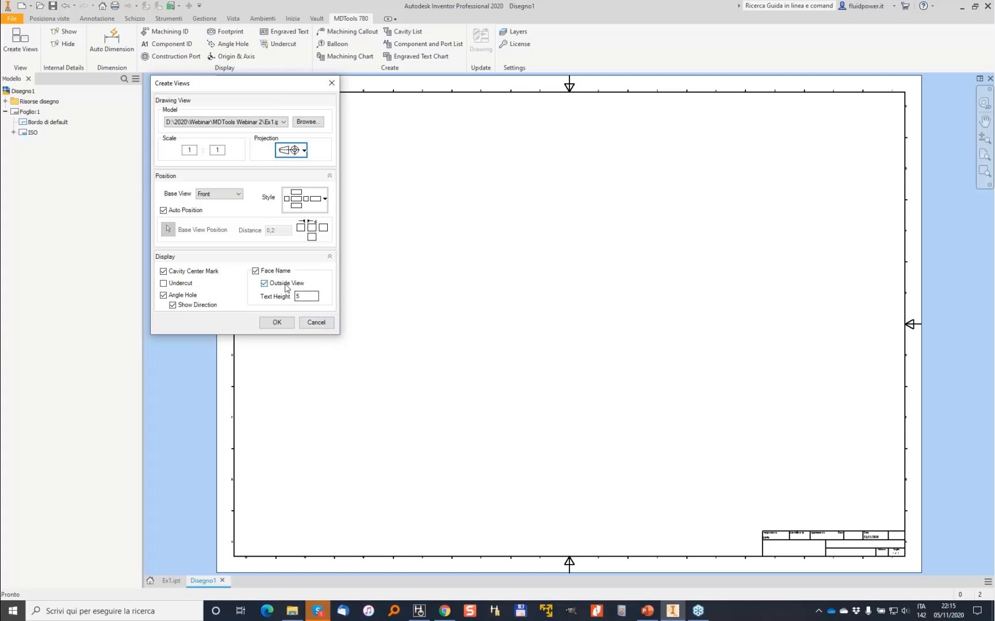
pyautogui.click(276, 321)
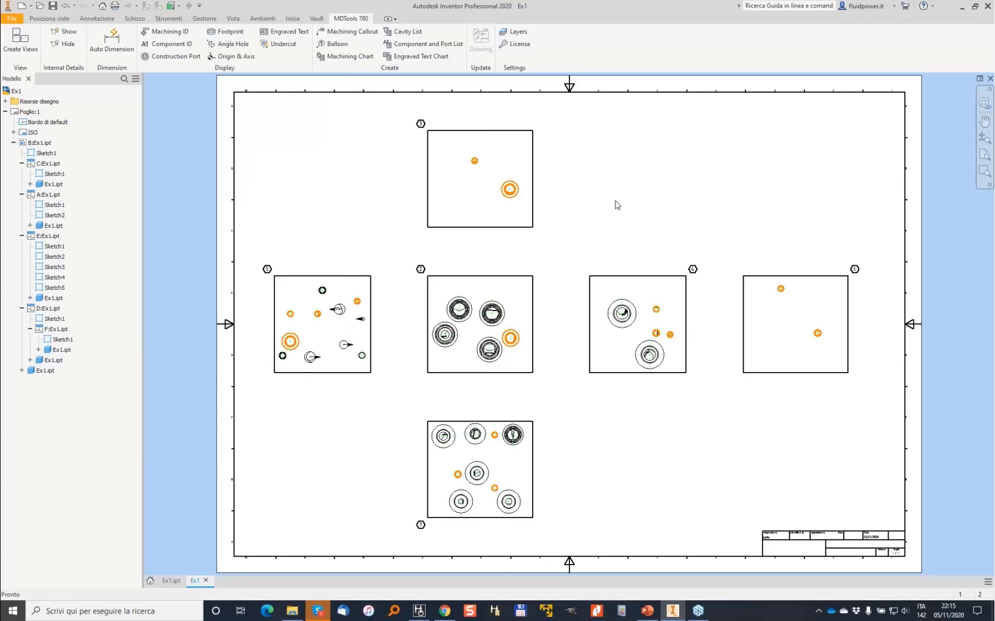
# Show the machining IDs of the cavities on the drawing views with a text height of 2
pyautogui.scroll(3, 291, 345)
pyautogui.scroll(-8, 291, 345)
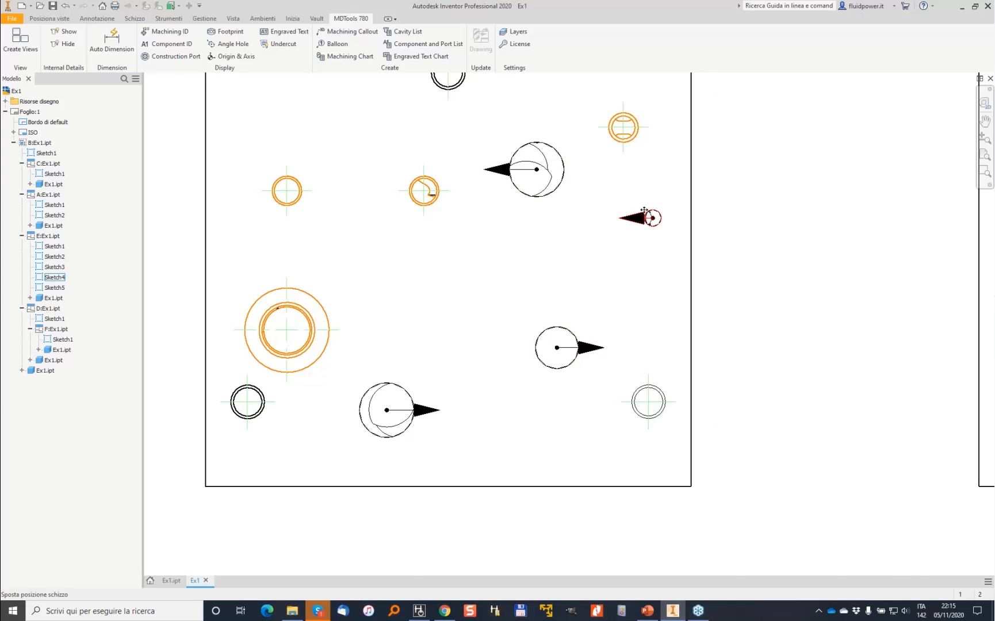
pyautogui.scroll(-5, 643, 210)
pyautogui.moveTo(541, 164); pyautogui.dragTo(210, 113, button='middle')
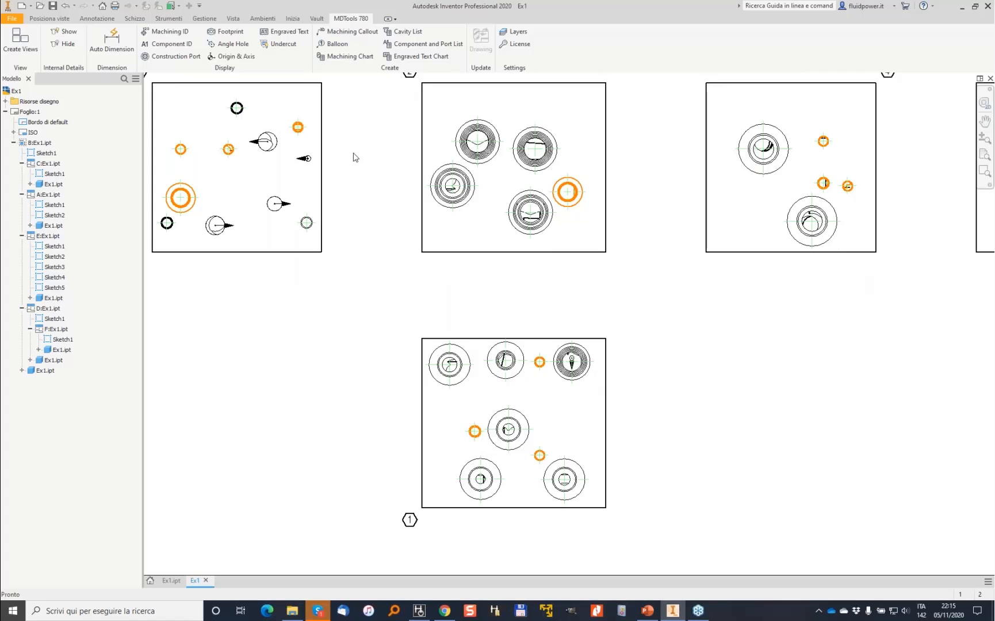
pyautogui.click(167, 32)
pyautogui.click(187, 143)
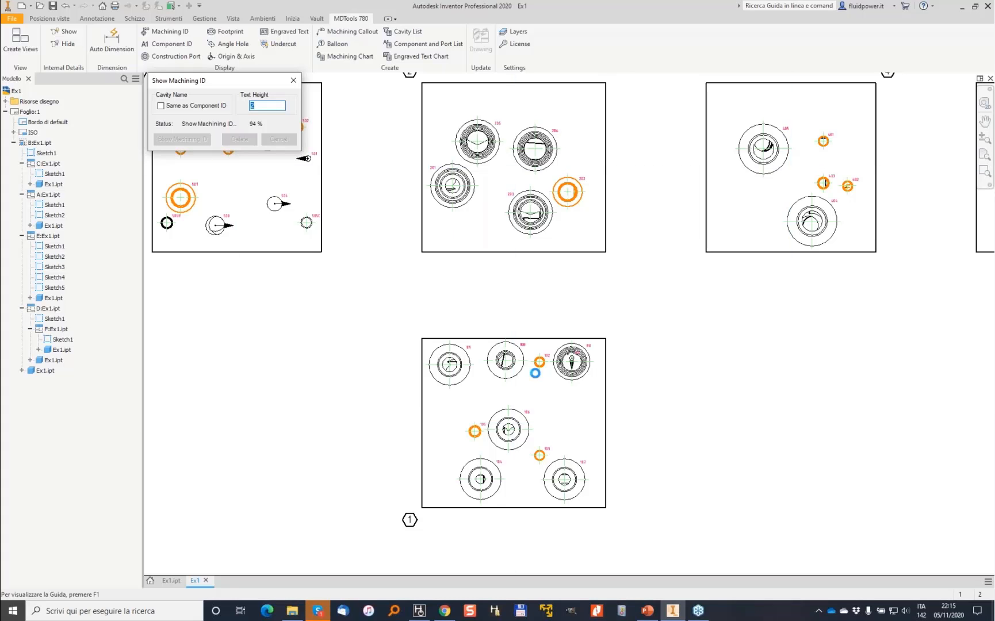
# Mark the construction ports in the drawing views
pyautogui.scroll(5, 476, 346)
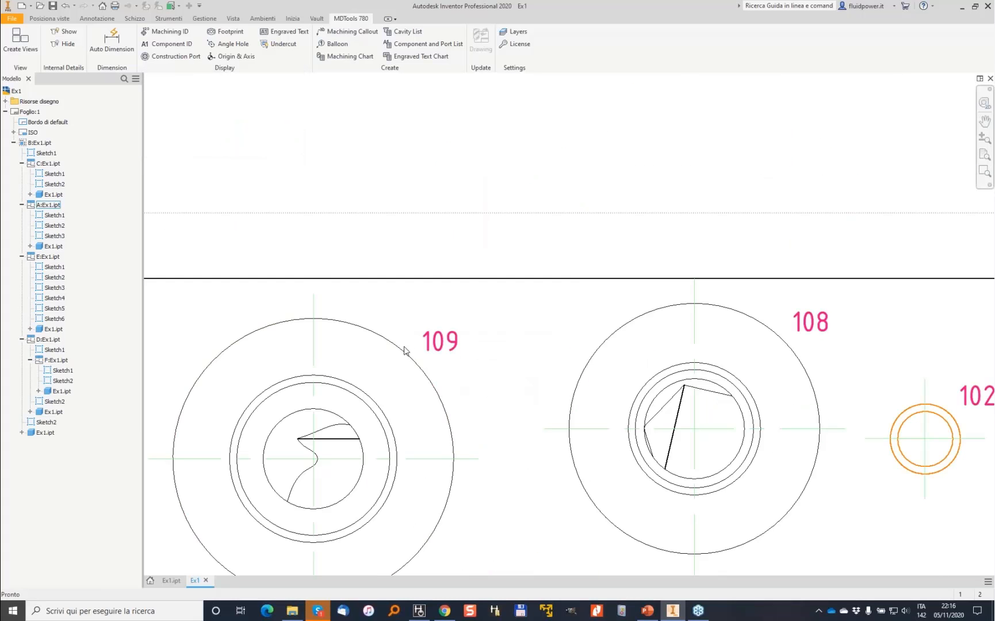
pyautogui.scroll(2, 499, 247)
pyautogui.scroll(-5, 642, 256)
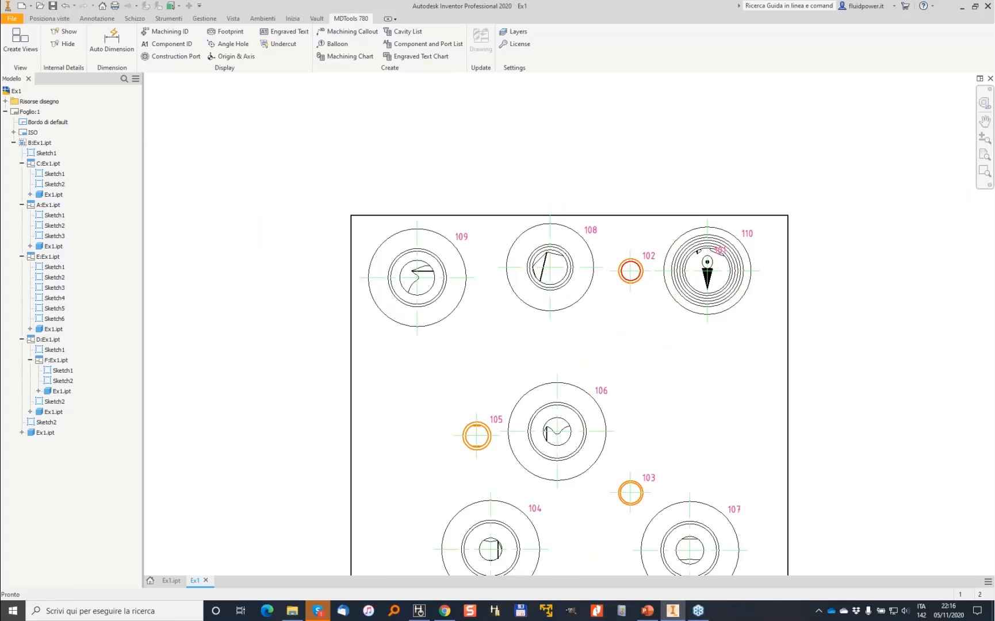
pyautogui.click(631, 268)
pyautogui.press('Escape')
pyautogui.moveTo(268, 295); pyautogui.dragTo(248, 221, button='middle')
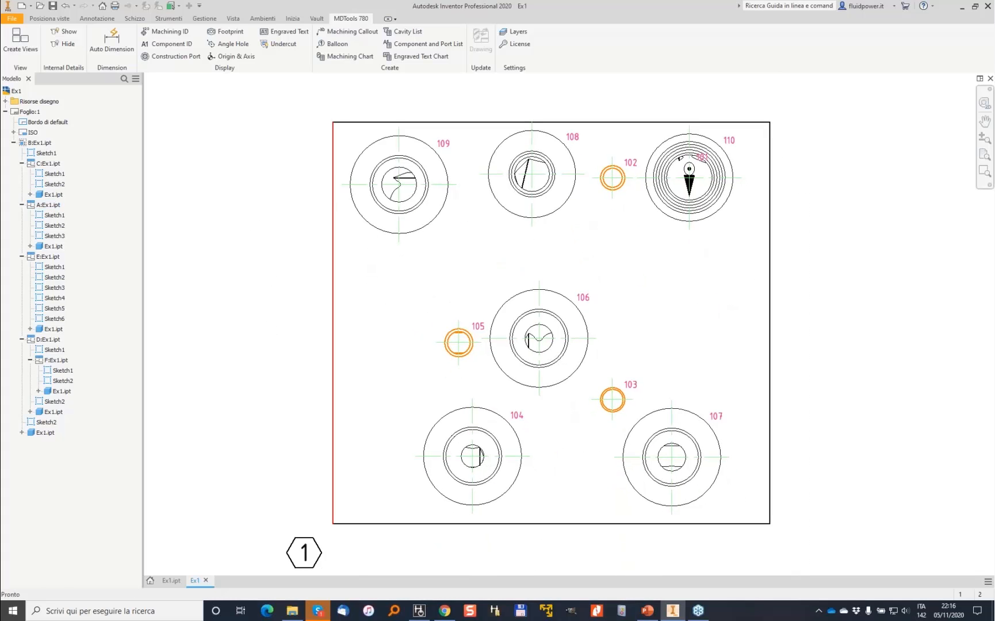
pyautogui.click(171, 56)
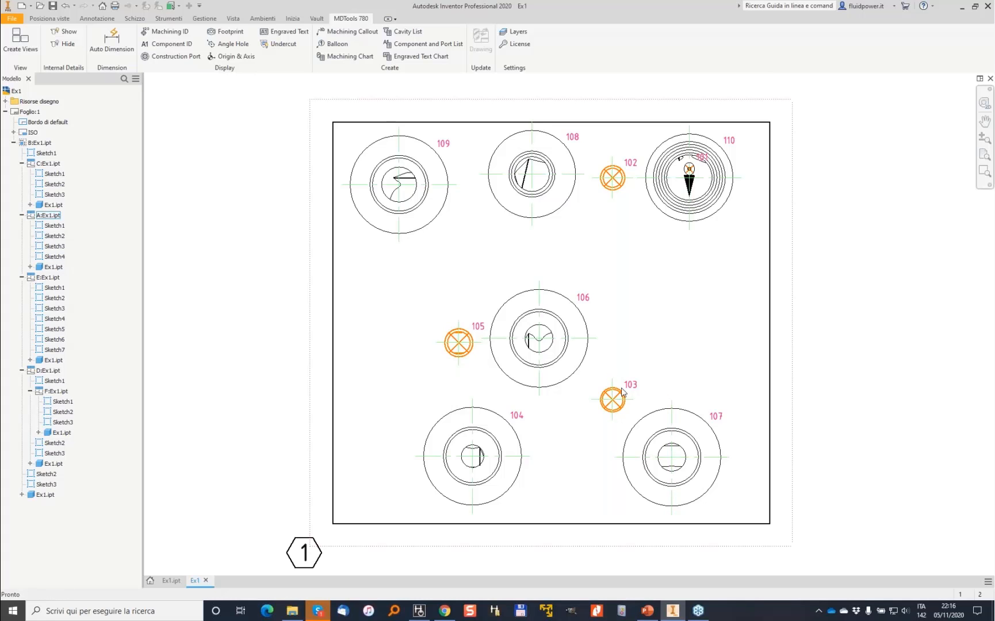
# Dimension the cavity positions and block outlines in all drawing views automatically
pyautogui.scroll(-5, 590, 265)
pyautogui.moveTo(606, 162); pyautogui.dragTo(325, 312, button='middle')
pyautogui.click(112, 41)
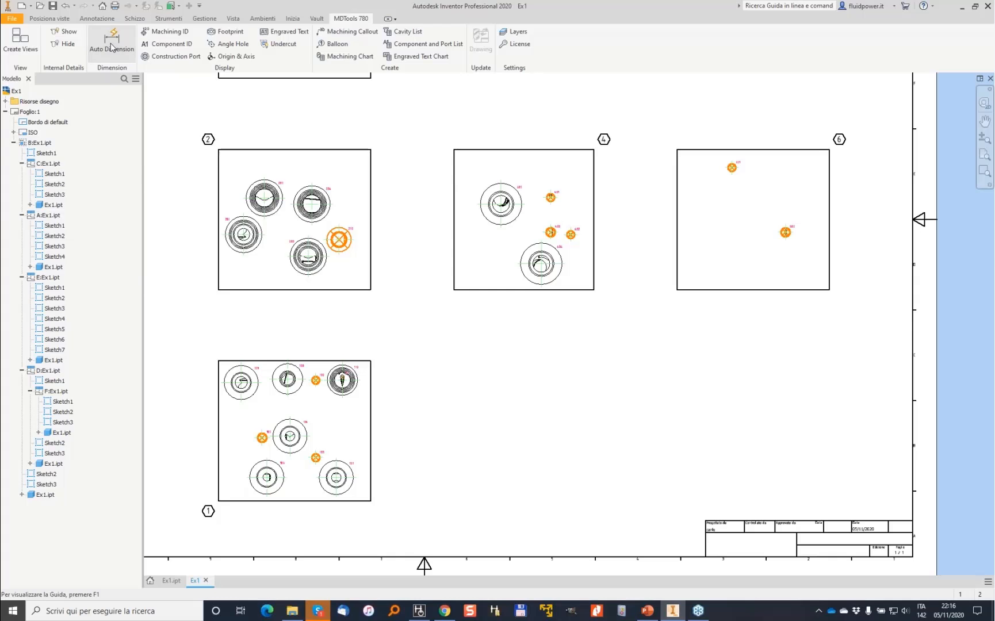
pyautogui.click(291, 272)
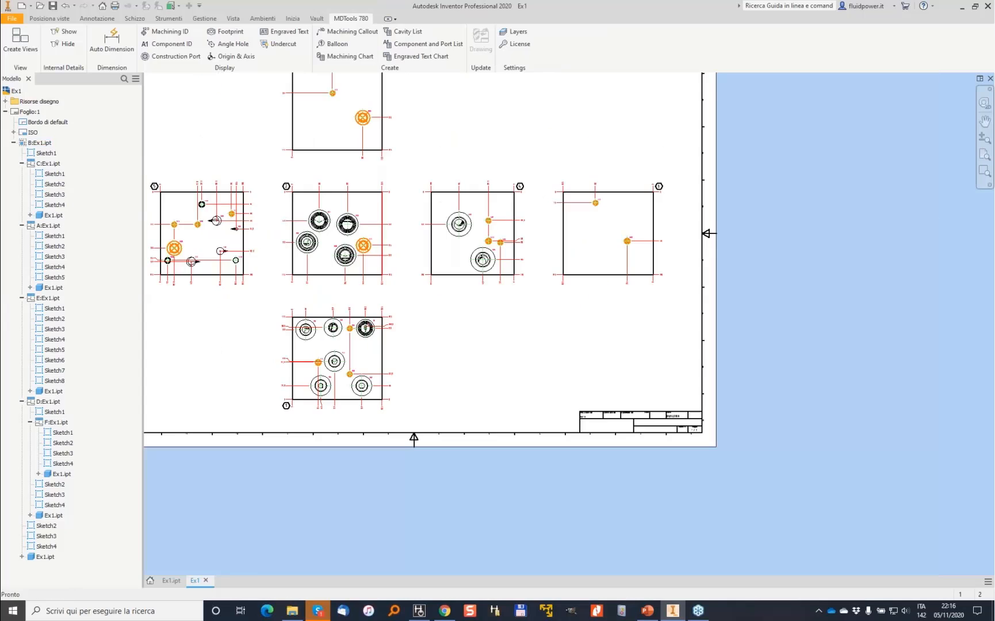
# Show the footprint outline and port application names in the drawing, excluding flanges, with a text height of 3
pyautogui.moveTo(208, 233); pyautogui.dragTo(562, 280, button='middle')
pyautogui.scroll(8, 564, 279)
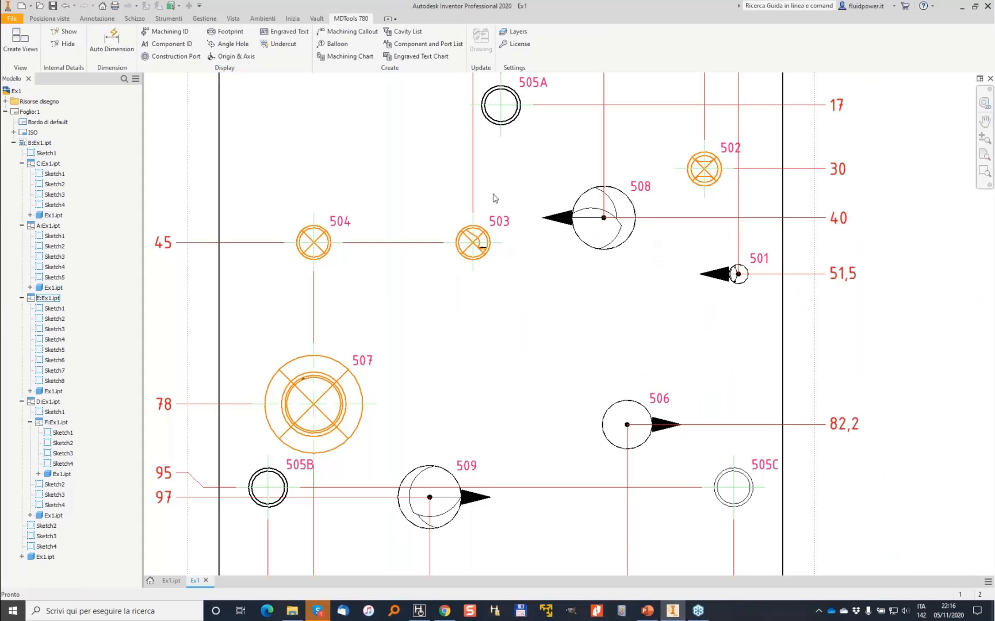
pyautogui.click(229, 32)
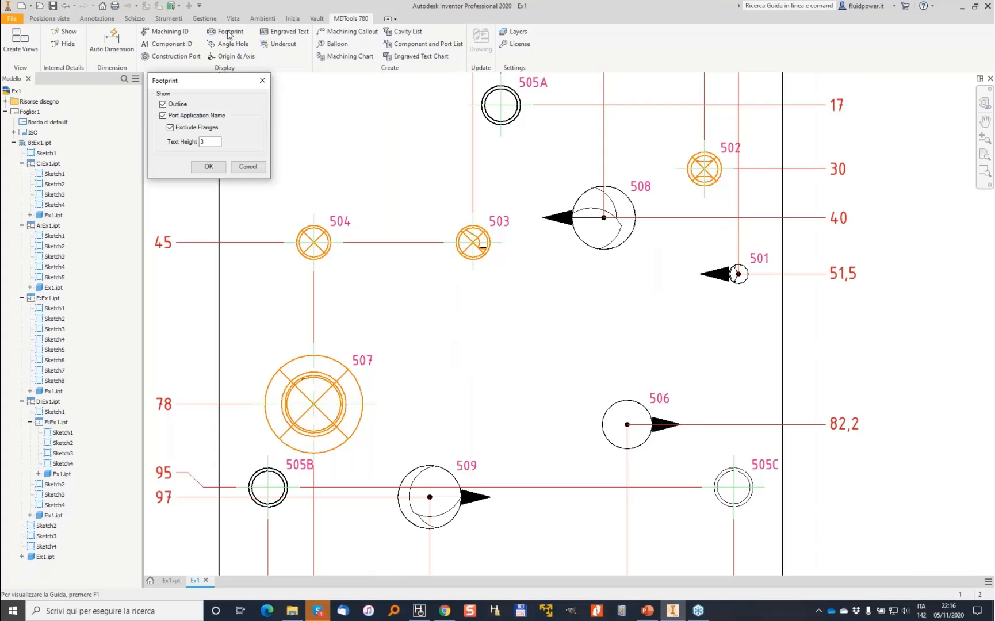
pyautogui.click(210, 172)
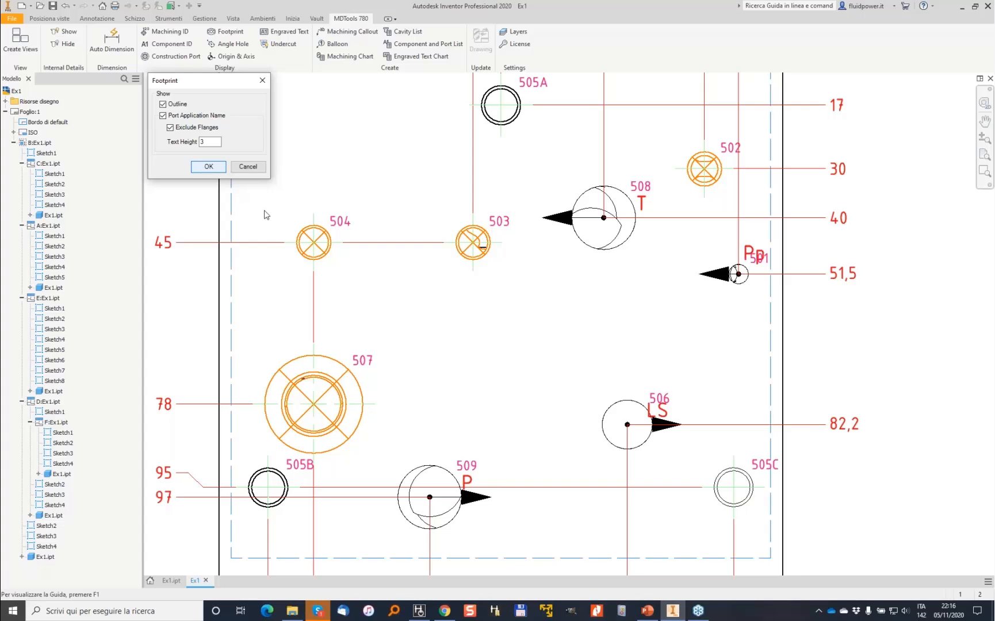
# Open the footprint sketch on the face 5 view and move the P label inside the circle of port 509
pyautogui.scroll(-5, 302, 176)
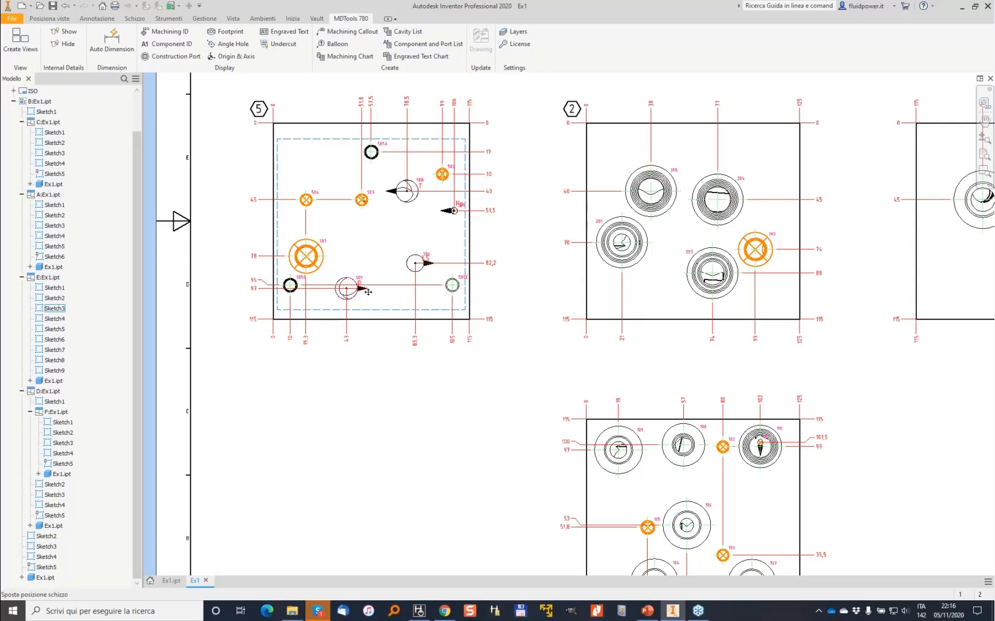
pyautogui.scroll(-2, 360, 286)
pyautogui.scroll(8, 356, 286)
pyautogui.doubleClick(423, 199)
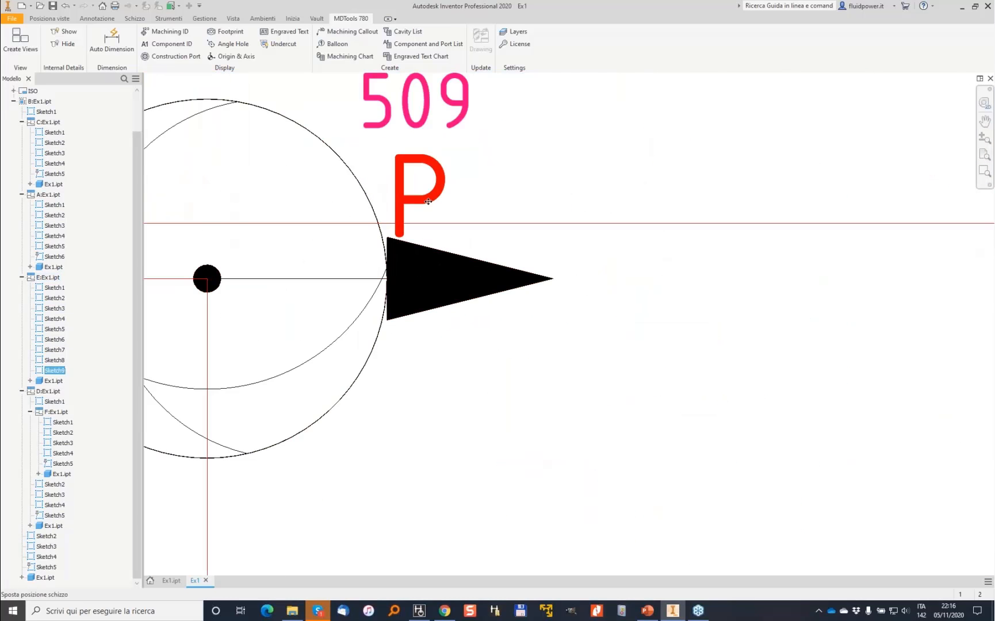
pyautogui.scroll(-3, 430, 200)
pyautogui.moveTo(424, 198); pyautogui.dragTo(323, 187)
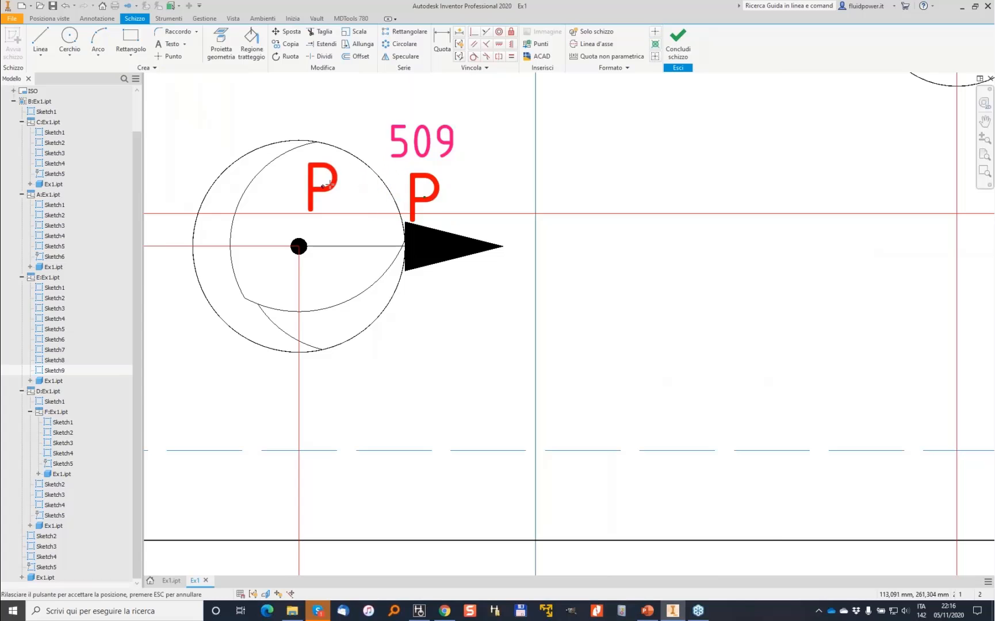
# Move the LS, Pp and T footprint labels clear of machining IDs 506, 501 and 508 and finish the sketch
pyautogui.scroll(-3, 516, 189)
pyautogui.moveTo(539, 215); pyautogui.dragTo(438, 277, button='middle')
pyautogui.moveTo(576, 195); pyautogui.dragTo(458, 151)
pyautogui.moveTo(773, 115); pyautogui.dragTo(650, 504, button='middle')
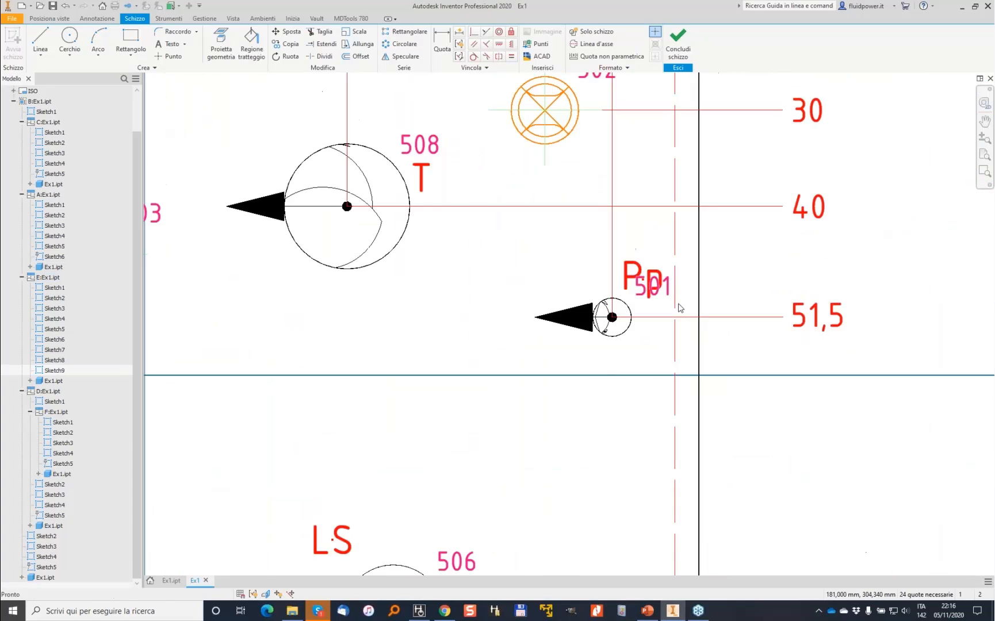
pyautogui.moveTo(647, 280); pyautogui.dragTo(571, 275)
pyautogui.moveTo(422, 178)
pyautogui.mouseDown()
pyautogui.moveTo(322, 147)
pyautogui.moveTo(267, 144)
pyautogui.mouseUp()
pyautogui.click(678, 43)
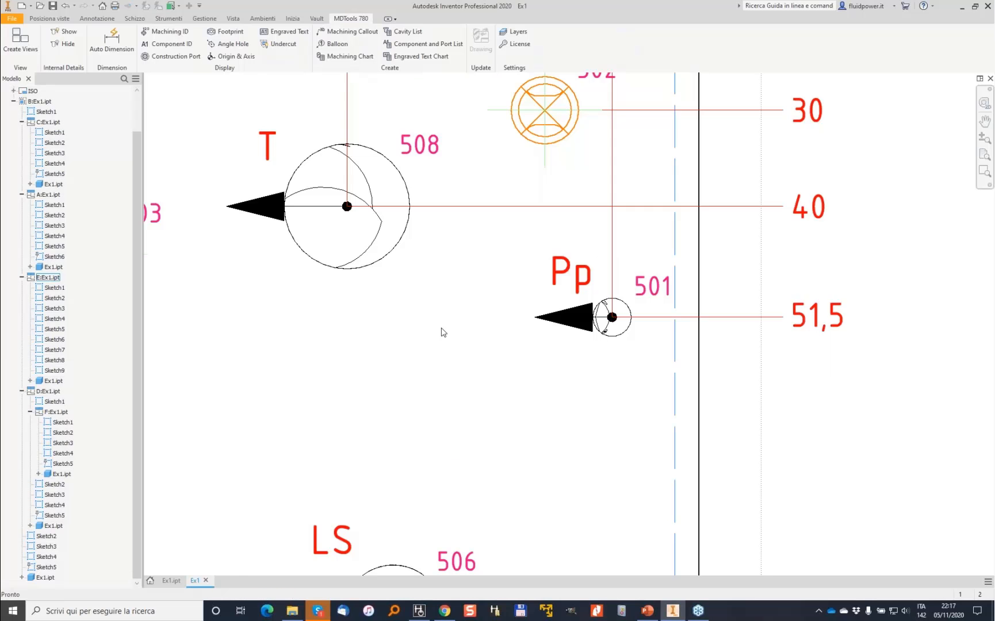
# Insert a machining chart in MDTools Qty format, listing all items of all faces by machining ID, beside the face 3 view
pyautogui.scroll(-5, 412, 371)
pyautogui.scroll(-4, 413, 371)
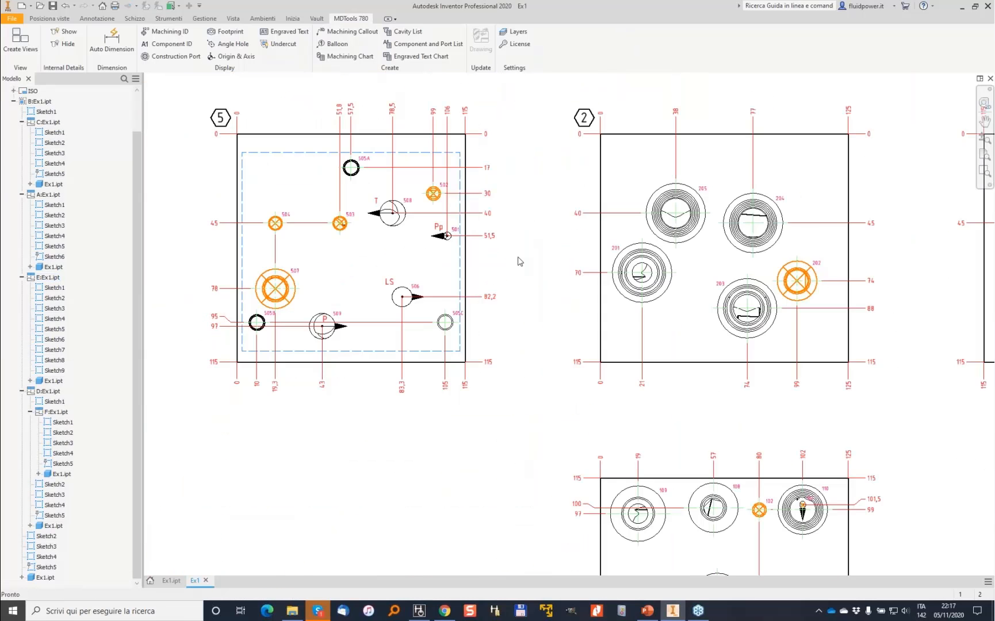
pyautogui.scroll(-4, 518, 260)
pyautogui.moveTo(552, 255); pyautogui.dragTo(320, 293, button='middle')
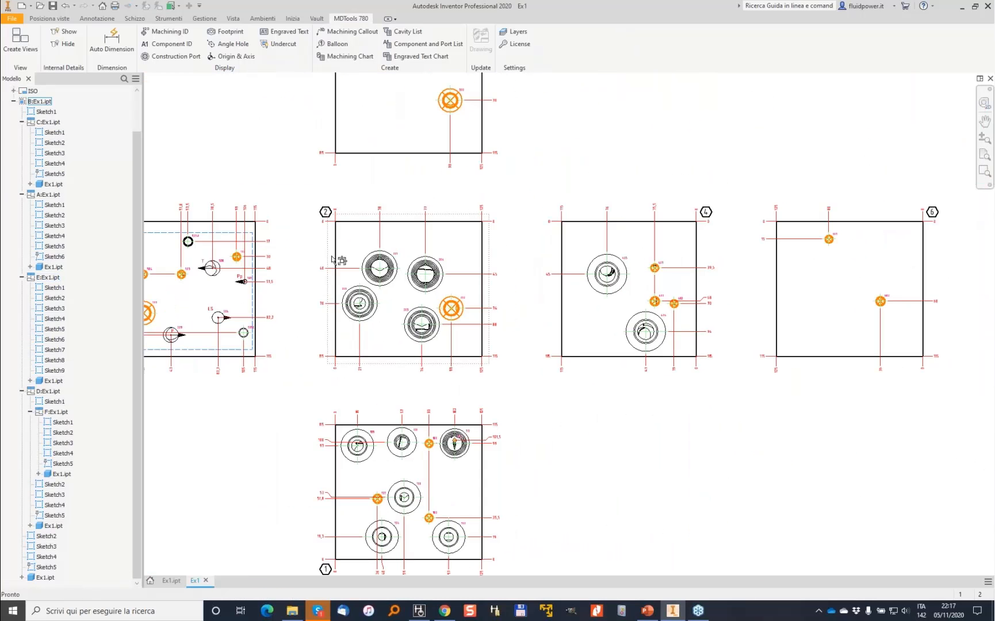
pyautogui.moveTo(584, 120); pyautogui.dragTo(463, 140, button='middle')
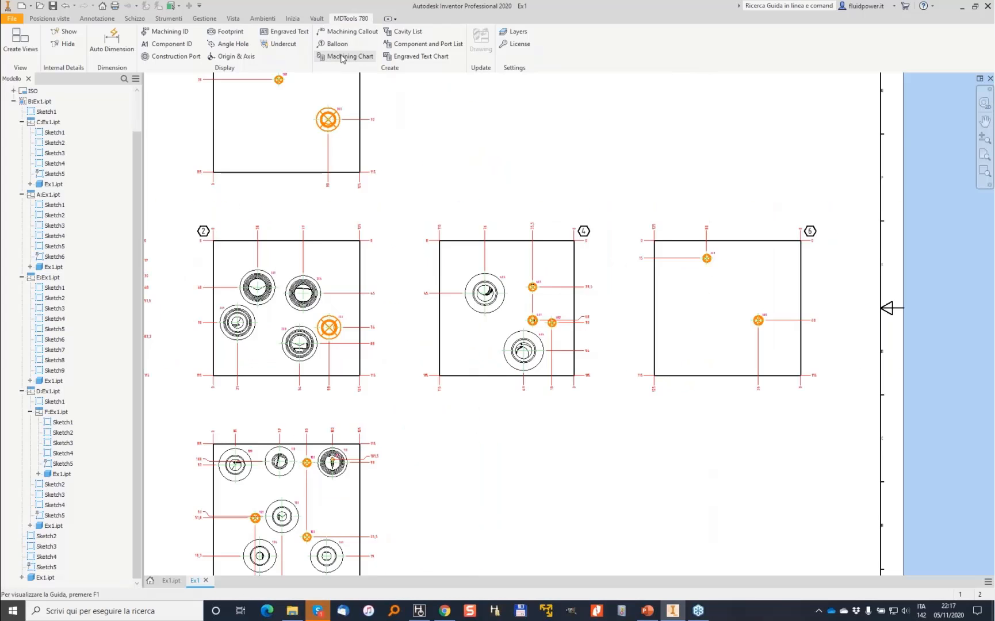
pyautogui.click(342, 58)
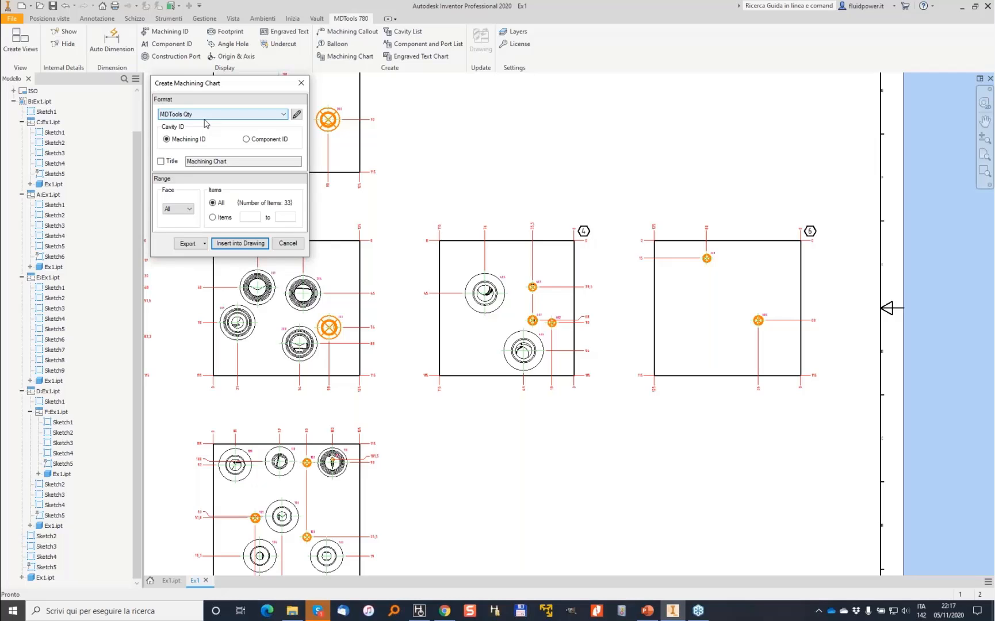
pyautogui.click(239, 243)
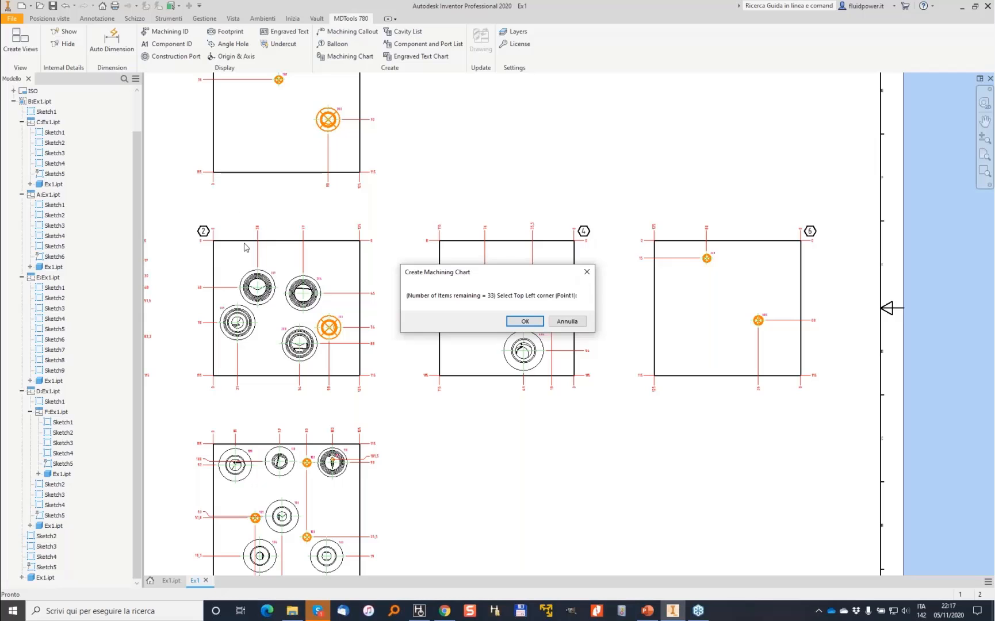
pyautogui.click(525, 321)
pyautogui.scroll(-5, 492, 162)
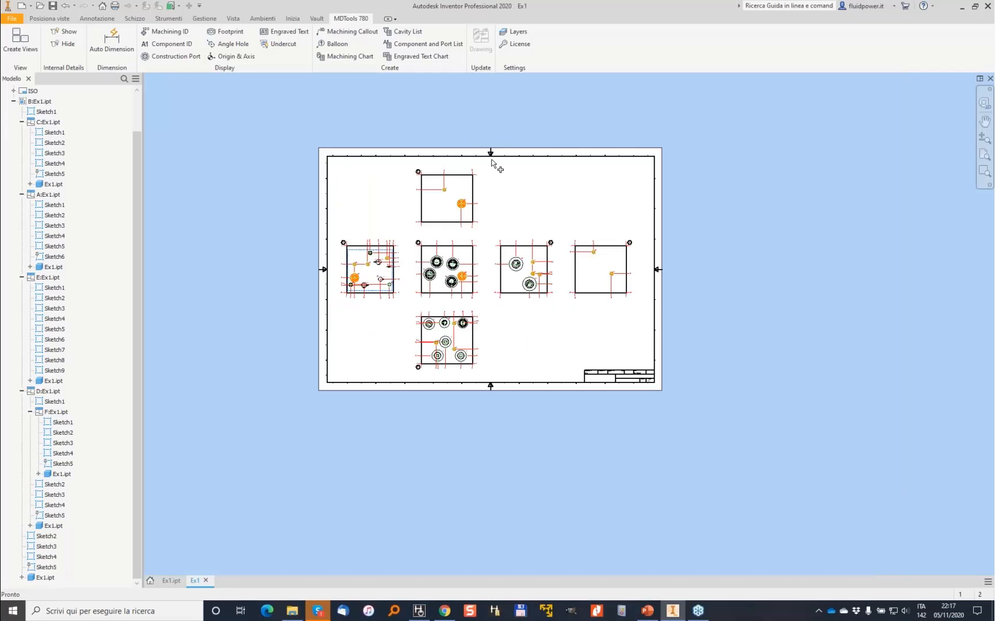
pyautogui.click(492, 163)
pyautogui.click(532, 321)
pyautogui.click(585, 386)
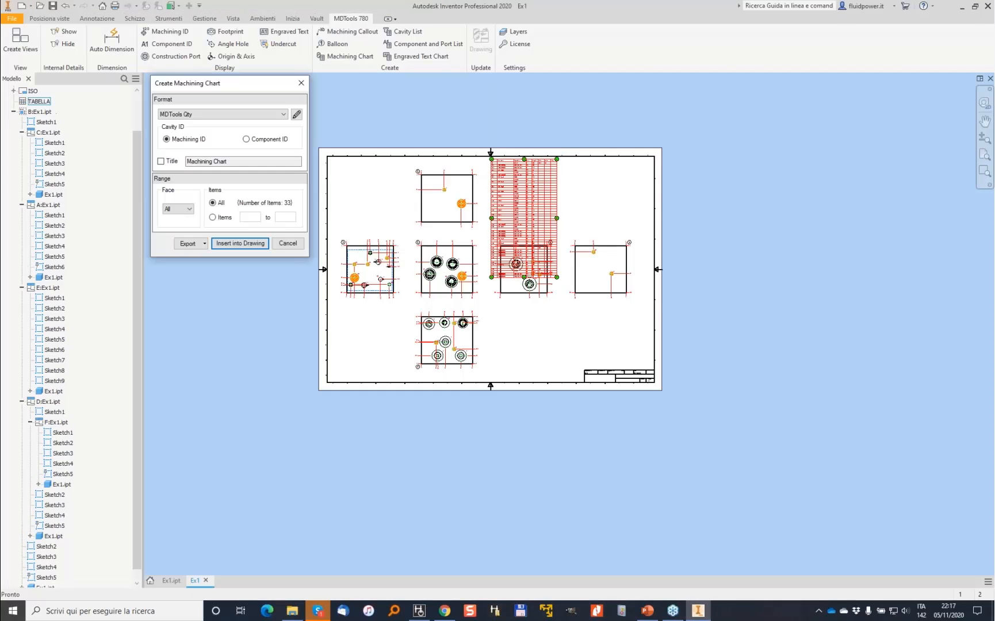
pyautogui.click(291, 244)
# Split the machining chart above row 205 and place the second part beside the first, over the face 6 view
pyautogui.scroll(3, 445, 249)
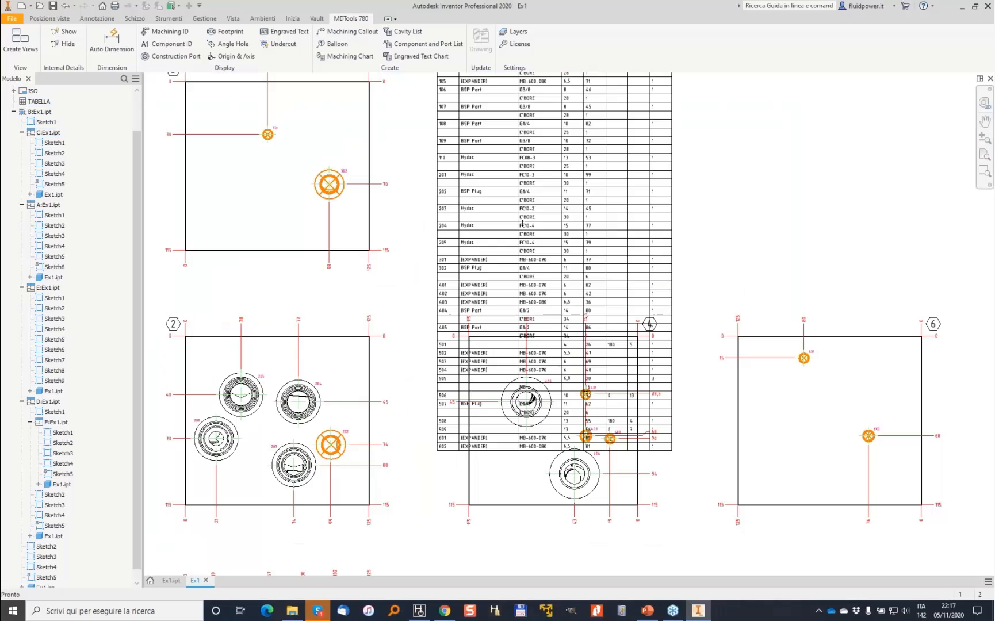
pyautogui.scroll(3, 445, 249)
pyautogui.rightClick(440, 246)
pyautogui.press('Escape')
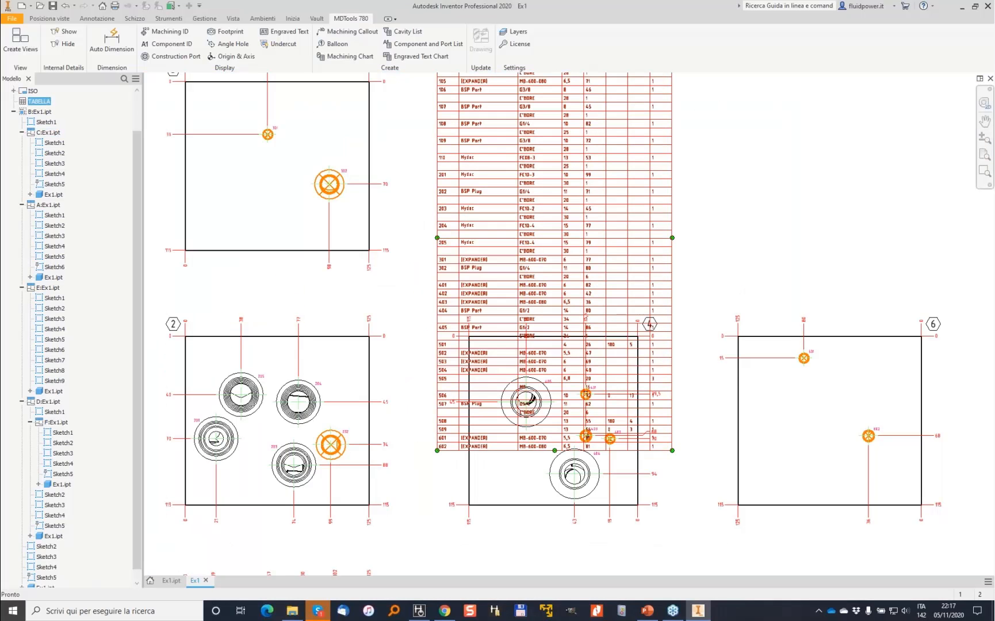
pyautogui.rightClick(446, 243)
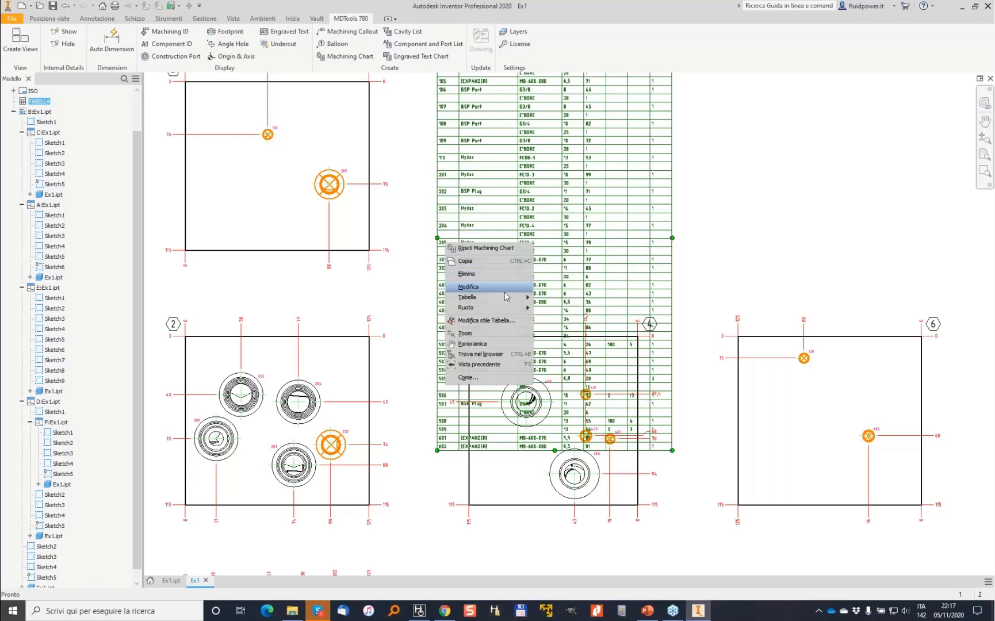
pyautogui.moveTo(520, 302)
pyautogui.click(560, 297)
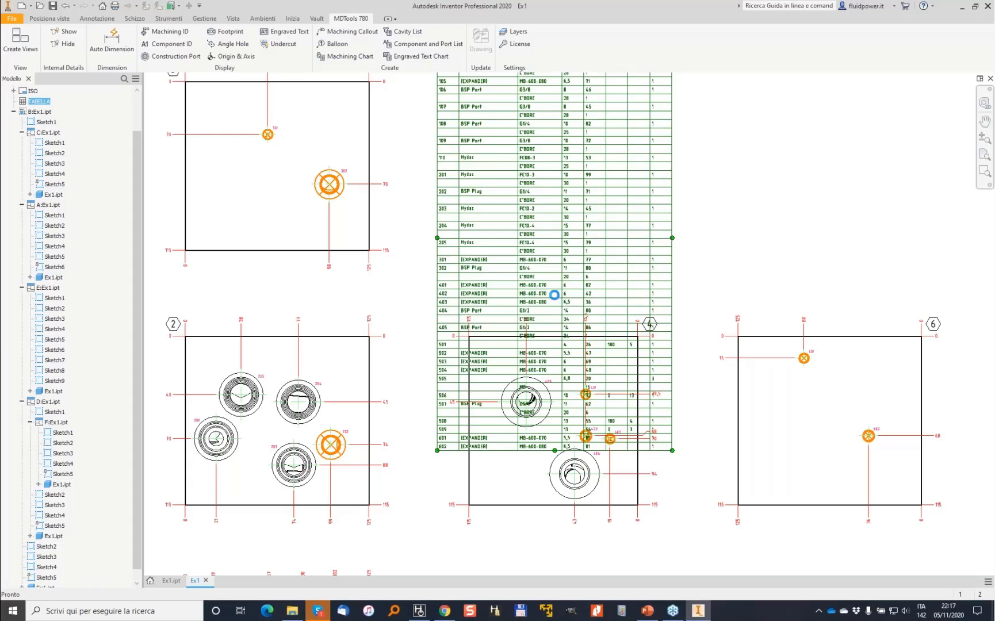
pyautogui.moveTo(473, 241); pyautogui.dragTo(736, 71)
pyautogui.moveTo(631, 170); pyautogui.dragTo(513, 293, button='middle')
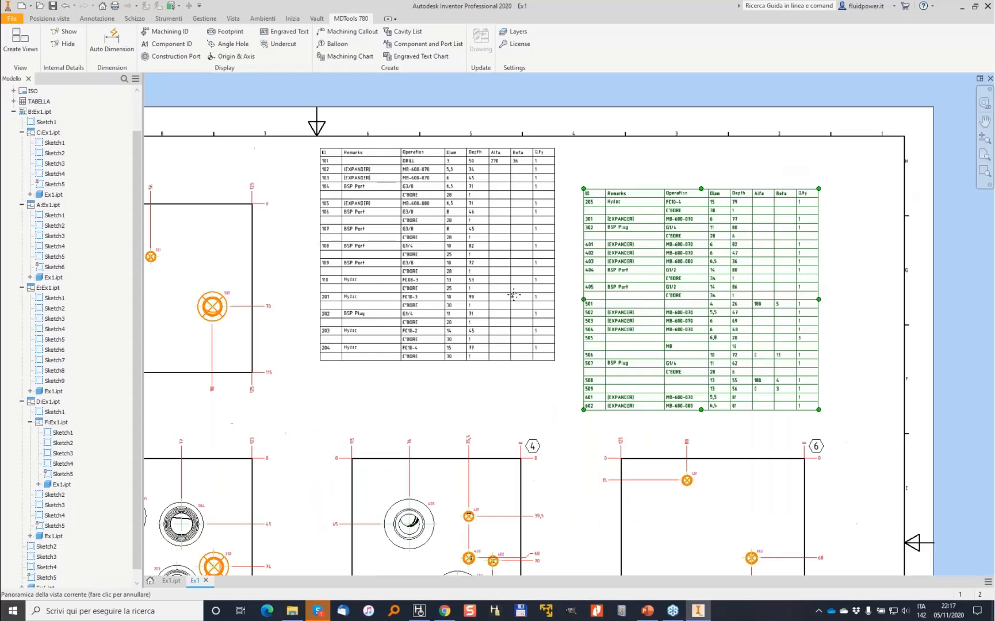
pyautogui.scroll(3, 649, 170)
pyautogui.moveTo(584, 219); pyautogui.dragTo(567, 146)
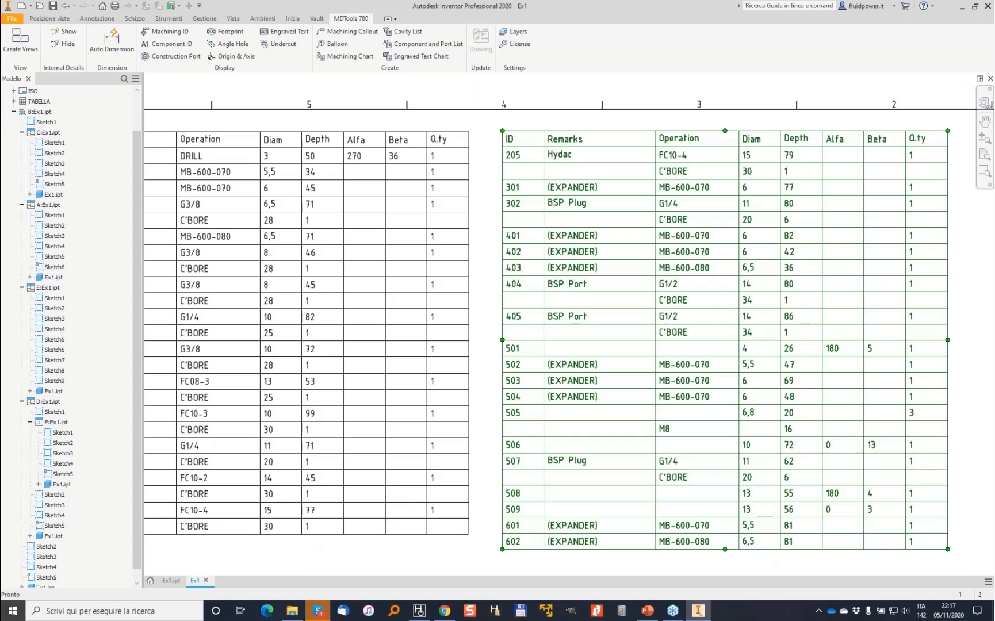
# Examine the ID, remarks, operation, diameter, depth, angle and quantity columns of both machining chart parts
pyautogui.moveTo(485, 256); pyautogui.dragTo(757, 246, button='middle')
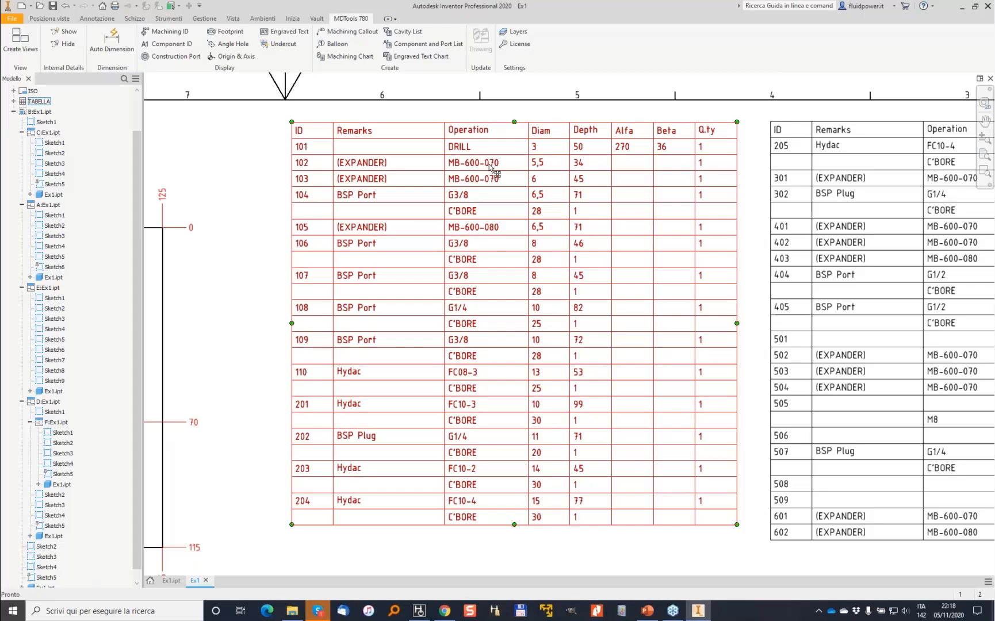
pyautogui.scroll(-4, 349, 390)
pyautogui.scroll(5, 350, 391)
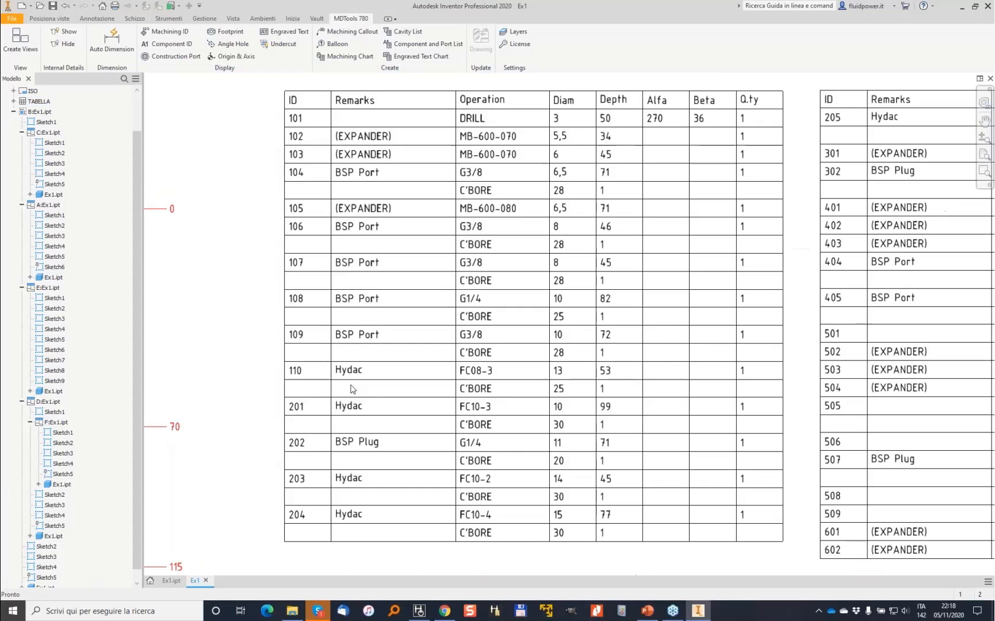
pyautogui.scroll(5, 349, 386)
pyautogui.moveTo(578, 342); pyautogui.dragTo(441, 282, button='middle')
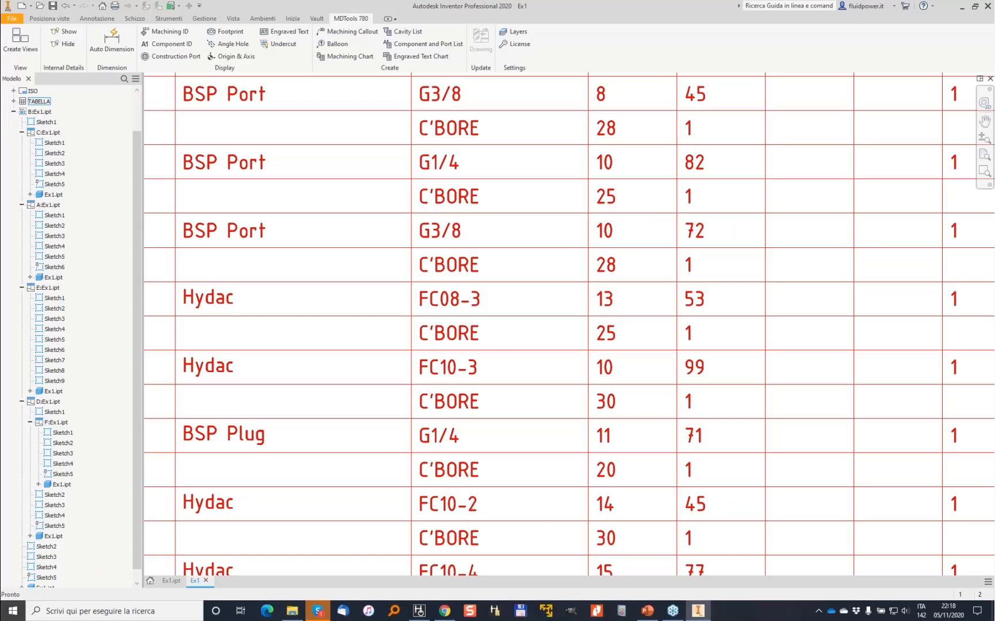
pyautogui.scroll(5, 589, 233)
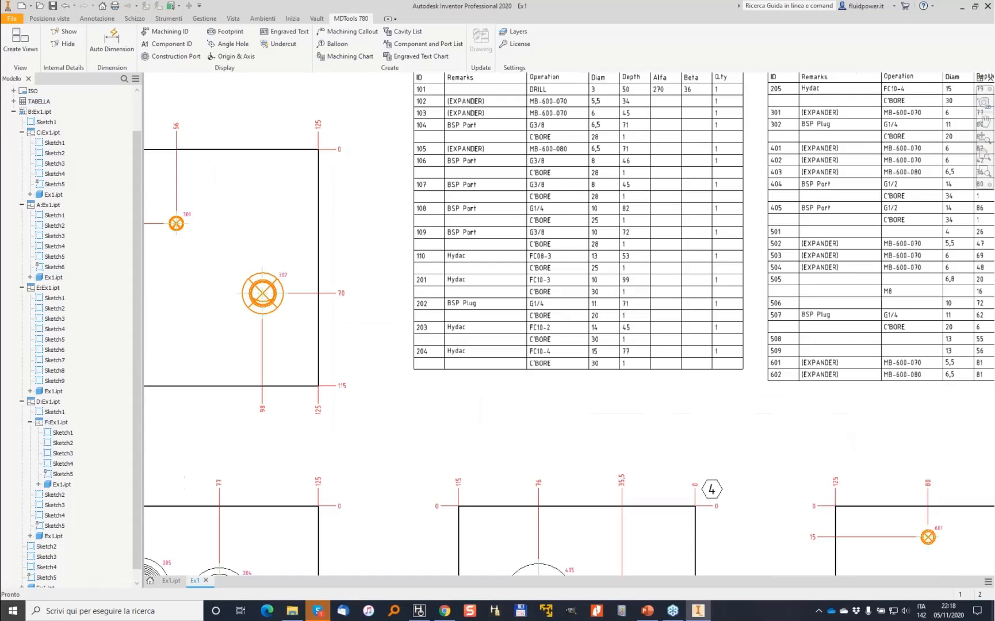
pyautogui.moveTo(614, 256)
pyautogui.mouseDown(button='middle')
pyautogui.moveTo(479, 333)
pyautogui.moveTo(416, 276)
pyautogui.mouseUp(button='middle')
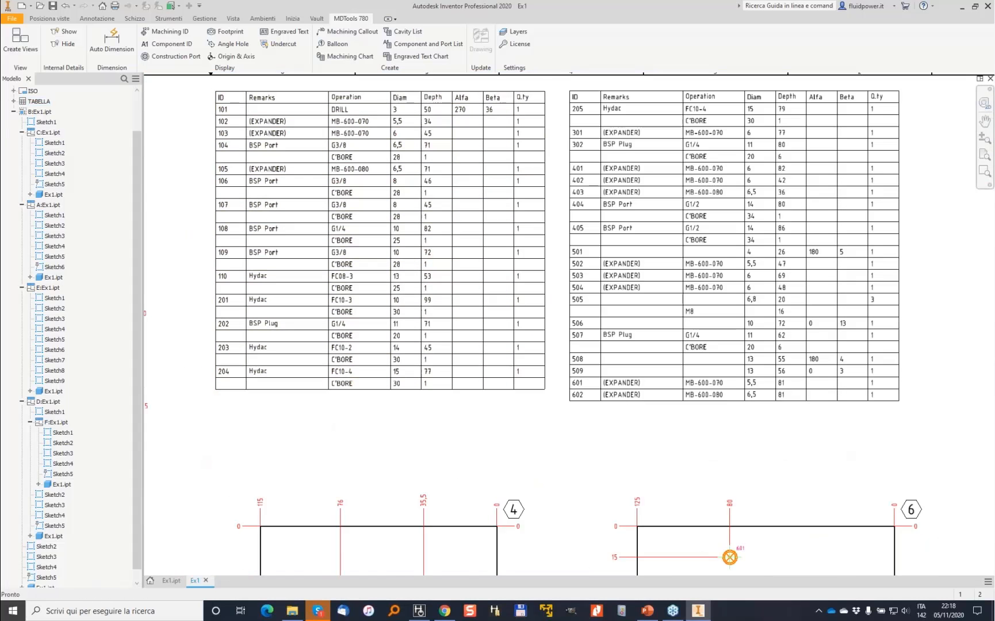
# Create machining callouts for all cavities in the drawing views
pyautogui.moveTo(223, 471)
pyautogui.mouseDown(button='middle')
pyautogui.moveTo(574, 334)
pyautogui.moveTo(521, 342)
pyautogui.mouseUp(button='middle')
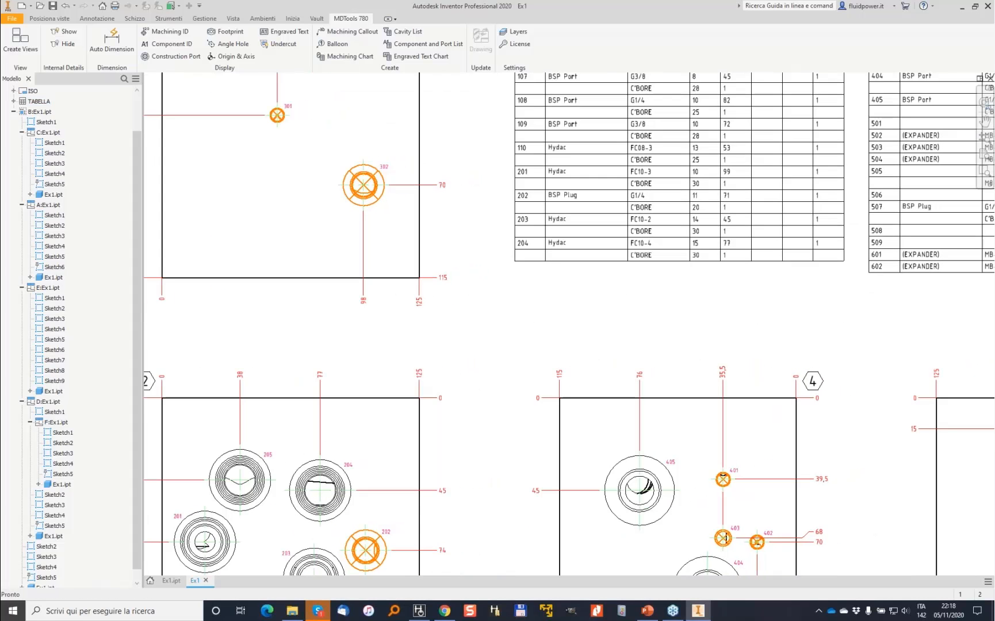
pyautogui.moveTo(461, 280)
pyautogui.mouseDown(button='middle')
pyautogui.moveTo(583, 201)
pyautogui.moveTo(607, 164)
pyautogui.mouseUp(button='middle')
pyautogui.click(344, 33)
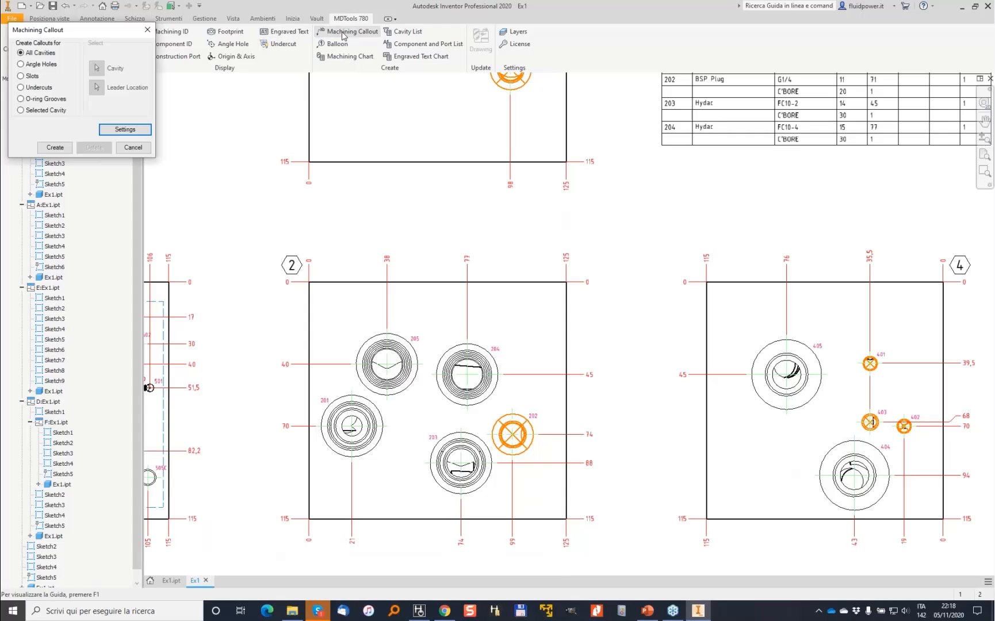
pyautogui.click(57, 149)
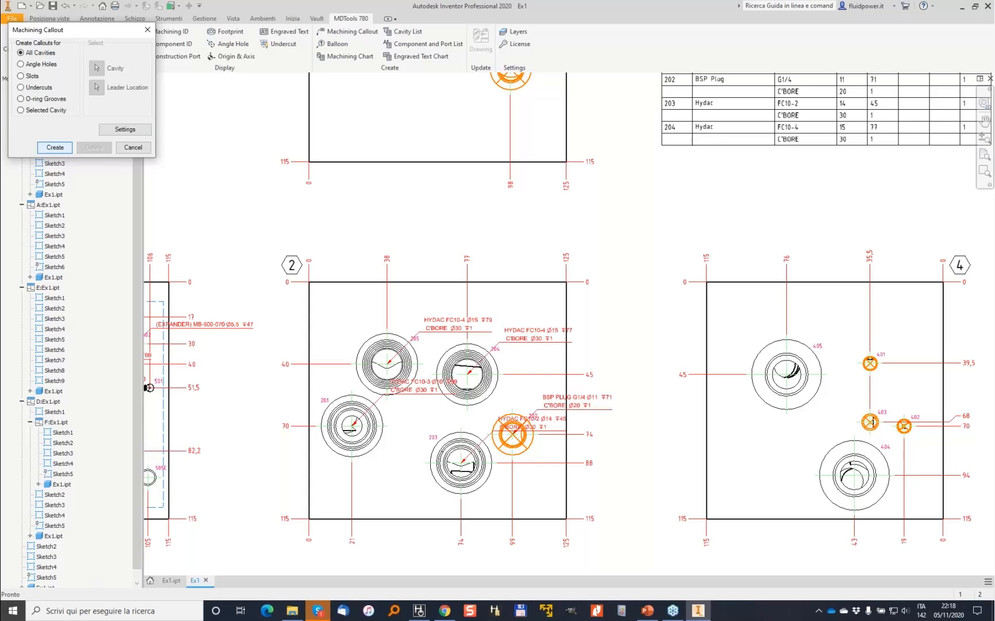
# Reposition the callouts of 302 and 301 around face 3, and move those of 505A and 504 above the face 5 view
pyautogui.moveTo(373, 171); pyautogui.dragTo(386, 403, button='middle')
pyautogui.moveTo(550, 280); pyautogui.dragTo(497, 349)
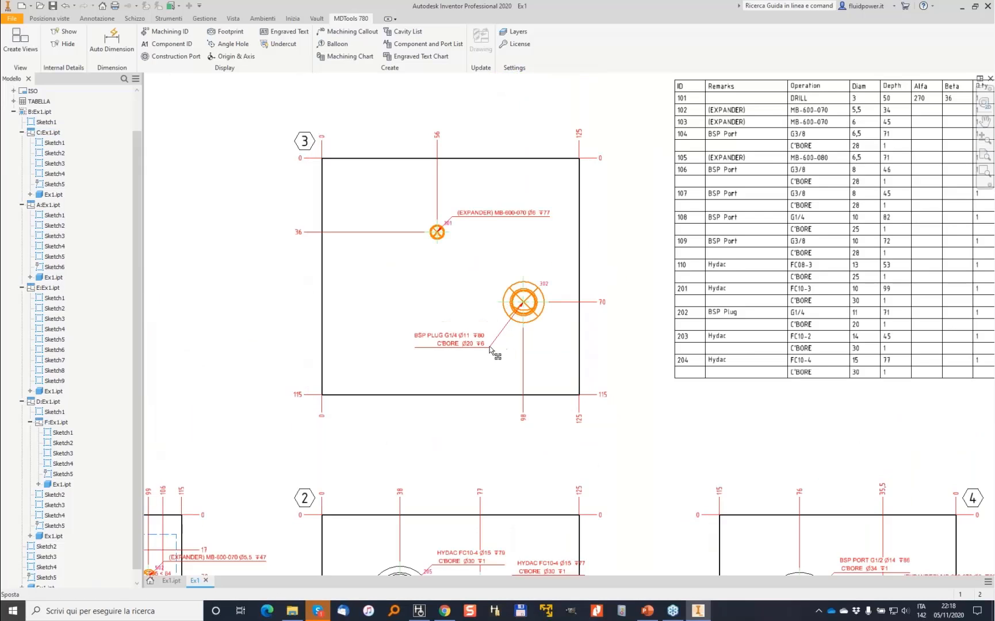
pyautogui.moveTo(452, 222); pyautogui.dragTo(394, 99)
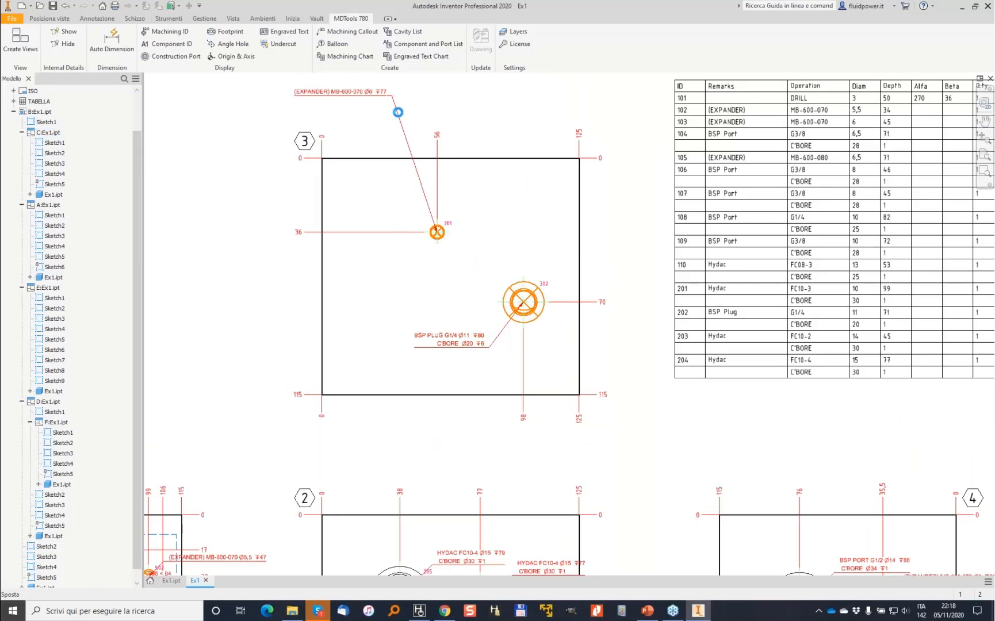
pyautogui.moveTo(347, 350); pyautogui.dragTo(680, 137, button='middle')
pyautogui.moveTo(430, 314); pyautogui.dragTo(437, 232)
pyautogui.moveTo(334, 379); pyautogui.dragTo(334, 228)
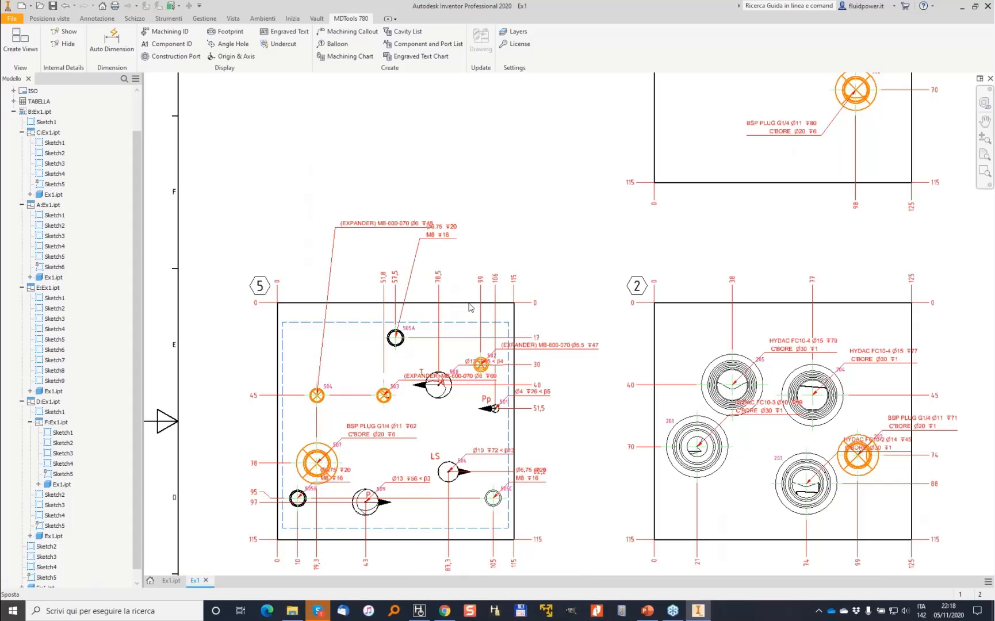
# Spread the face 2 callouts of 201, 203, 202, 204 and 205 apart so that none covers another cavity
pyautogui.moveTo(476, 282); pyautogui.dragTo(174, 85, button='middle')
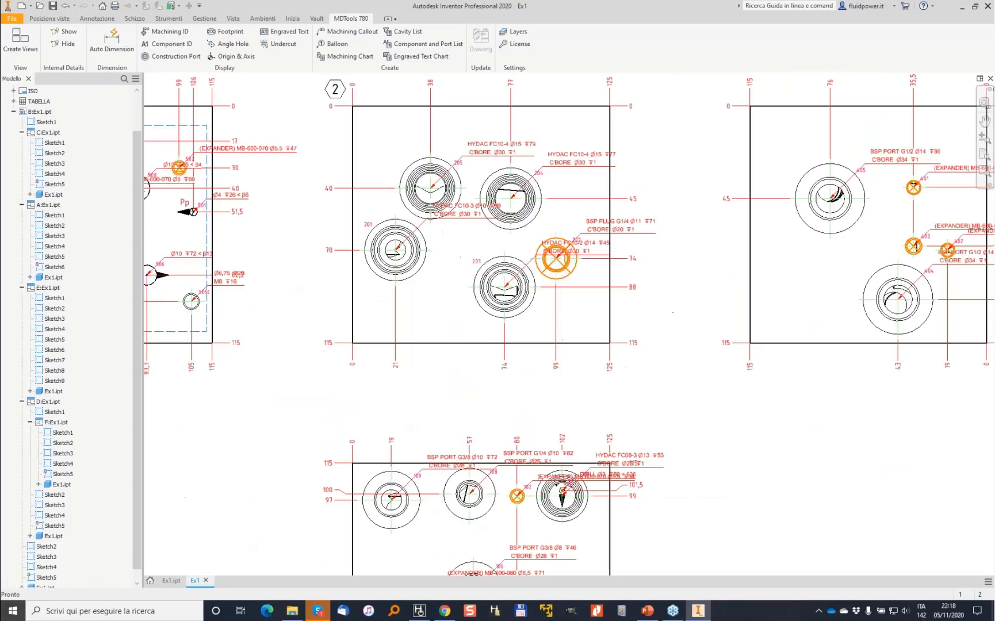
pyautogui.click(544, 264)
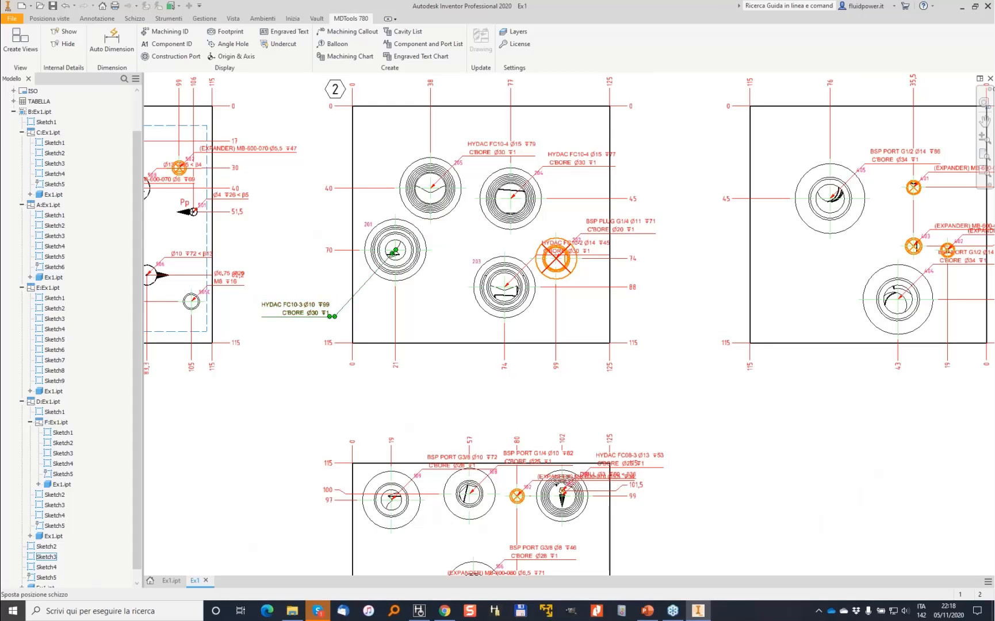
pyautogui.click(541, 256)
pyautogui.moveTo(542, 257)
pyautogui.mouseDown()
pyautogui.moveTo(459, 368)
pyautogui.moveTo(483, 384)
pyautogui.mouseUp()
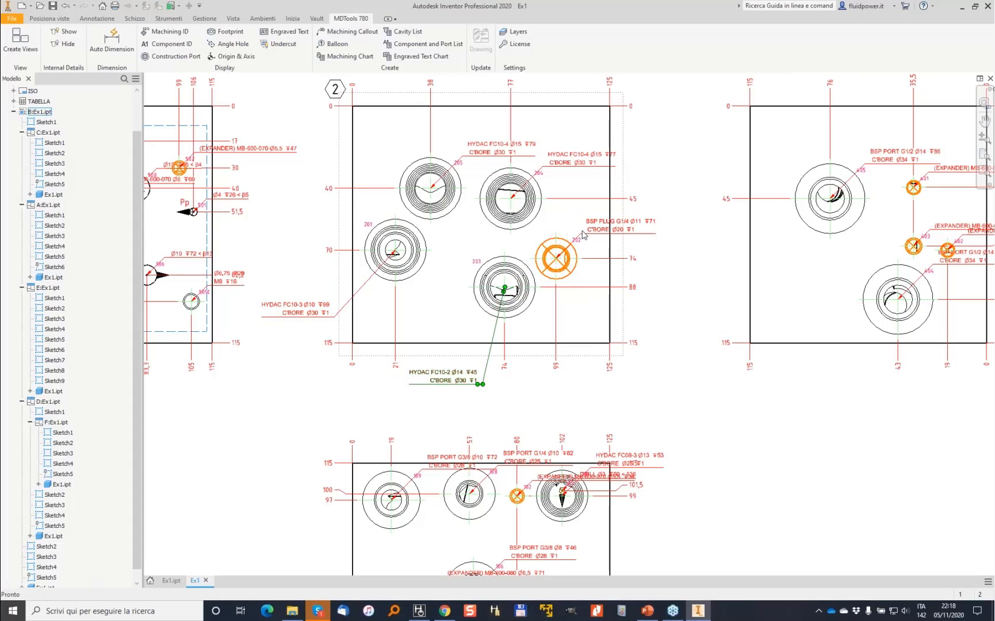
pyautogui.moveTo(584, 233); pyautogui.dragTo(646, 312)
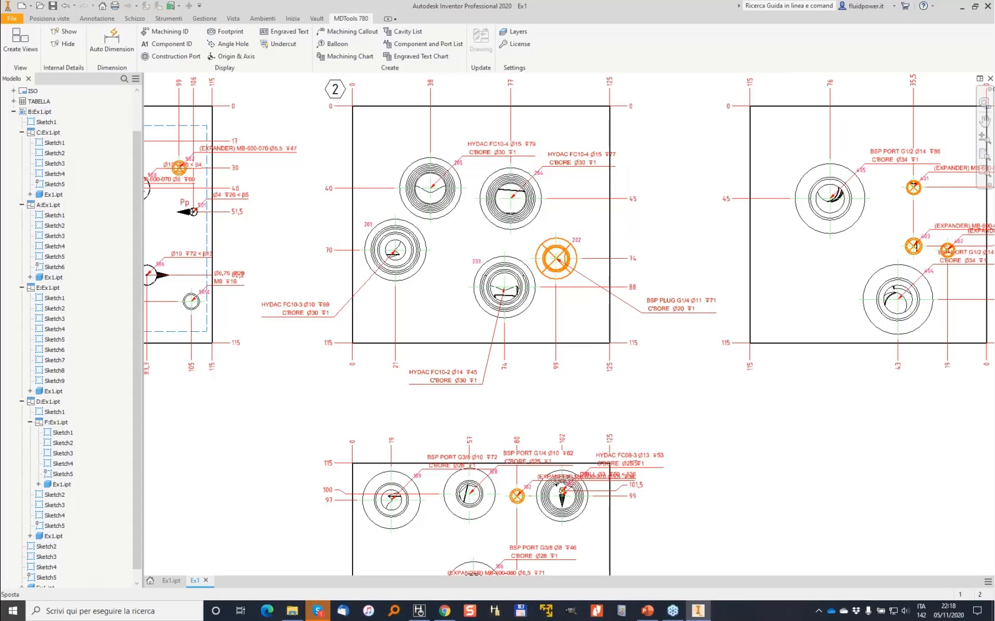
pyautogui.moveTo(548, 175); pyautogui.dragTo(642, 175)
pyautogui.moveTo(466, 159); pyautogui.dragTo(526, 139)
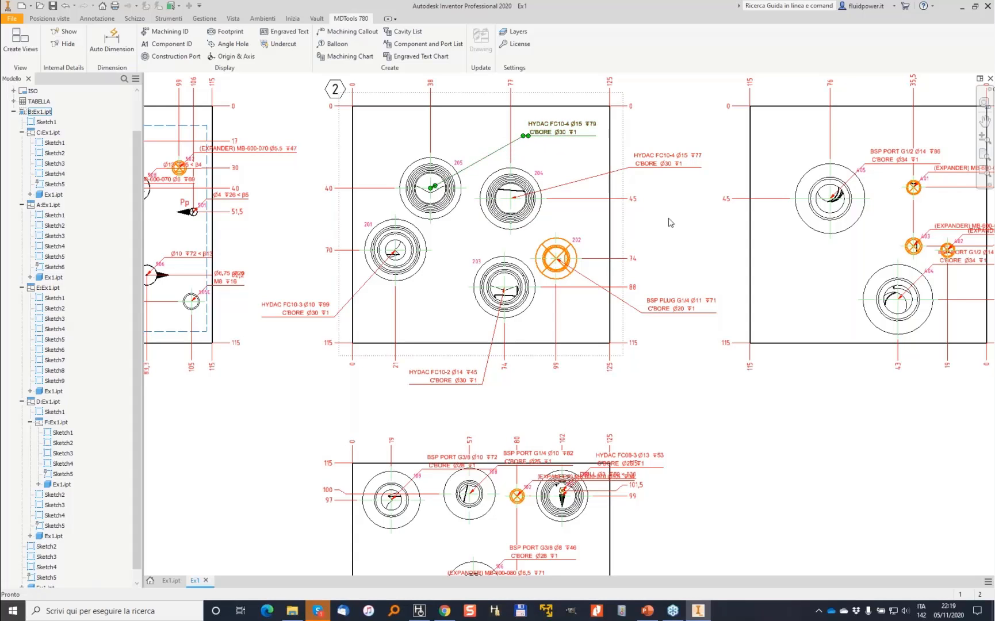
# Move the face 4 callouts: 405 and 401 above the view, 403 and 402 toward its outer edge, and 404 below it
pyautogui.moveTo(668, 215); pyautogui.dragTo(388, 273, button='middle')
pyautogui.moveTo(586, 223); pyautogui.dragTo(584, 99)
pyautogui.moveTo(645, 225); pyautogui.dragTo(672, 115)
pyautogui.moveTo(651, 286); pyautogui.dragTo(686, 215)
pyautogui.moveTo(681, 293); pyautogui.dragTo(716, 278)
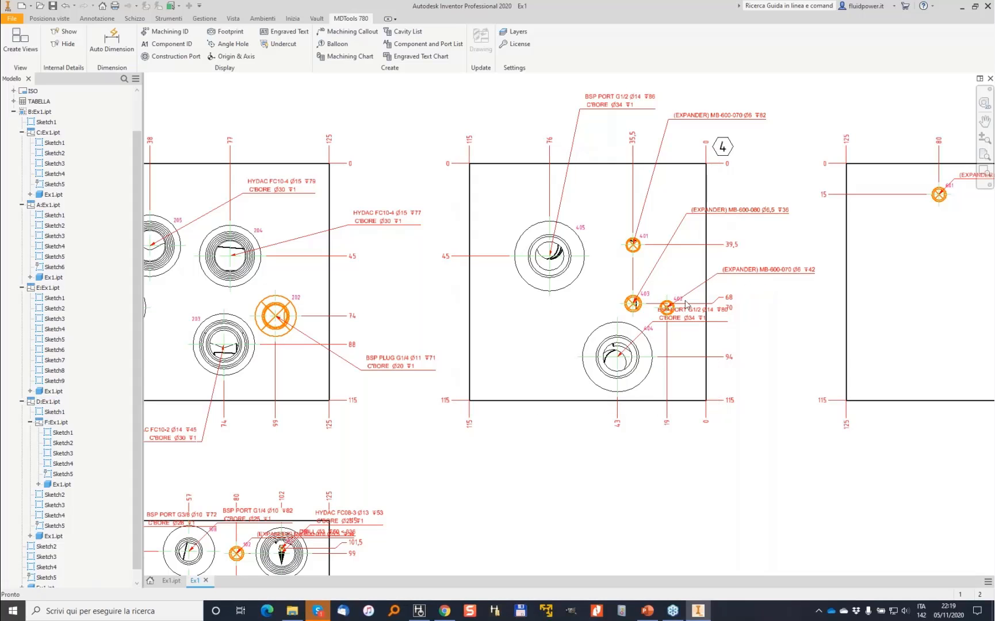
pyautogui.moveTo(681, 314); pyautogui.dragTo(698, 445)
# Move the face 6 callouts of 602 and 601 below their holes
pyautogui.moveTo(753, 347); pyautogui.dragTo(378, 310, button='middle')
pyautogui.moveTo(670, 250); pyautogui.dragTo(629, 310)
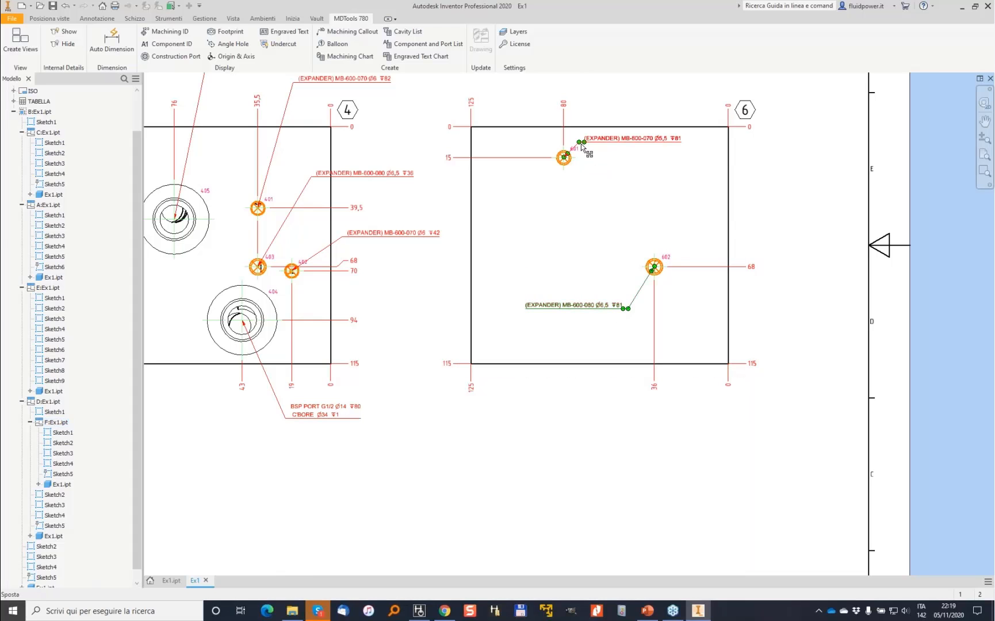
pyautogui.moveTo(582, 148); pyautogui.dragTo(595, 183)
# On face 1, move the callout of 105 outside the view beside its hole and the callout of 104 below the view
pyautogui.moveTo(497, 251); pyautogui.dragTo(735, 221, button='middle')
pyautogui.scroll(3, 443, 324)
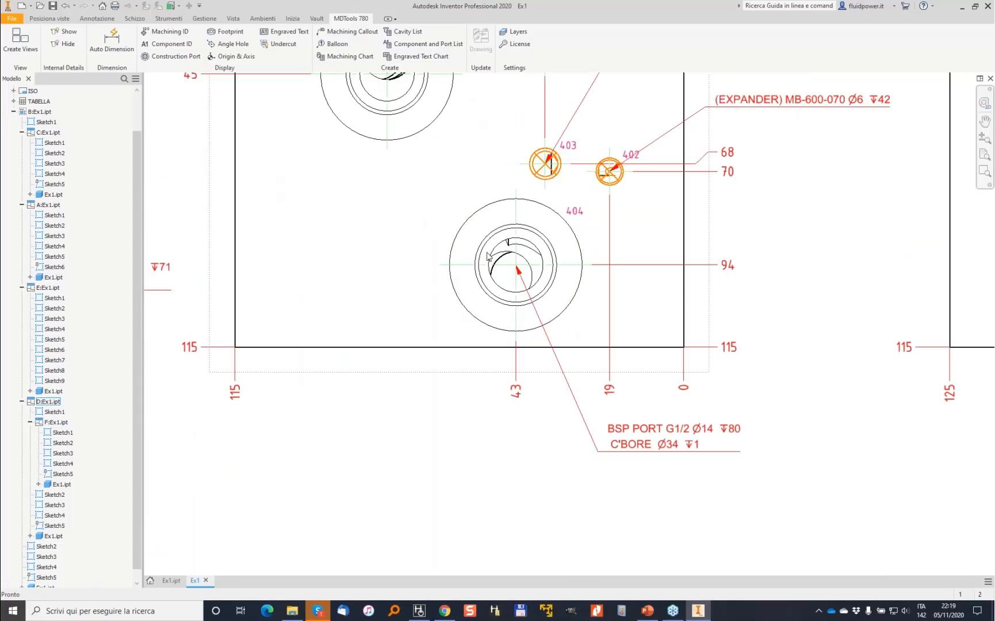
pyautogui.scroll(-3, 491, 347)
pyautogui.moveTo(412, 461); pyautogui.dragTo(712, 167, button='middle')
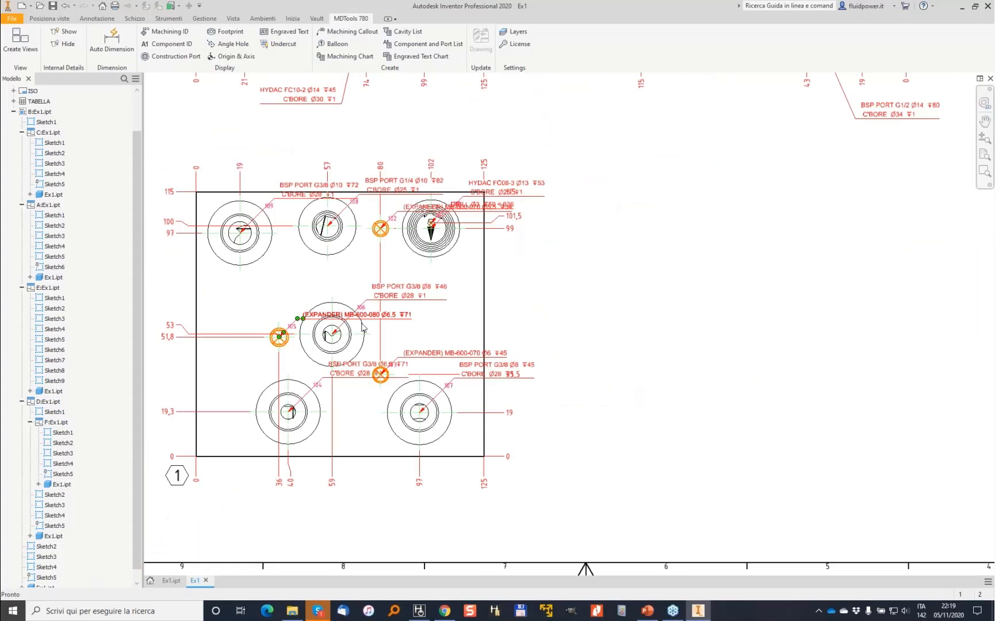
pyautogui.moveTo(298, 320); pyautogui.dragTo(181, 290)
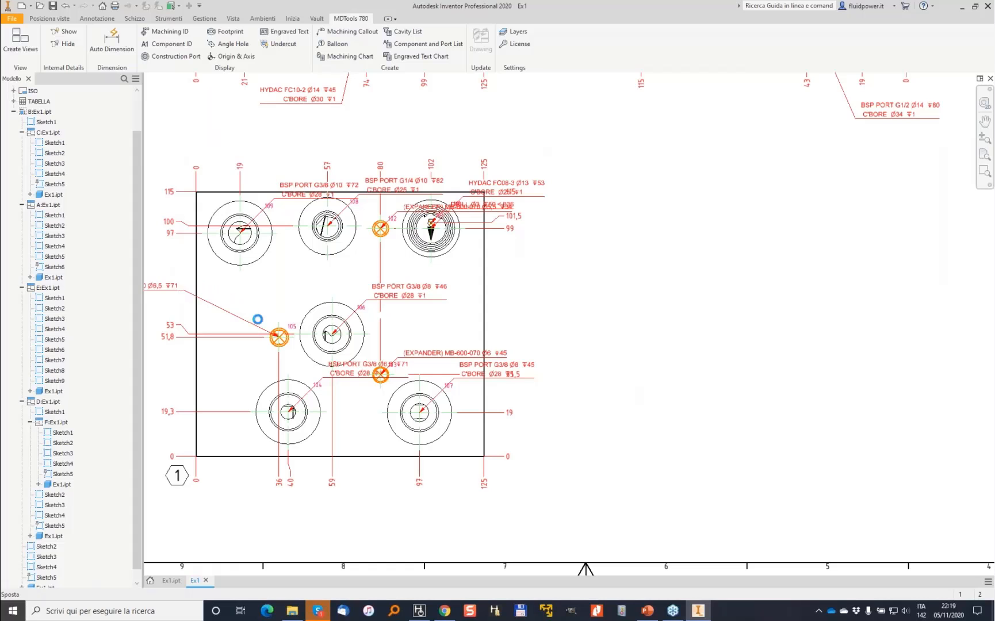
pyautogui.moveTo(319, 378); pyautogui.dragTo(337, 526)
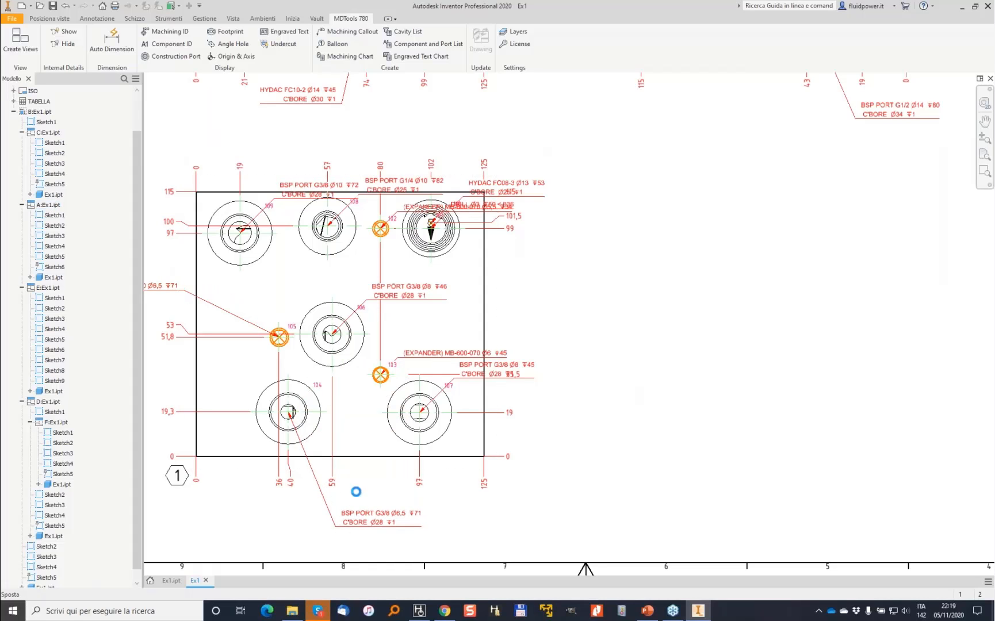
# Examine the callouts of ports 104 and 107 on face 1, and the machining chart entries for the face 5 and face 6 cavities
pyautogui.scroll(4, 487, 499)
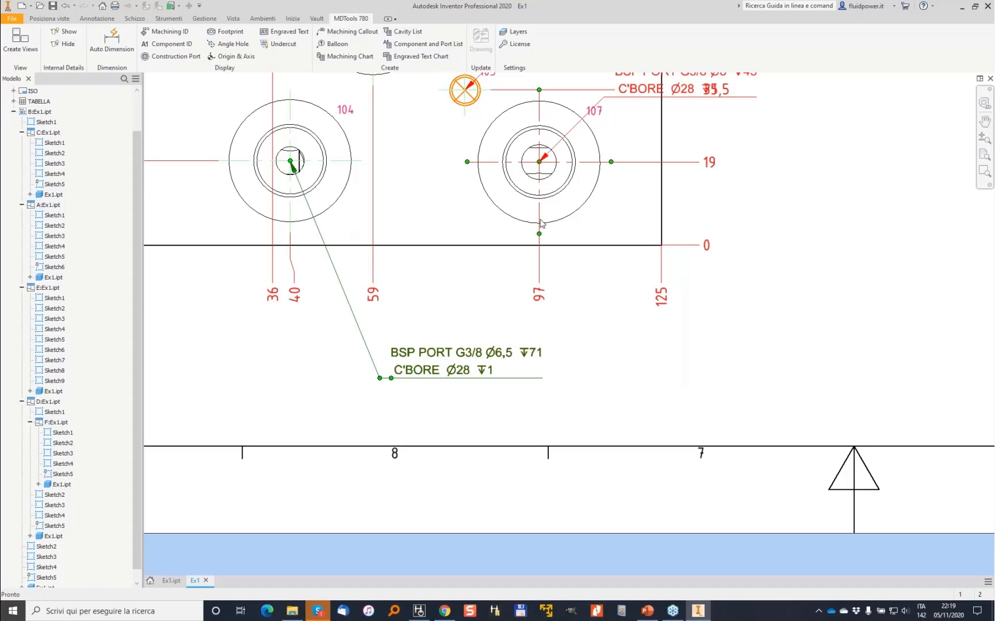
pyautogui.scroll(4, 521, 229)
pyautogui.scroll(-10, 548, 225)
pyautogui.moveTo(562, 240)
pyautogui.mouseDown(button='middle')
pyautogui.moveTo(358, 471)
pyautogui.moveTo(346, 506)
pyautogui.mouseUp(button='middle')
pyautogui.scroll(-3, 346, 506)
pyautogui.scroll(4, 414, 219)
pyautogui.scroll(4, 413, 219)
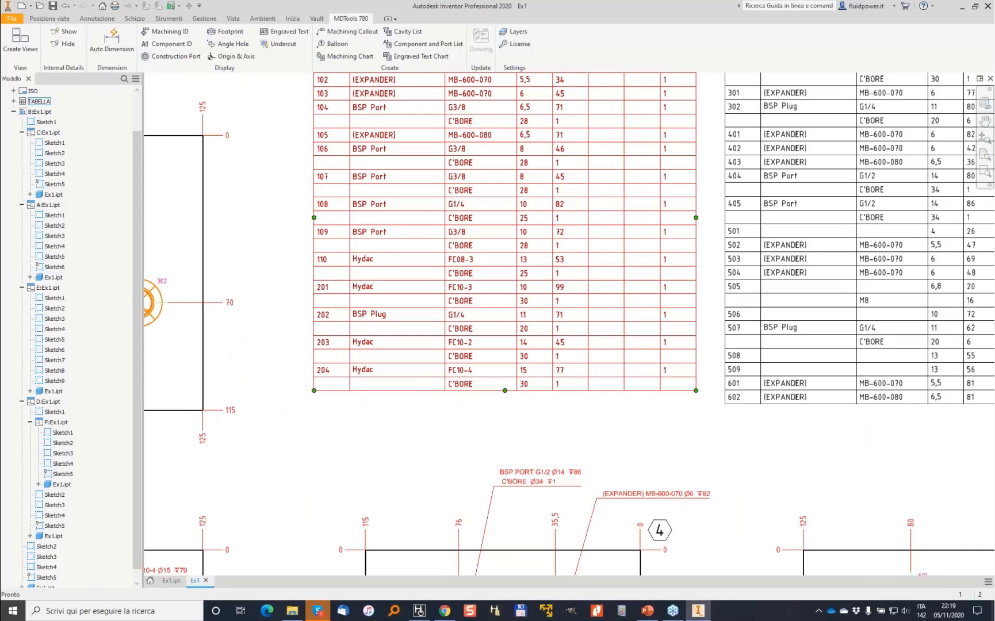
pyautogui.moveTo(625, 218); pyautogui.dragTo(257, 293, button='middle')
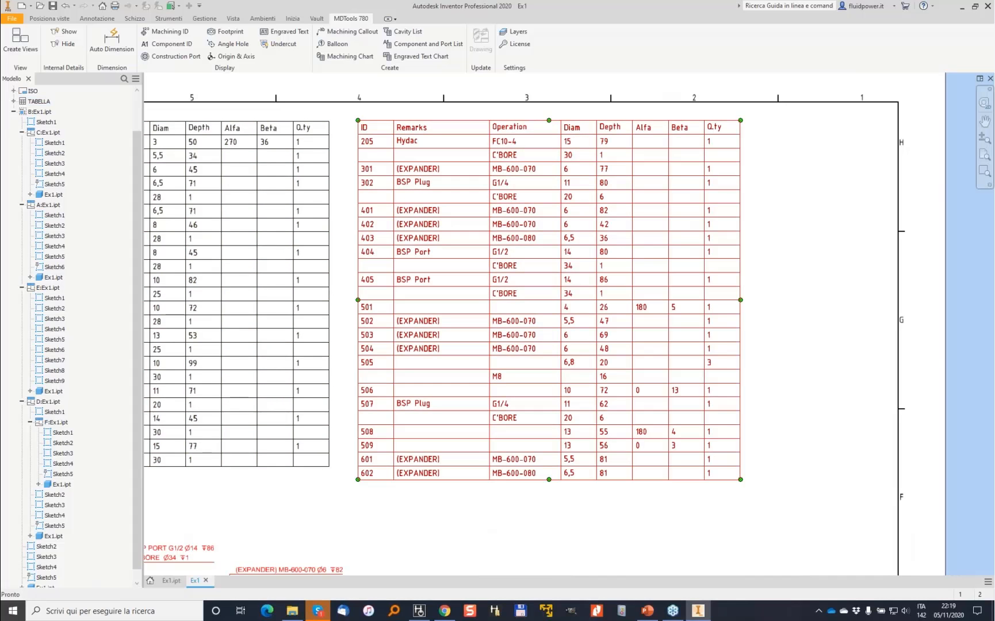
pyautogui.scroll(-2, 709, 370)
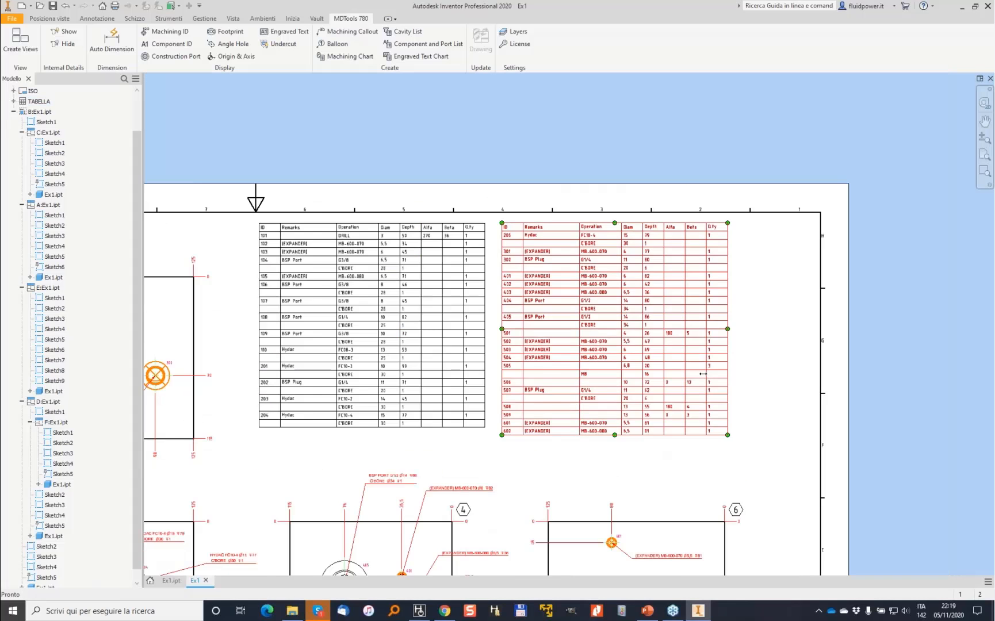
pyautogui.scroll(5, 709, 370)
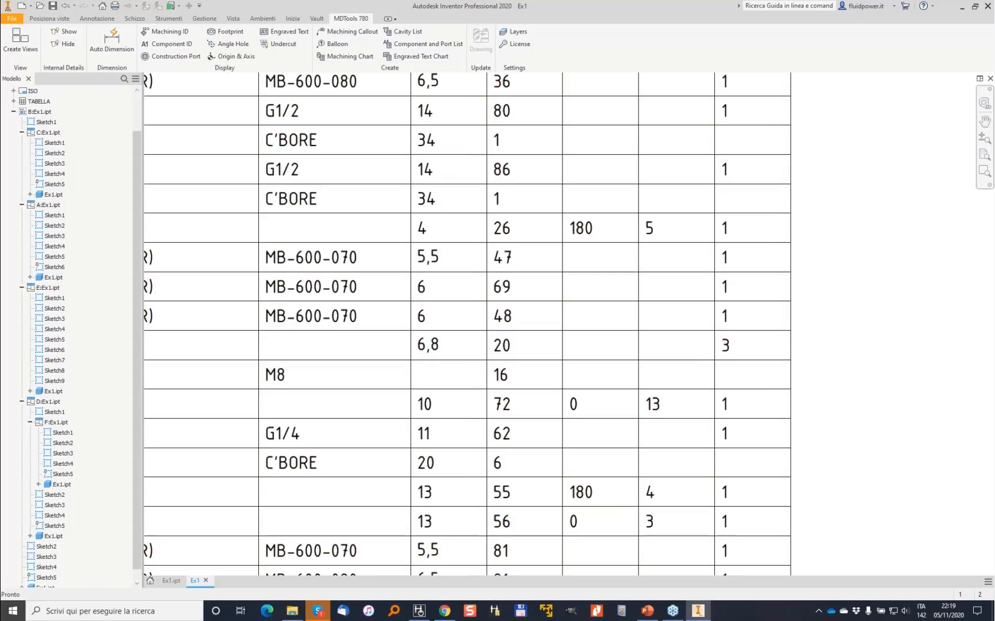
pyautogui.moveTo(274, 381); pyautogui.dragTo(442, 339, button='middle')
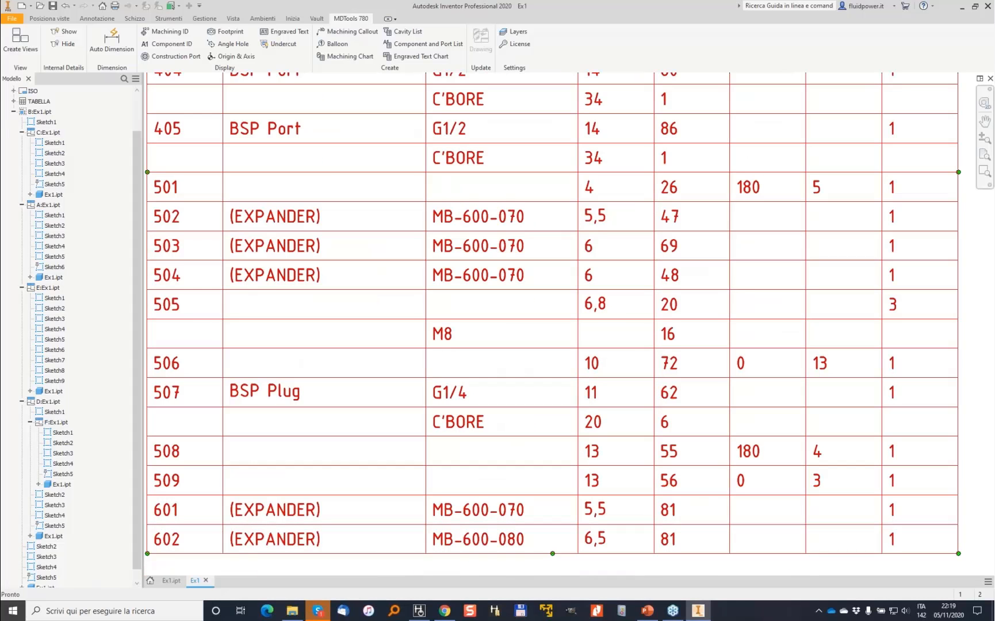
pyautogui.moveTo(471, 333); pyautogui.dragTo(245, 328, button='middle')
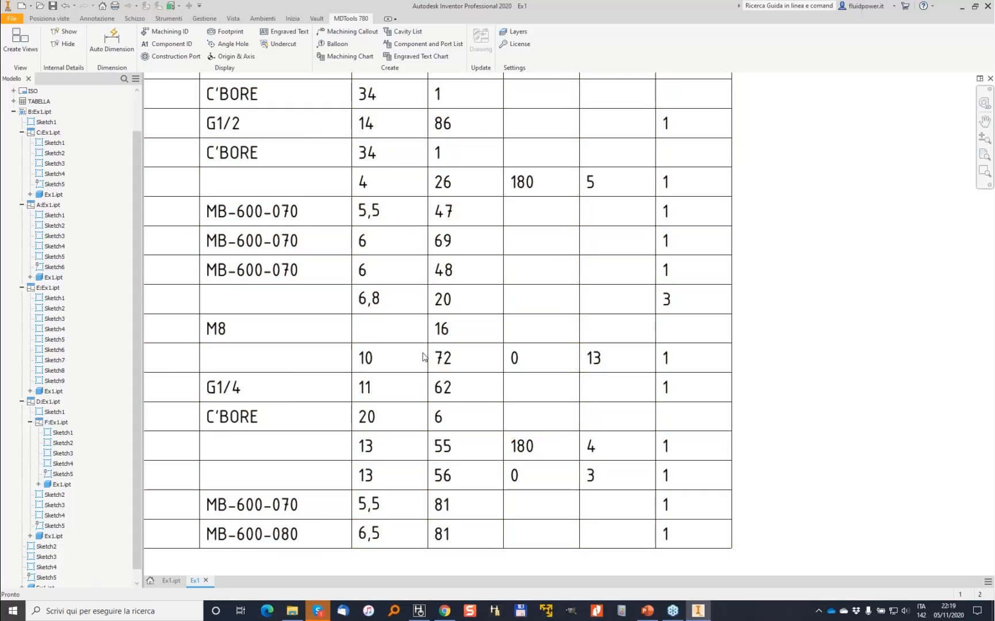
# Insert the cavity list of all cavities and footprints into the empty sheet area beside the face 3 view, above face 5
pyautogui.scroll(-5, 423, 354)
pyautogui.moveTo(375, 362)
pyautogui.mouseDown(button='middle')
pyautogui.moveTo(757, 274)
pyautogui.moveTo(882, 211)
pyautogui.mouseUp(button='middle')
pyautogui.scroll(-4, 375, 386)
pyautogui.moveTo(375, 385)
pyautogui.mouseDown(button='middle')
pyautogui.moveTo(558, 249)
pyautogui.moveTo(548, 241)
pyautogui.mouseUp(button='middle')
pyautogui.click(403, 31)
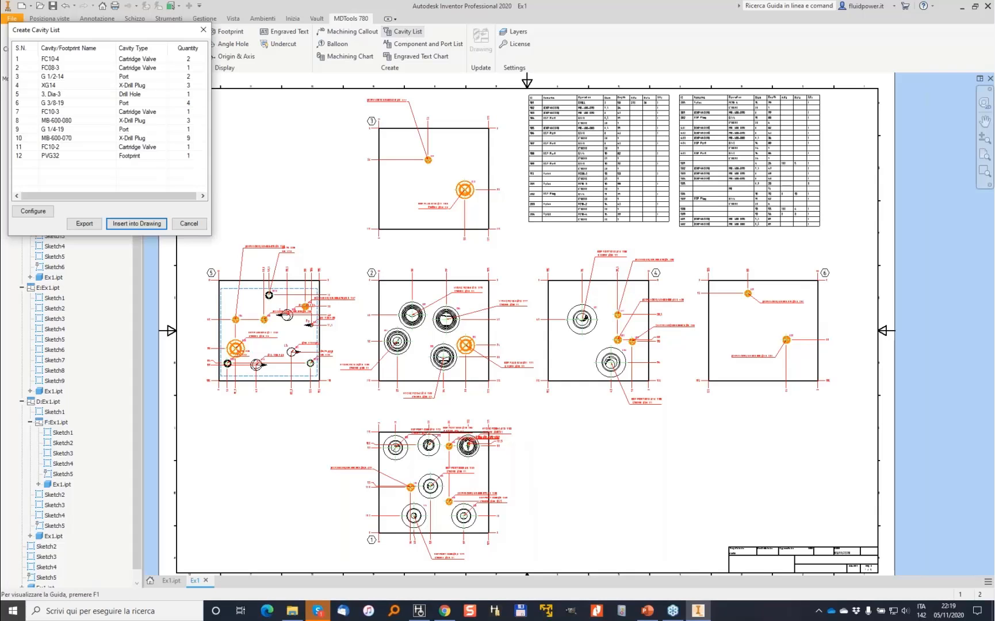
pyautogui.click(137, 223)
pyautogui.press('Return')
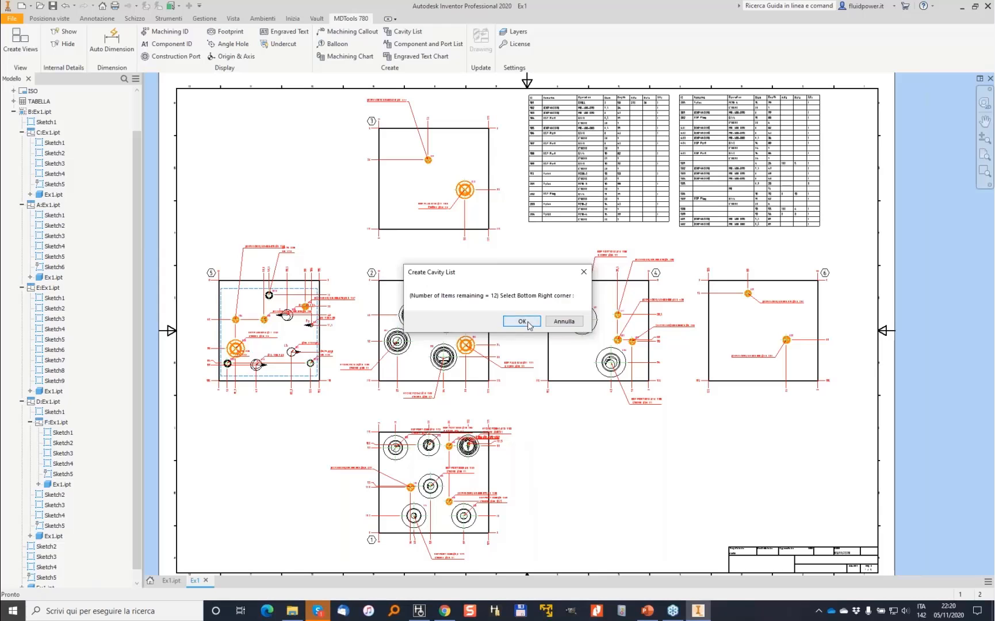
pyautogui.click(521, 317)
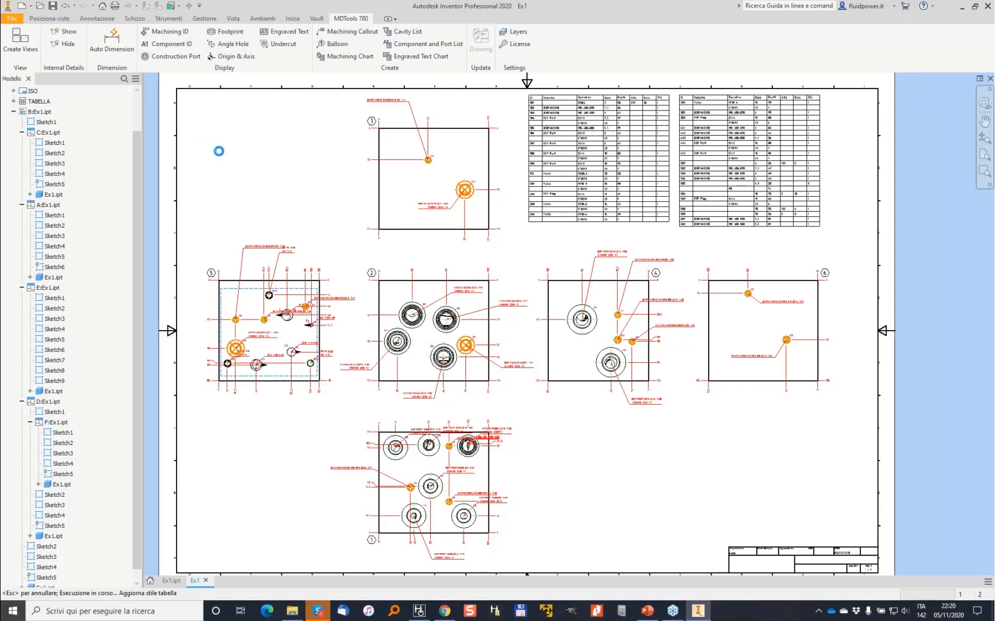
pyautogui.scroll(-1, 282, 141)
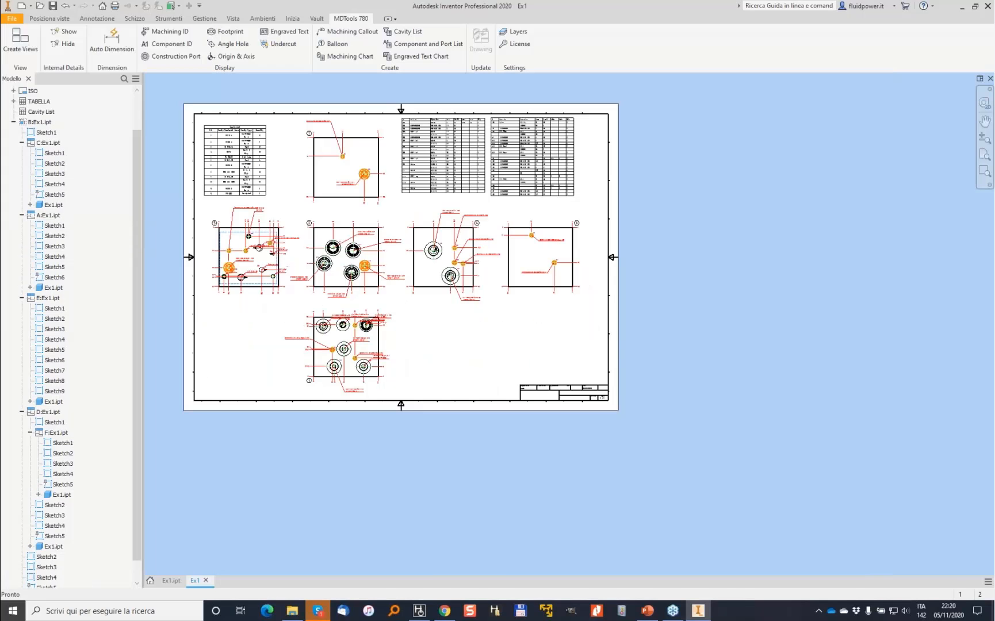
# Examine the cavity names, types and quantities in the inserted cavity list
pyautogui.scroll(6, 282, 140)
pyautogui.moveTo(282, 140); pyautogui.dragTo(339, 186, button='middle')
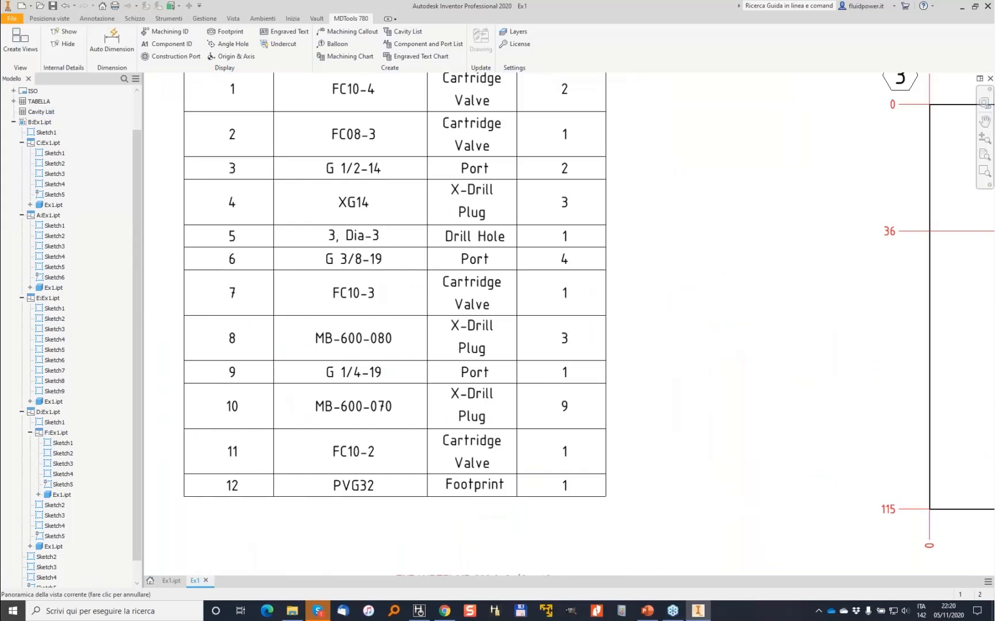
pyautogui.scroll(-3, 383, 427)
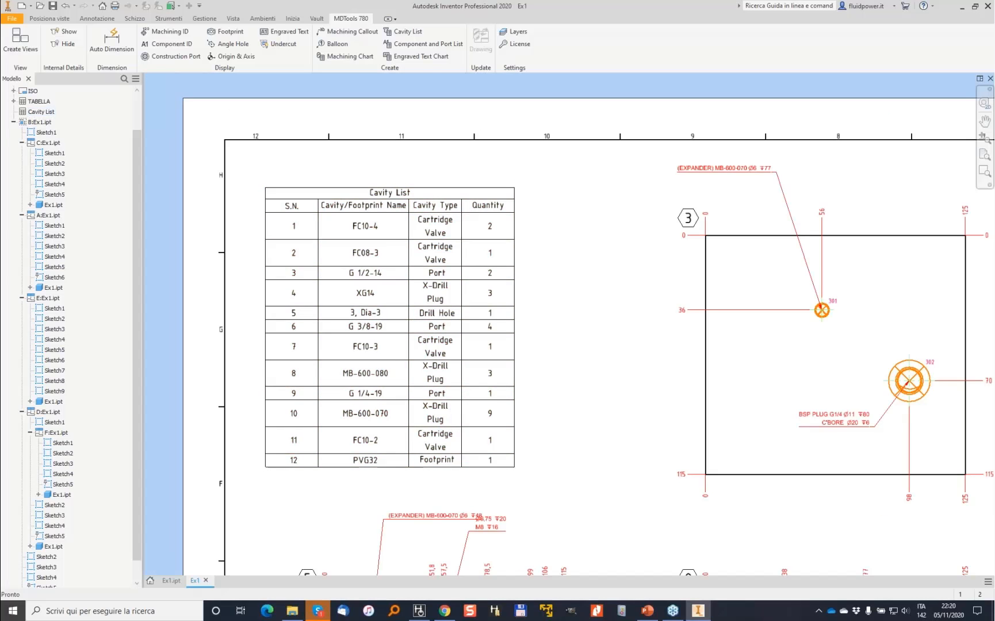
pyautogui.click(491, 414)
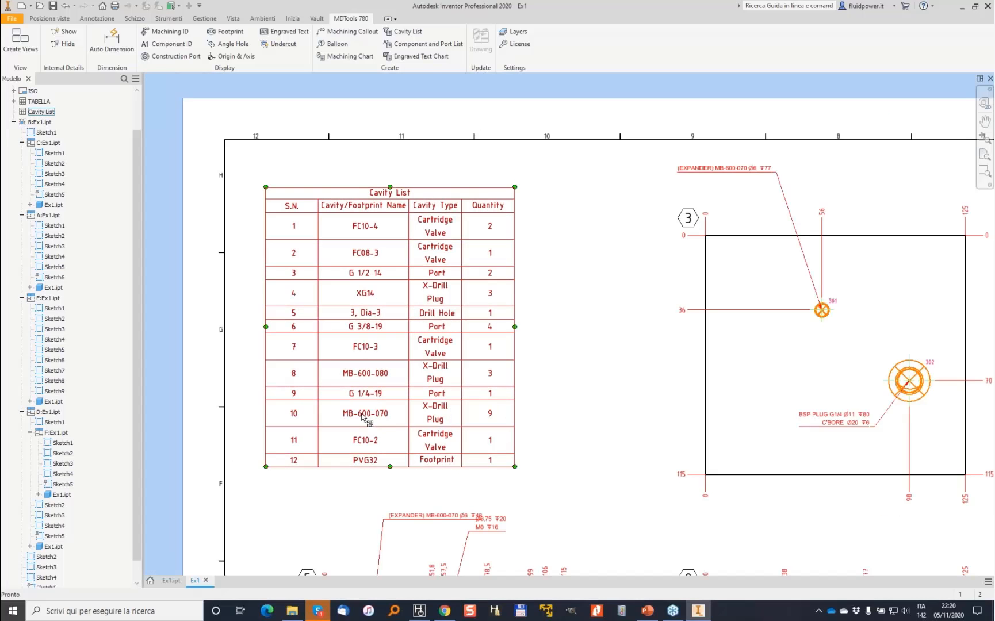
pyautogui.press('Escape')
pyautogui.click(374, 348)
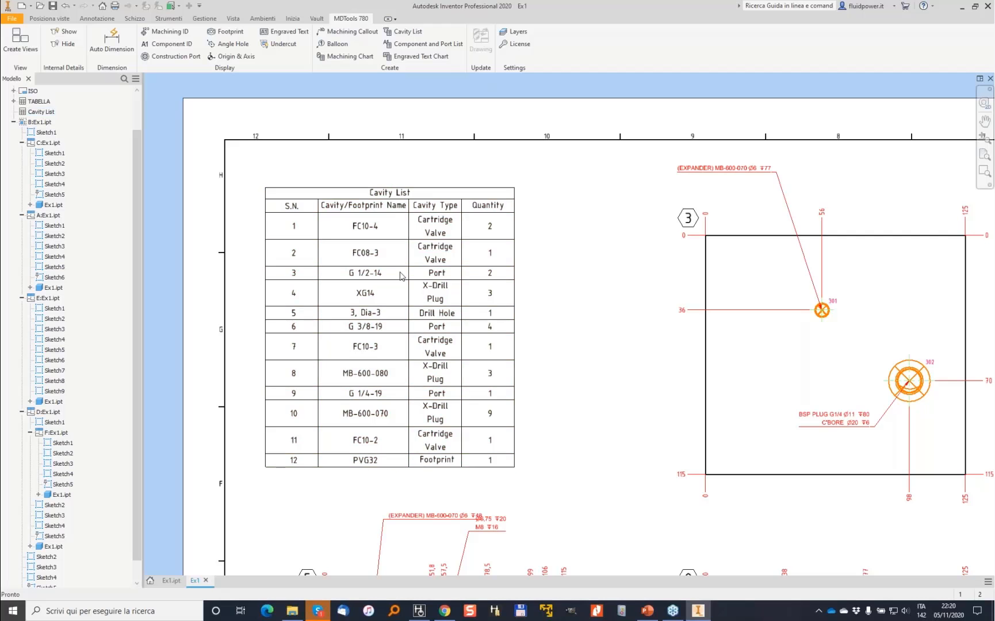
# Insert the engraved text chart into the empty sheet area below the face 4 view
pyautogui.click(422, 56)
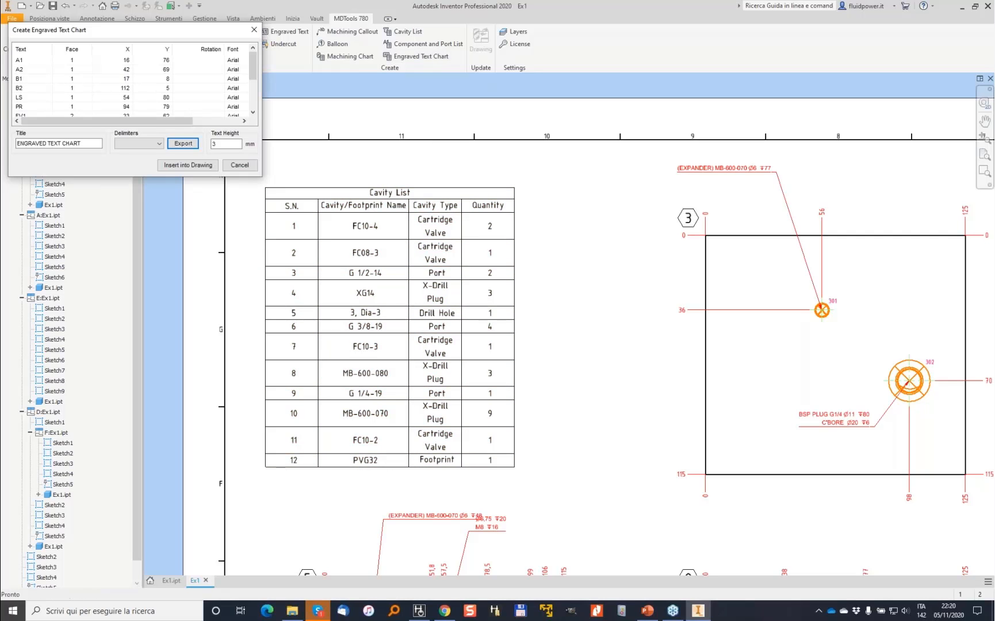
pyautogui.click(188, 165)
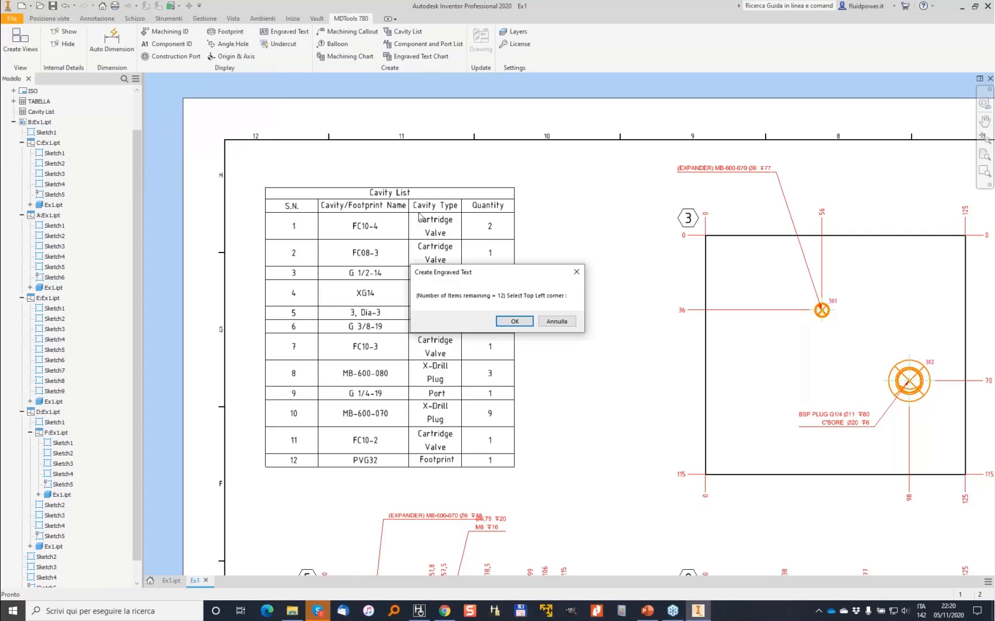
pyautogui.click(515, 321)
pyautogui.scroll(-5, 535, 330)
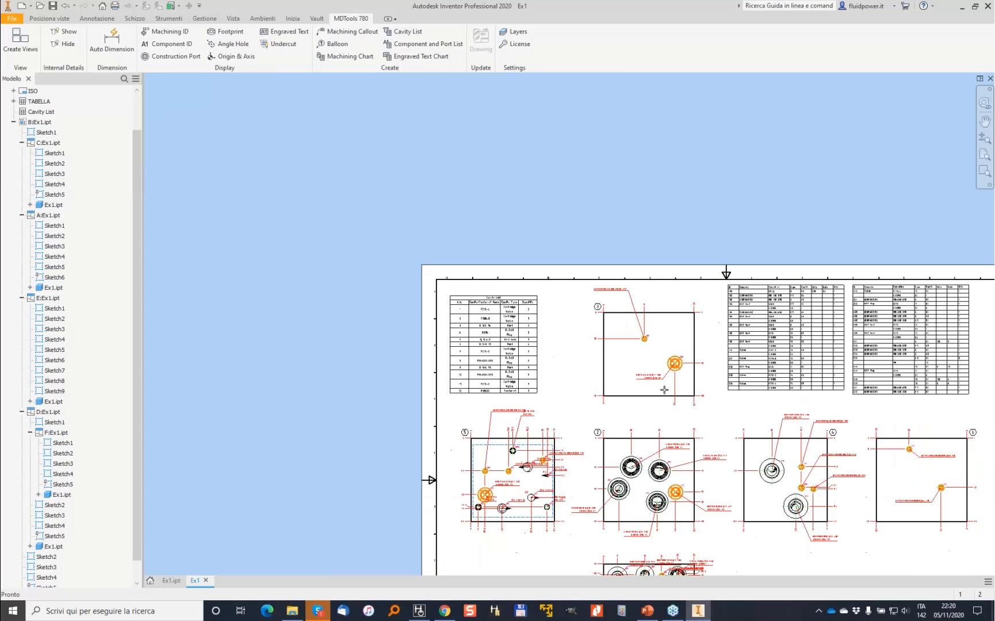
pyautogui.click(517, 324)
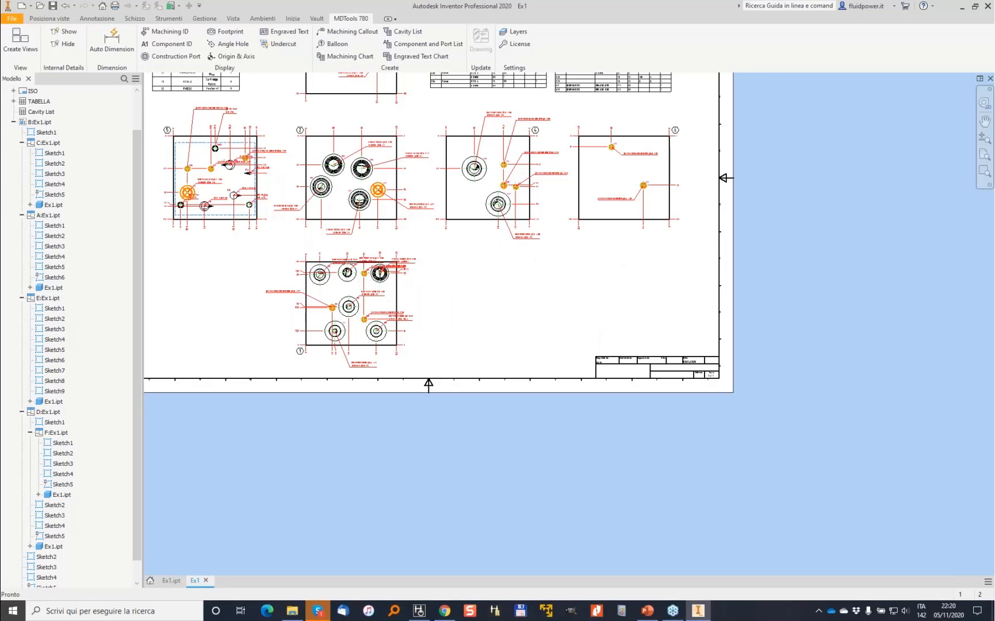
pyautogui.scroll(-5, 497, 249)
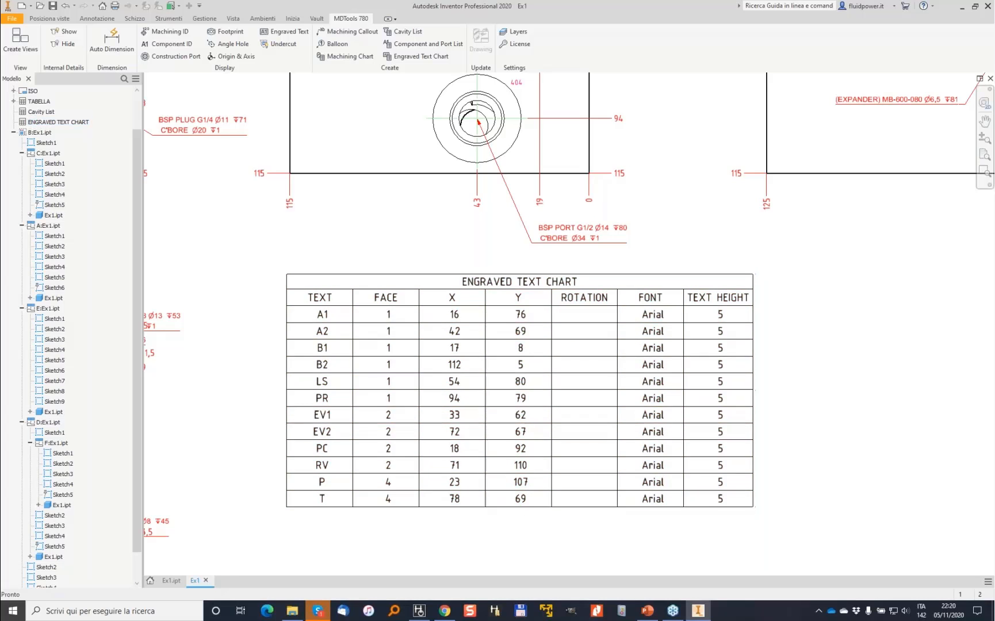
pyautogui.scroll(-4, 572, 374)
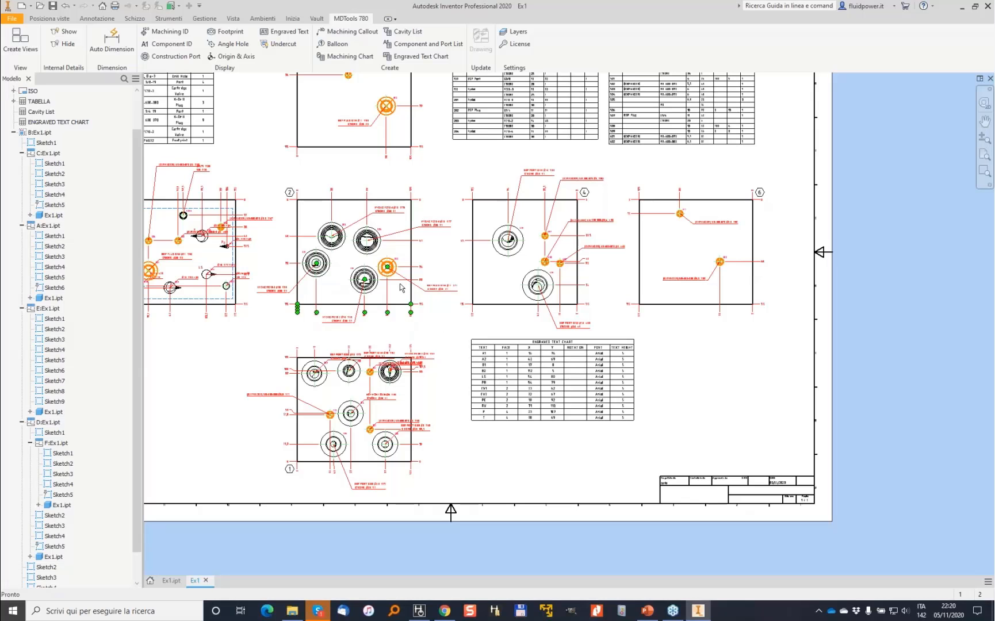
pyautogui.moveTo(408, 176)
pyautogui.mouseDown(button='middle')
pyautogui.moveTo(506, 216)
pyautogui.moveTo(614, 307)
pyautogui.mouseUp(button='middle')
pyautogui.moveTo(438, 221)
pyautogui.mouseDown(button='middle')
pyautogui.moveTo(404, 195)
pyautogui.moveTo(306, 183)
pyautogui.mouseUp(button='middle')
pyautogui.click(287, 181)
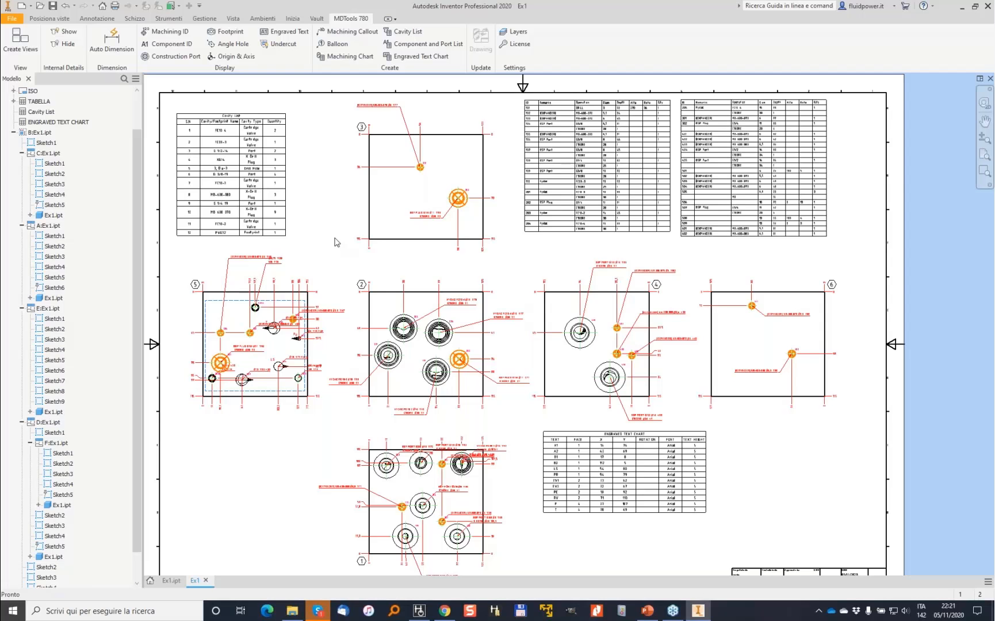
# Close the Ex1.ipt manifold part and the Ex1 drawing without saving the changes
pyautogui.click(171, 580)
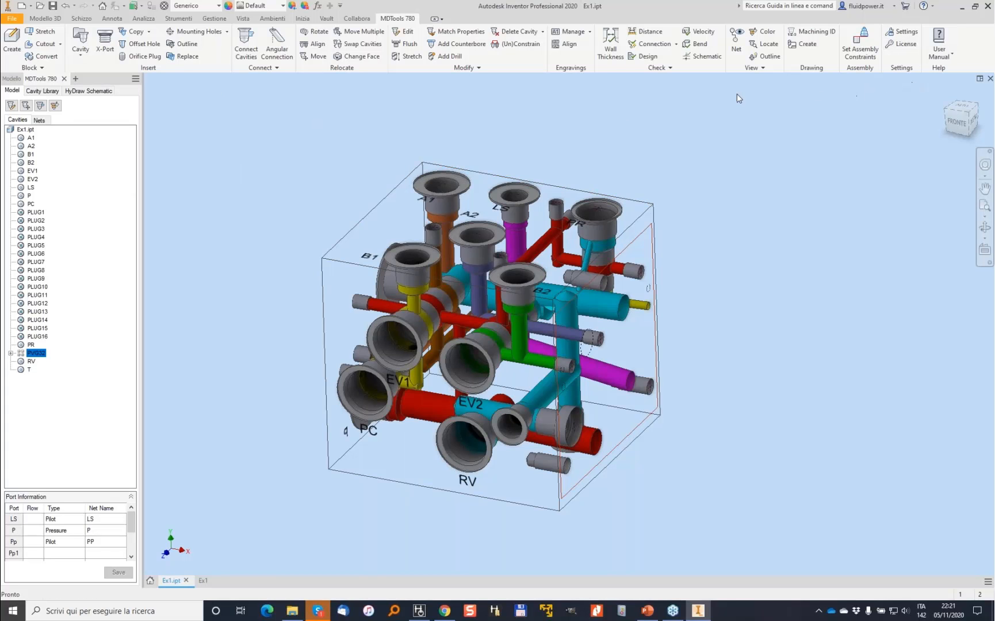
pyautogui.click(989, 78)
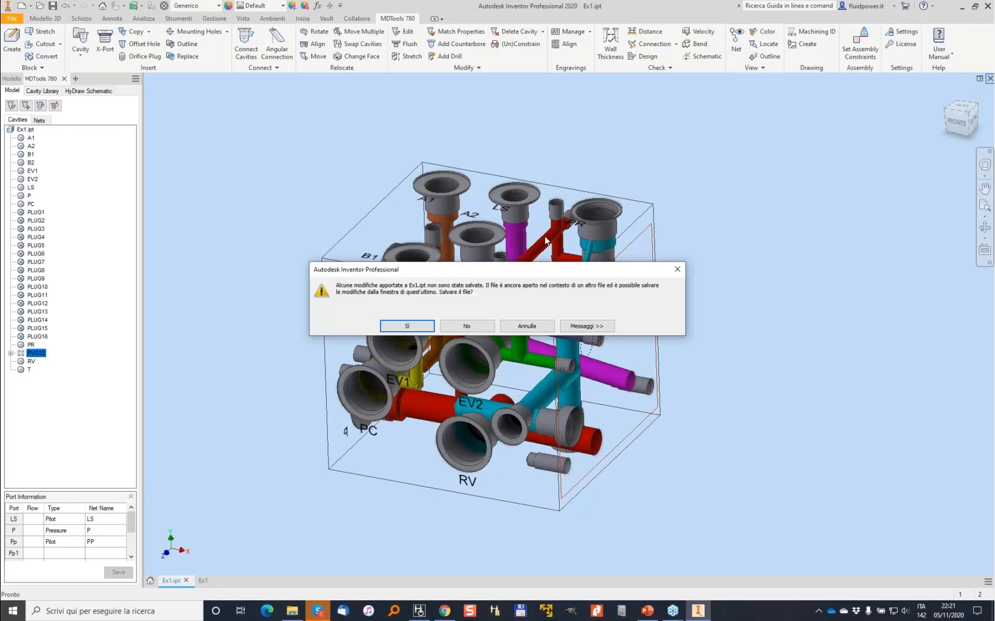
pyautogui.click(481, 330)
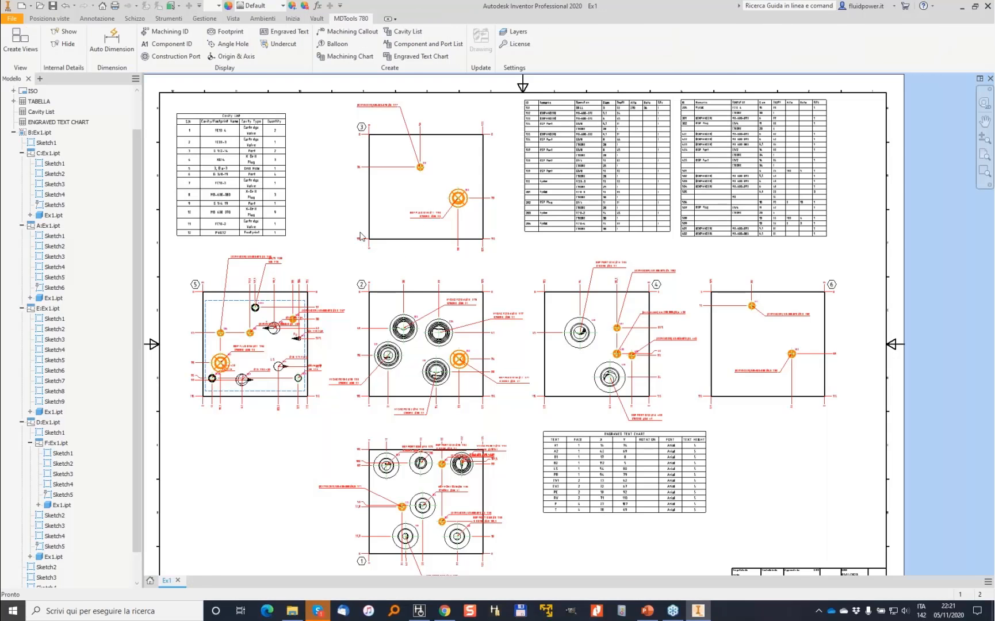
pyautogui.click(989, 78)
pyautogui.click(468, 325)
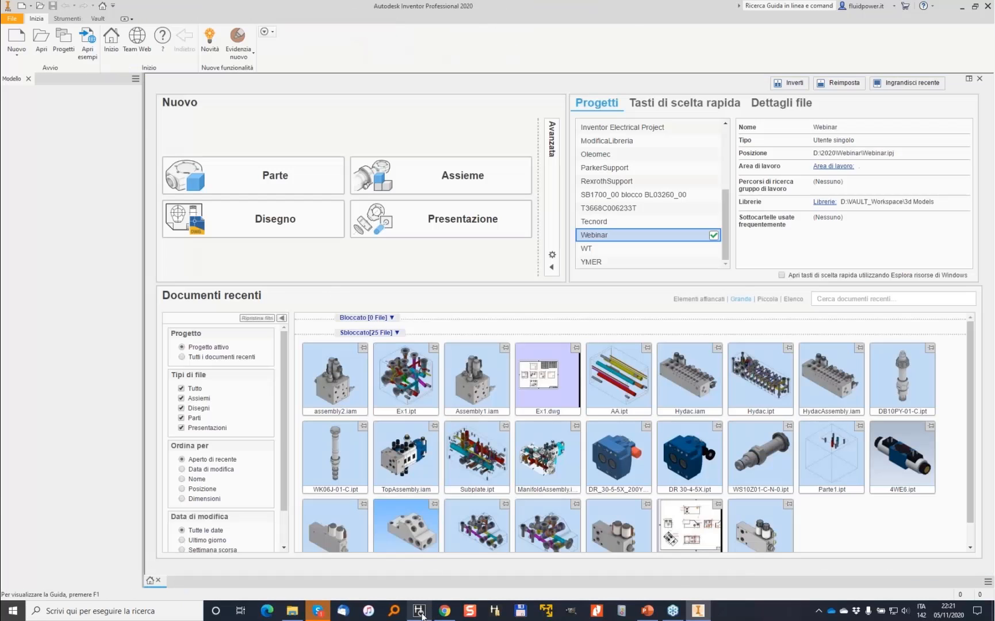
# Switch to the PVGCustomInlet schematic in HyDraw CAD, clear the net highlight and list its components and ports
pyautogui.click(421, 615)
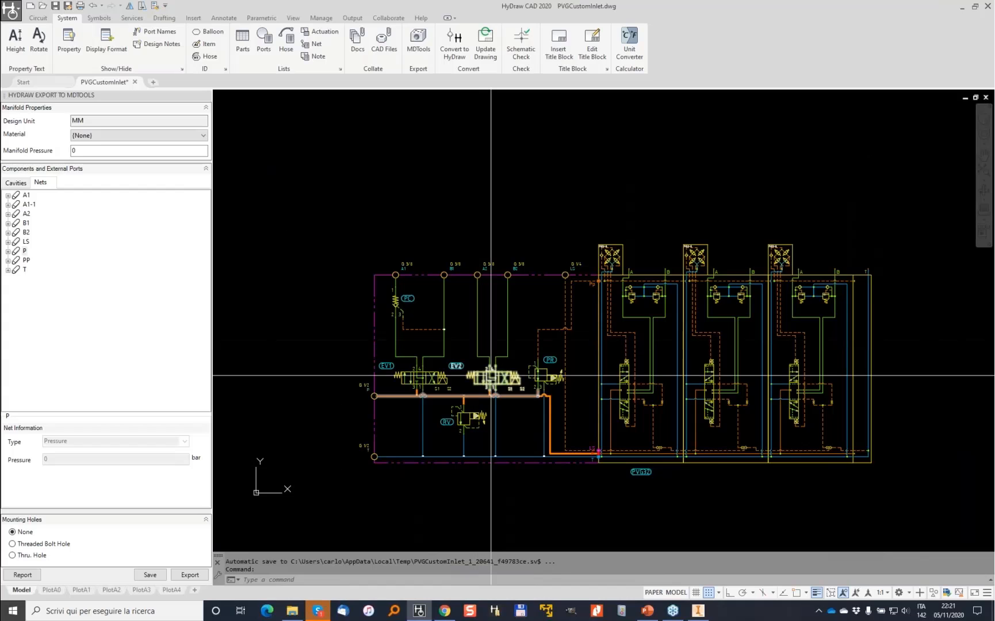
pyautogui.moveTo(476, 340); pyautogui.dragTo(372, 264, button='middle')
pyautogui.press('Escape')
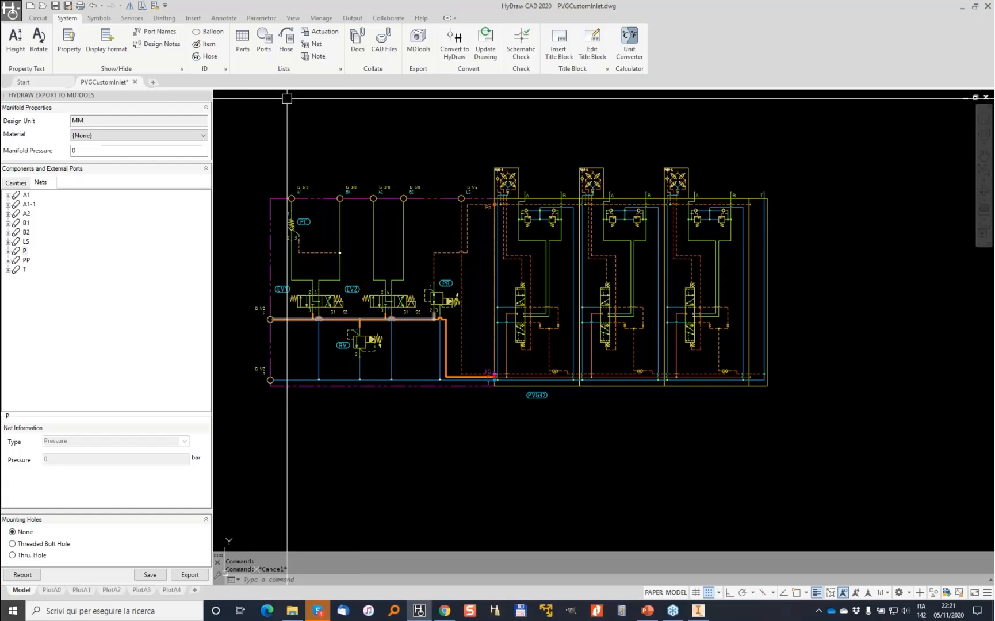
pyautogui.click(25, 184)
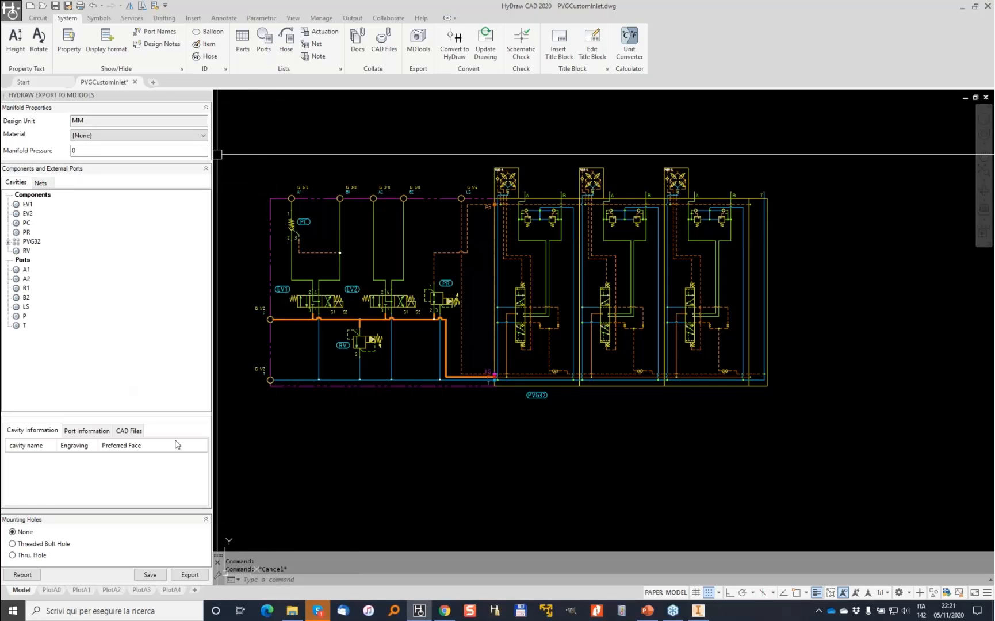
# Export the schematic's MDTools input data to the Desktop as an XML file named Webinar2
pyautogui.click(197, 575)
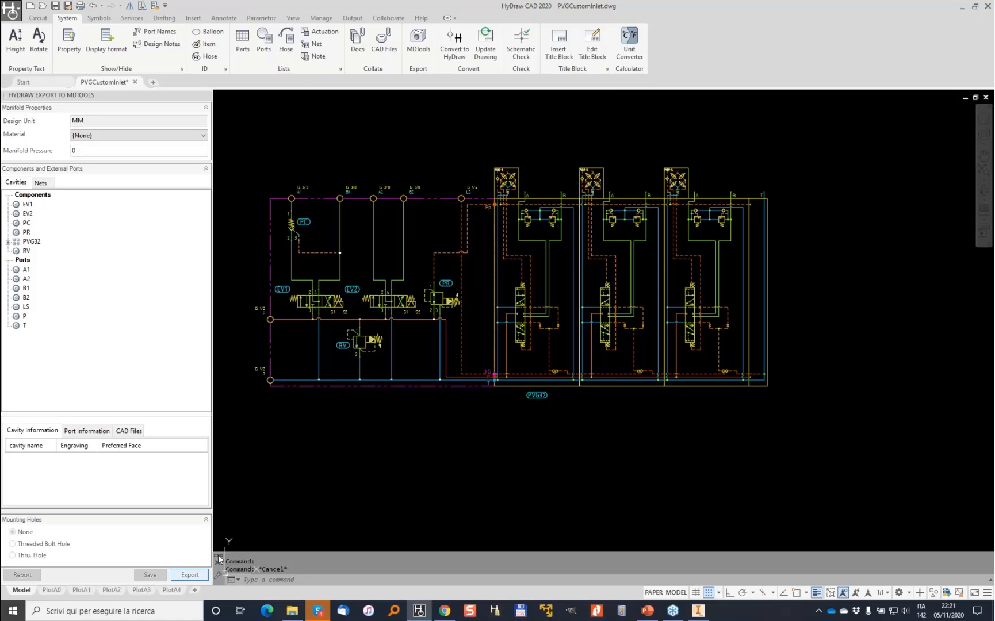
pyautogui.moveTo(246, 190); pyautogui.dragTo(234, 70)
pyautogui.click(132, 81)
pyautogui.click(74, 220)
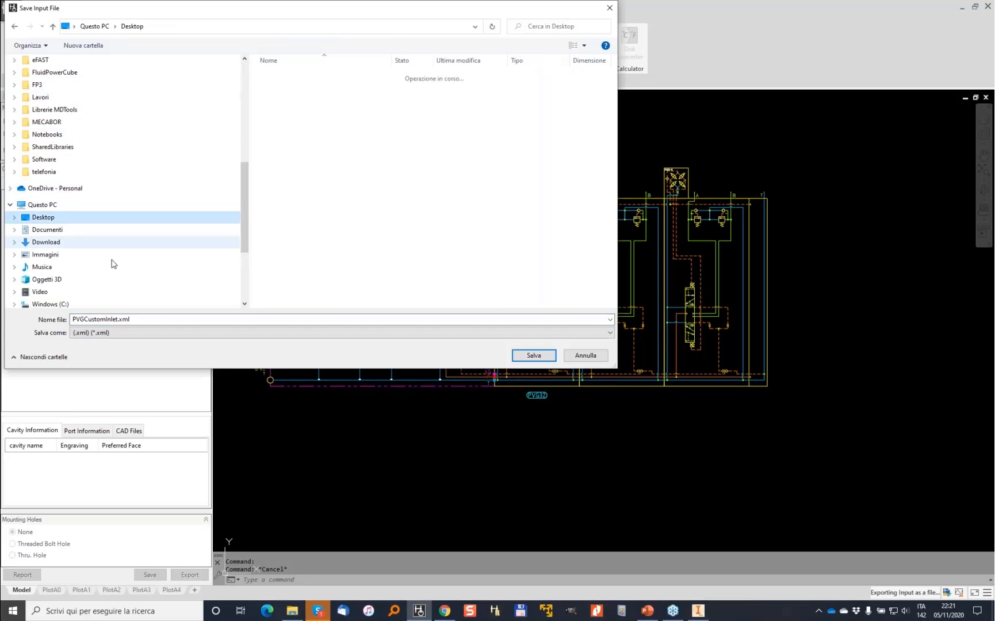
pyautogui.click(155, 318)
pyautogui.write('Webinar2')
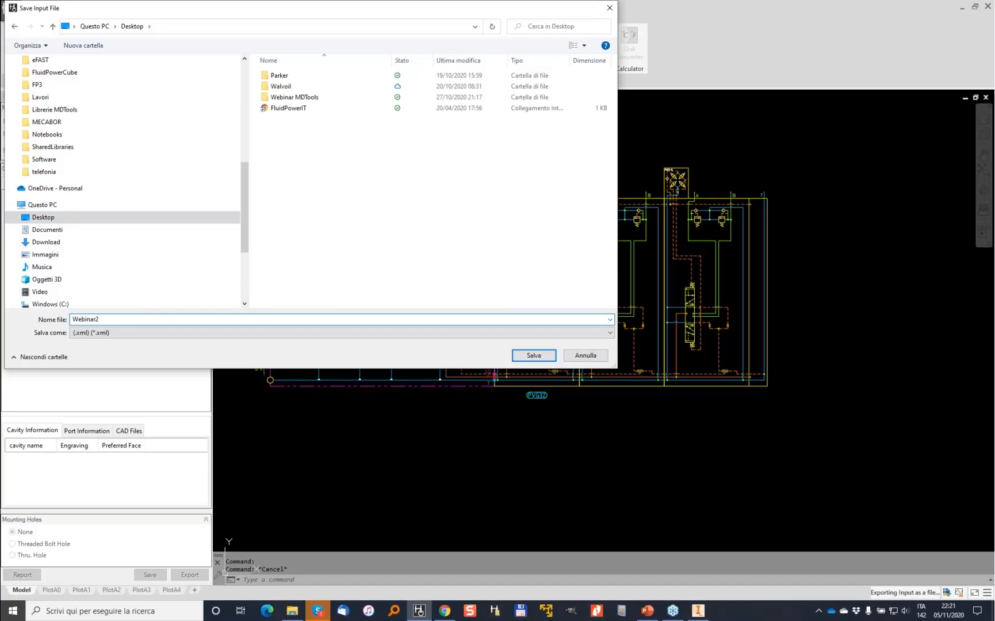
pyautogui.press('Return')
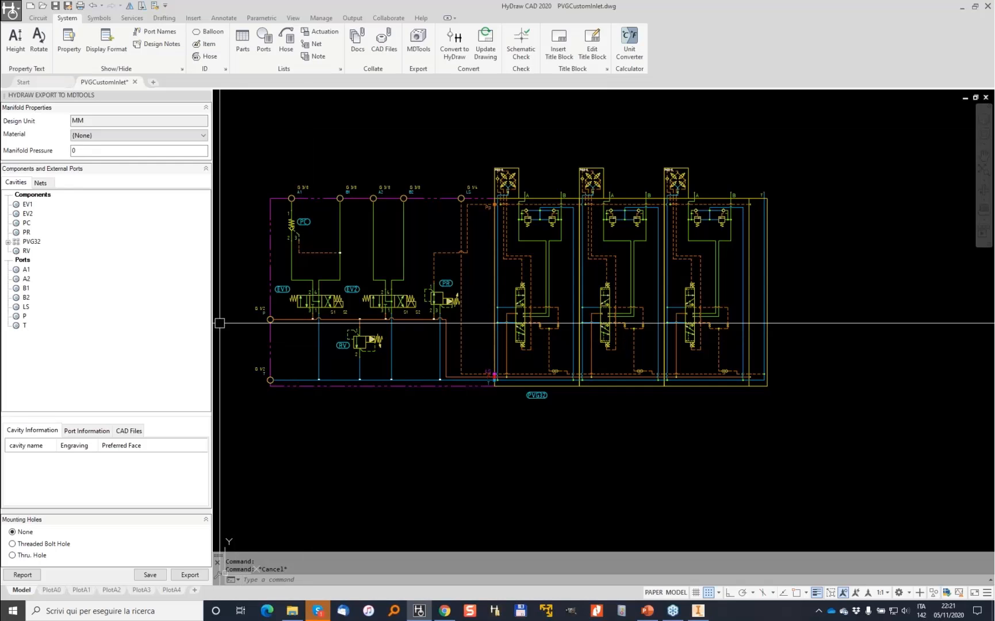
# Examine the cavity information, port information and CAD files assigned to component EV2
pyautogui.click(26, 214)
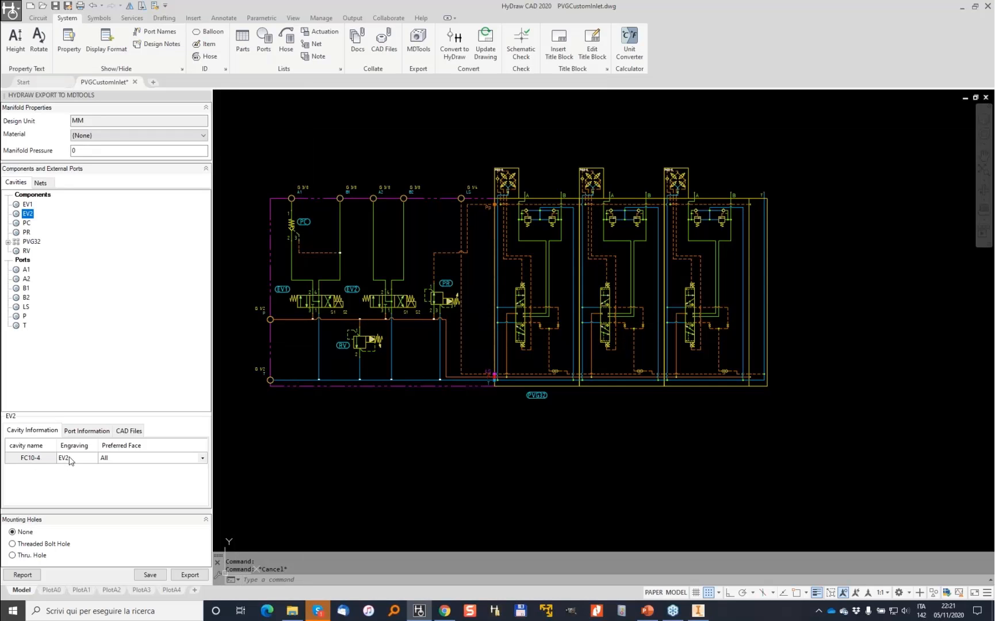
pyautogui.click(79, 432)
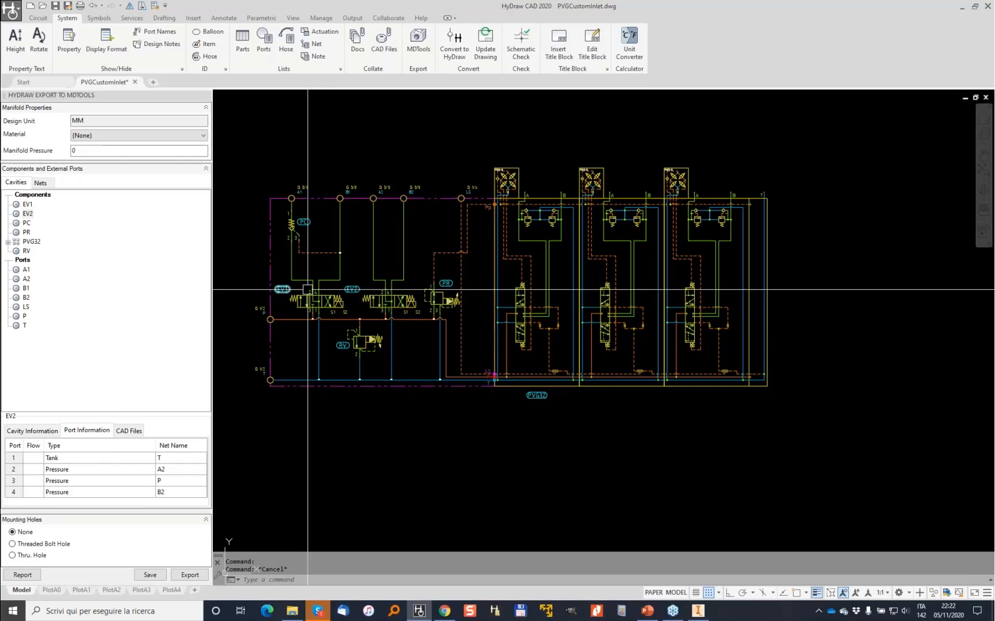
pyautogui.click(141, 431)
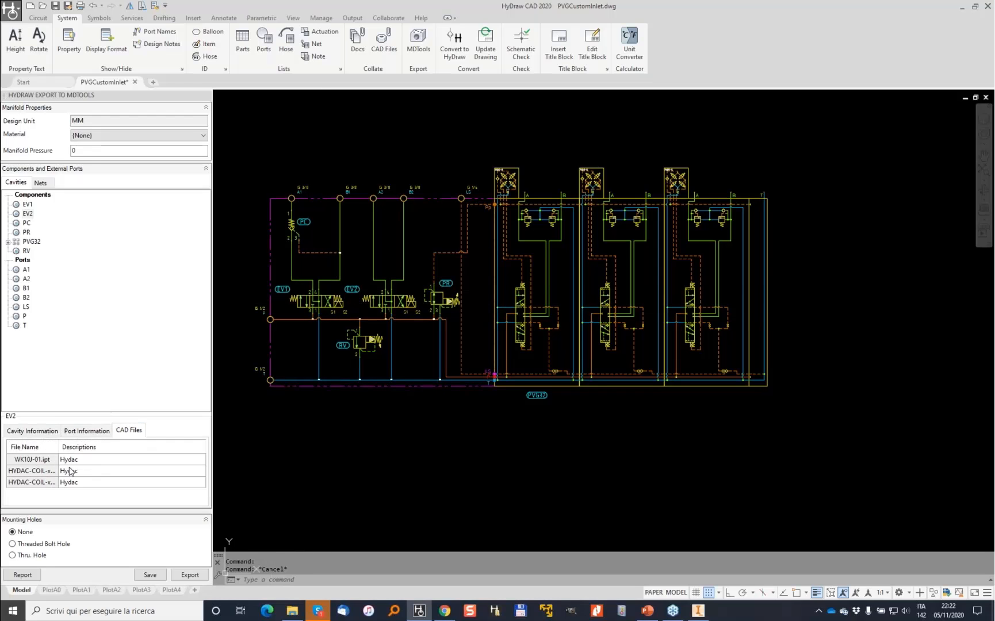
pyautogui.click(89, 464)
pyautogui.click(82, 472)
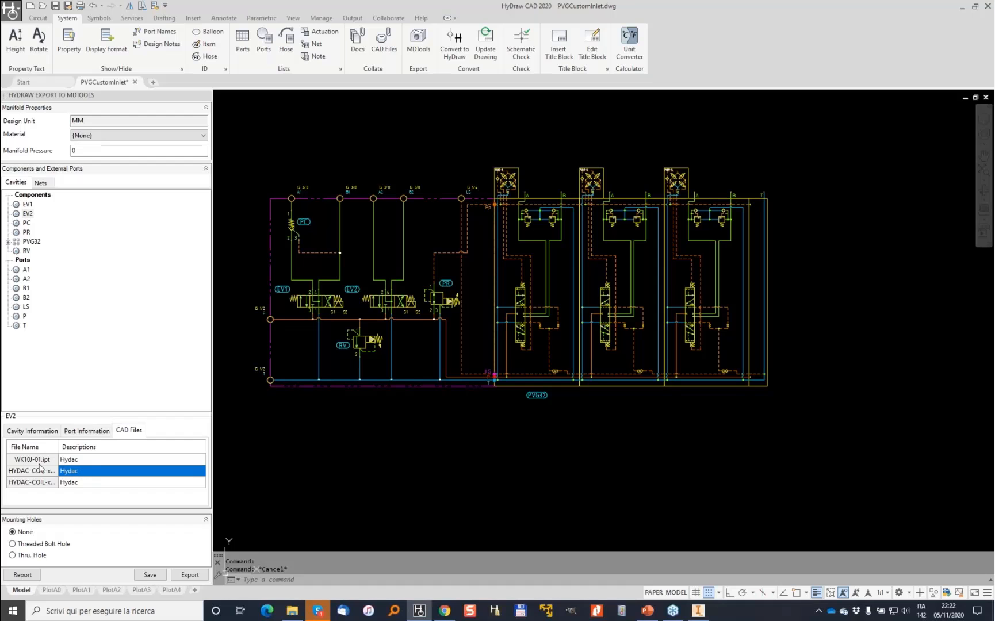
pyautogui.click(91, 464)
pyautogui.click(87, 472)
pyautogui.click(88, 482)
pyautogui.click(33, 430)
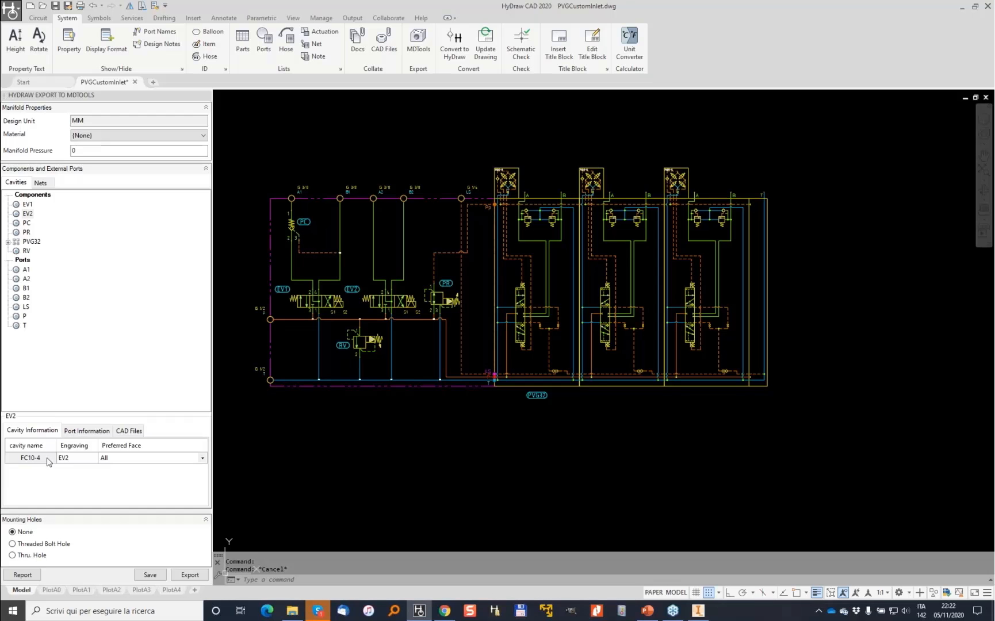
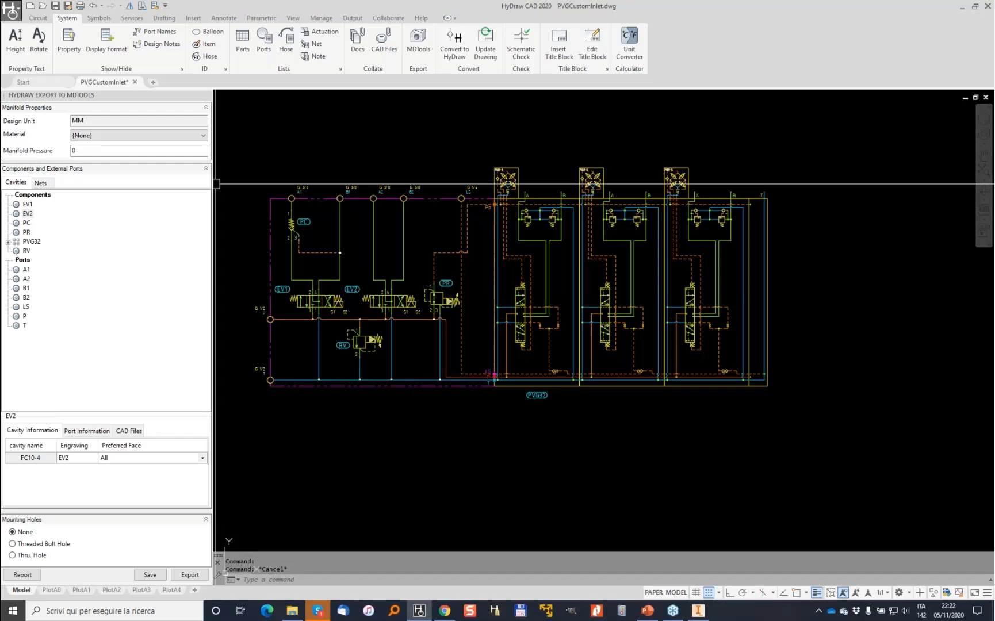
# Review the net information of B2, LS and PP, and return to the list of components and ports
pyautogui.press('Escape')
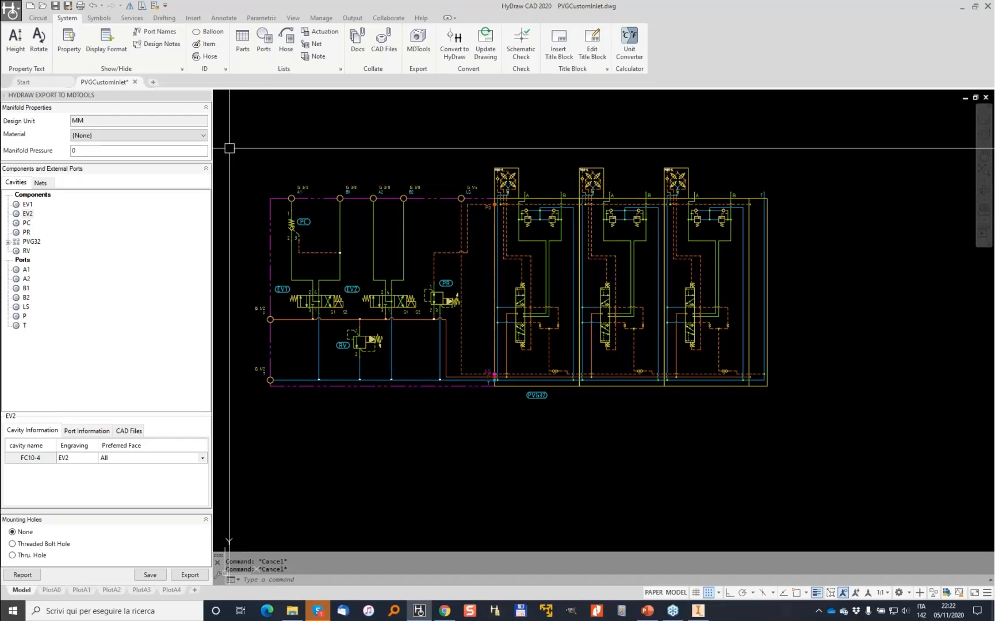
pyautogui.click(41, 183)
pyautogui.click(23, 232)
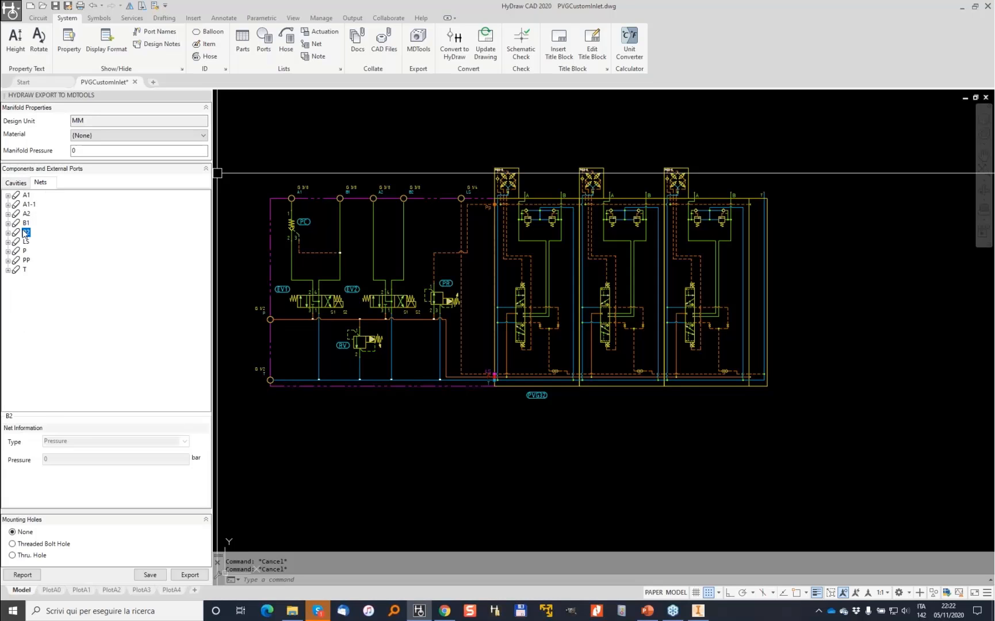
pyautogui.click(25, 241)
pyautogui.click(24, 260)
pyautogui.click(15, 182)
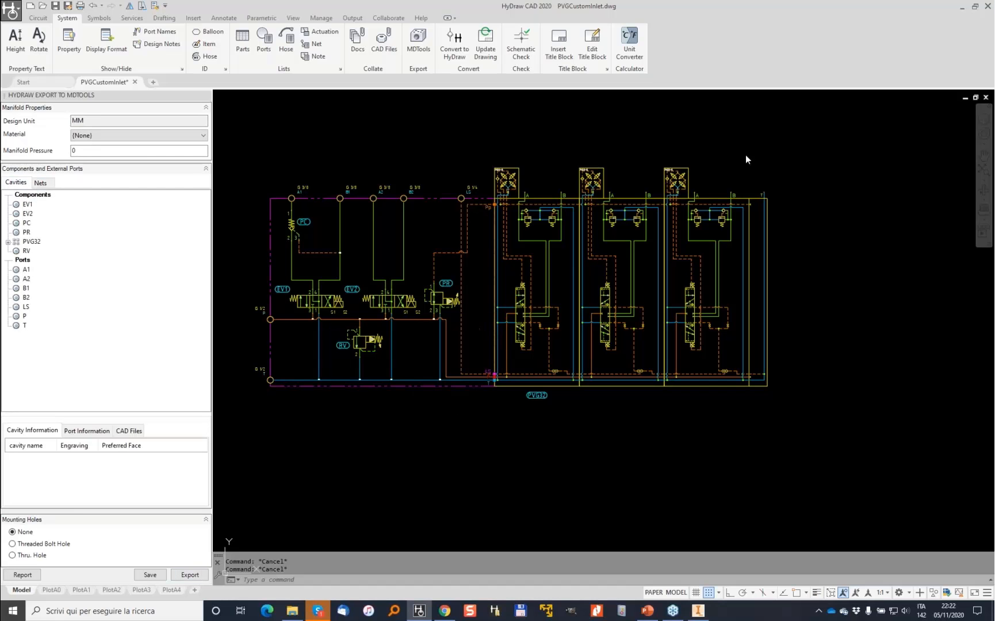
# Switch to Inventor and load the Webinar2.xml schematic file from the Desktop into the MDTools HyDraw Schematic browser
pyautogui.click(965, 6)
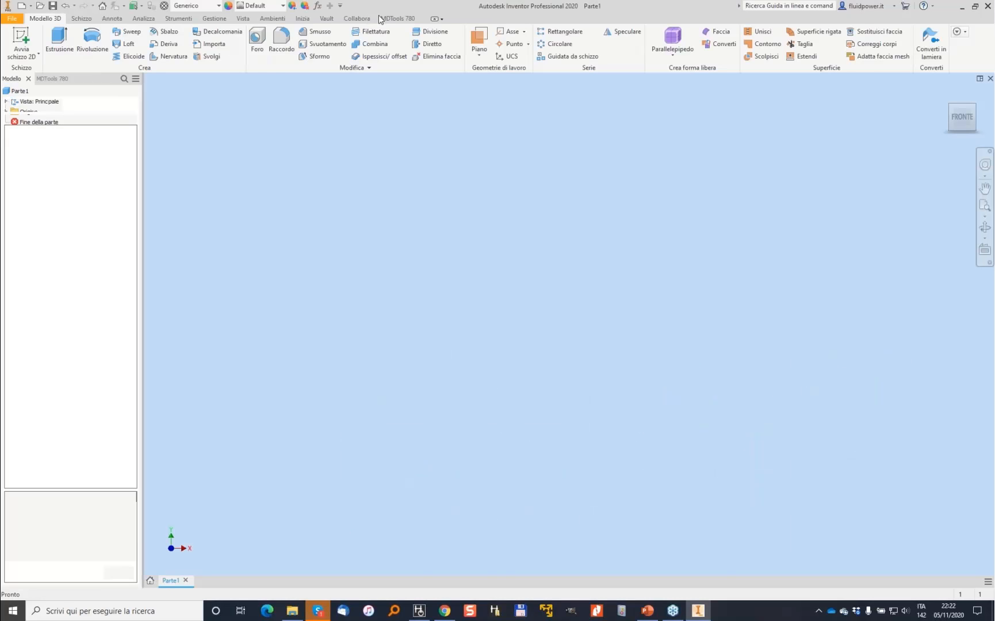
pyautogui.click(399, 19)
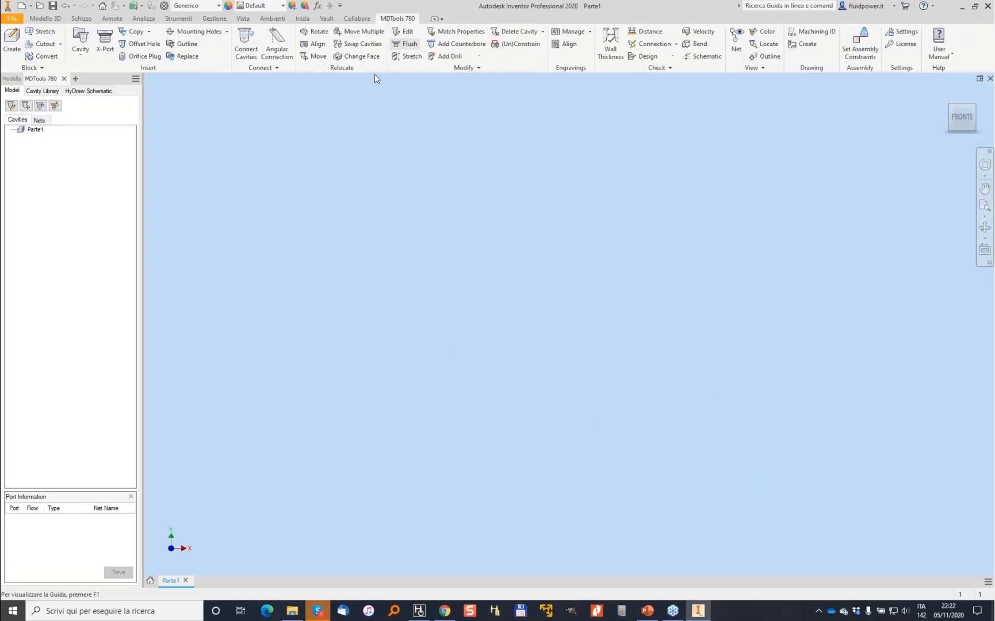
pyautogui.click(94, 93)
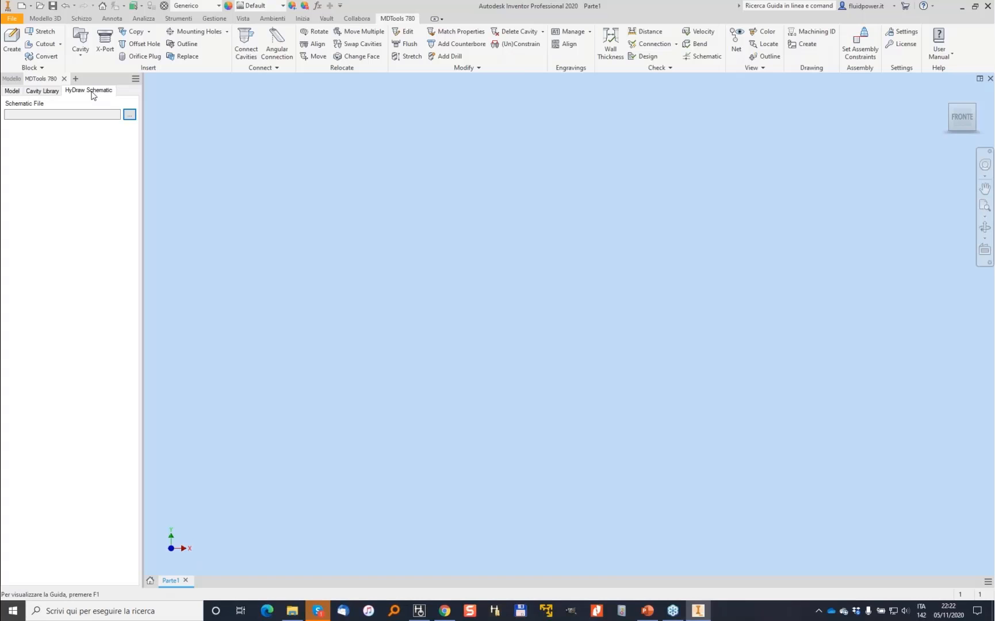
pyautogui.click(129, 114)
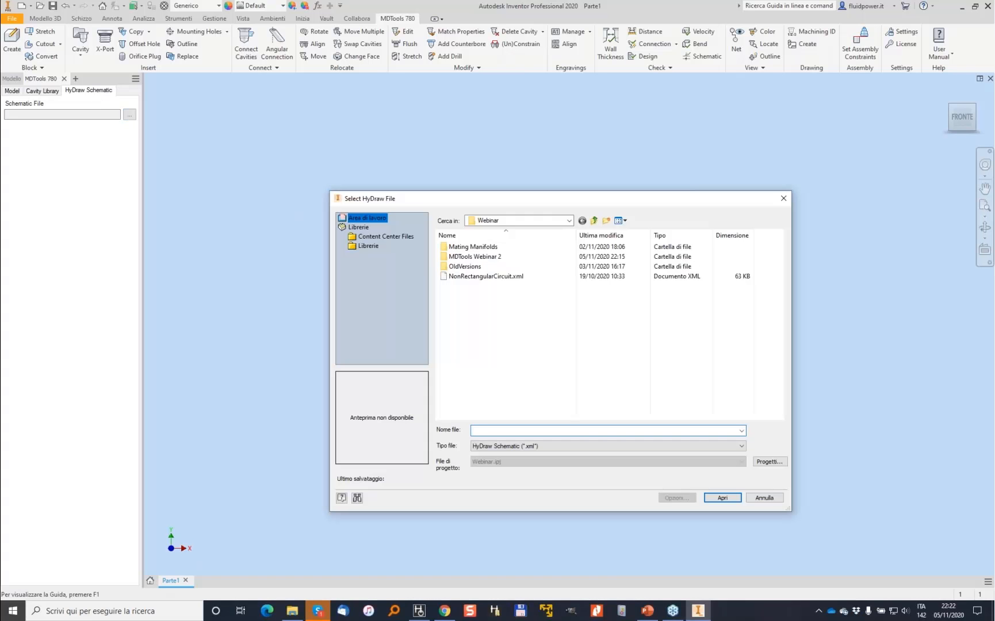
pyautogui.click(535, 221)
pyautogui.click(534, 221)
pyautogui.click(534, 221)
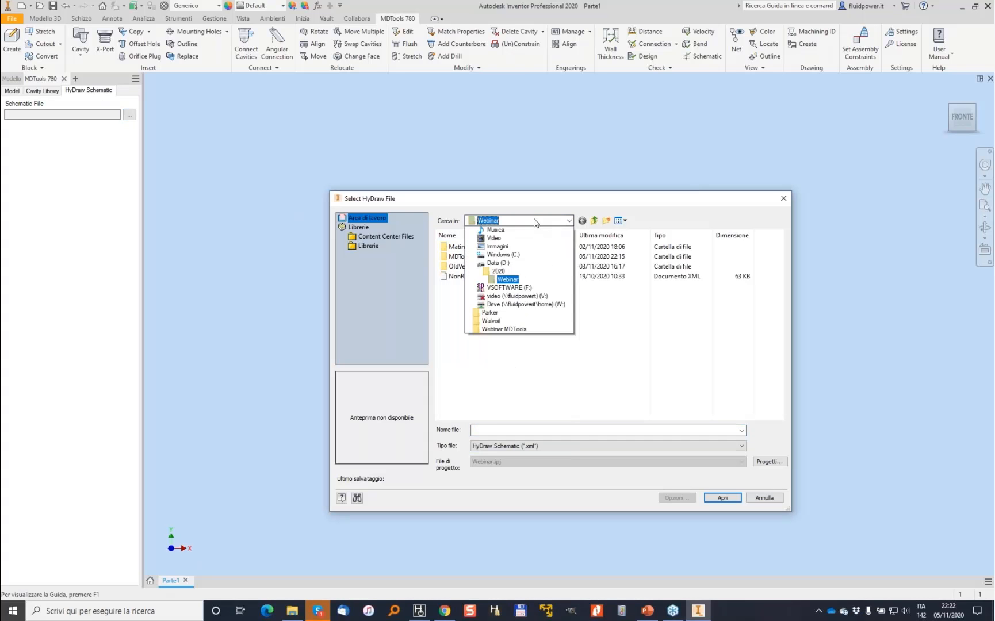
pyautogui.click(501, 239)
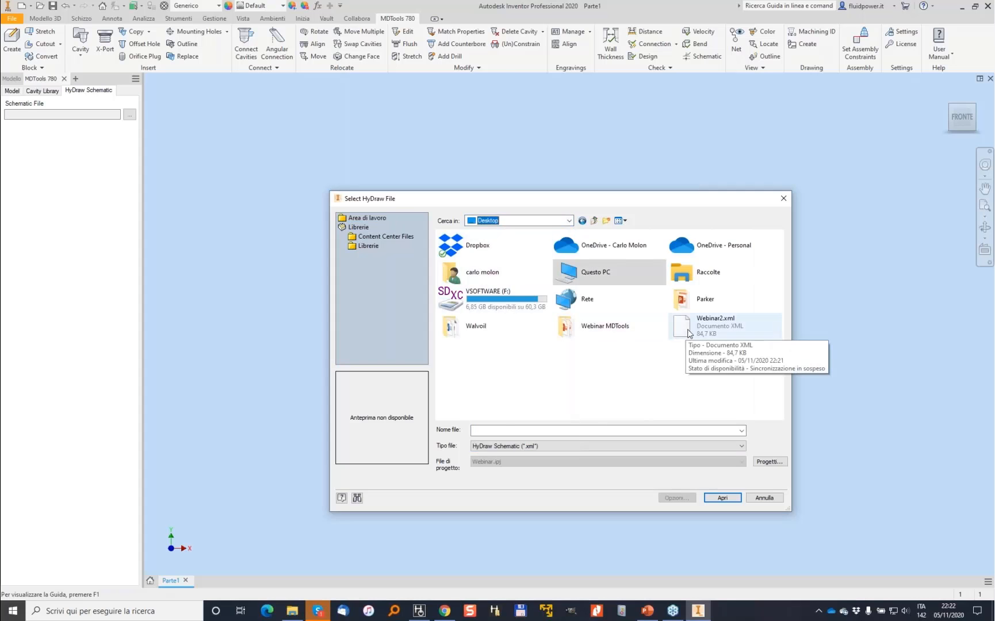
pyautogui.doubleClick(689, 330)
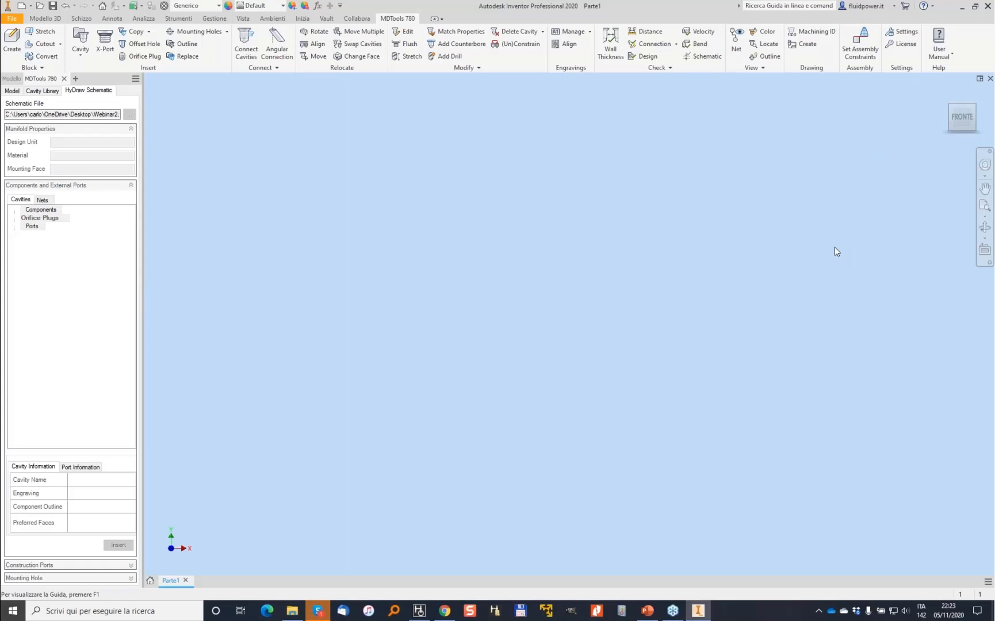
pyautogui.click(859, 273)
pyautogui.moveTo(19, 191)
pyautogui.mouseDown()
pyautogui.moveTo(11, 282)
pyautogui.moveTo(131, 480)
pyautogui.moveTo(136, 196)
pyautogui.moveTo(17, 188)
pyautogui.moveTo(26, 272)
pyautogui.moveTo(7, 221)
pyautogui.mouseUp()
pyautogui.moveTo(21, 267)
pyautogui.mouseDown()
pyautogui.moveTo(7, 280)
pyautogui.moveTo(52, 290)
pyautogui.moveTo(39, 268)
pyautogui.mouseUp()
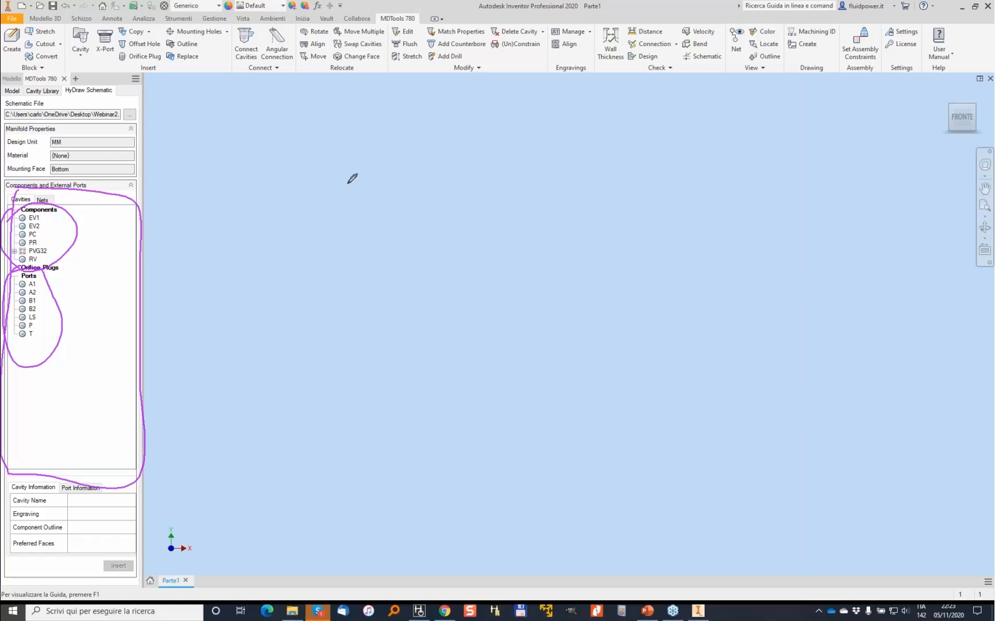
# Examine the library path and the default net colors for cavities in the MDTools settings
pyautogui.click(907, 33)
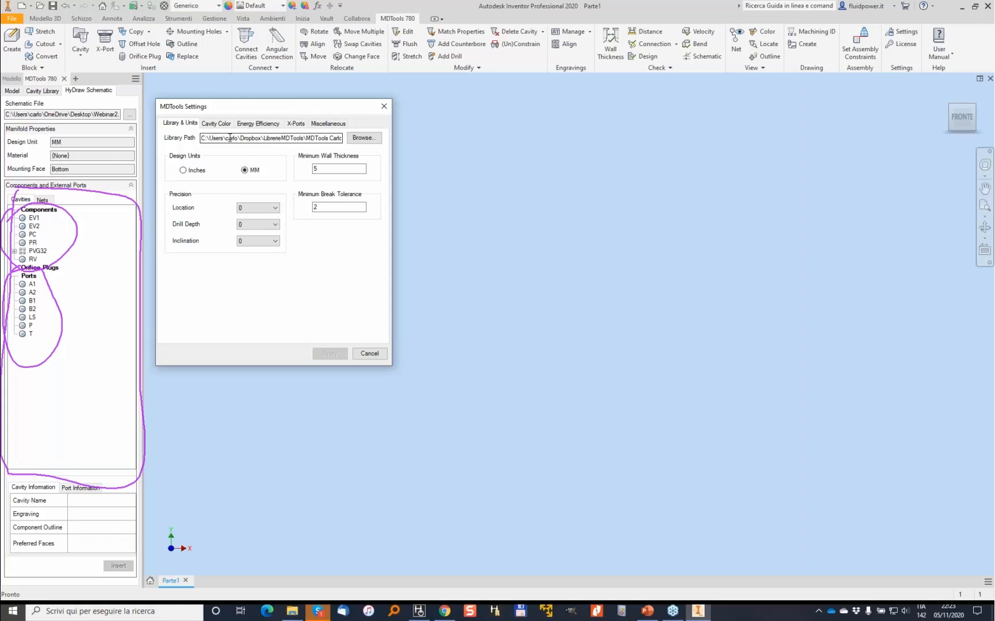
pyautogui.moveTo(214, 141); pyautogui.dragTo(345, 141)
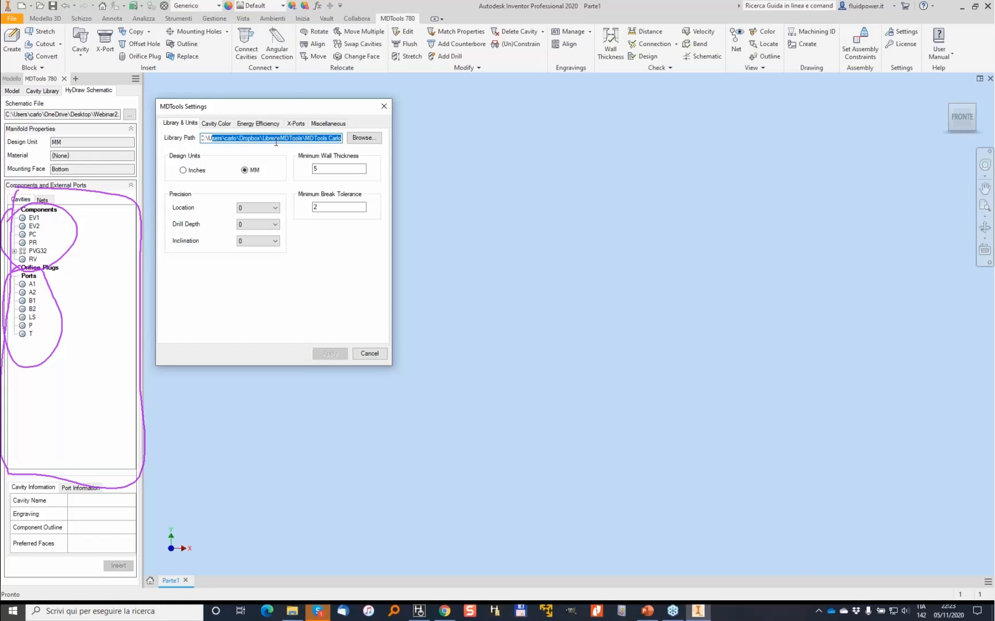
pyautogui.click(216, 124)
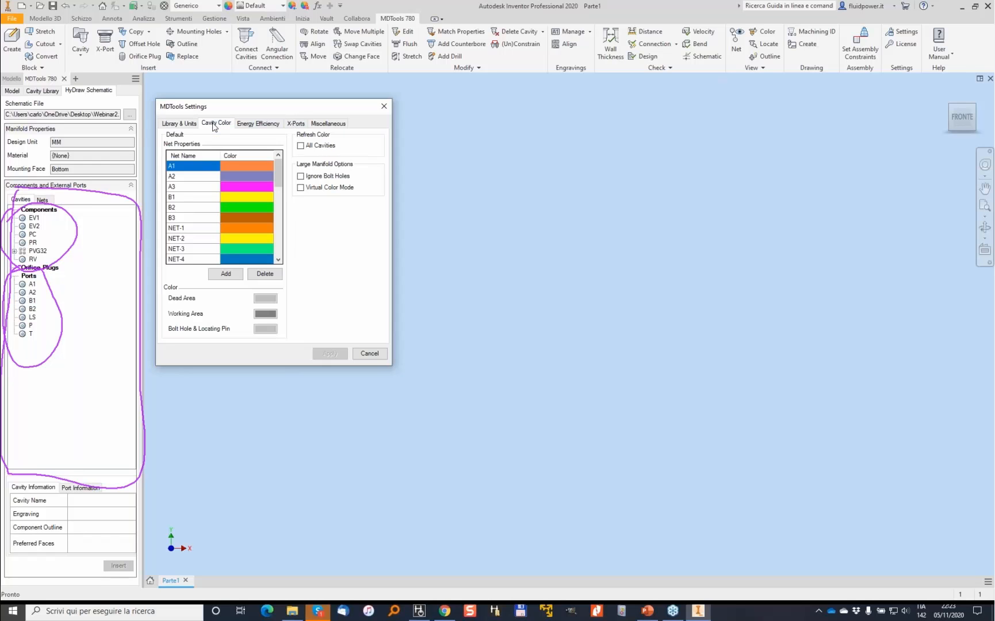
pyautogui.moveTo(278, 178)
pyautogui.mouseDown()
pyautogui.moveTo(280, 241)
pyautogui.moveTo(282, 178)
pyautogui.mouseUp()
pyautogui.moveTo(279, 173); pyautogui.dragTo(280, 253)
pyautogui.click(183, 228)
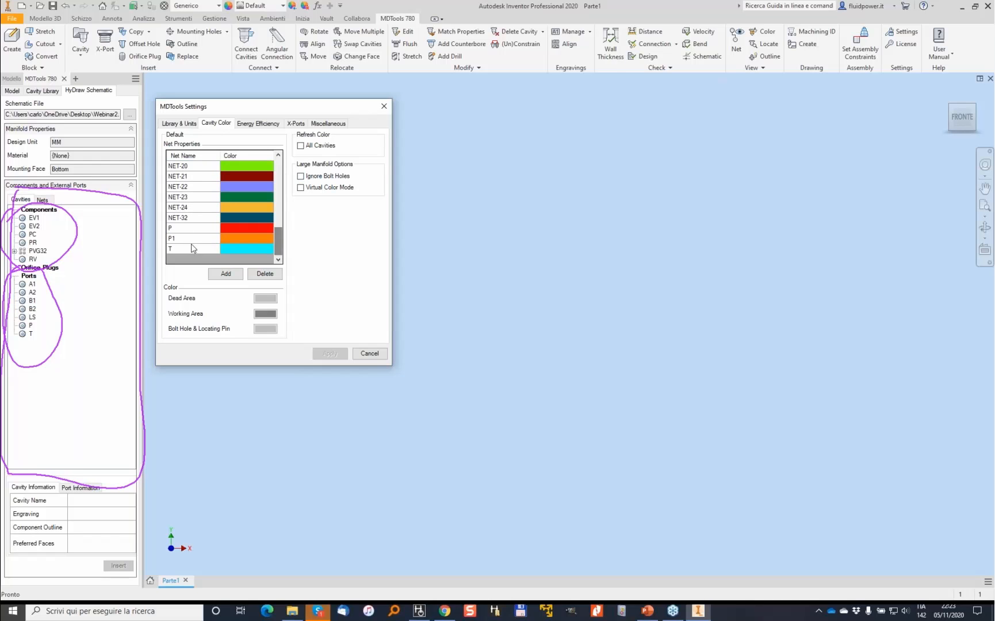
pyautogui.click(203, 230)
pyautogui.click(173, 240)
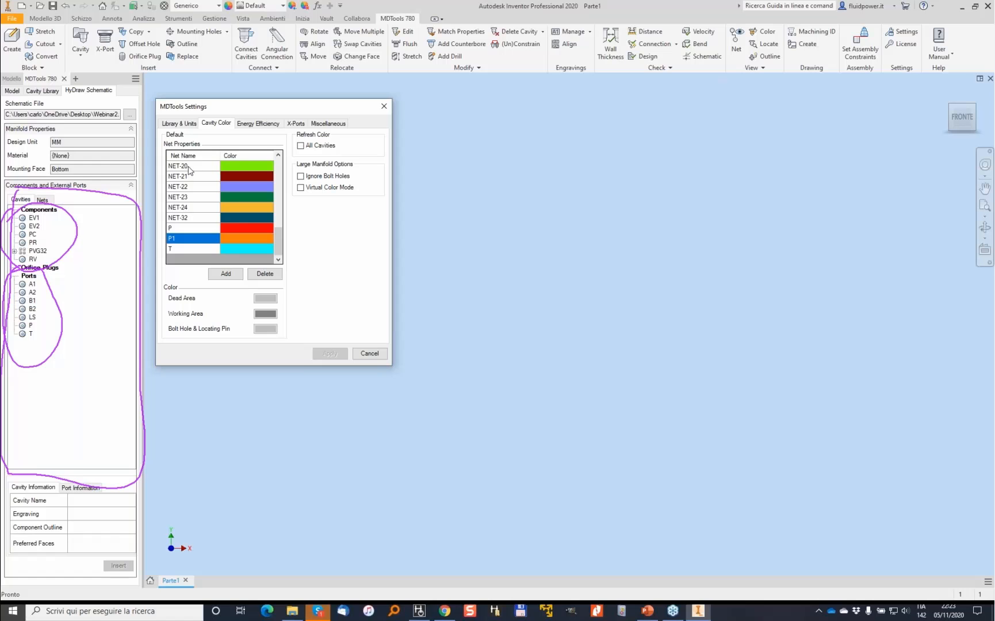
# Remove all BSP plug cavities from the preferred X-Port cavities
pyautogui.click(297, 123)
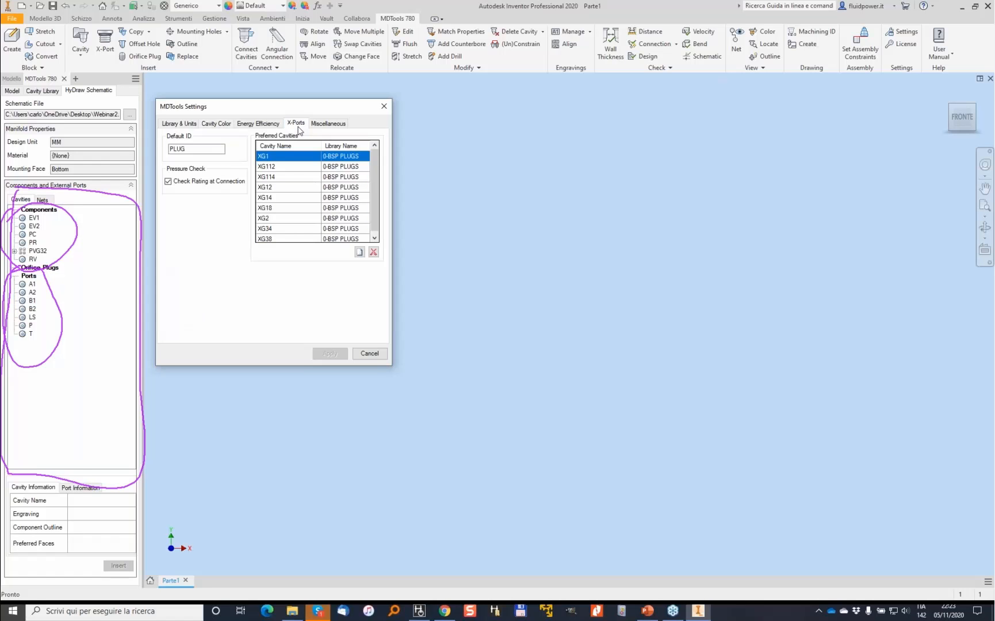
pyautogui.moveTo(373, 172); pyautogui.dragTo(368, 195)
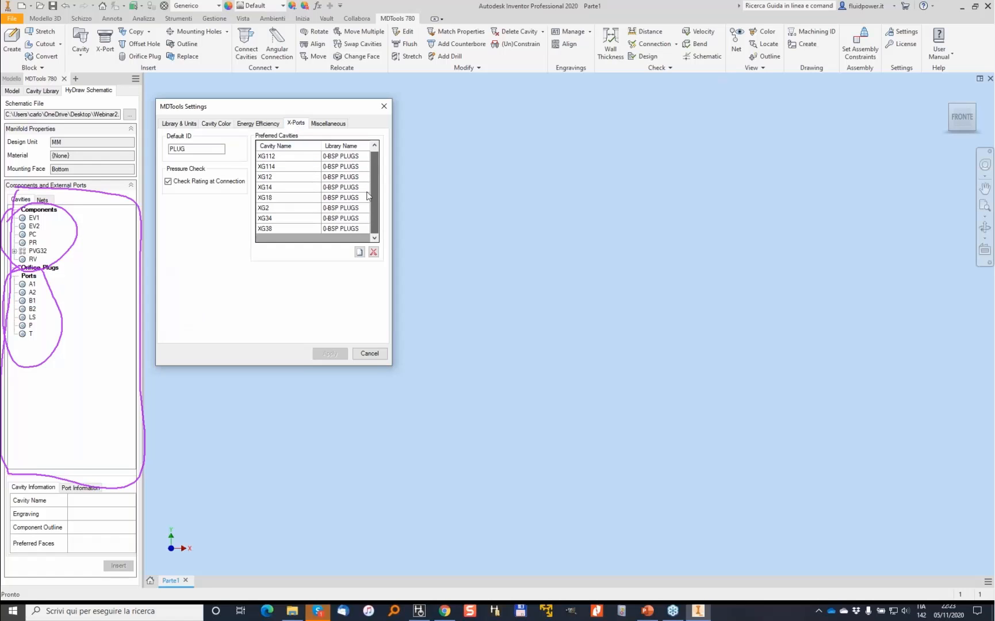
pyautogui.keyDown('shift'); pyautogui.click(335, 231); pyautogui.keyUp('shift')
pyautogui.click(373, 252)
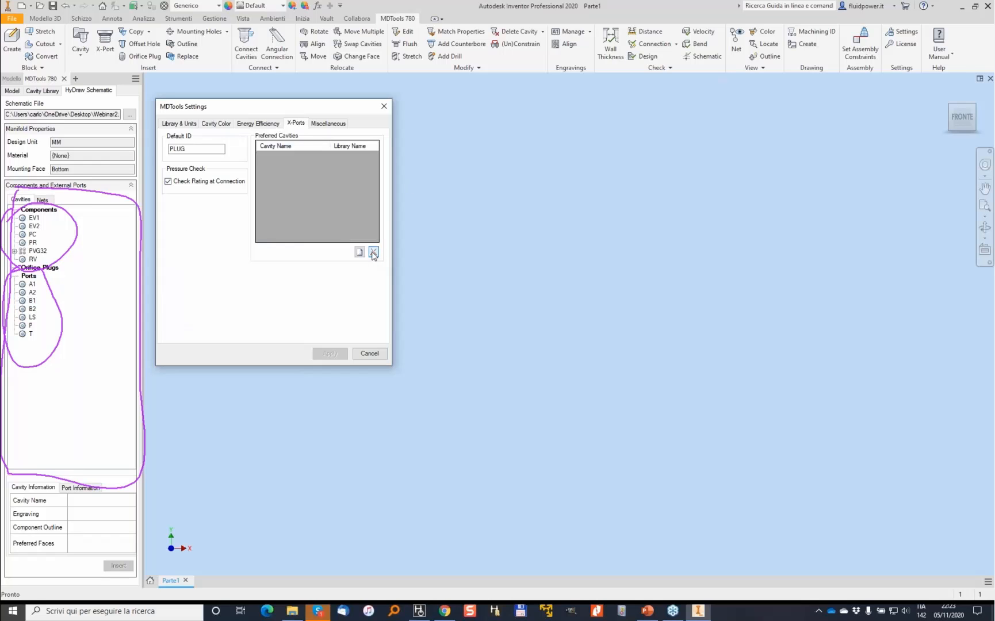
# Add all cavities of the 0-Expander Plug Ports library as preferred X-Port cavities, apply and close the settings
pyautogui.click(359, 252)
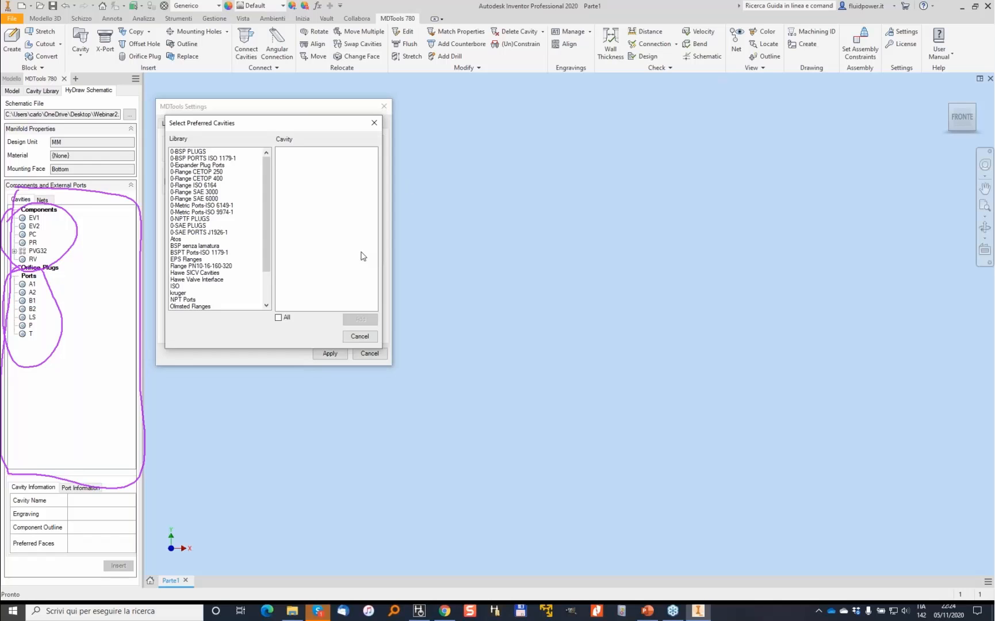
pyautogui.click(211, 165)
pyautogui.click(279, 317)
pyautogui.click(360, 319)
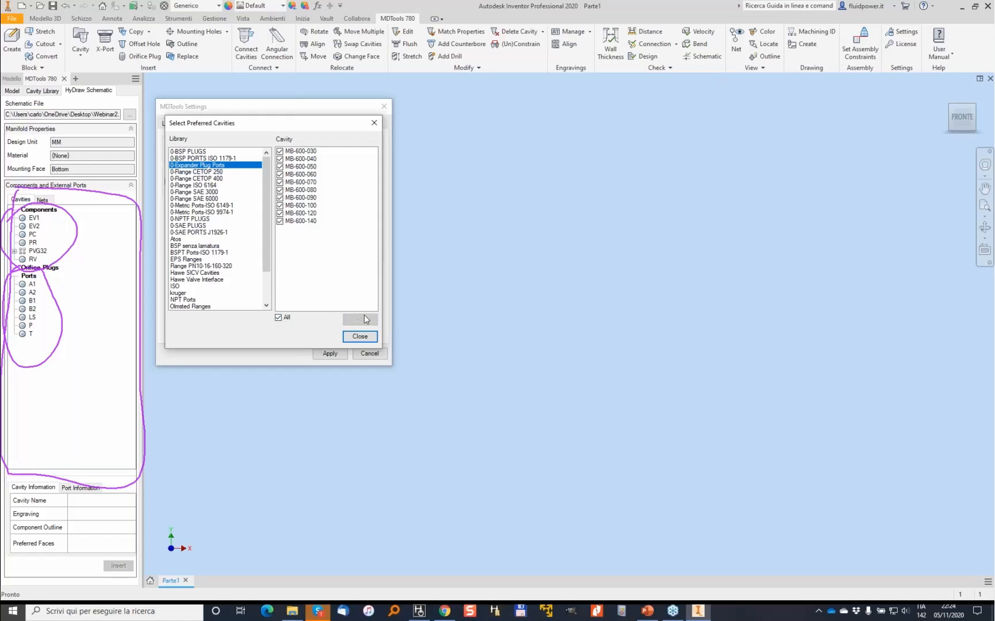
pyautogui.click(360, 337)
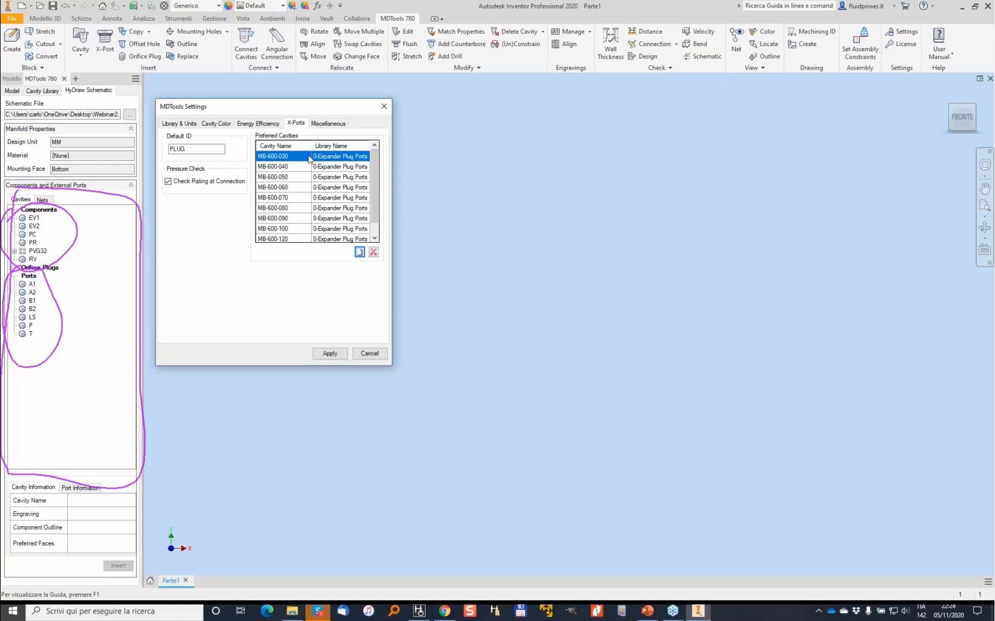
pyautogui.scroll(-1, 377, 185)
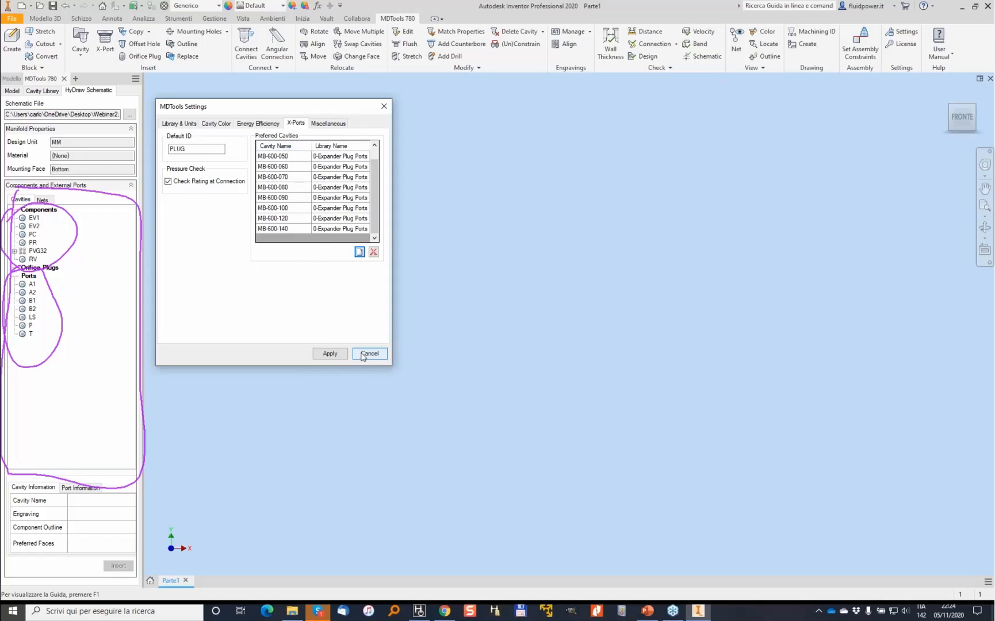
pyautogui.click(328, 355)
pyautogui.click(371, 355)
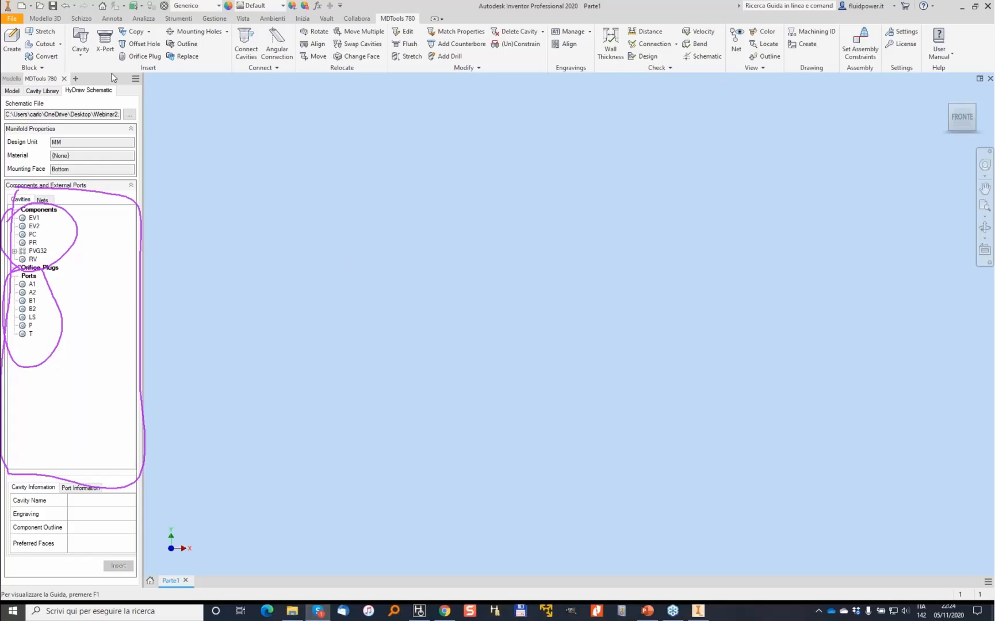
# Create an aluminum manifold block 200 mm long and 120 mm wide with the bottom as mounting face
pyautogui.click(22, 42)
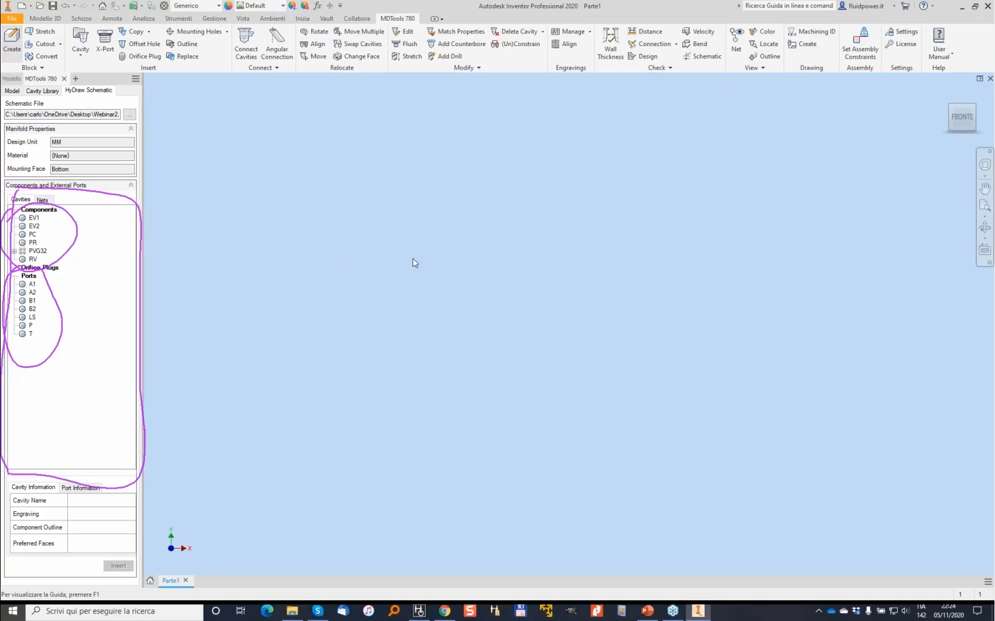
pyautogui.moveTo(310, 87); pyautogui.dragTo(414, 117)
pyautogui.click(397, 291)
pyautogui.write('120')
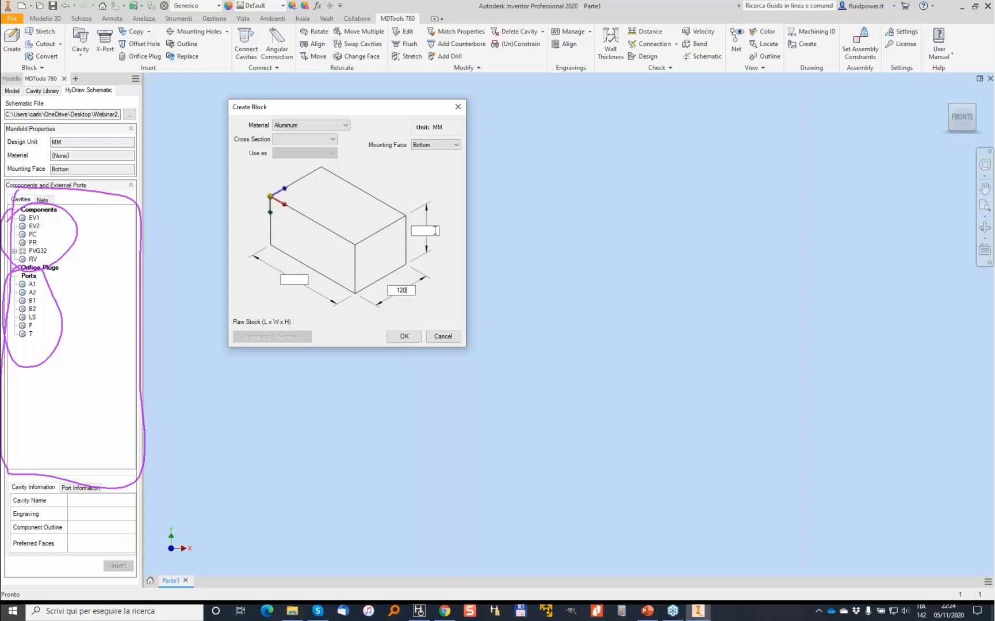
pyautogui.click(436, 231)
pyautogui.write('1')
pyautogui.click(293, 279)
pyautogui.write('200')
pyautogui.click(405, 335)
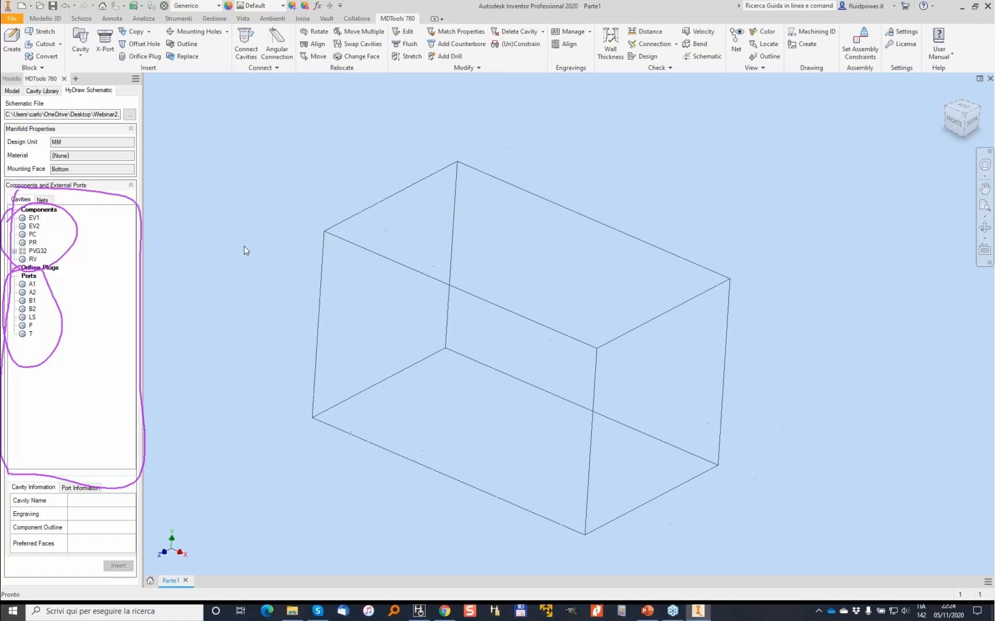
# Insert the PVG32 footprint from the schematic on the block's right end face at X 108, Y 95
pyautogui.click(36, 251)
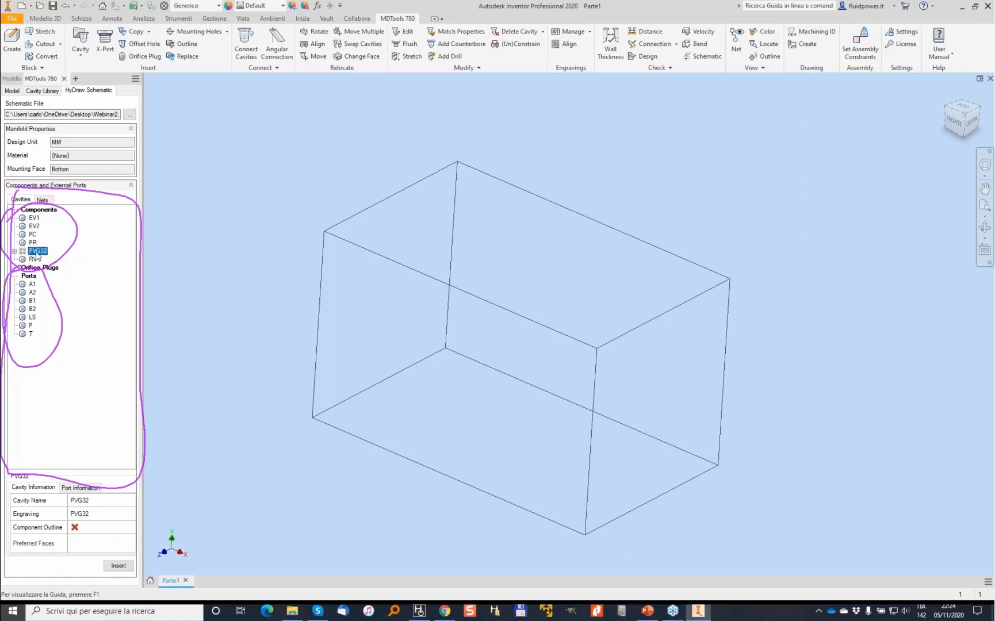
pyautogui.click(127, 571)
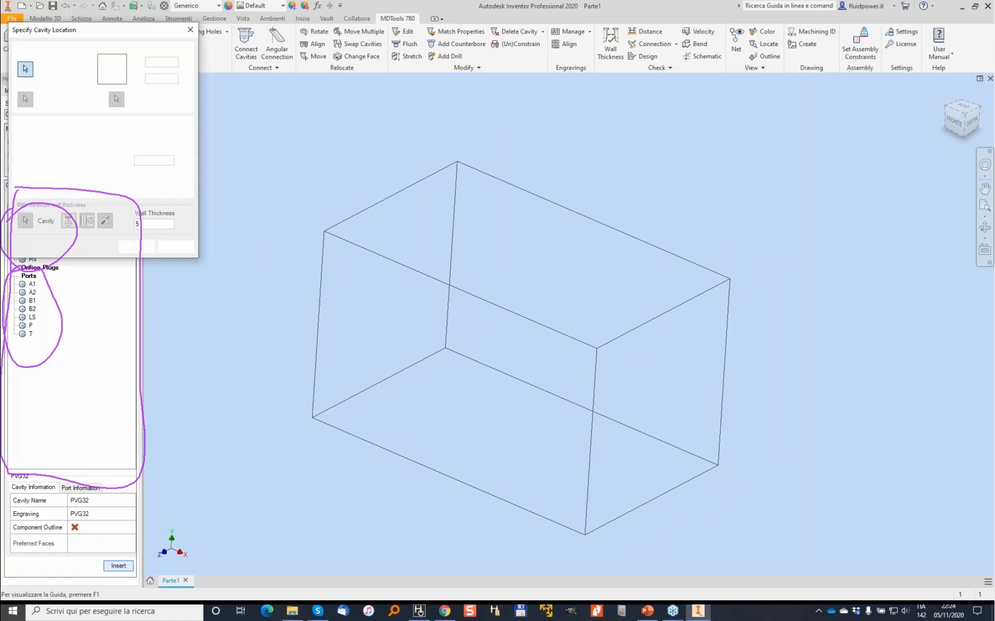
pyautogui.click(671, 357)
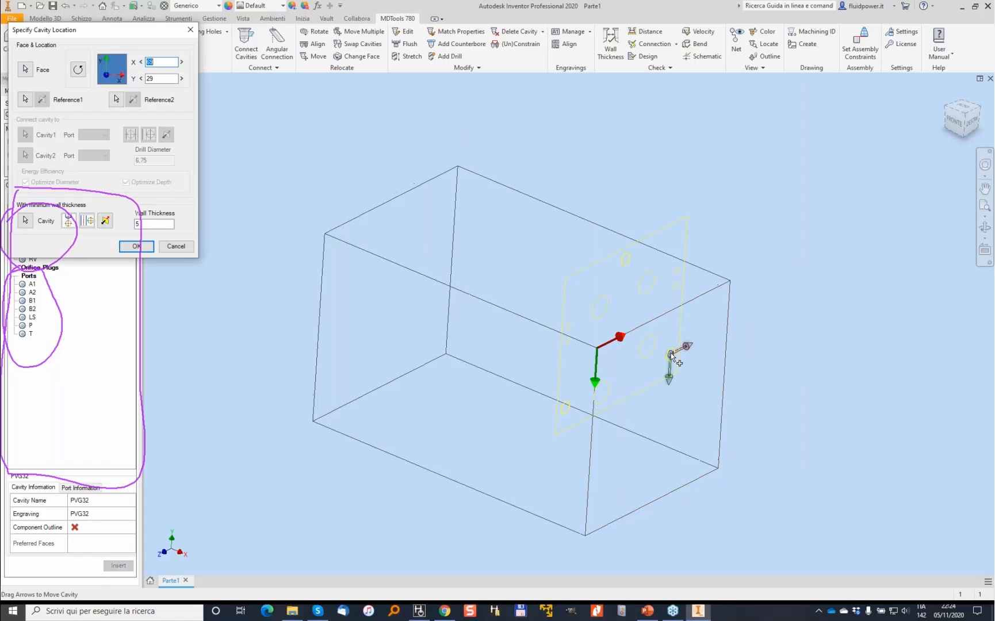
pyautogui.moveTo(613, 314); pyautogui.dragTo(625, 357)
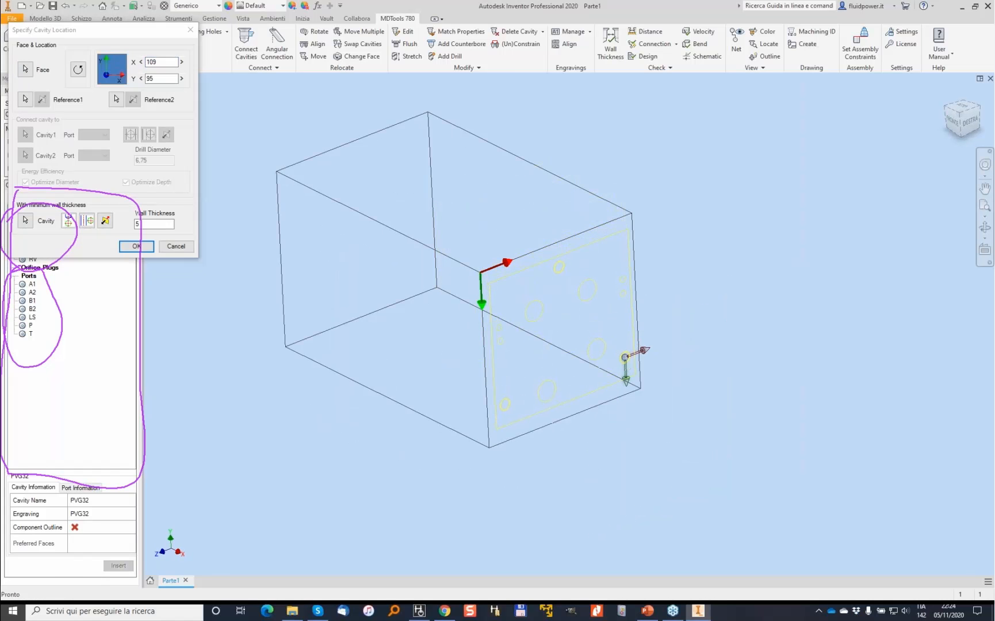
pyautogui.moveTo(654, 368); pyautogui.dragTo(652, 369)
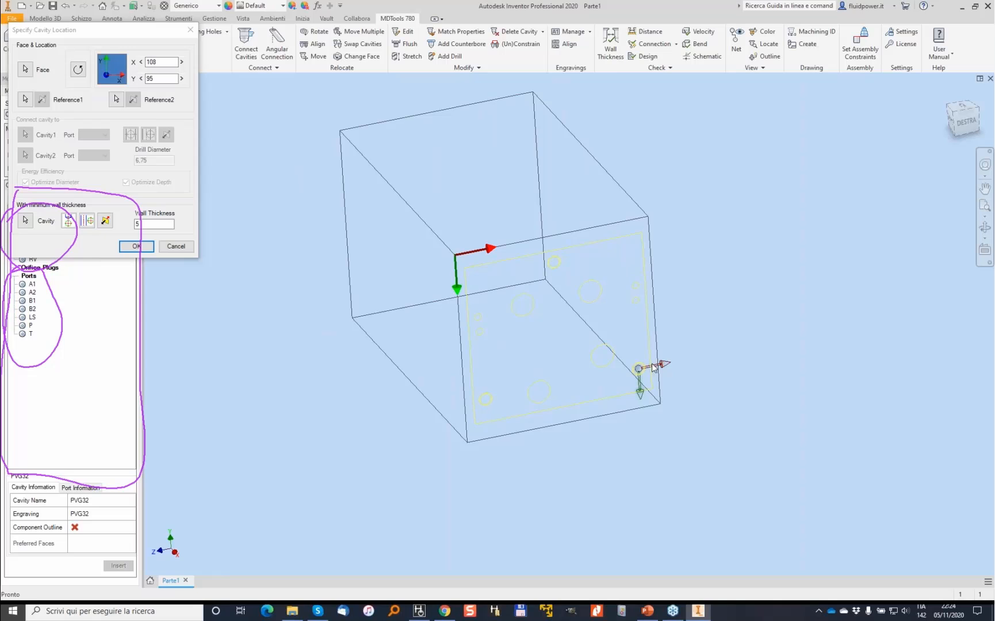
pyautogui.click(146, 243)
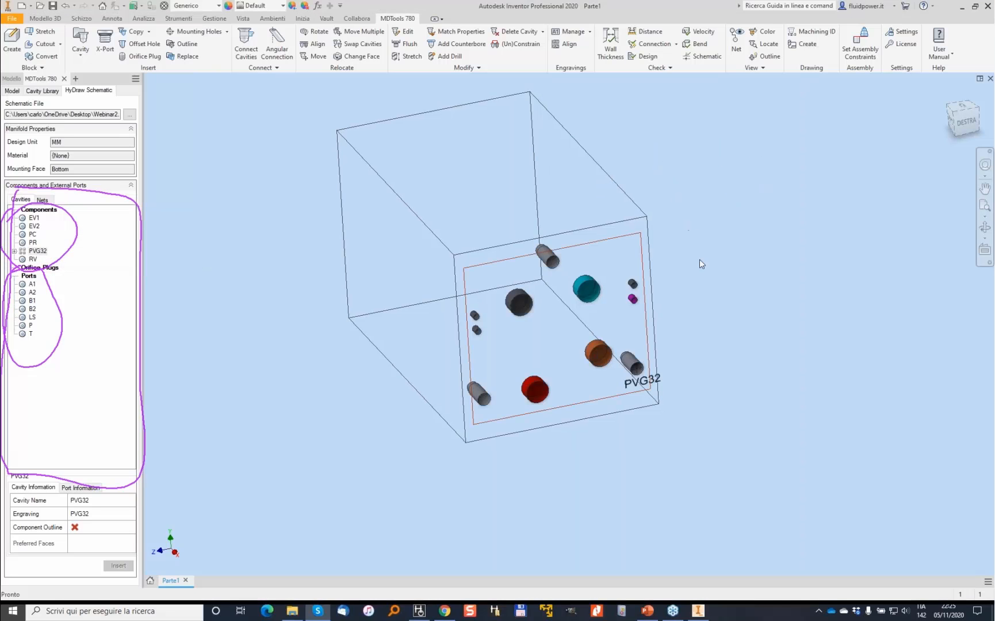
# Try to delete the large grey unconnected cavity of the PVG32 footprint, and undo the deletion
pyautogui.scroll(5, 641, 374)
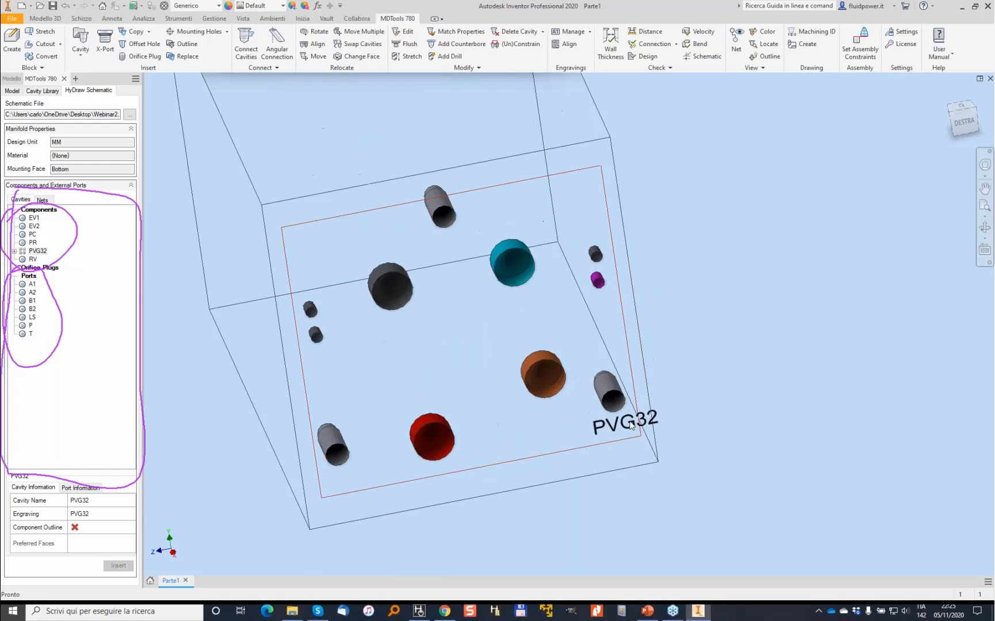
pyautogui.keyDown('shift'); pyautogui.moveTo(580, 391); pyautogui.dragTo(541, 257, button='middle'); pyautogui.keyUp('shift')
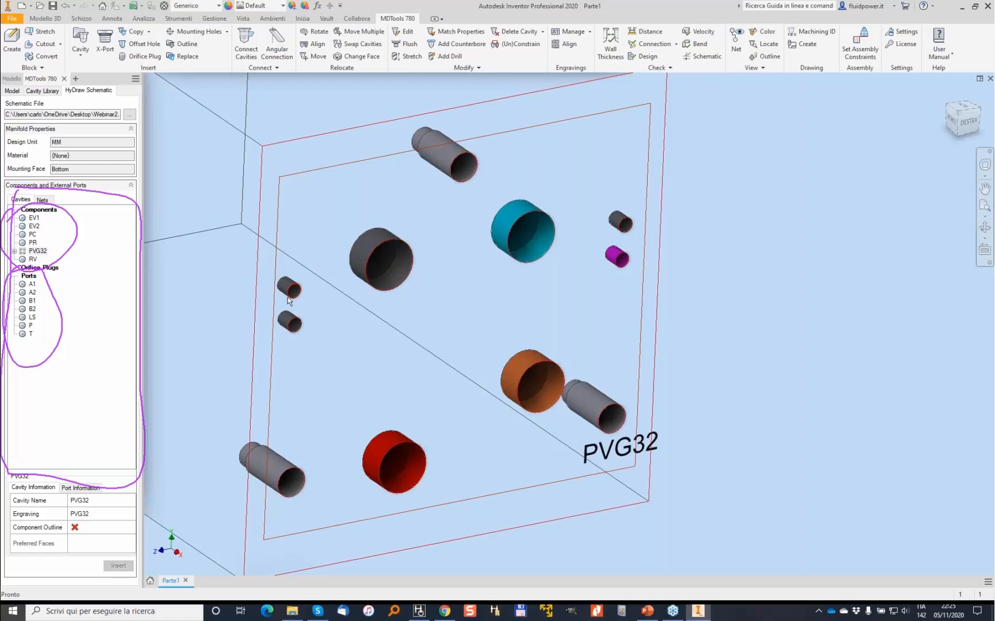
pyautogui.scroll(-2, 305, 330)
pyautogui.keyDown('shift'); pyautogui.moveTo(331, 320); pyautogui.dragTo(442, 273, button='middle'); pyautogui.keyUp('shift')
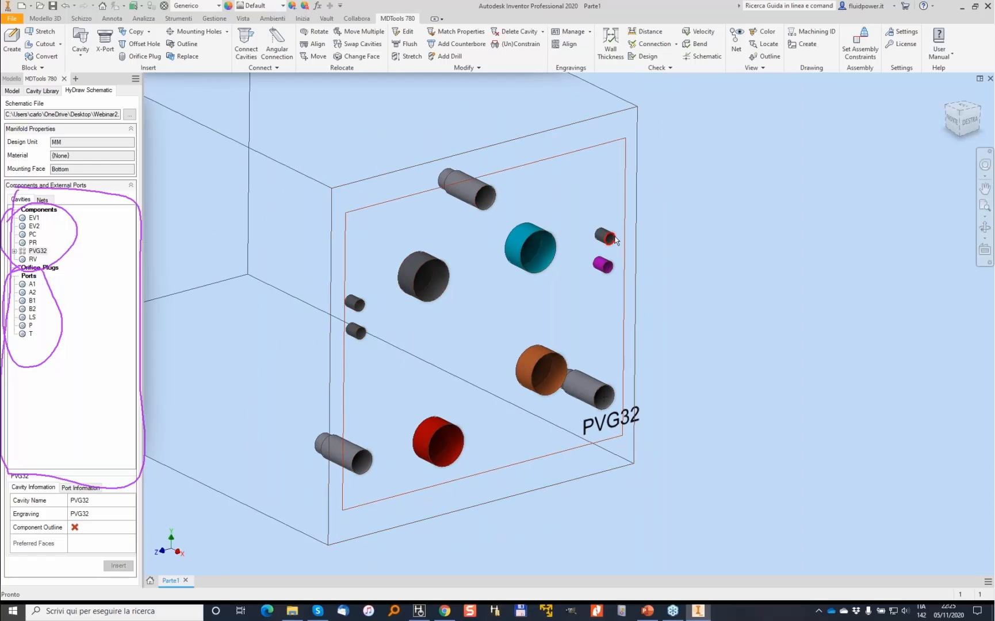
pyautogui.keyDown('shift'); pyautogui.moveTo(615, 236); pyautogui.dragTo(618, 238, button='middle'); pyautogui.keyUp('shift')
pyautogui.scroll(-2, 616, 238)
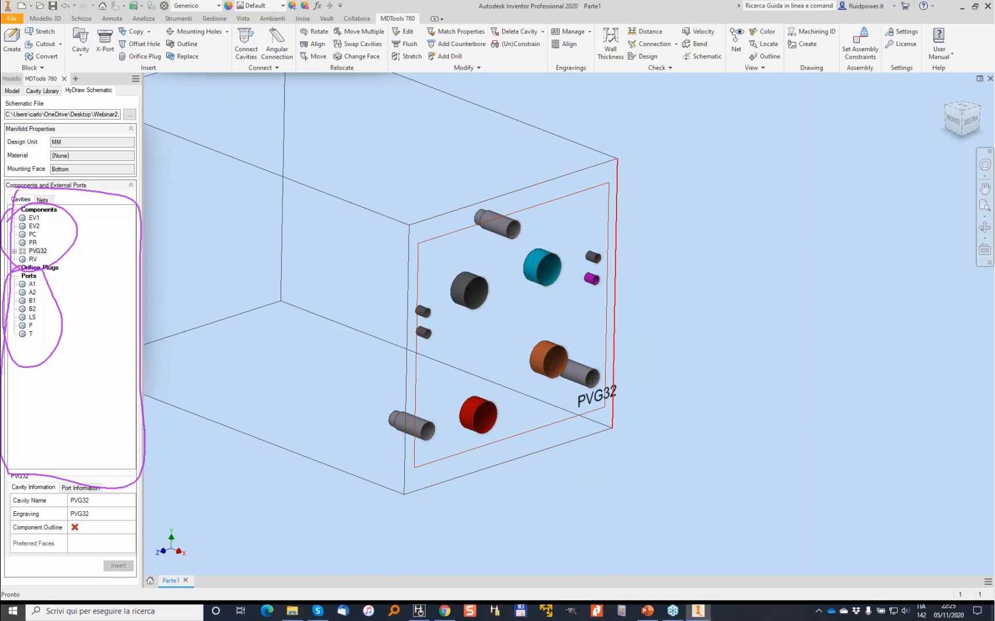
pyautogui.click(478, 298)
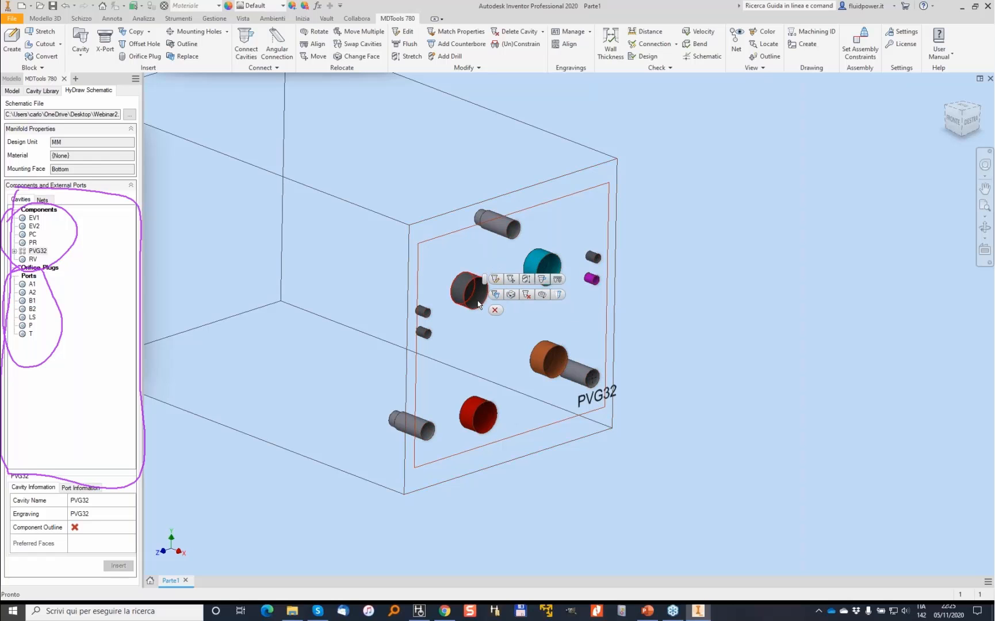
pyautogui.click(525, 298)
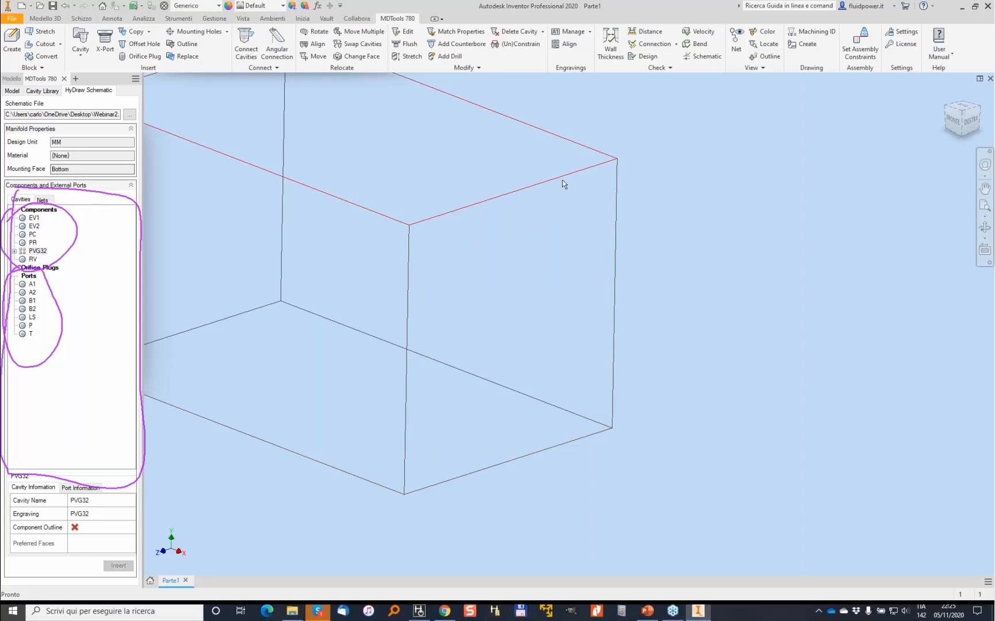
pyautogui.hotkey('ctrl', 'z')
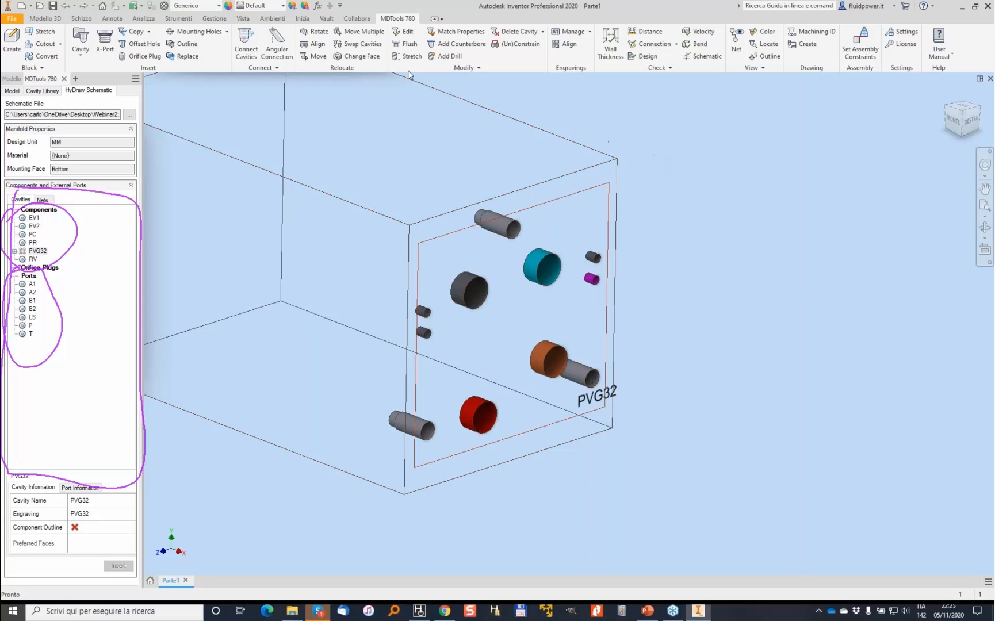
# Delete only the unconnected cavities T1, T01, Pp1 and T0 of PVG32, without deleting the complete footprint
pyautogui.click(514, 31)
pyautogui.click(424, 311)
pyautogui.click(424, 332)
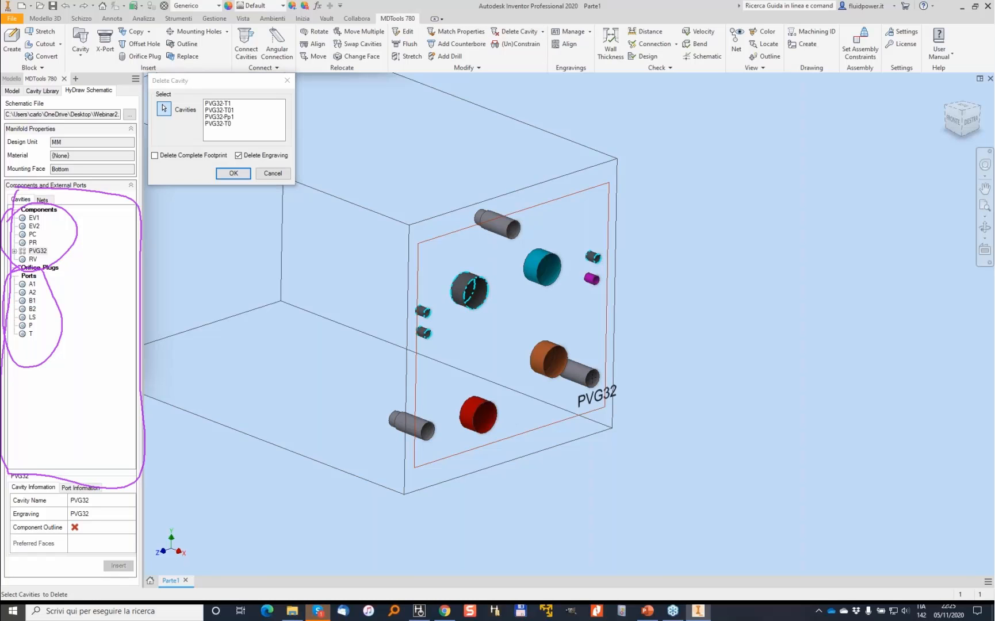
pyautogui.click(233, 173)
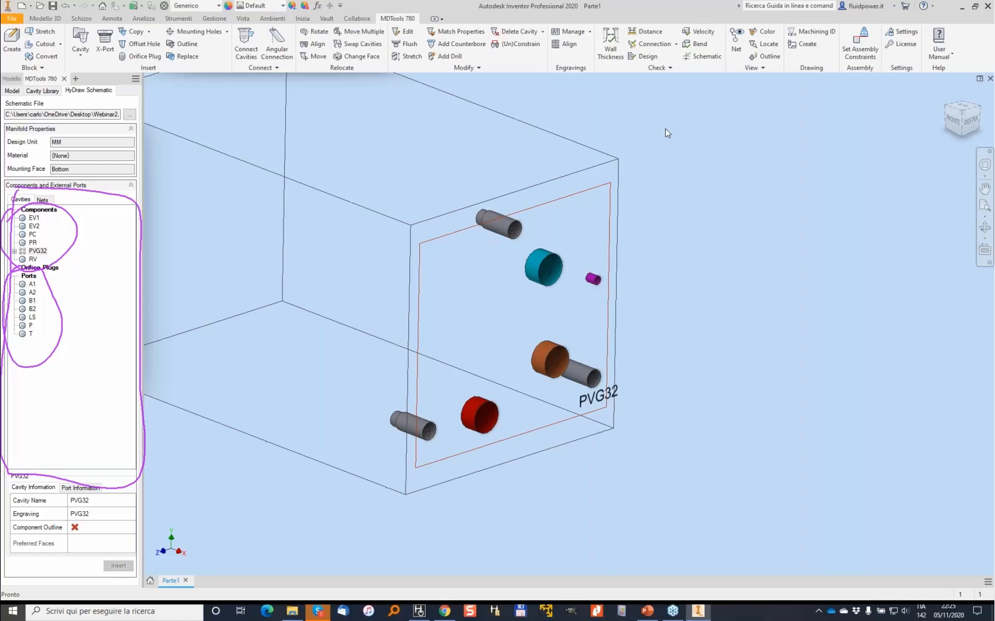
pyautogui.scroll(3, 666, 133)
pyautogui.scroll(-3, 628, 273)
pyautogui.keyDown('shift'); pyautogui.moveTo(628, 272); pyautogui.dragTo(595, 265, button='middle'); pyautogui.keyUp('shift')
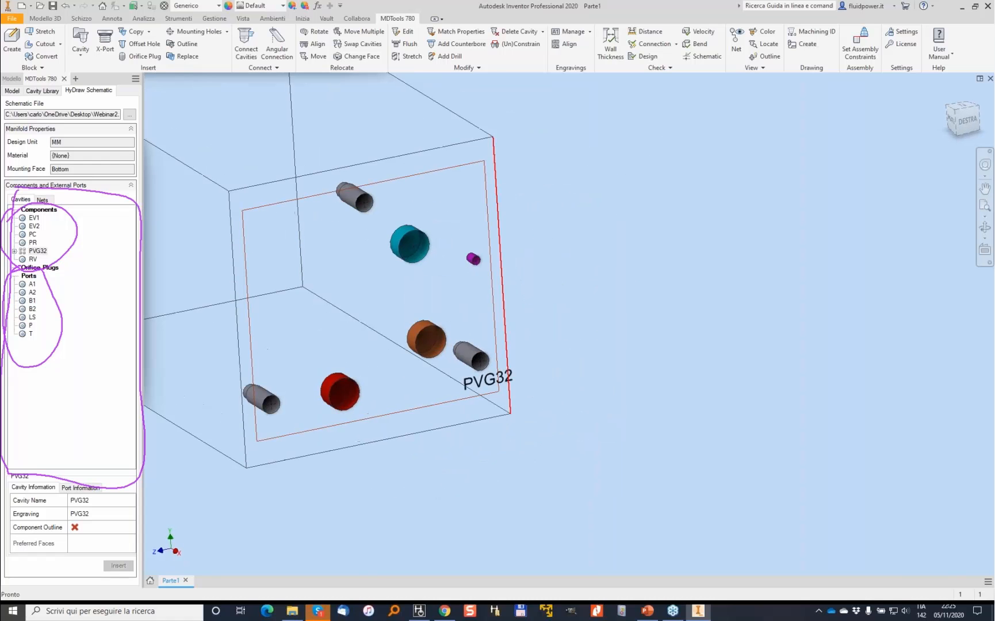
# Move the PVG32 engraving to X 73, Y 114, below the outline on the block's PVG32 mounting face
pyautogui.doubleClick(486, 380)
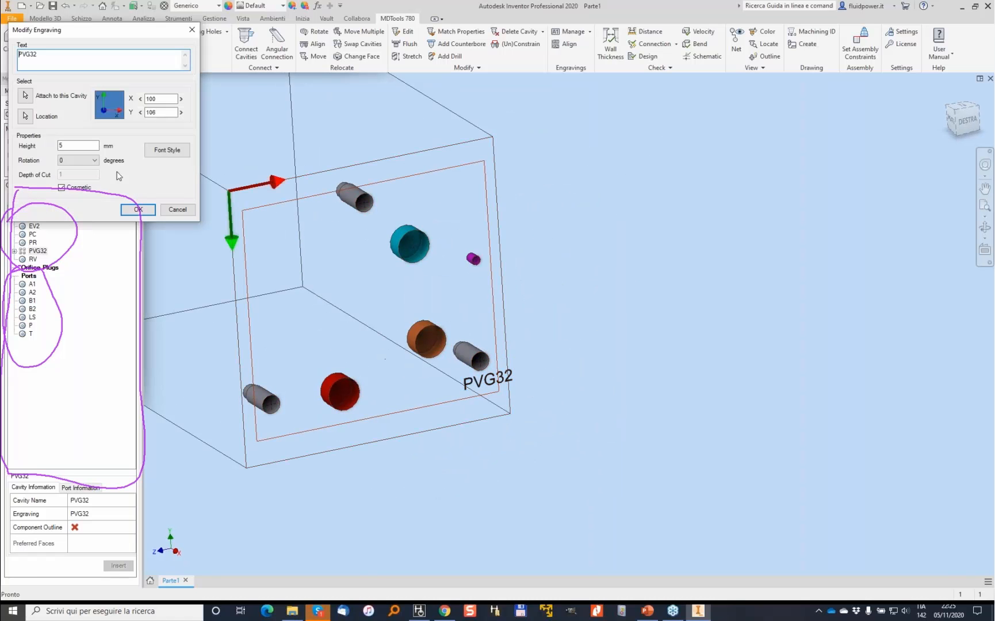
pyautogui.click(94, 131)
pyautogui.click(25, 116)
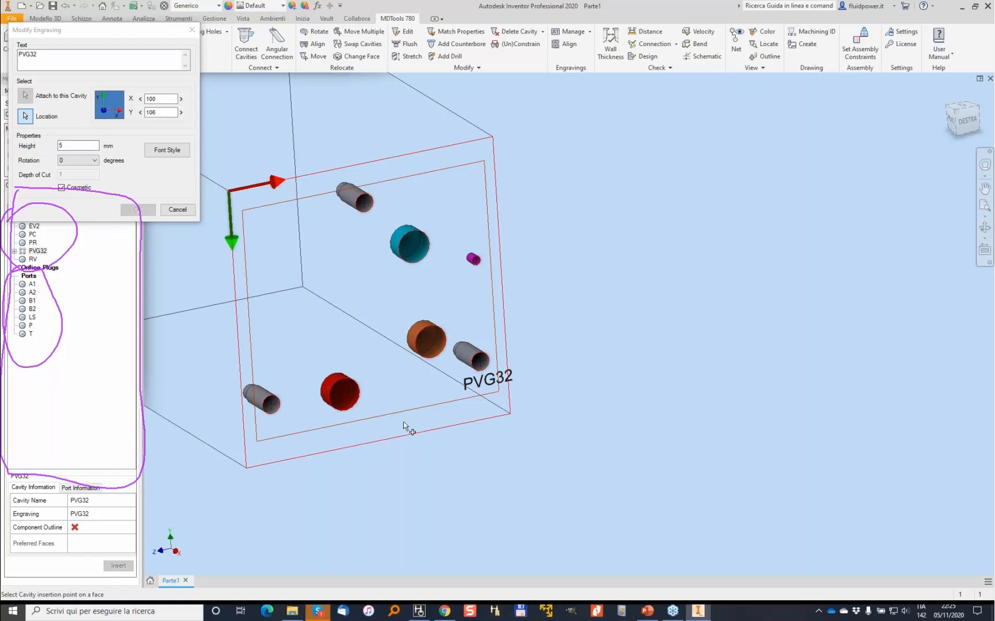
pyautogui.click(399, 394)
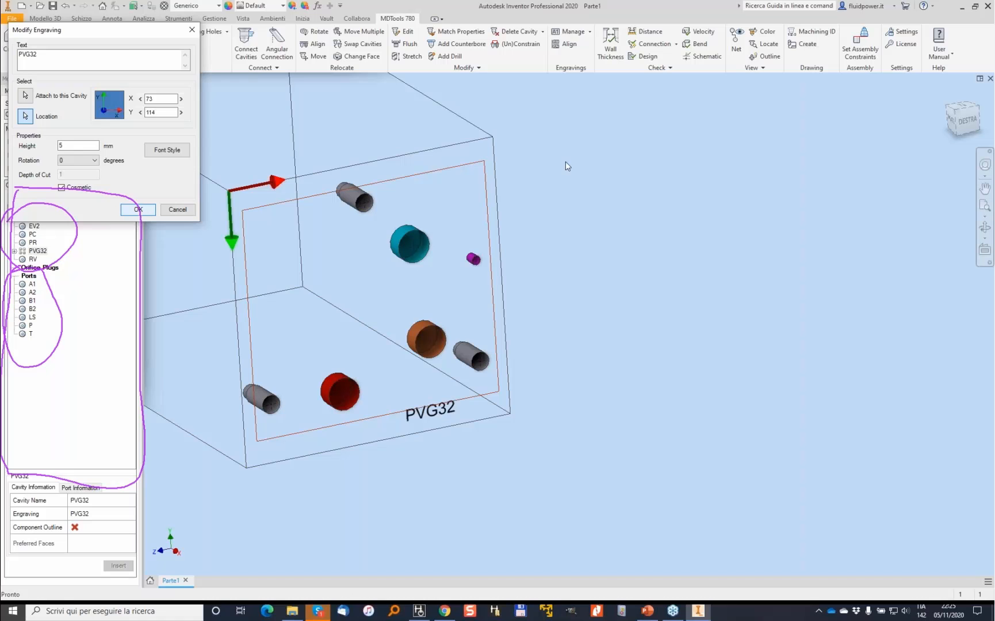
pyautogui.moveTo(565, 162)
pyautogui.keyDown('shift'); pyautogui.mouseDown(button='middle')
pyautogui.moveTo(624, 154)
pyautogui.moveTo(570, 161)
pyautogui.mouseUp(button='middle'); pyautogui.keyUp('shift')
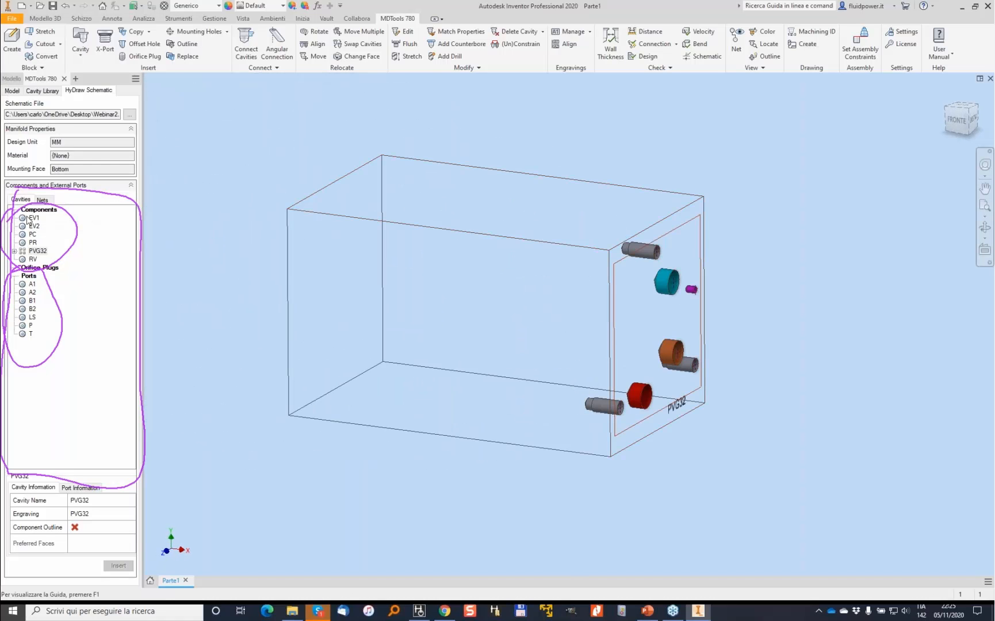
# Insert component EV1's FC10-4 cavity on the block's front face at X 125, Y 38
pyautogui.click(35, 253)
pyautogui.click(33, 218)
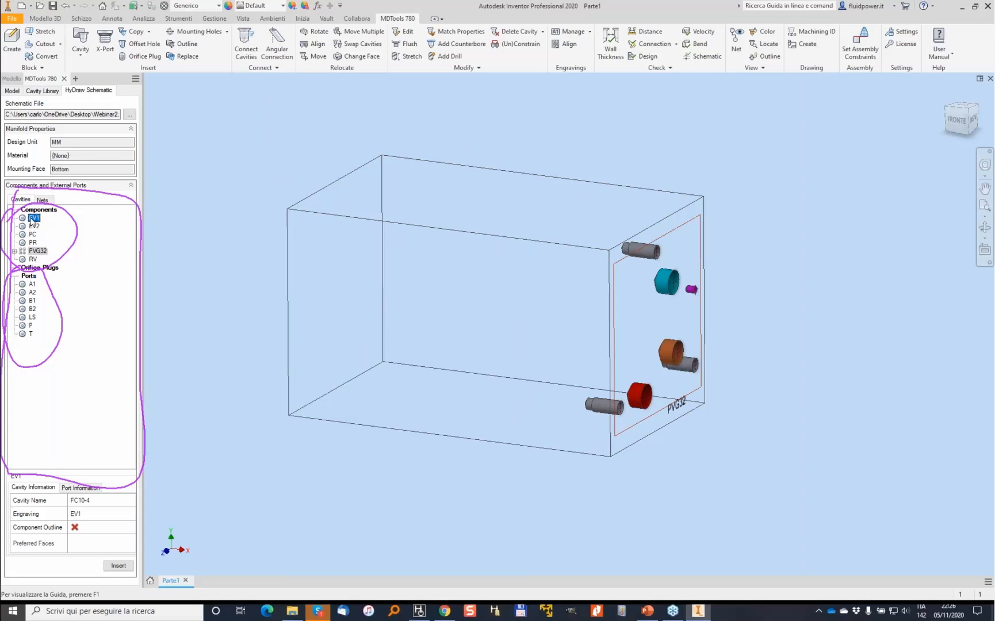
pyautogui.doubleClick(32, 219)
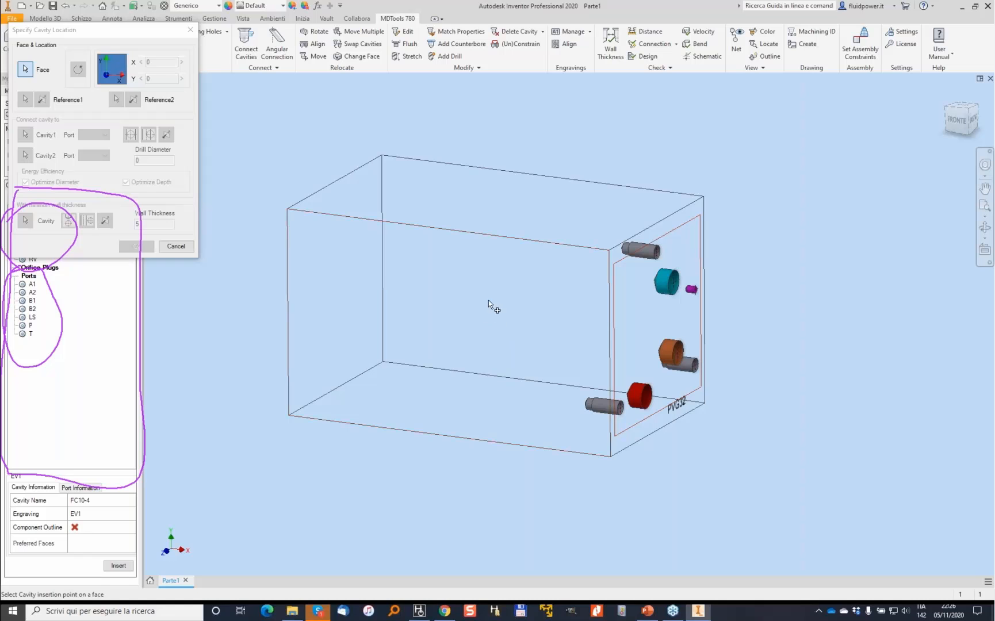
pyautogui.click(489, 300)
pyautogui.click(130, 250)
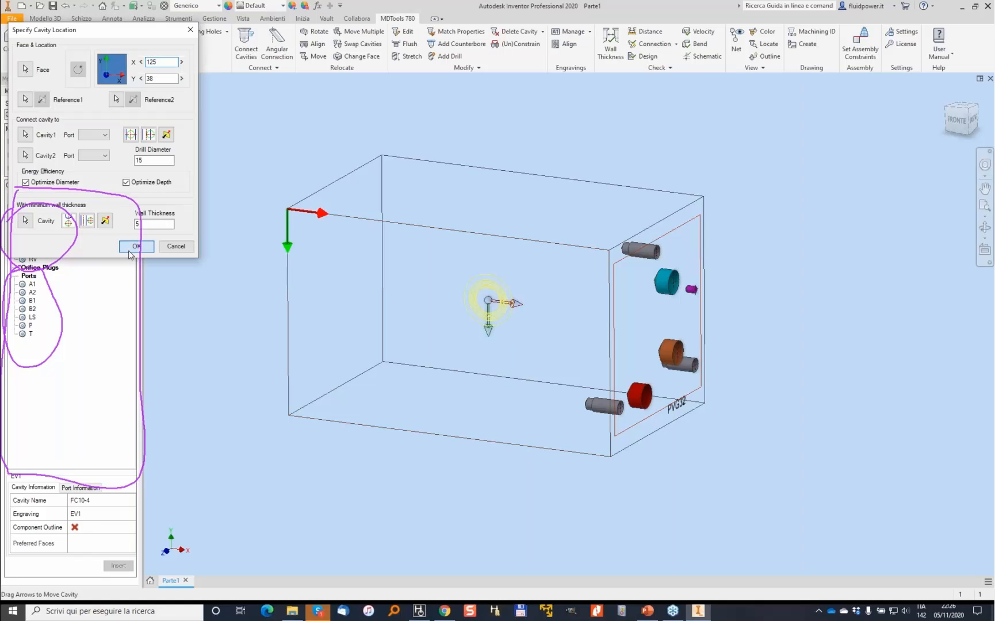
# Insert cavity EV2 on the front face, positioned relative to EV1 at X 45, Y 0
pyautogui.click(31, 227)
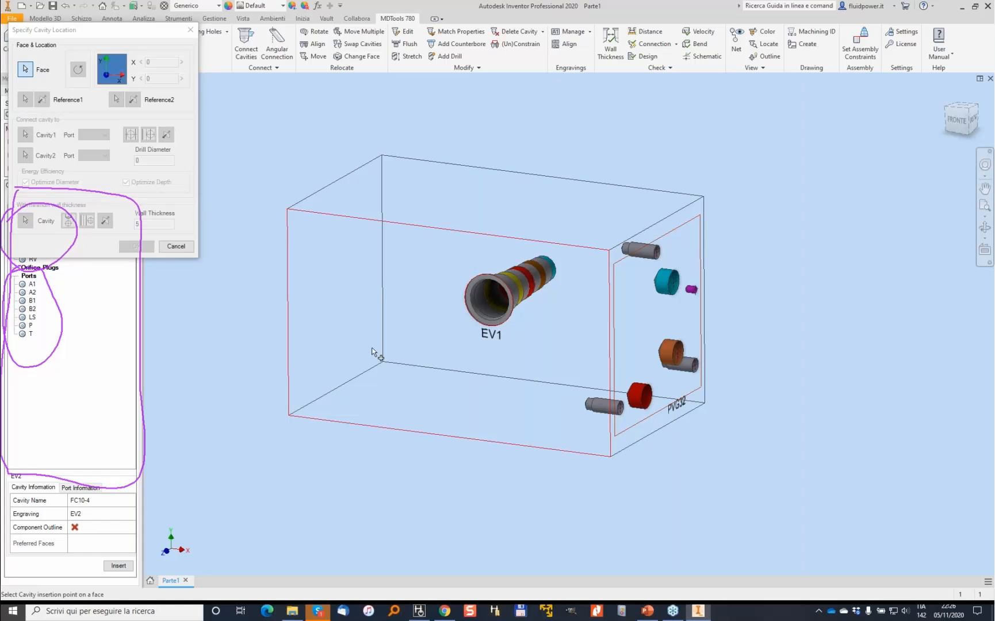
pyautogui.click(567, 315)
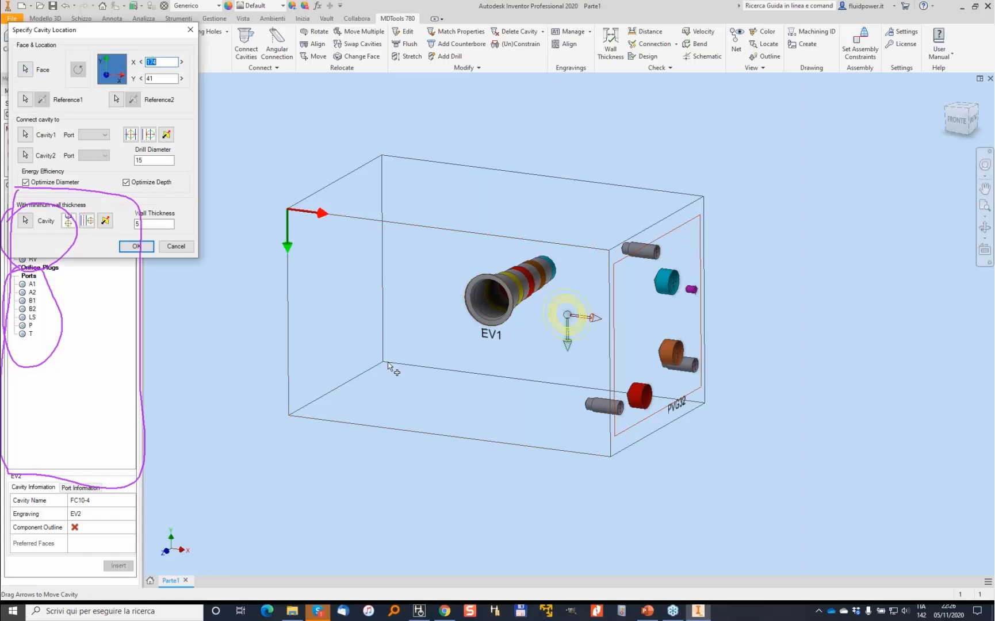
pyautogui.click(25, 100)
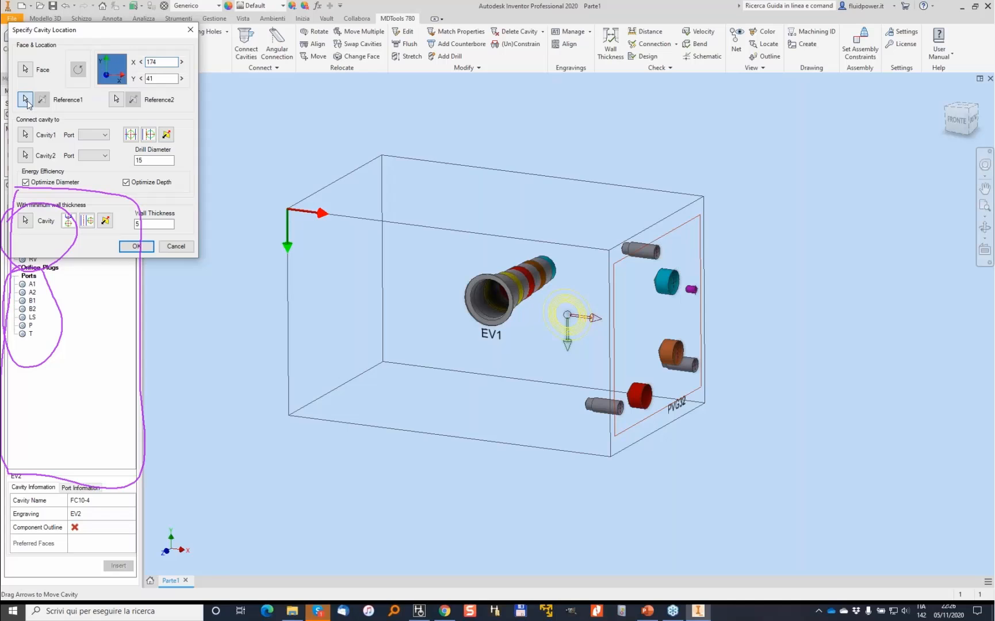
pyautogui.click(498, 299)
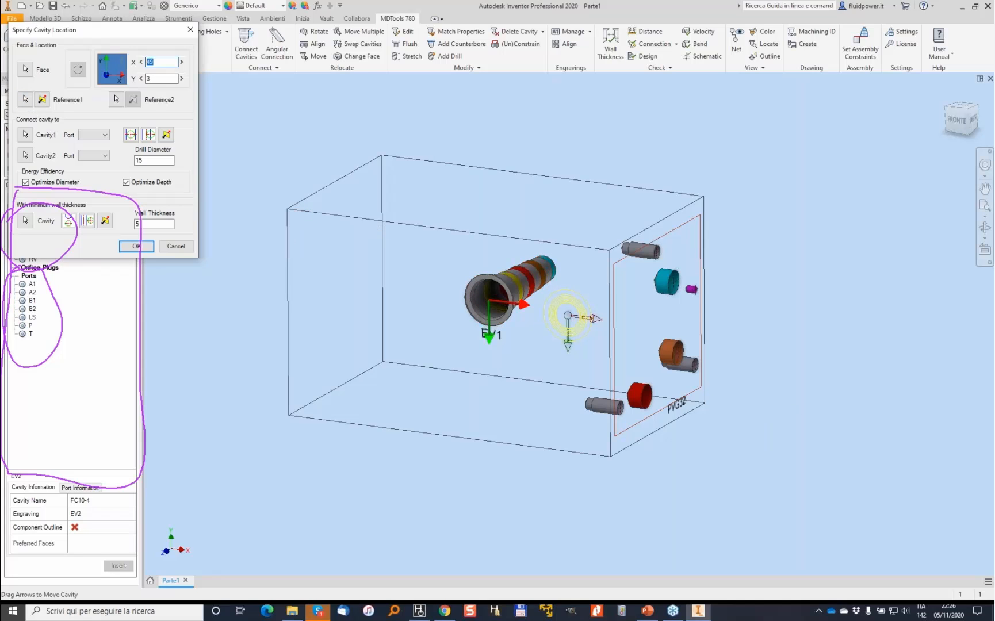
pyautogui.write('5')
pyautogui.press('Tab')
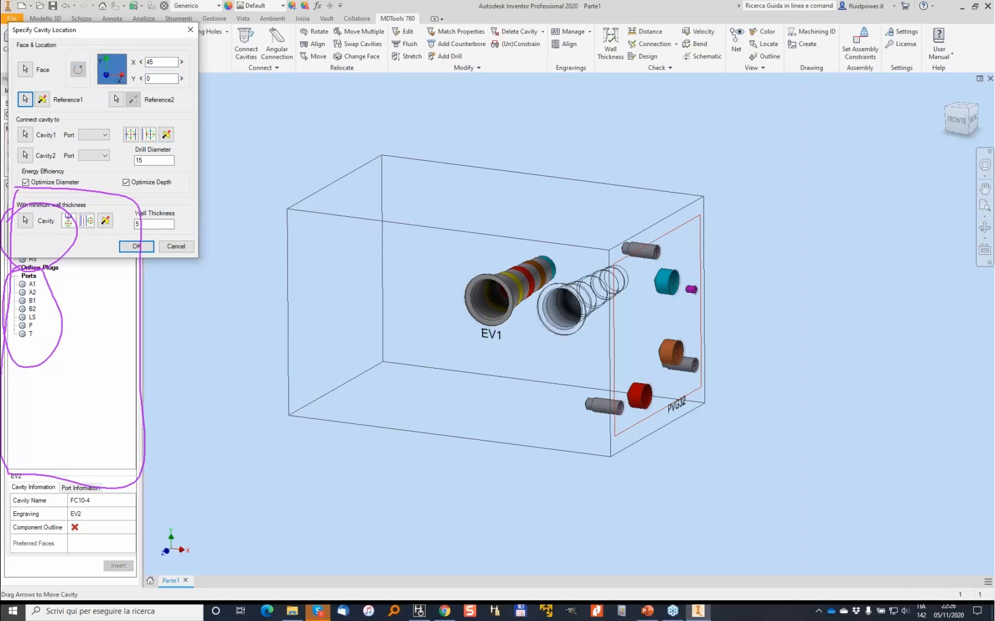
pyautogui.keyDown('shift'); pyautogui.moveTo(574, 294); pyautogui.dragTo(610, 239, button='middle'); pyautogui.keyUp('shift')
pyautogui.scroll(-4, 563, 289)
pyautogui.keyDown('shift'); pyautogui.moveTo(512, 226); pyautogui.dragTo(617, 230, button='middle'); pyautogui.keyUp('shift')
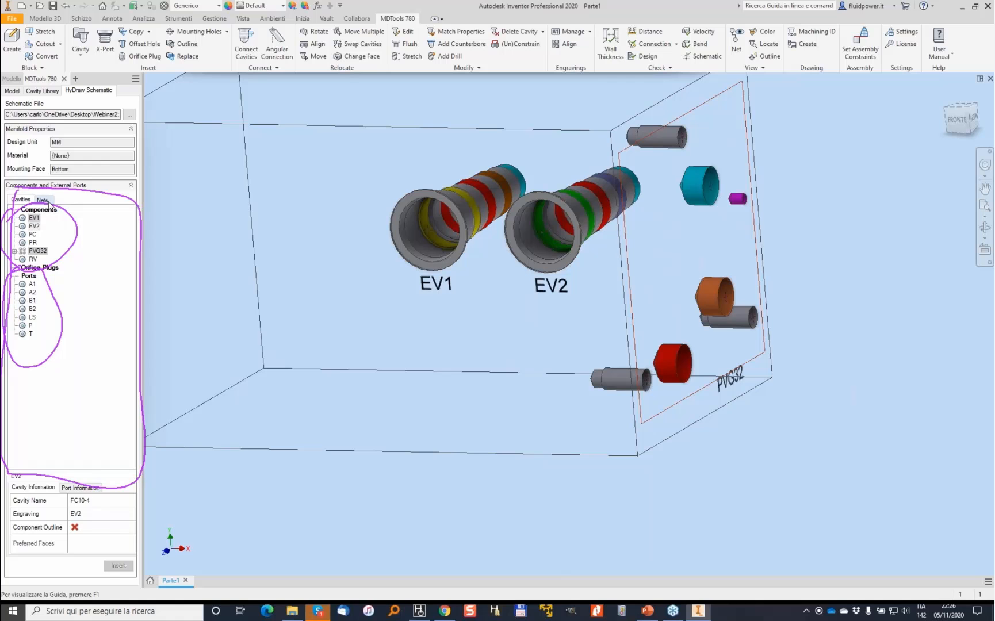
# Display the schematic's nets and expand net P to list its components and ports
pyautogui.click(46, 201)
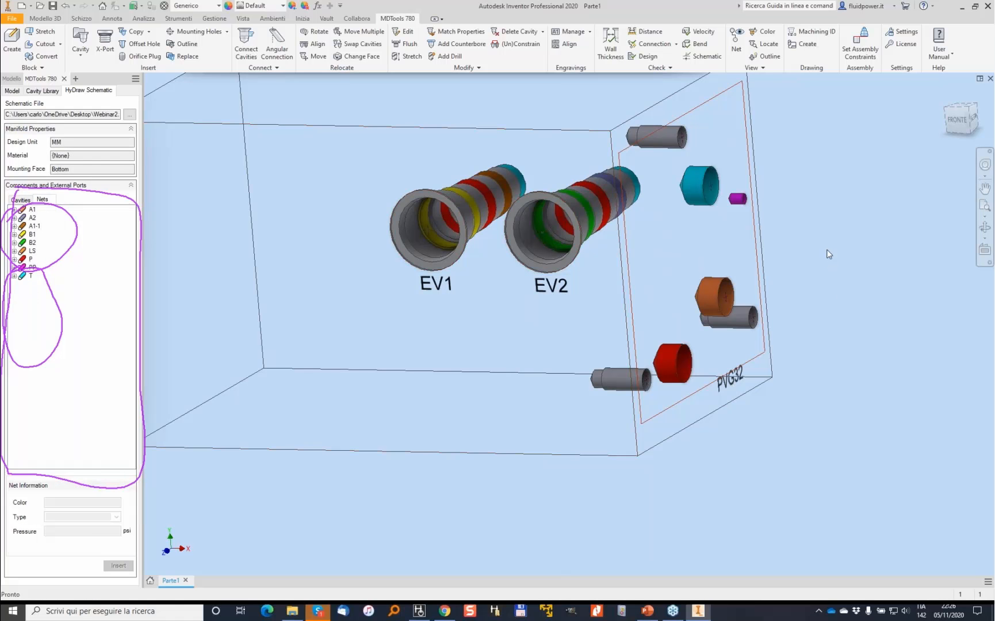
pyautogui.rightClick(834, 311)
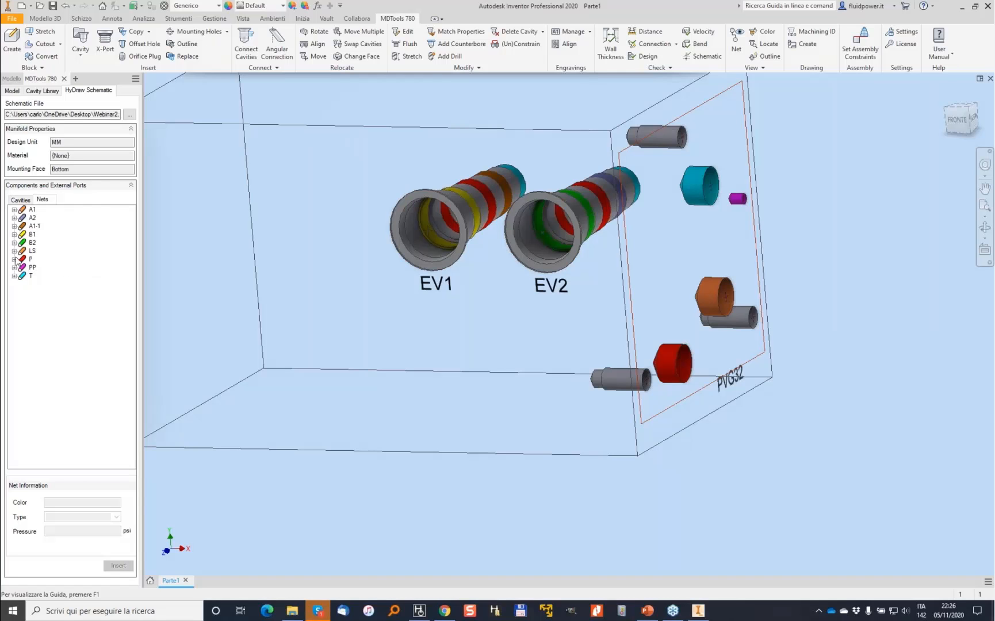
pyautogui.click(14, 259)
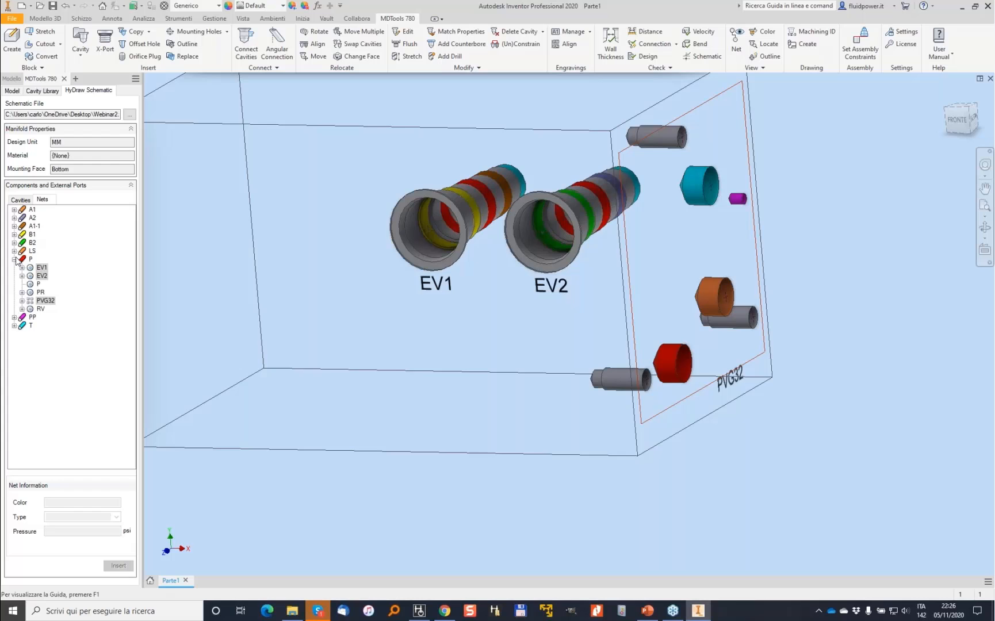
pyautogui.keyDown('shift'); pyautogui.moveTo(151, 235); pyautogui.dragTo(167, 229, button='middle'); pyautogui.keyUp('shift')
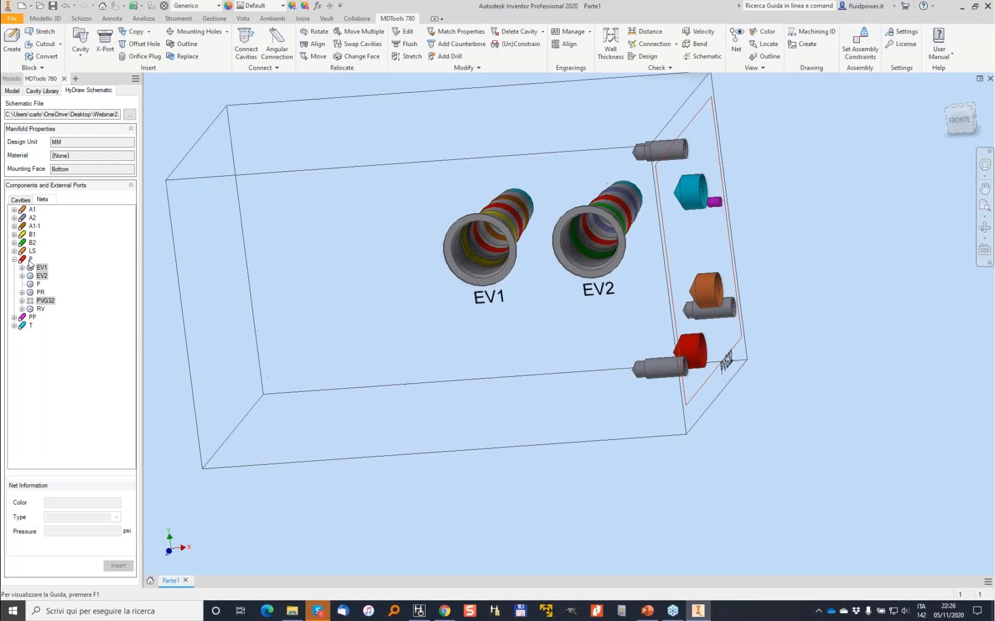
# Insert port P (G 1/2-14) on the face opposite PVG32, referenced to PVG32's red port with X and Y offsets of 0
pyautogui.click(38, 284)
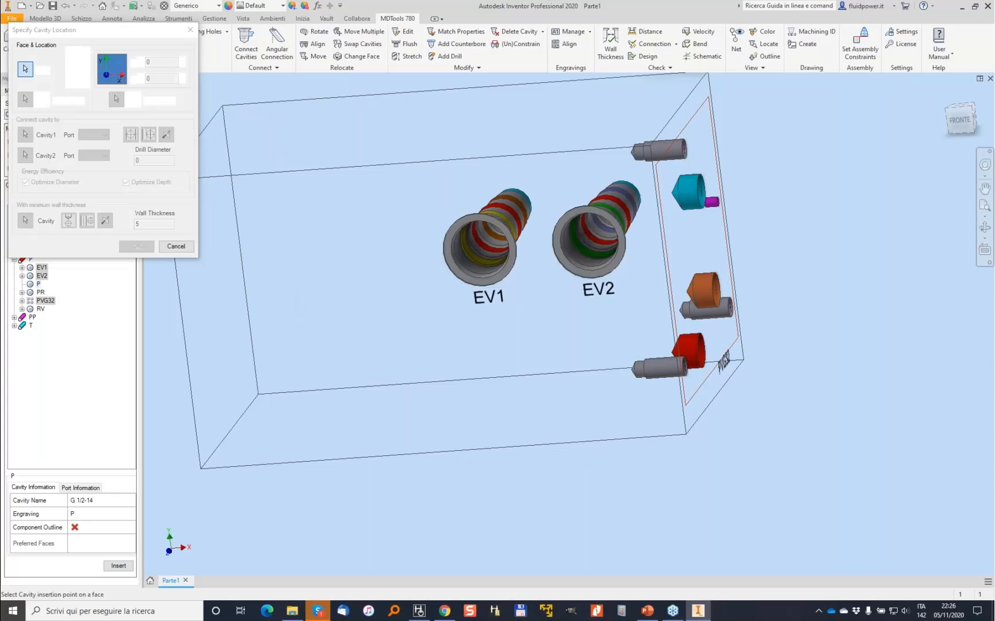
pyautogui.keyDown('shift'); pyautogui.moveTo(285, 295); pyautogui.dragTo(438, 328, button='middle'); pyautogui.keyUp('shift')
pyautogui.click(438, 328)
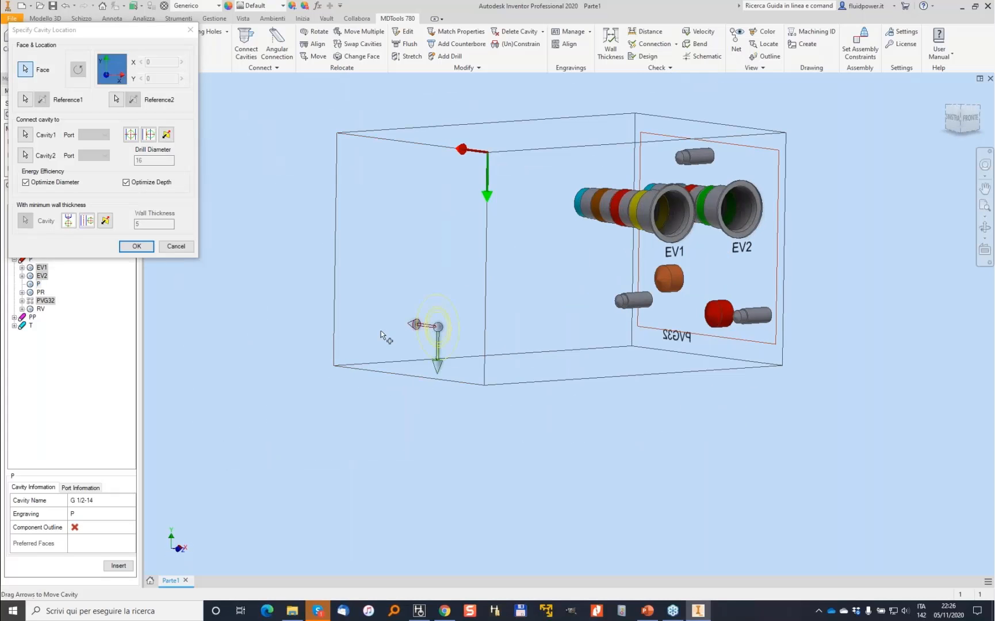
pyautogui.click(25, 99)
pyautogui.click(716, 311)
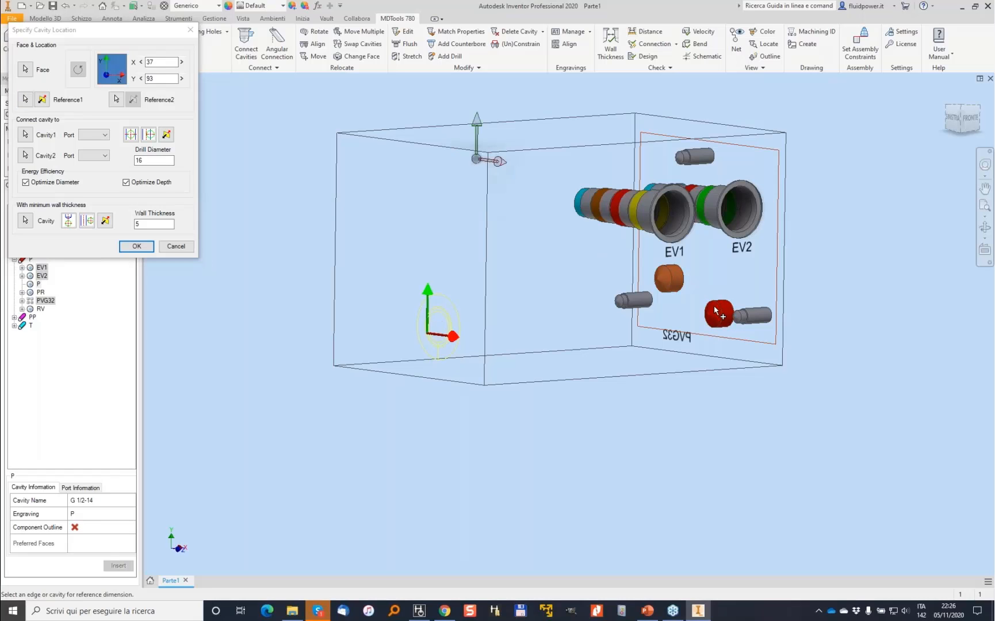
pyautogui.write('0')
pyautogui.press('Tab')
pyautogui.write('0')
pyautogui.press('Tab')
pyautogui.press('Return')
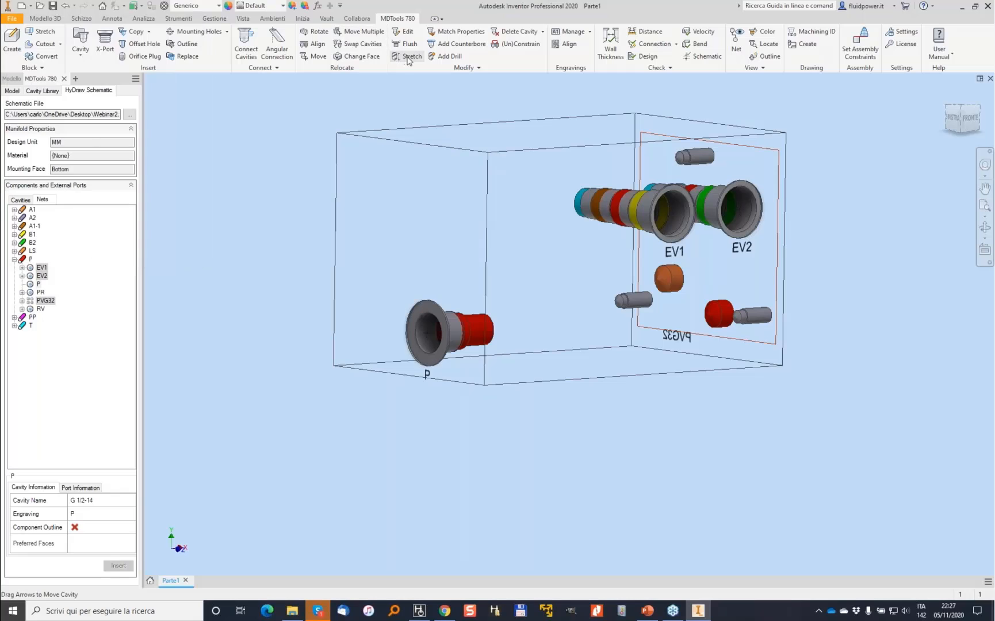
# Stretch port P's 16 mm drill to a depth of 113 mm toward the PVG32 face
pyautogui.click(409, 57)
pyautogui.click(477, 320)
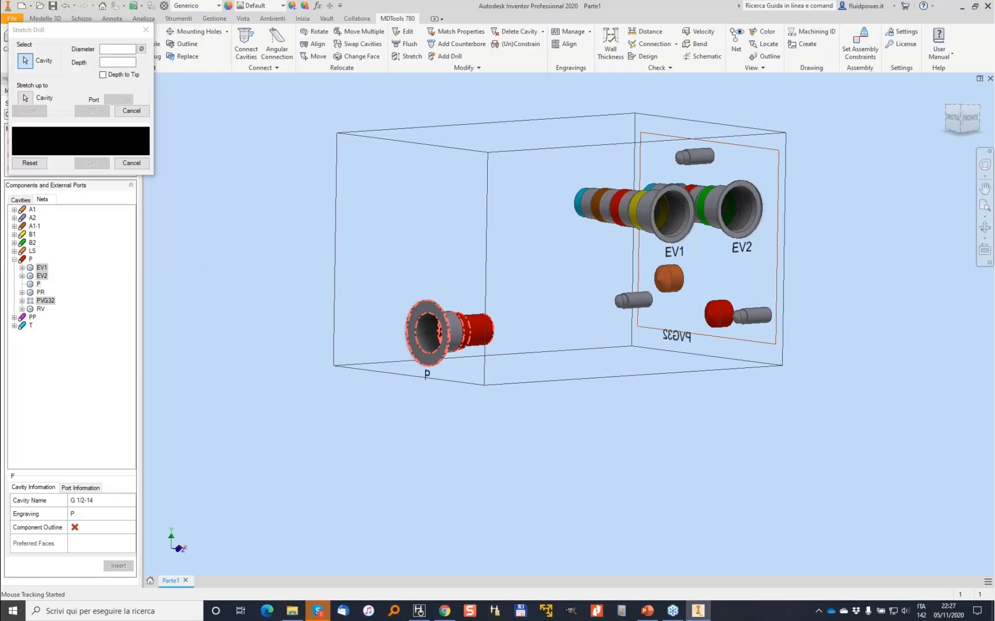
pyautogui.keyDown('shift'); pyautogui.moveTo(477, 320); pyautogui.dragTo(426, 346, button='middle'); pyautogui.keyUp('shift')
pyautogui.click(588, 311)
pyautogui.click(92, 163)
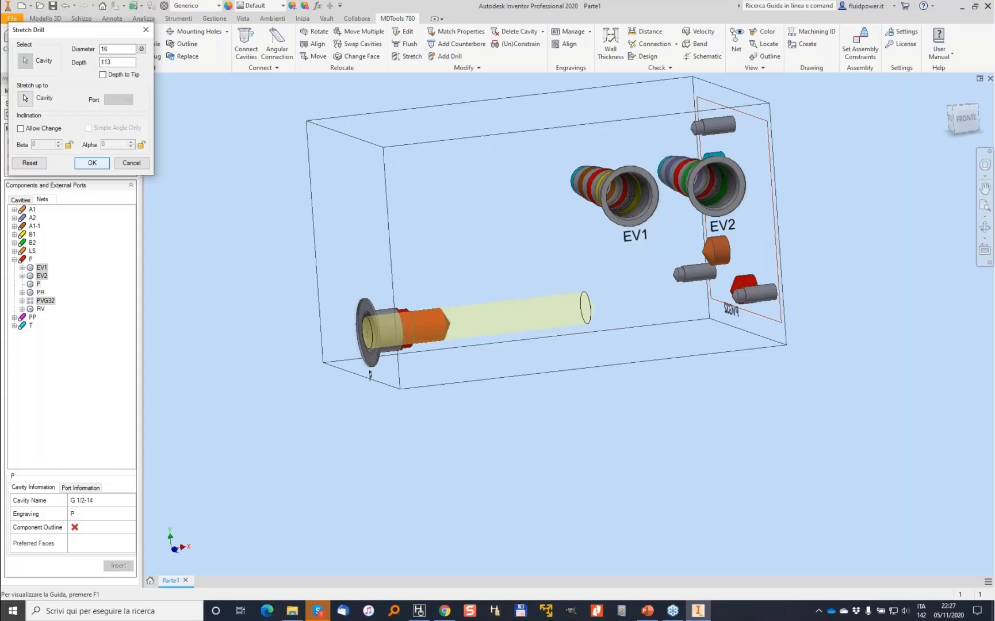
# Stretch PVG32's red 14 mm pressure drill to a depth of 95 mm so it meets port P's drill
pyautogui.click(409, 57)
pyautogui.click(744, 283)
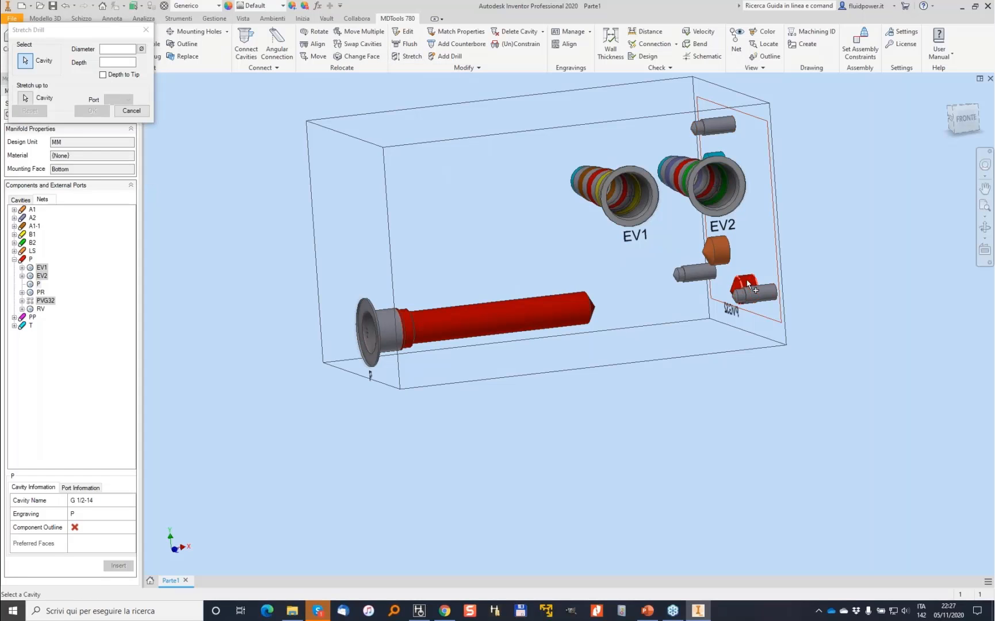
pyautogui.click(572, 302)
pyautogui.click(92, 163)
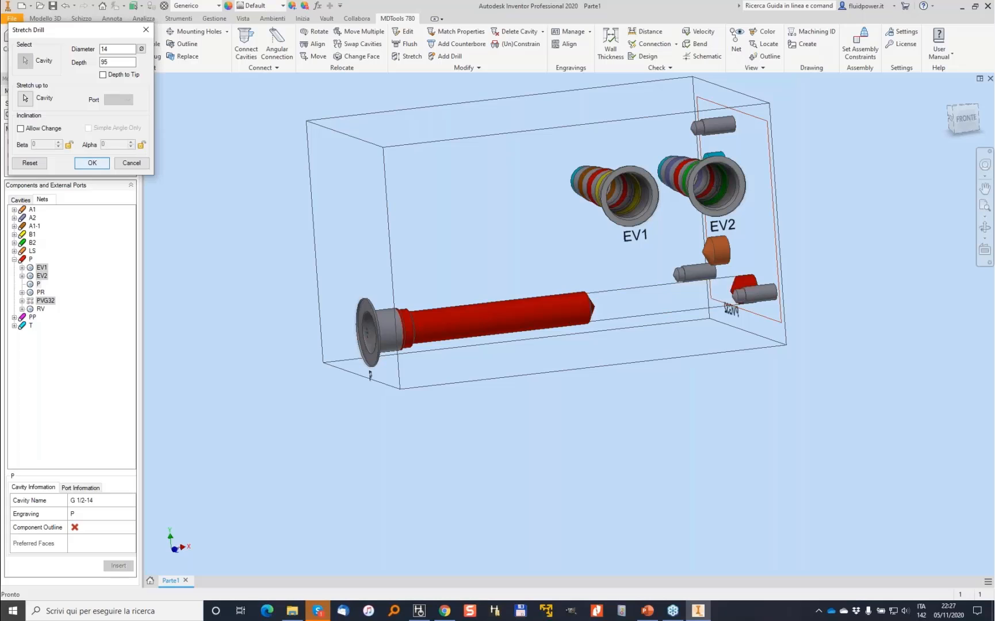
# Insert construction port PLUG1 (MB-600-080, 6.5 mm drill) on the bottom face, connected to EV1's port 3, with diameter optimization off
pyautogui.keyDown('shift'); pyautogui.moveTo(368, 265); pyautogui.dragTo(460, 184, button='middle'); pyautogui.keyUp('shift')
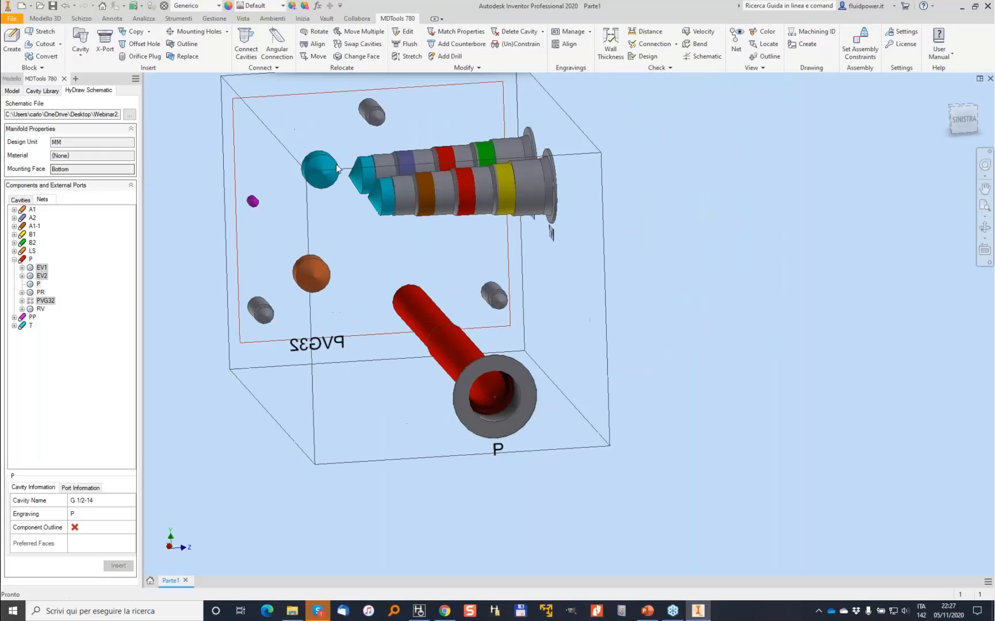
pyautogui.scroll(-2, 451, 167)
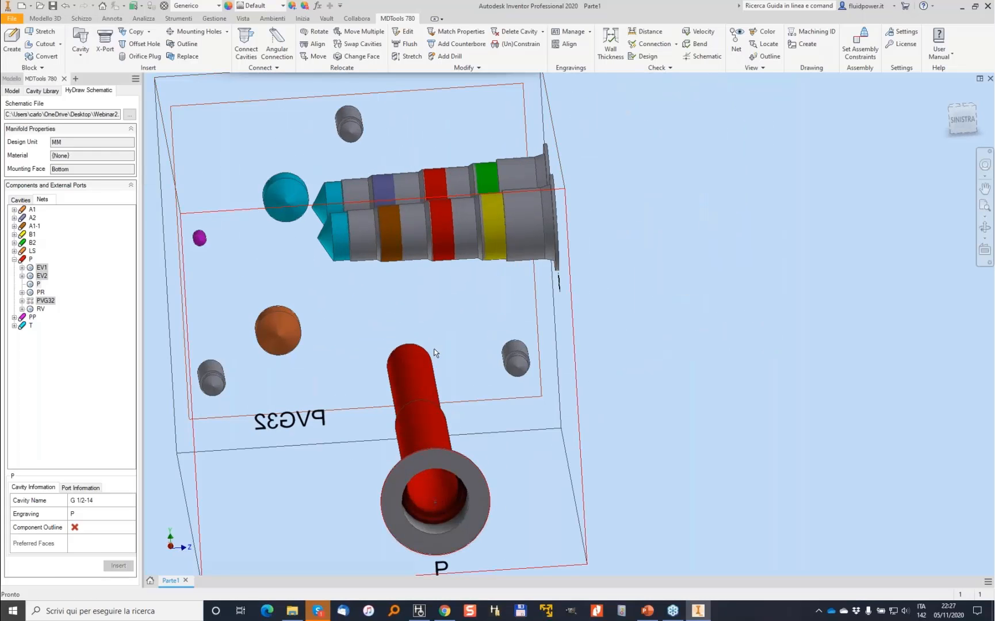
pyautogui.keyDown('shift'); pyautogui.moveTo(448, 221); pyautogui.dragTo(446, 204, button='middle'); pyautogui.keyUp('shift')
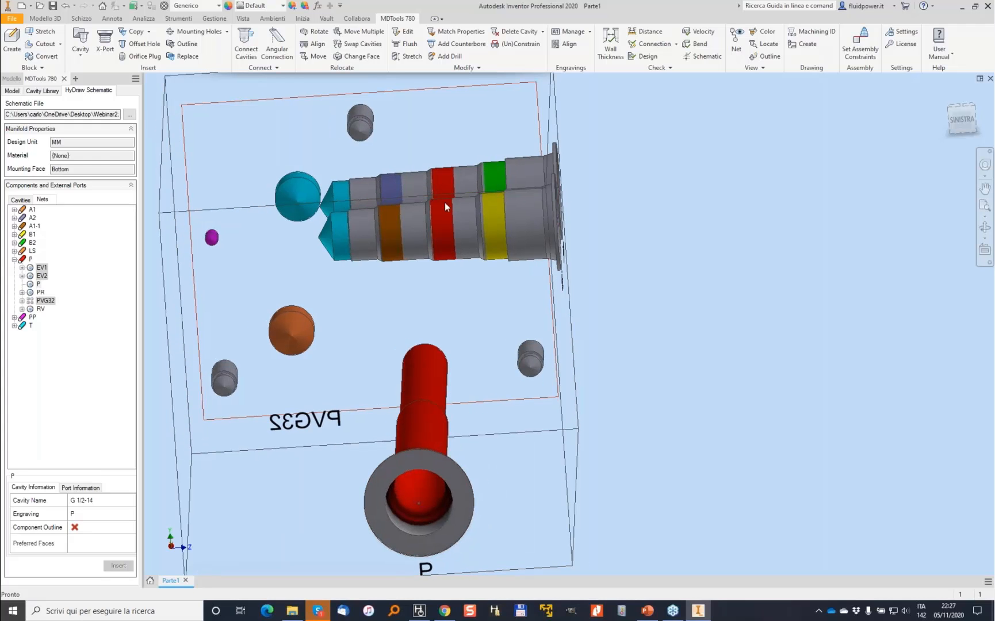
pyautogui.click(105, 42)
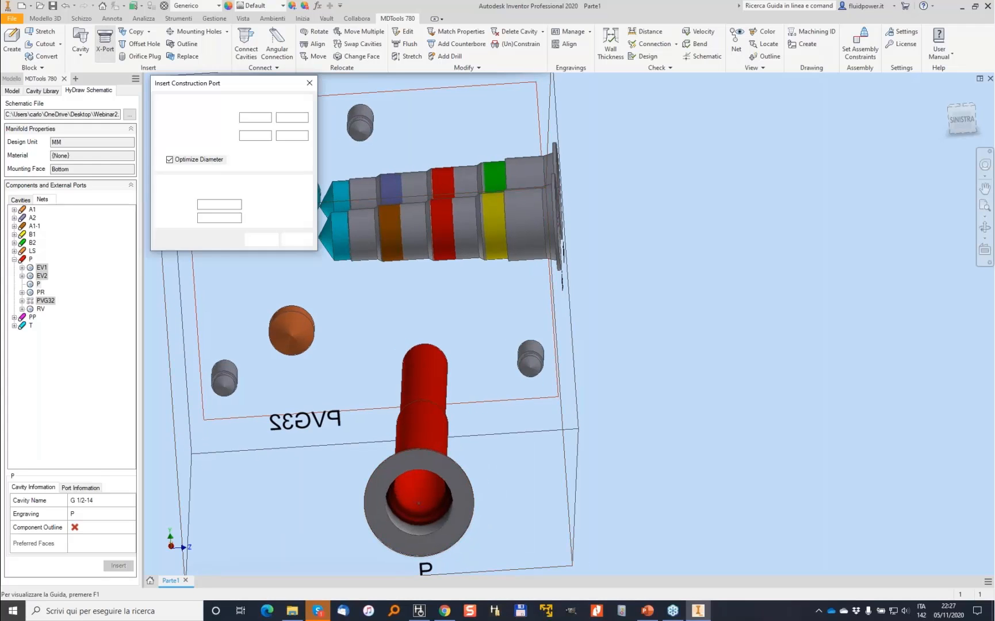
pyautogui.click(451, 239)
pyautogui.click(226, 141)
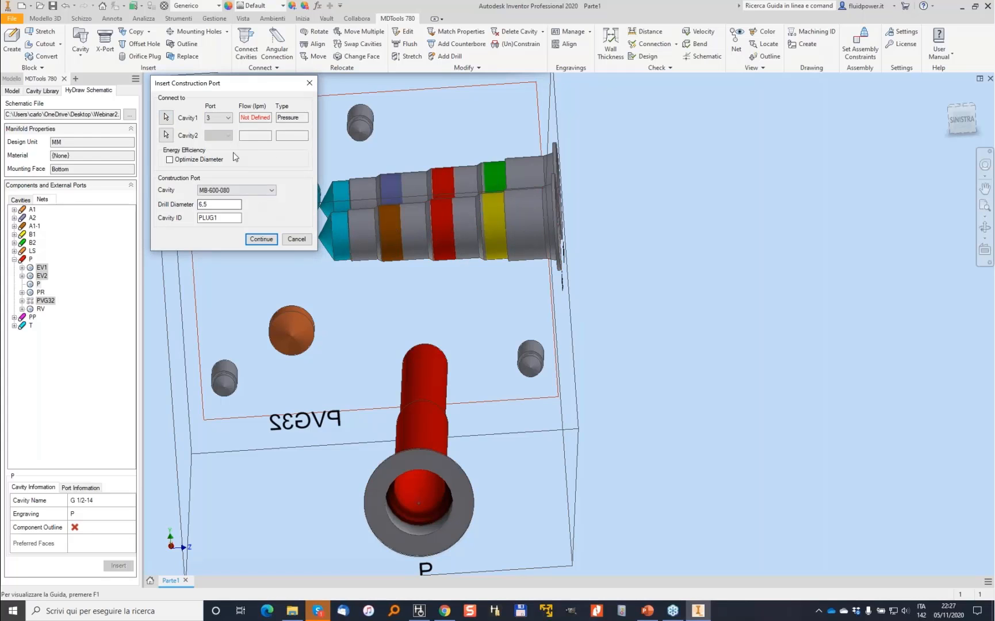
pyautogui.click(264, 239)
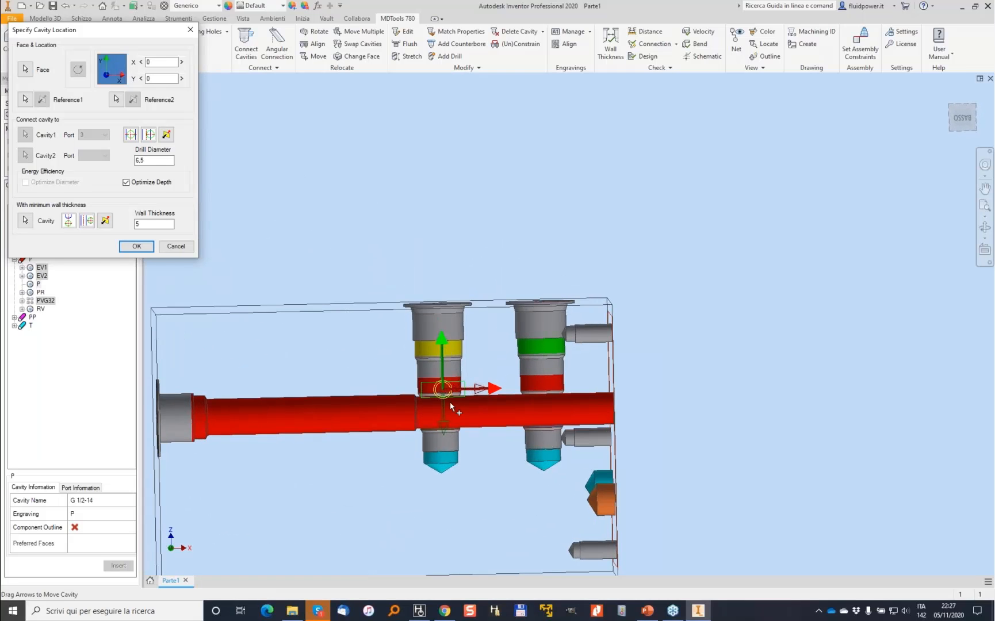
pyautogui.click(137, 246)
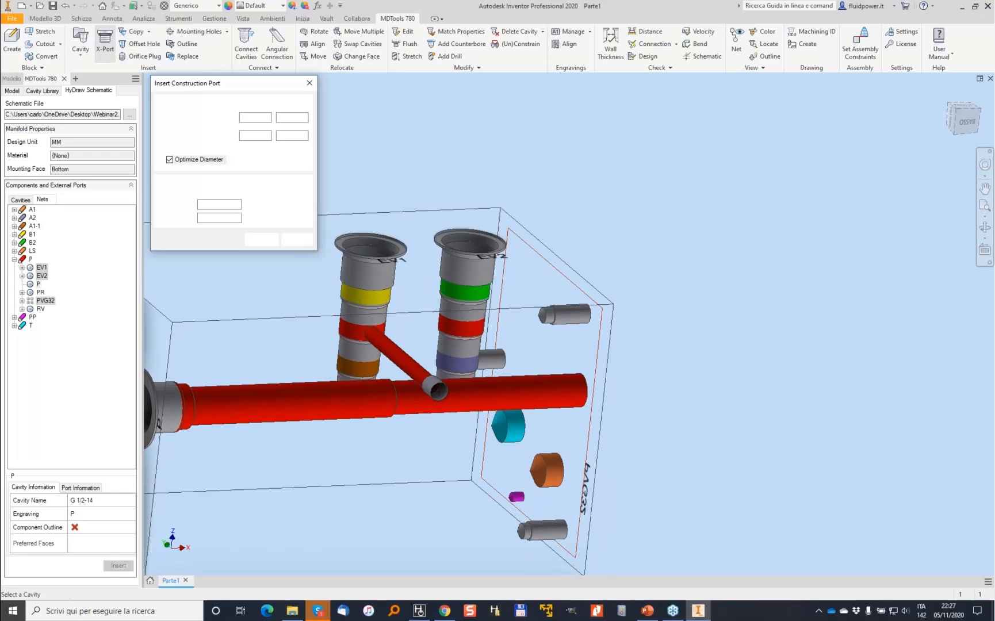
# Insert a second construction port with a 6.5 mm drill on the bottom face, connected to EV2's port 3
pyautogui.click(219, 140)
pyautogui.click(261, 239)
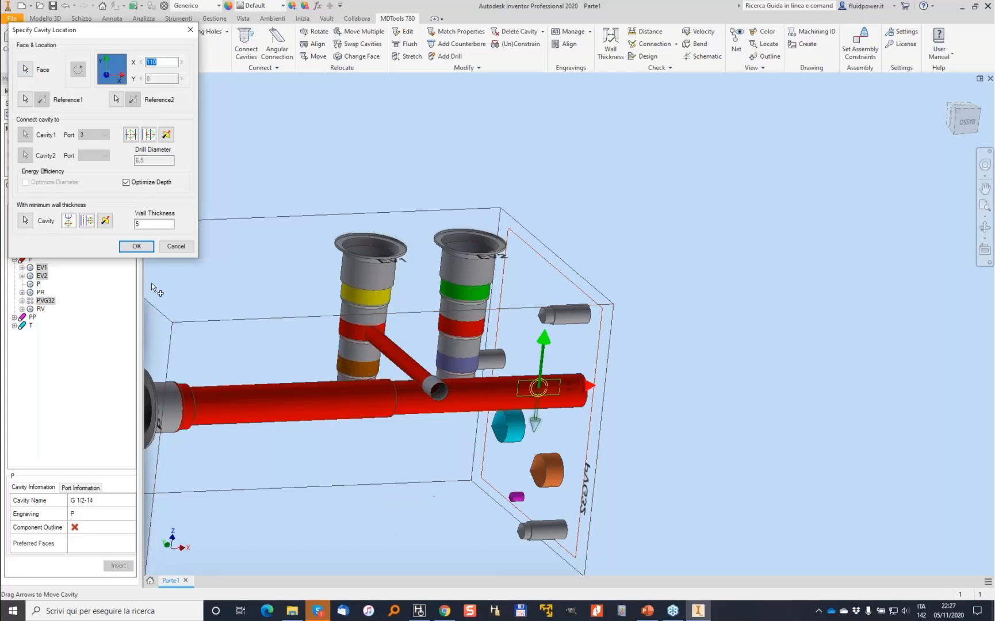
pyautogui.click(136, 246)
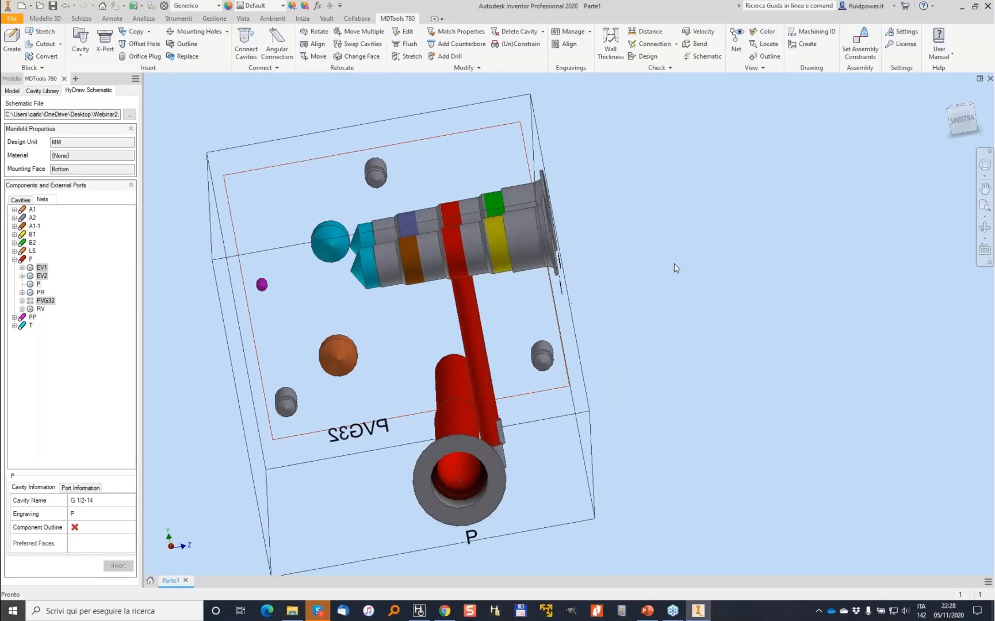
pyautogui.keyDown('shift'); pyautogui.moveTo(675, 266); pyautogui.dragTo(176, 134, button='middle'); pyautogui.keyUp('shift')
pyautogui.scroll(5, 450, 371)
pyautogui.scroll(-2, 684, 354)
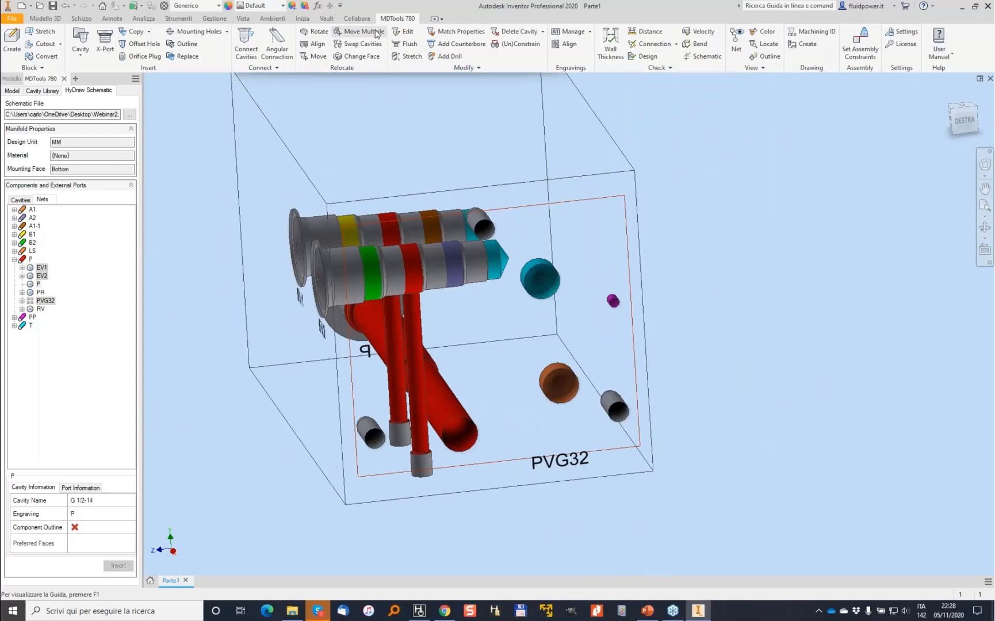
# Move the PVG32 pattern together with port P in the negative Z direction so PVG32's T hole lines up beneath the EV cavities
pyautogui.click(376, 33)
pyautogui.click(377, 325)
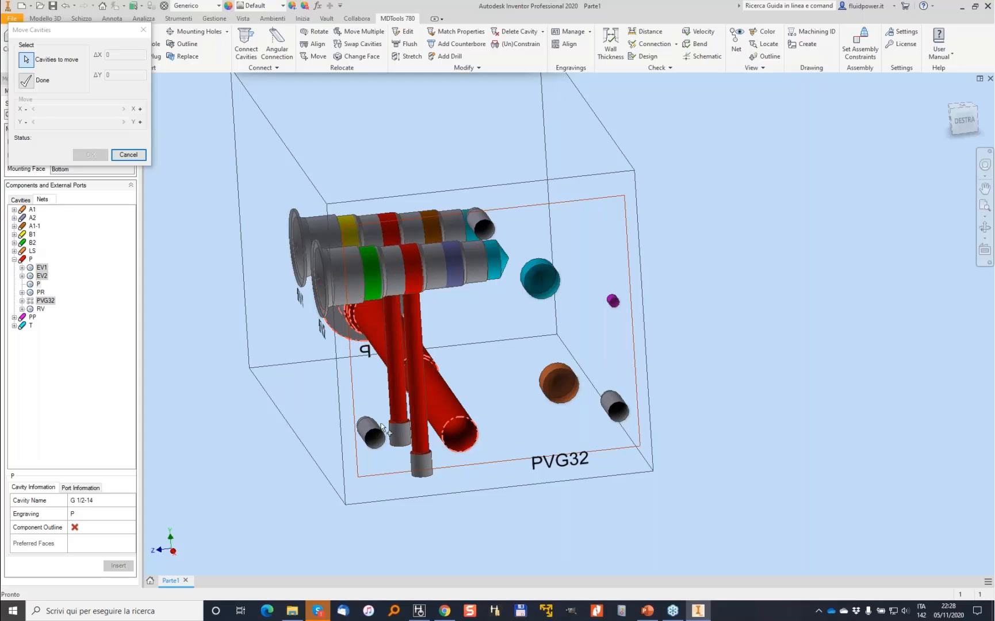
pyautogui.click(30, 82)
pyautogui.click(33, 122)
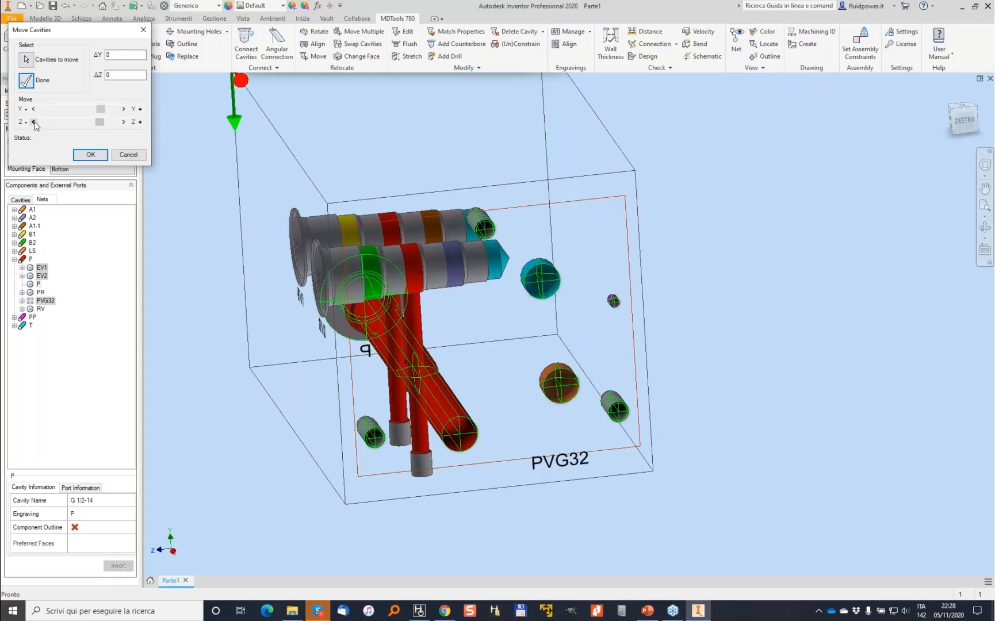
pyautogui.click(33, 122)
pyautogui.click(33, 122)
pyautogui.click(33, 122)
pyautogui.click(33, 121)
pyautogui.click(91, 154)
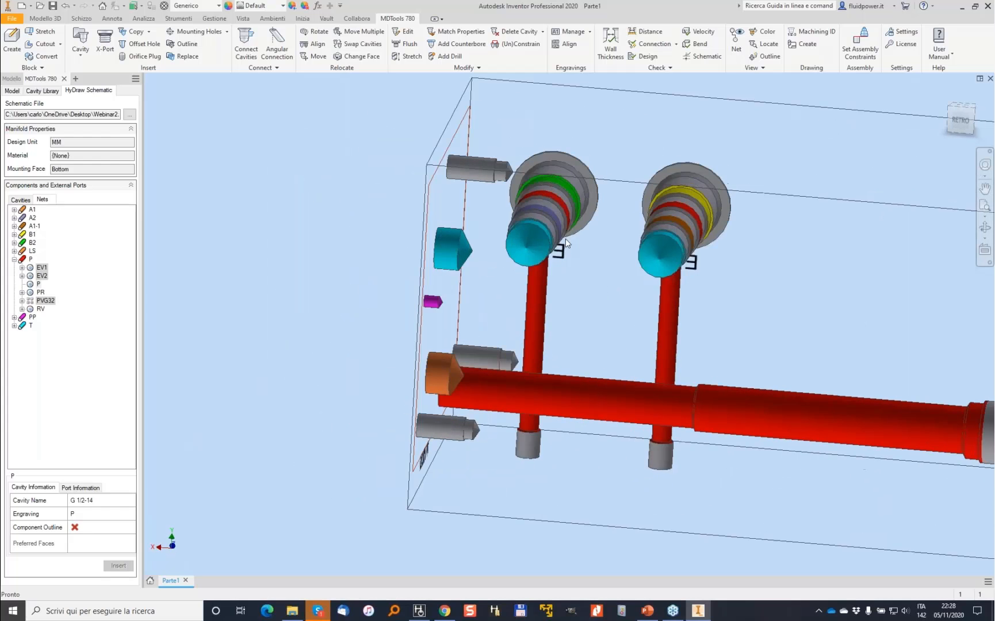
# Stretch PVG32's cyan 14 mm T drill to a depth of 109 mm so it runs past EV1's nose
pyautogui.click(410, 57)
pyautogui.click(429, 246)
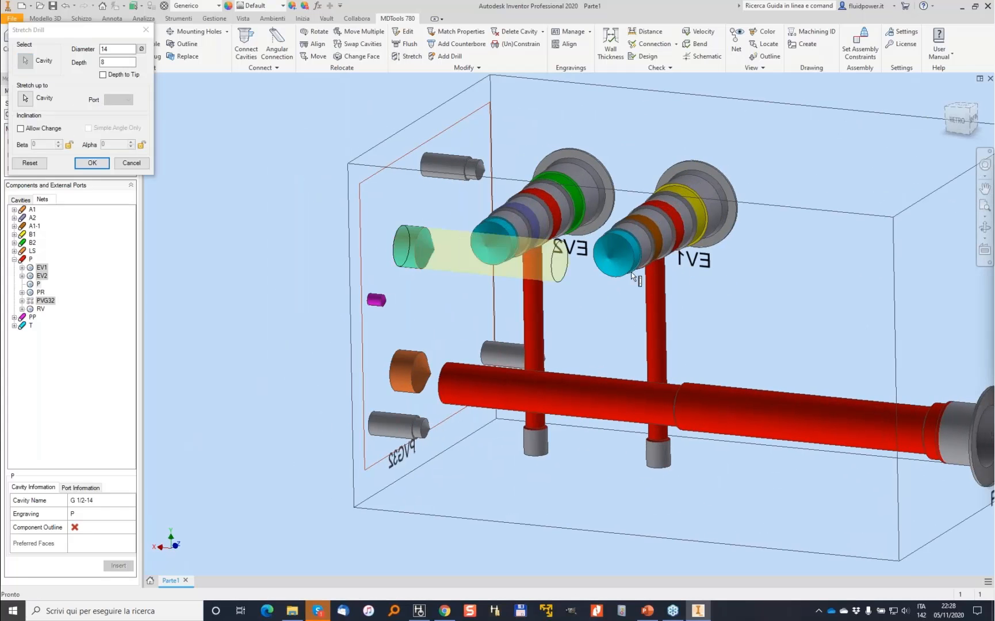
pyautogui.click(92, 163)
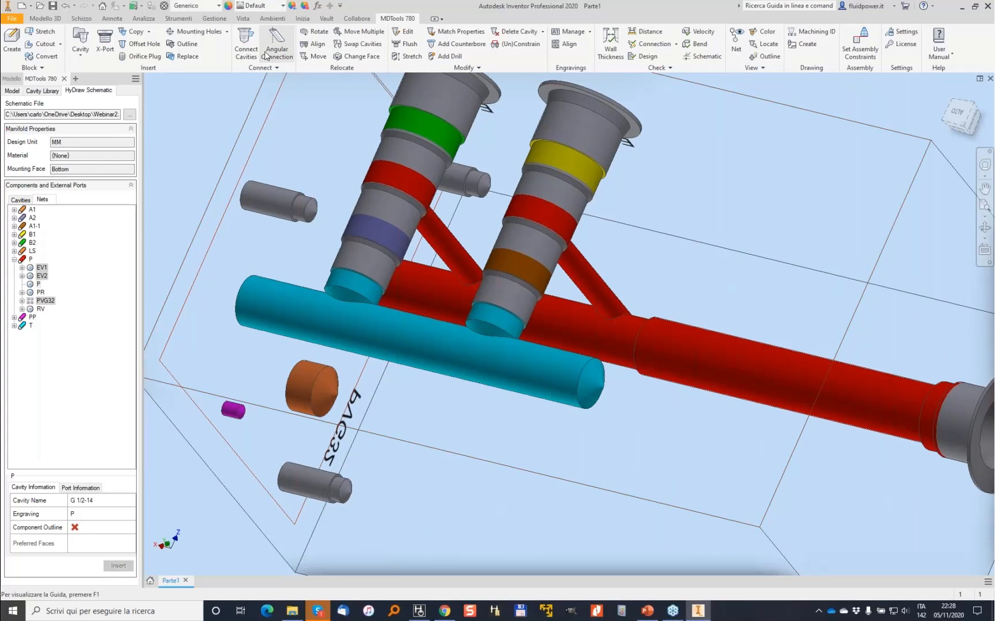
# Try to connect cavity EV2 to the T drill with Connect Cavities, checking the part's feature tree between attempts
pyautogui.click(246, 42)
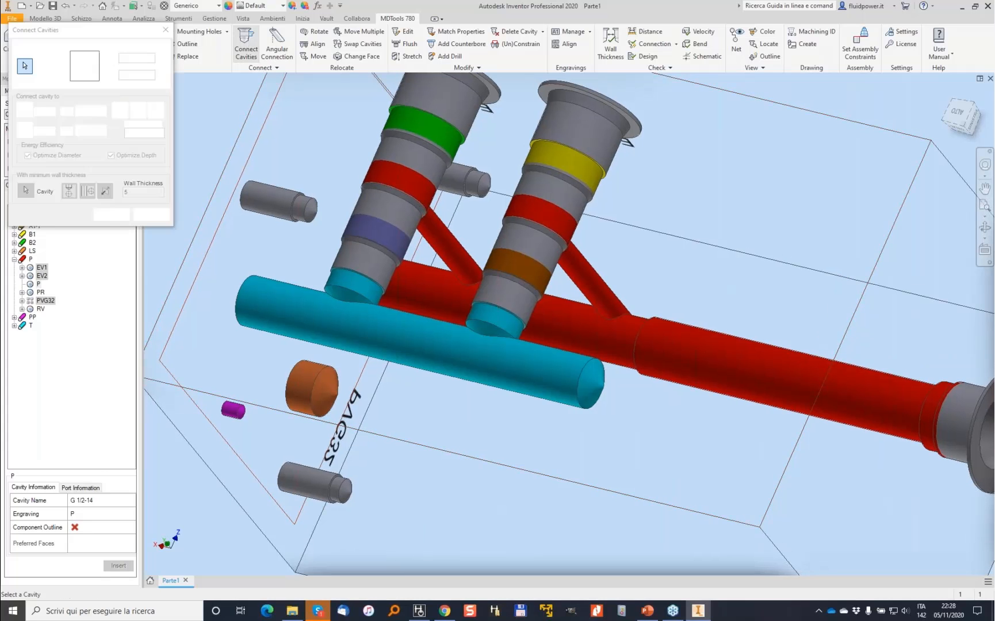
pyautogui.click(424, 179)
pyautogui.click(566, 321)
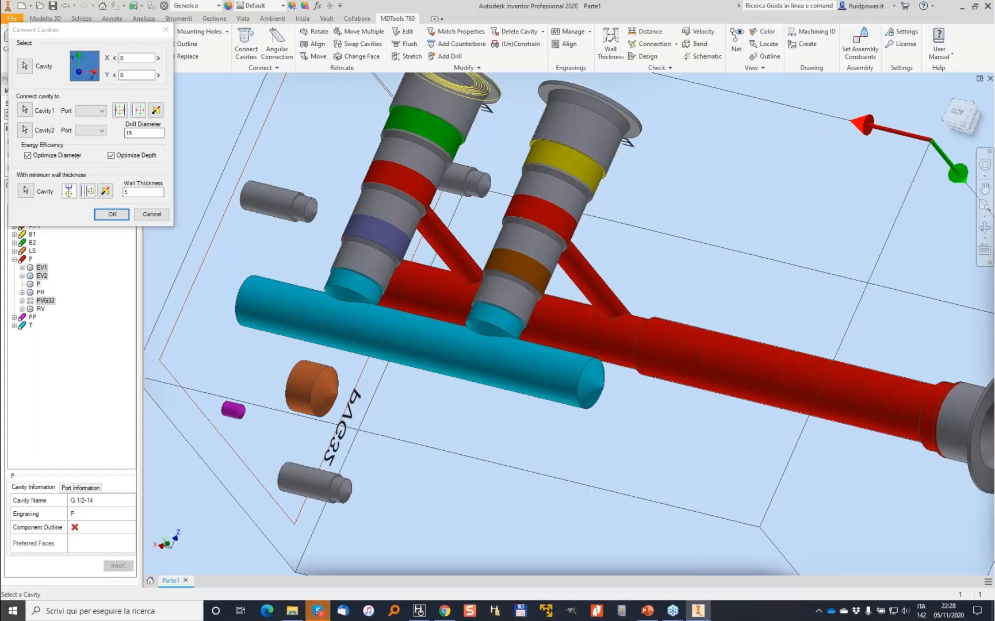
pyautogui.click(151, 214)
pyautogui.click(12, 78)
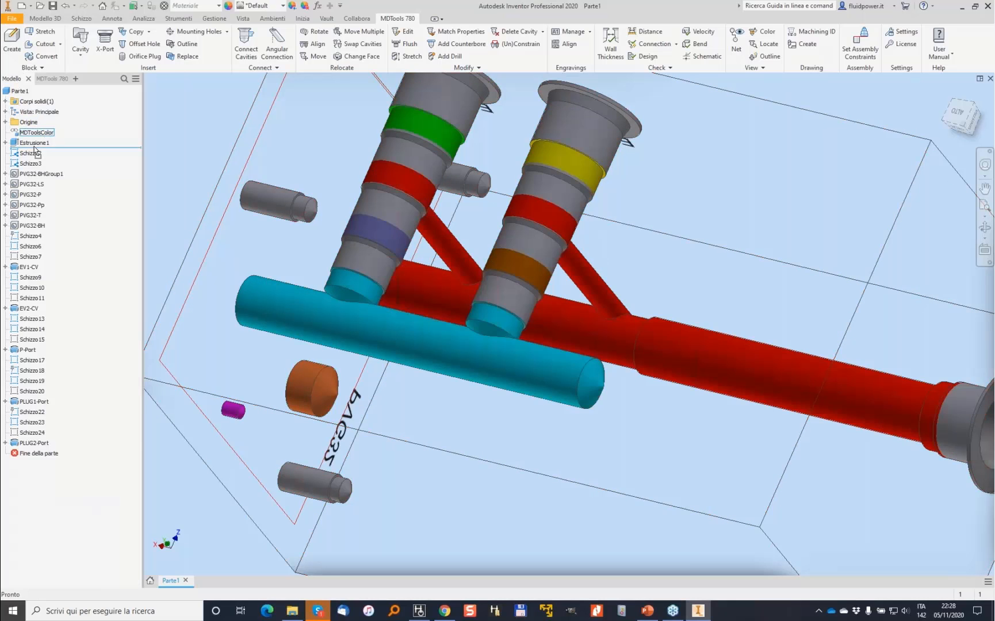
pyautogui.click(55, 79)
pyautogui.click(246, 43)
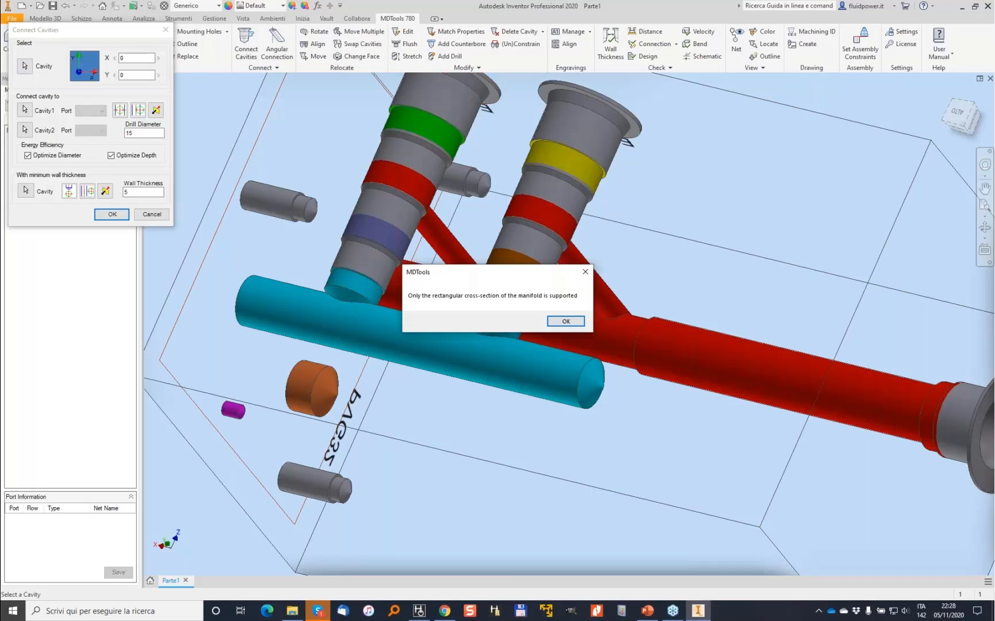
pyautogui.click(564, 322)
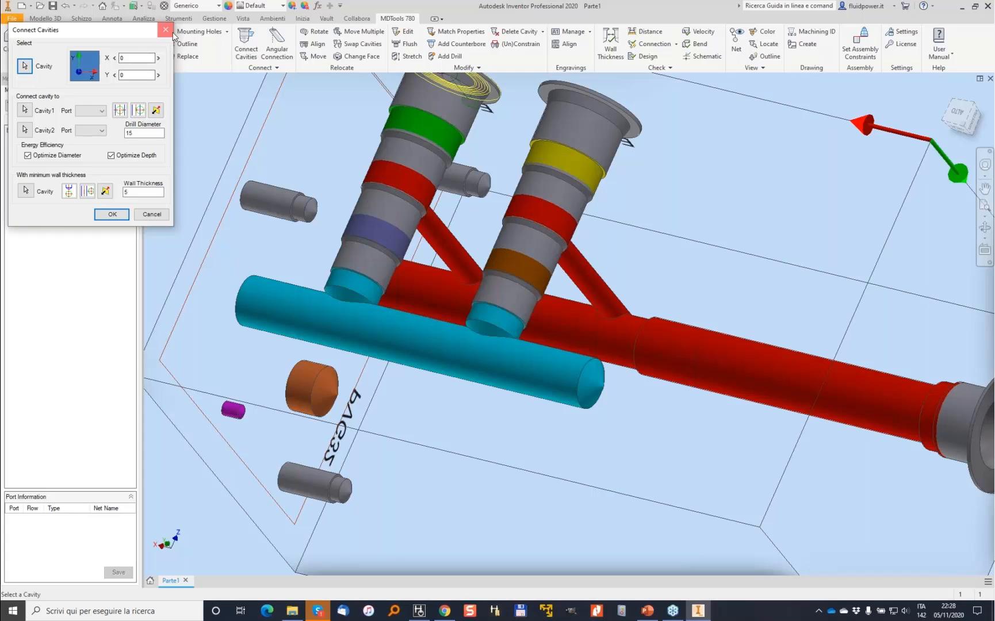
pyautogui.click(171, 33)
# Save the manifold part as Ex2 in the MDTools Webinar 2 folder
pyautogui.click(51, 7)
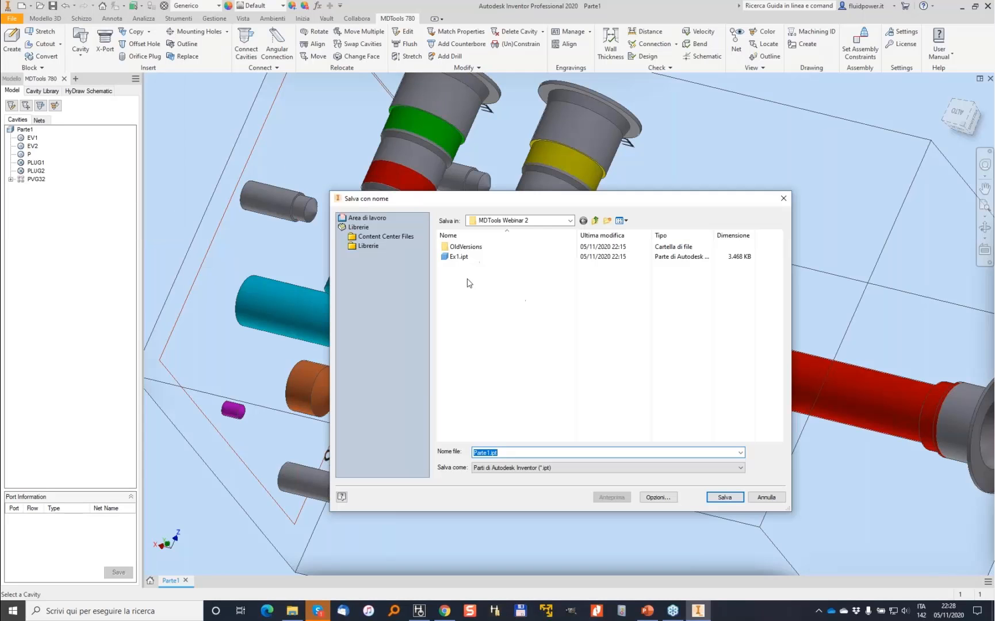
pyautogui.write('Ex2')
pyautogui.press('Return')
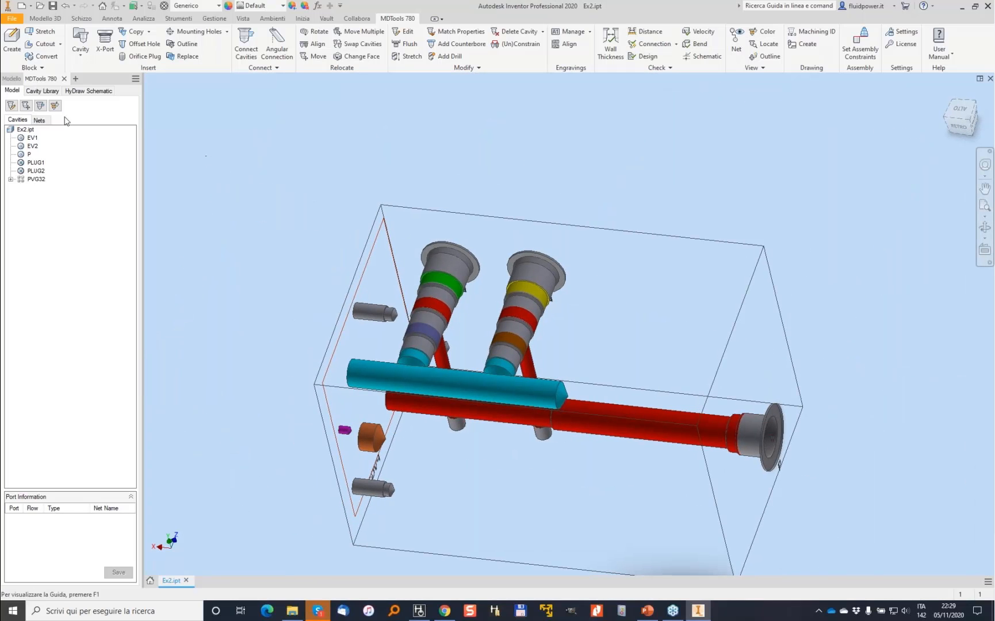
# Review the saved part's feature tree and try Connect Cavities once more
pyautogui.click(19, 80)
pyautogui.moveTo(35, 442); pyautogui.dragTo(46, 138)
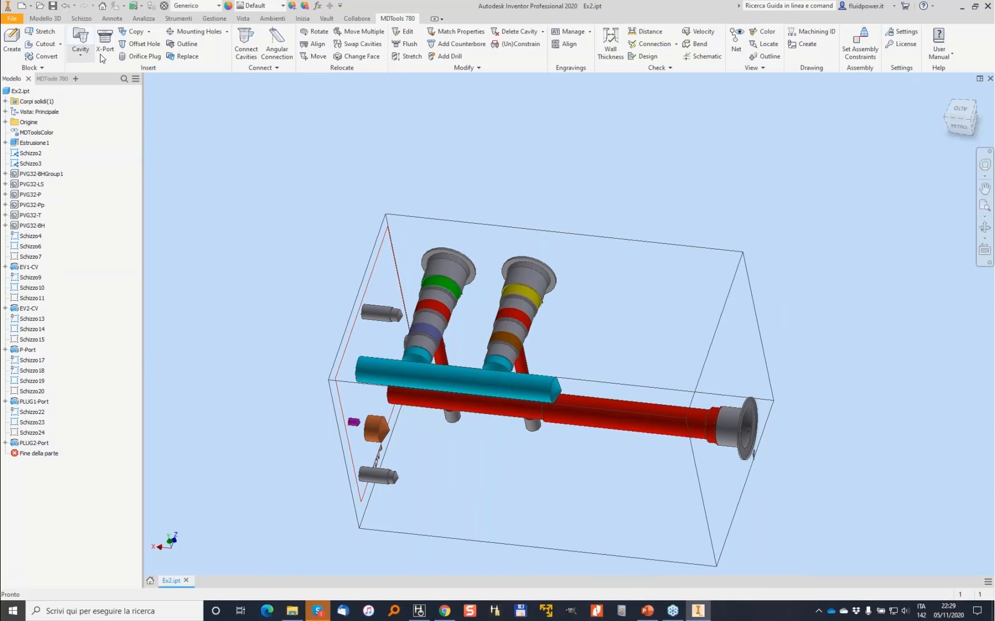
pyautogui.click(246, 42)
pyautogui.press('Return')
pyautogui.click(152, 214)
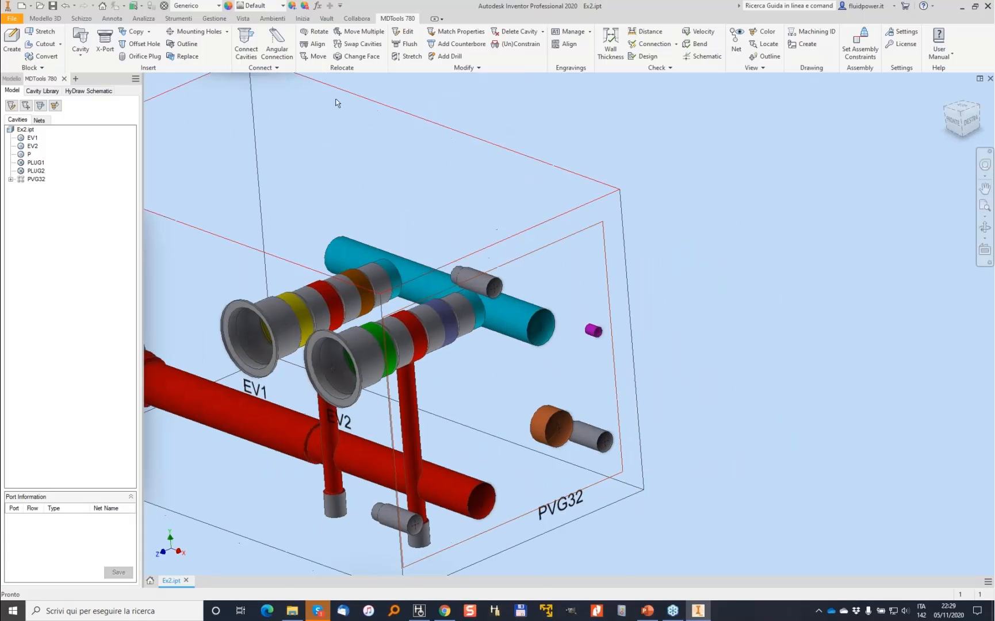
# Stretch EV2's cyan port 1 drill to a depth of 76 mm so it enters PVG32's T drill
pyautogui.click(409, 56)
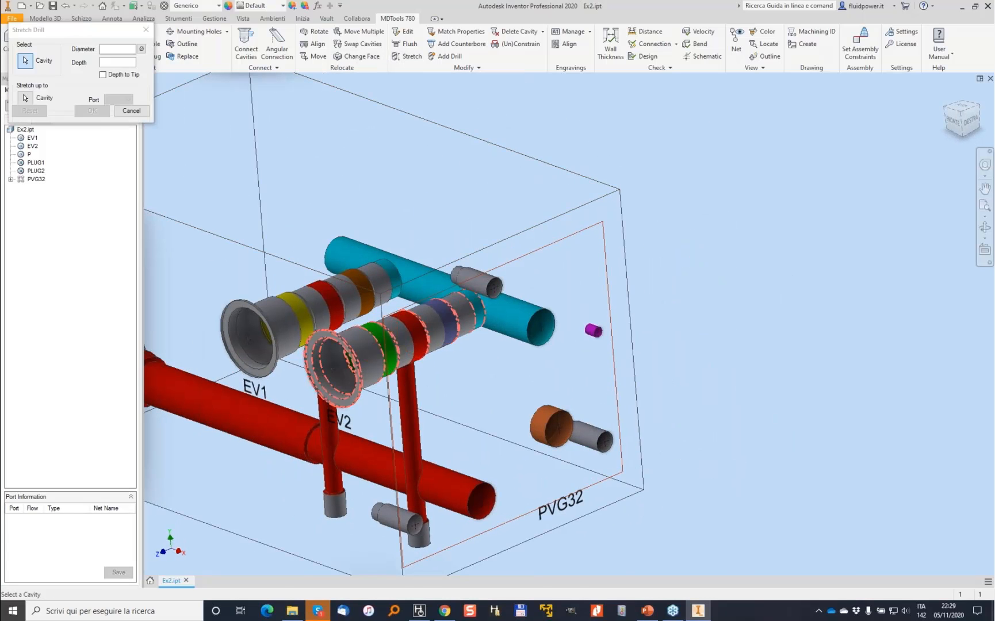
pyautogui.click(374, 345)
pyautogui.moveTo(588, 207); pyautogui.dragTo(611, 201)
pyautogui.click(92, 165)
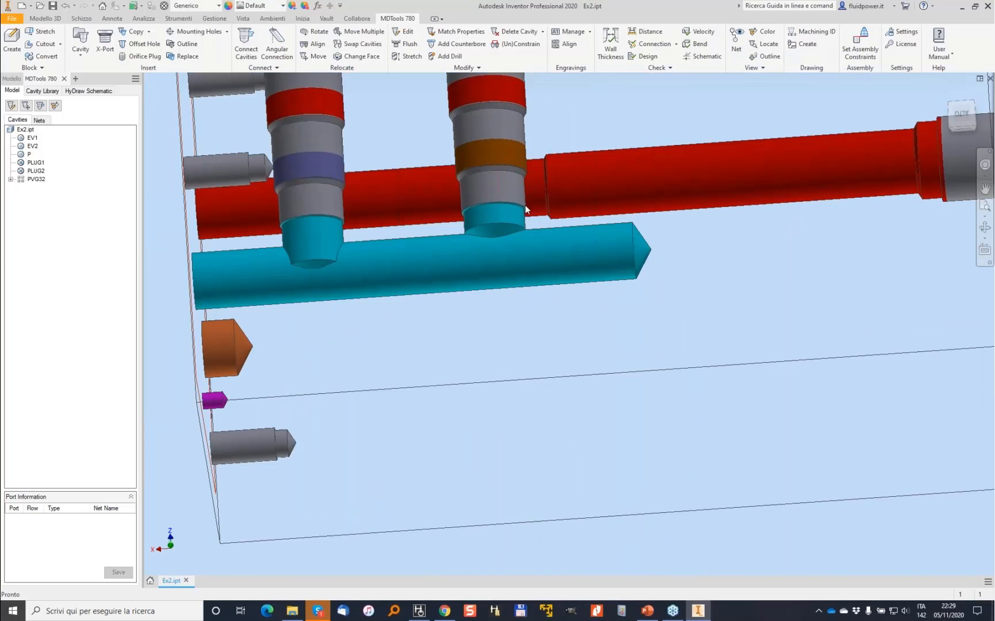
# Run Check Bend and update all listed drills to the recommended depths: EV1-1 and EV2-1 79, P 106, PVG32-T 78 mm
pyautogui.click(698, 45)
pyautogui.click(145, 191)
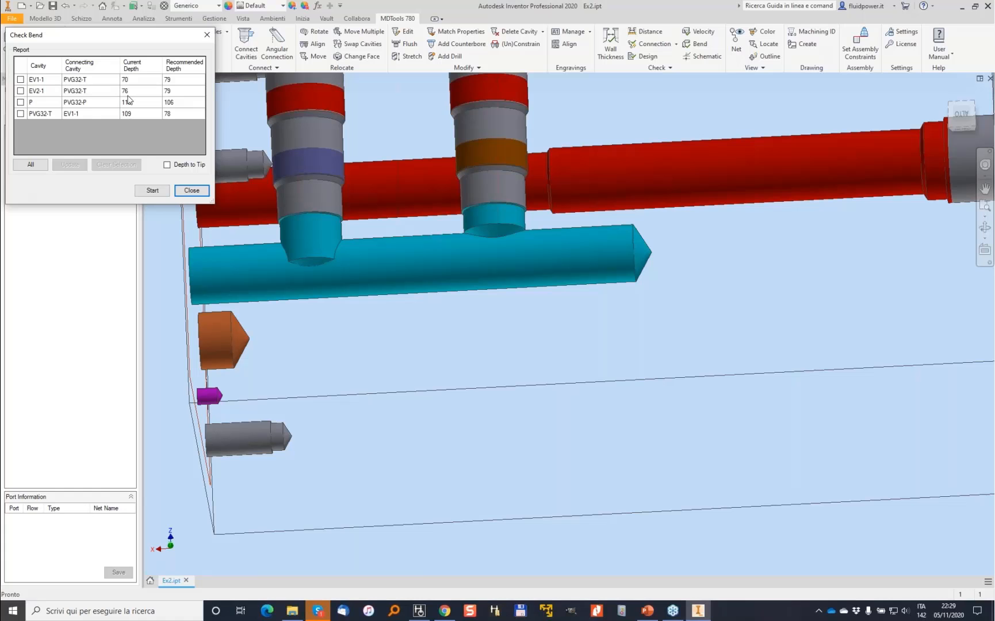
pyautogui.doubleClick(46, 113)
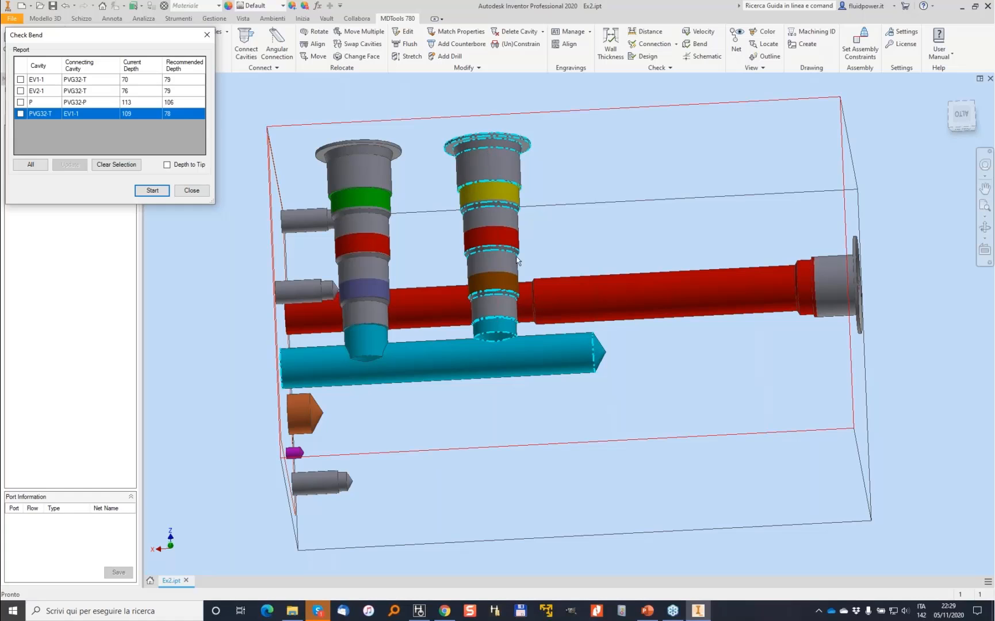
pyautogui.click(31, 164)
pyautogui.click(65, 166)
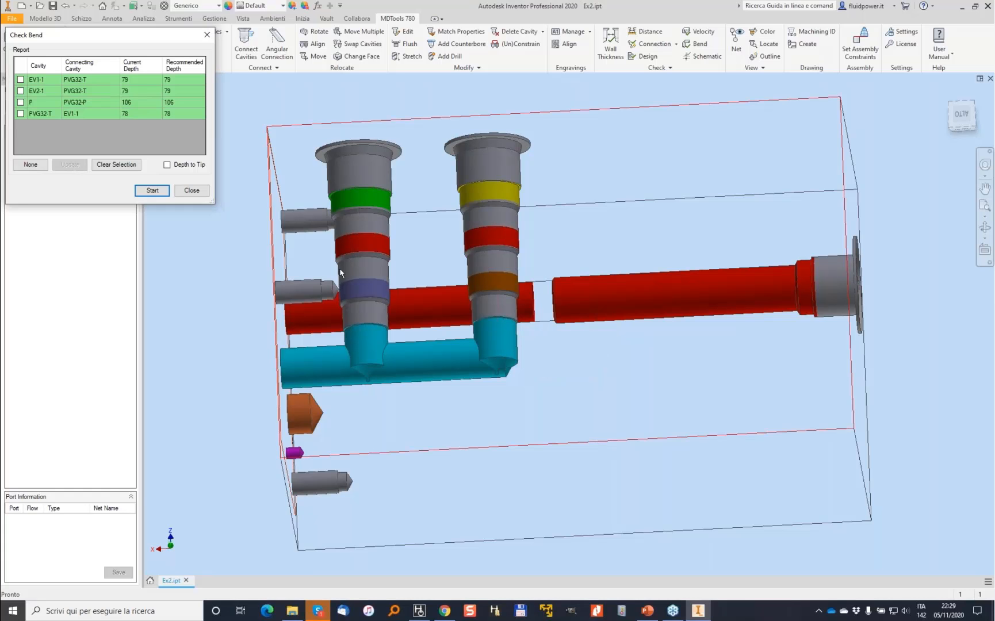
pyautogui.click(187, 195)
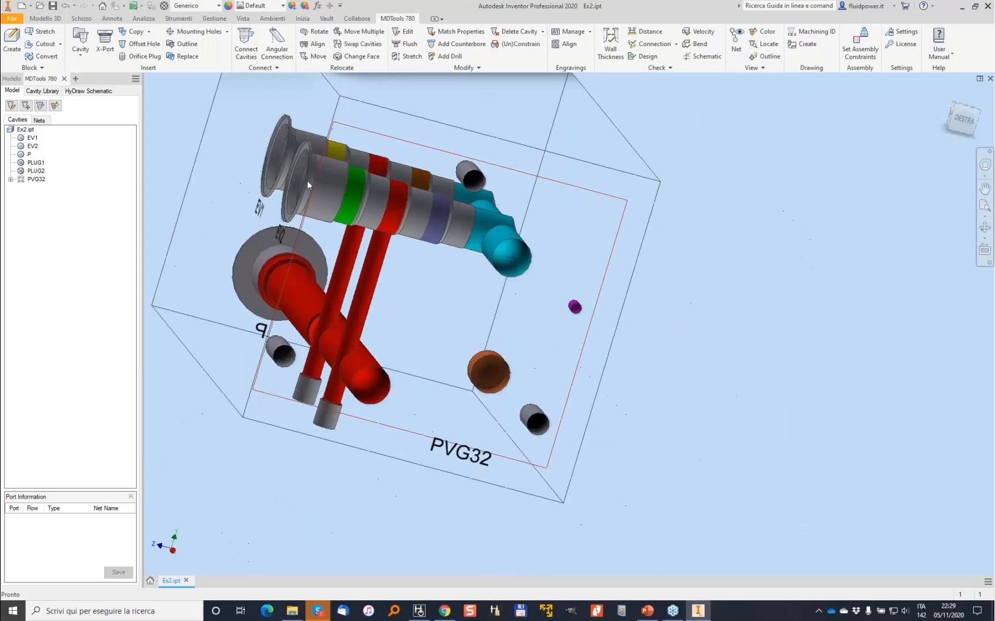
# Stretch PVG32's red 14 mm pressure drill to close the gap to port P's drill
pyautogui.click(407, 55)
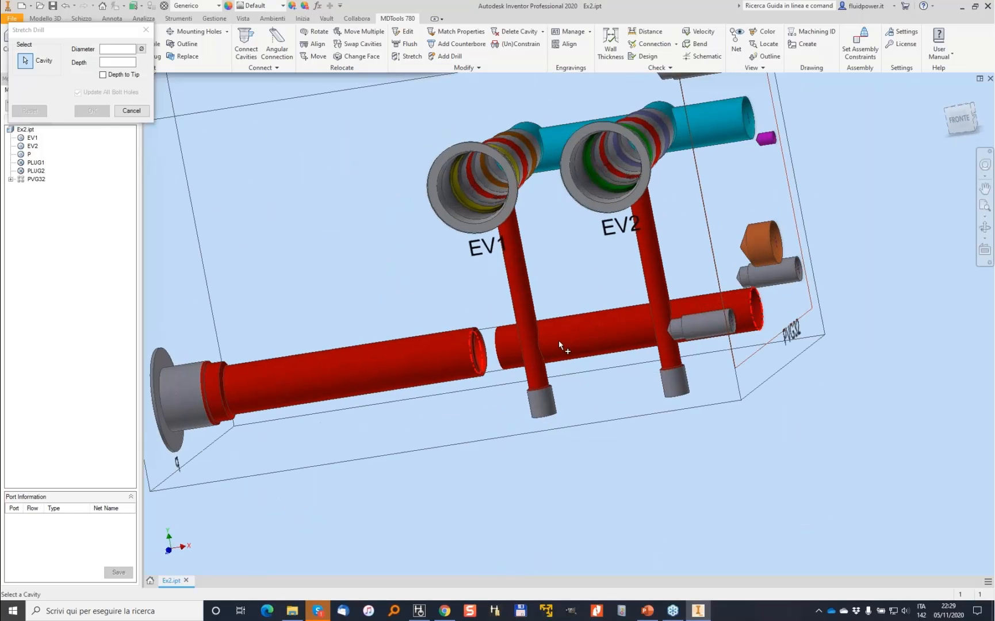
pyautogui.click(502, 345)
pyautogui.scroll(3, 504, 345)
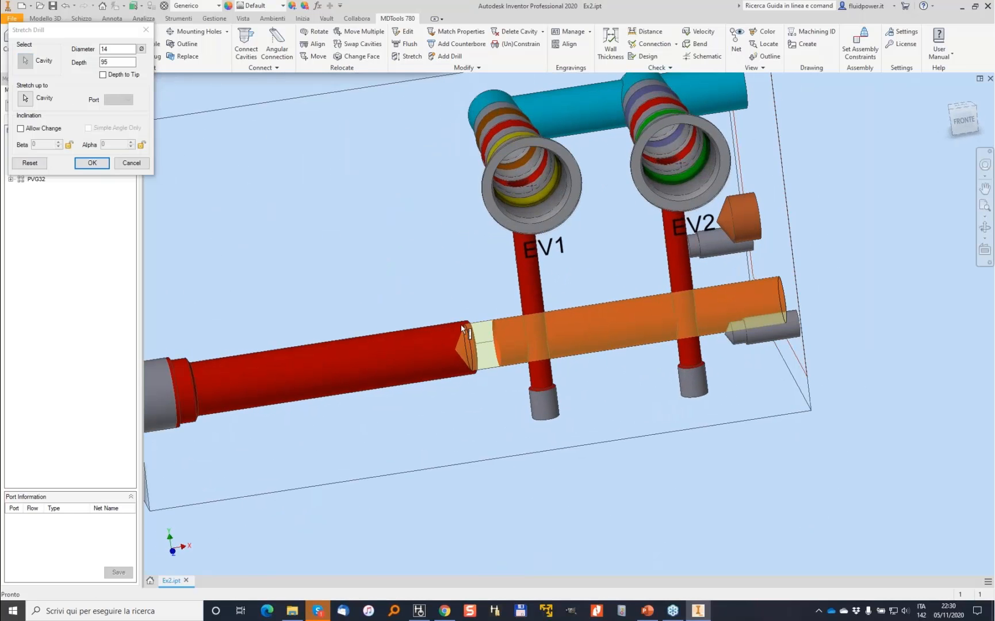
pyautogui.click(92, 163)
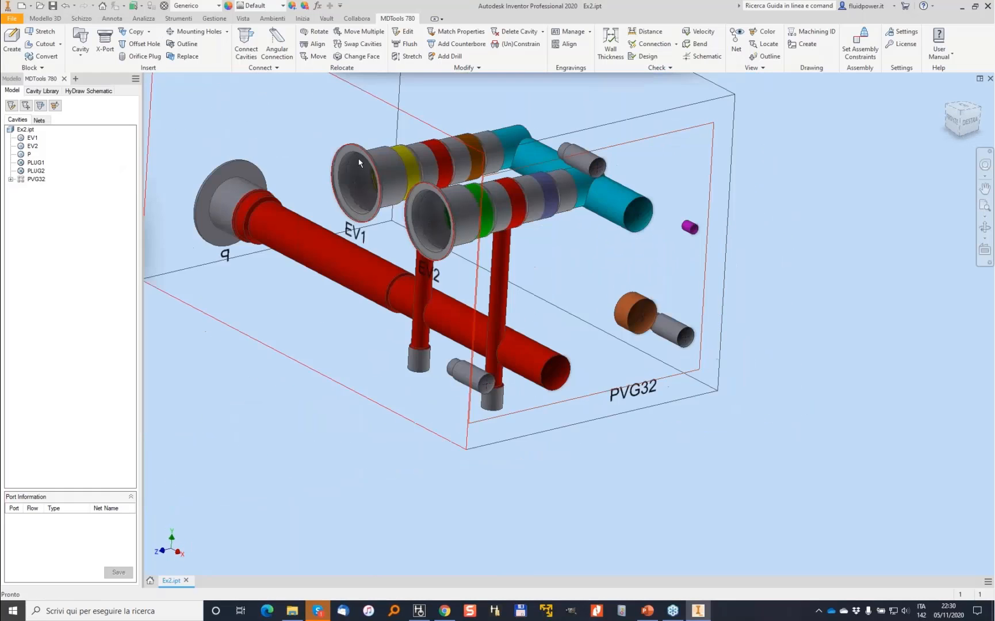
# Shorten the manifold block to a length of 135 mm using the face that carries port P
pyautogui.click(266, 236)
pyautogui.click(283, 221)
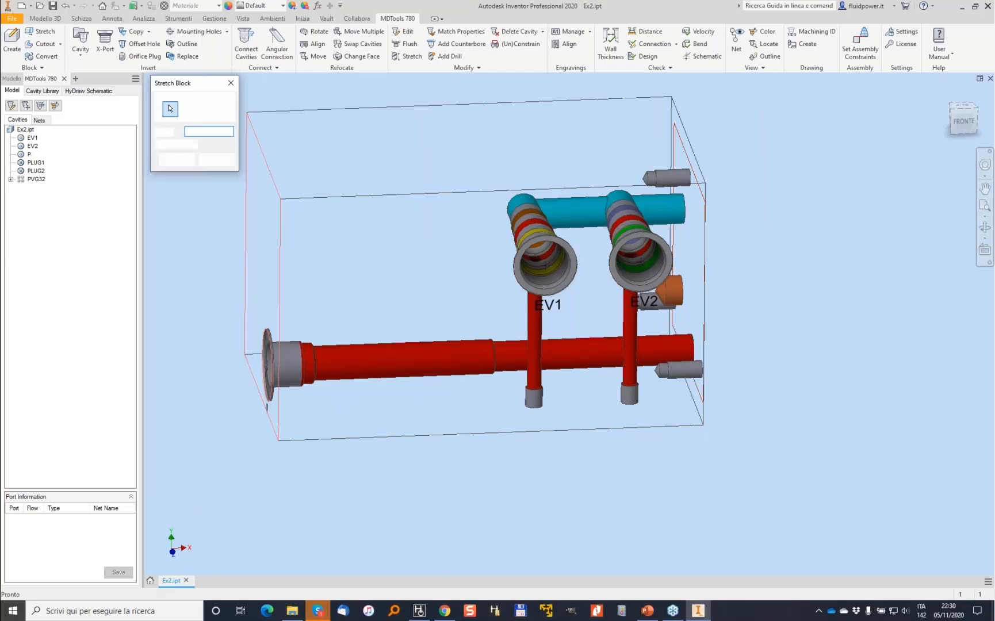
pyautogui.moveTo(216, 276); pyautogui.dragTo(392, 271)
pyautogui.doubleClick(206, 131)
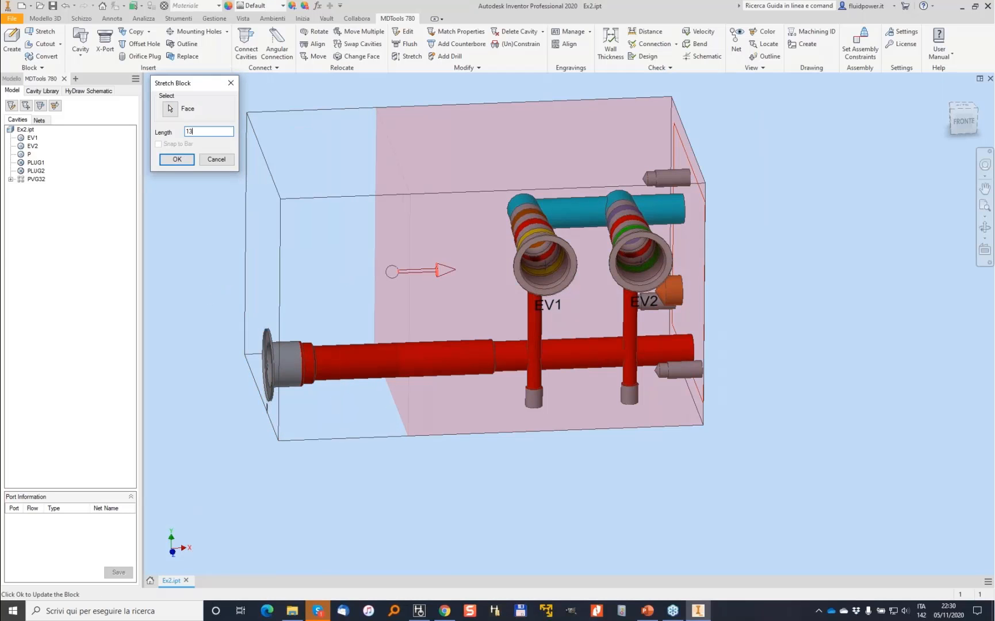
pyautogui.write('135')
pyautogui.press('Return')
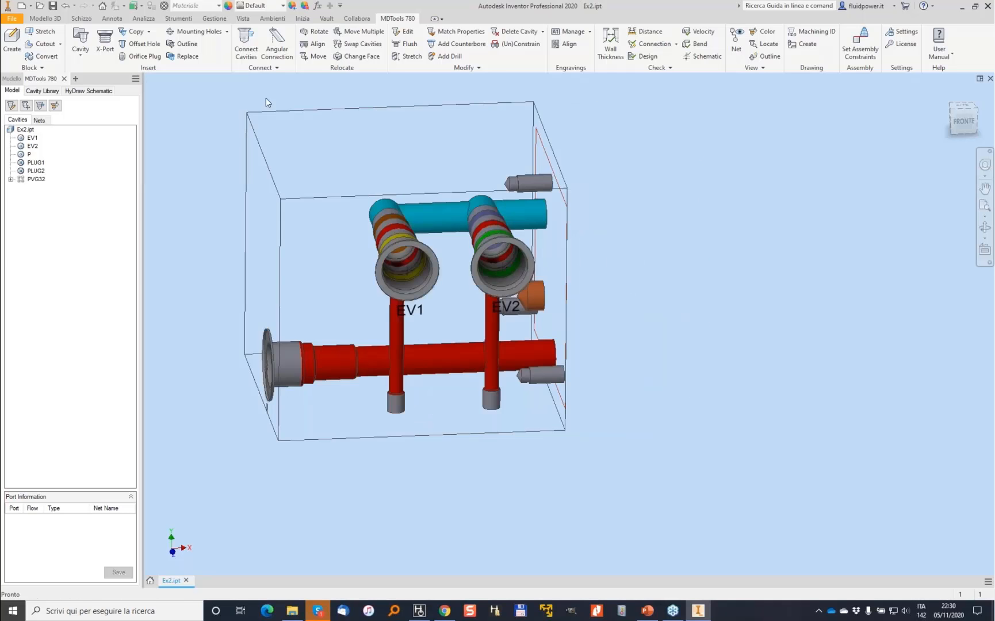
# Insert port B1 (G 3/8-19) from the schematic's B1 net on the block's top face, connected to EV1's yellow port
pyautogui.click(96, 95)
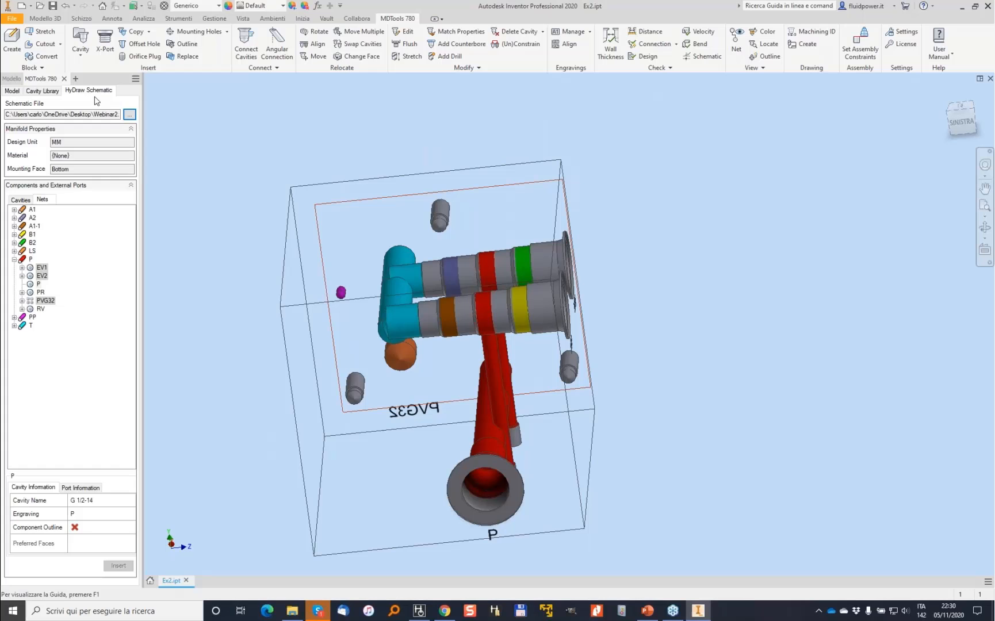
pyautogui.click(14, 233)
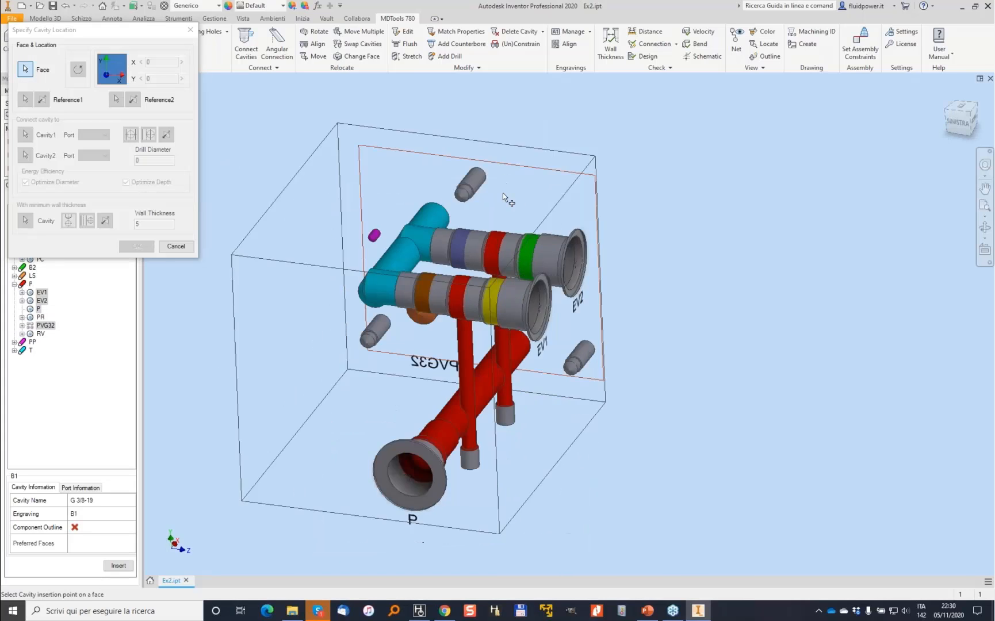
pyautogui.click(337, 140)
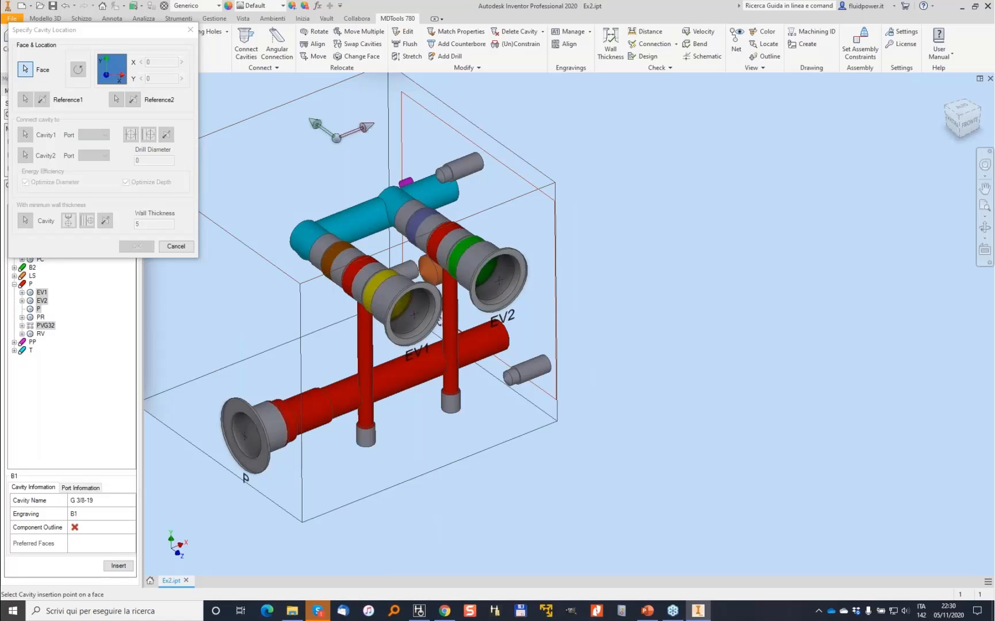
pyautogui.click(383, 287)
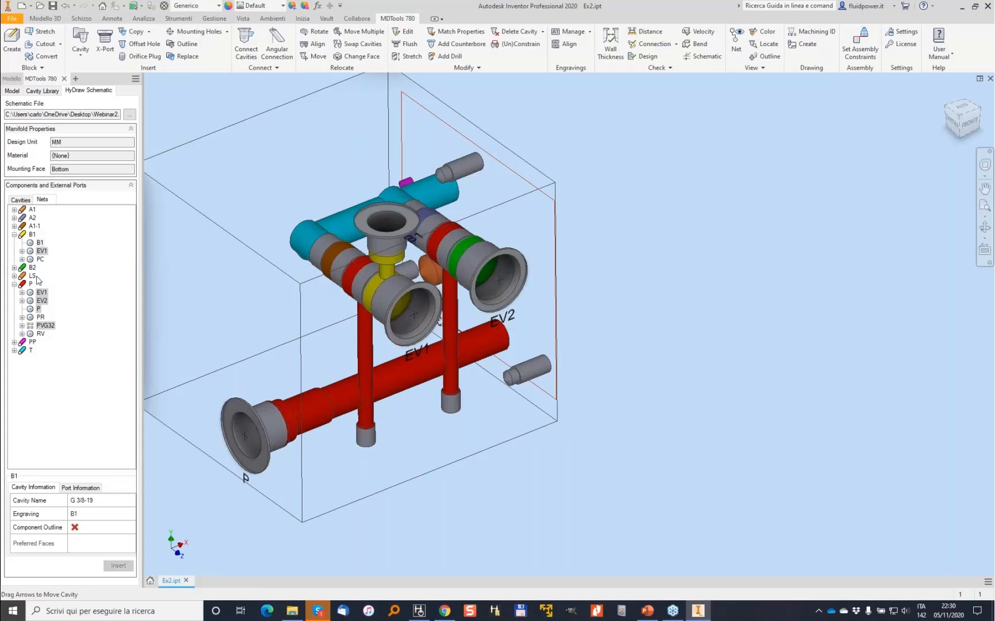
# Insert port B2 (G 3/8-19) on the block's top face, connected to EV2's port 4 with a 6.5 mm drill
pyautogui.click(15, 268)
pyautogui.click(37, 276)
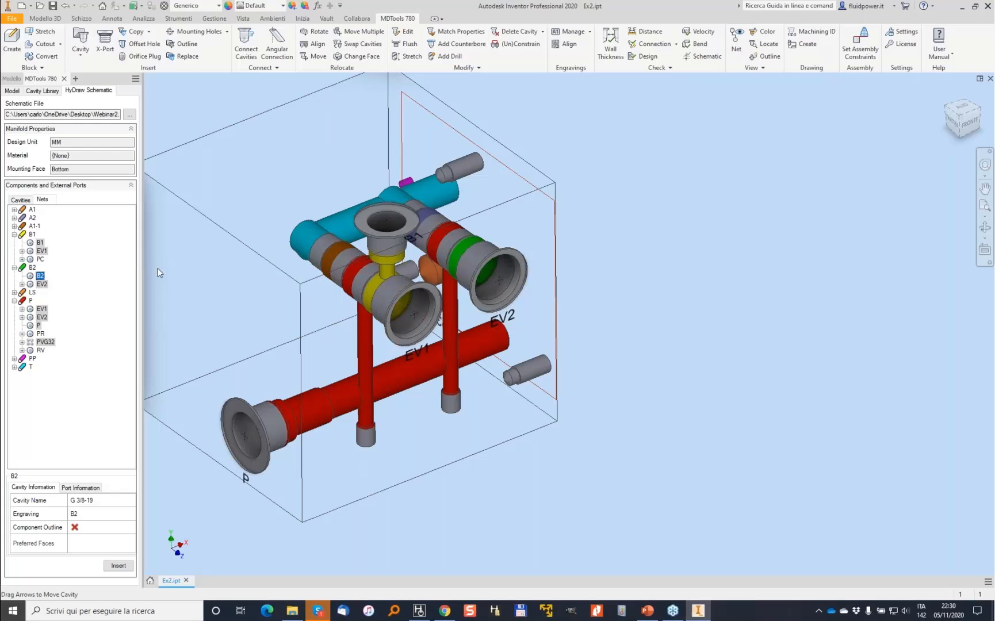
pyautogui.click(484, 186)
pyautogui.click(369, 226)
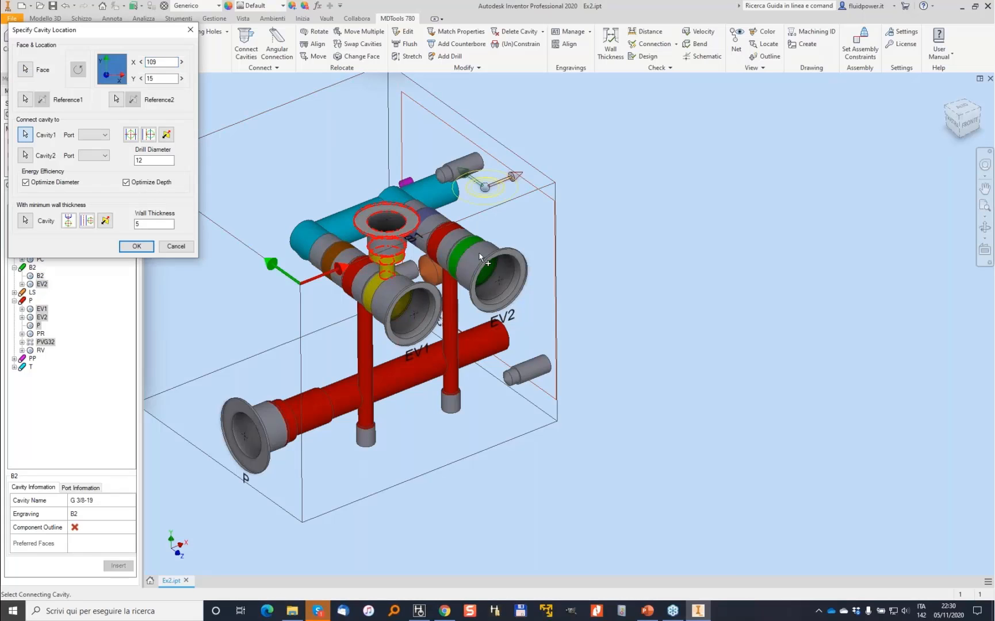
pyautogui.click(106, 219)
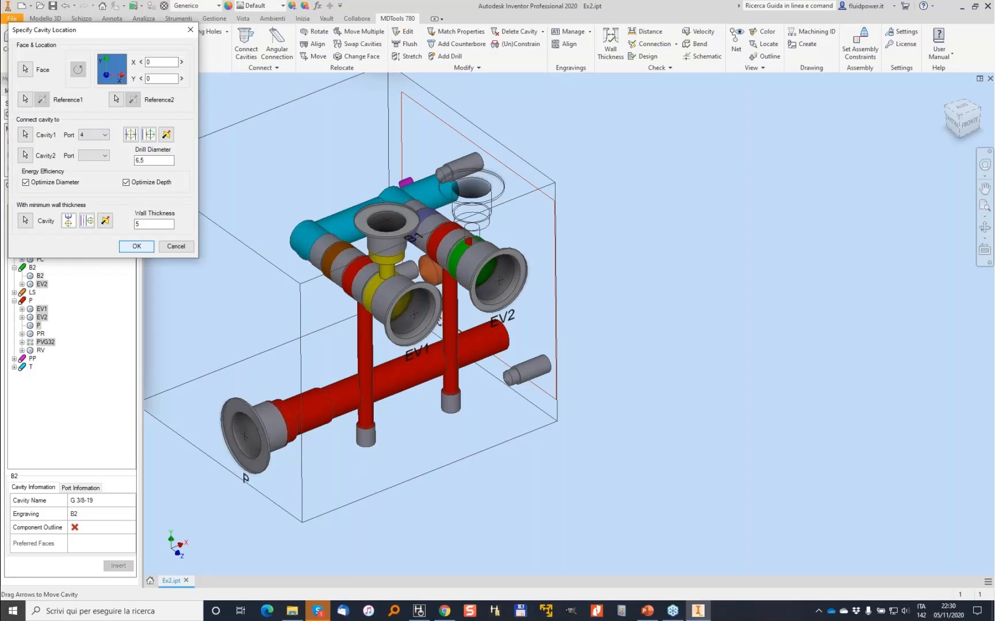
pyautogui.click(136, 246)
# Move the B1 engraving clear of the port outlines on the top face to X 74, Y 6
pyautogui.keyDown('shift'); pyautogui.moveTo(453, 202); pyautogui.dragTo(371, 169, button='middle'); pyautogui.keyUp('shift')
pyautogui.scroll(1, 267, 248)
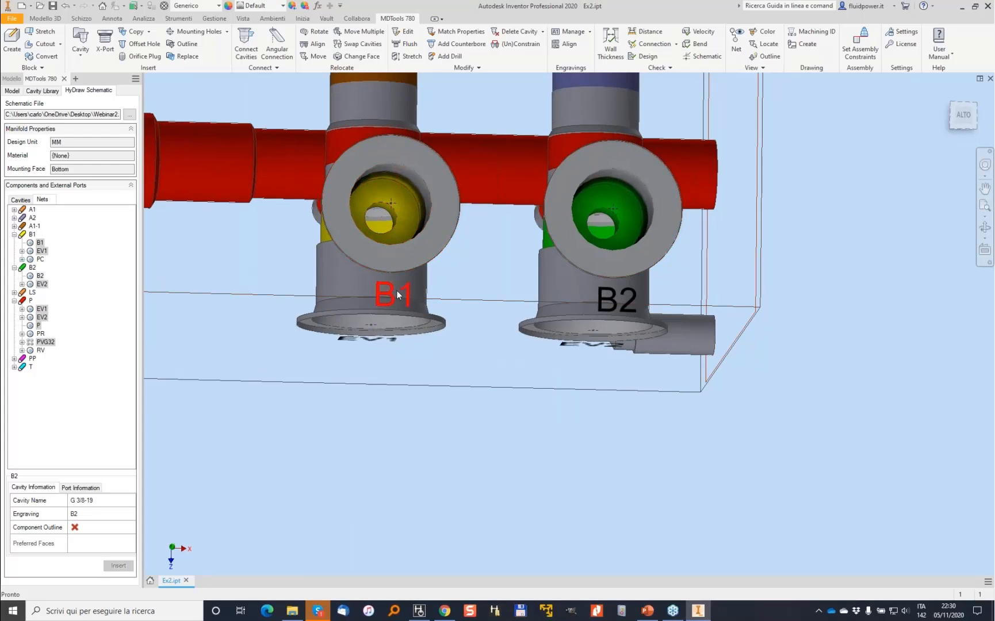
pyautogui.moveTo(397, 291)
pyautogui.keyDown('shift'); pyautogui.mouseDown(button='middle')
pyautogui.moveTo(384, 282)
pyautogui.moveTo(397, 271)
pyautogui.moveTo(391, 277)
pyautogui.mouseUp(button='middle'); pyautogui.keyUp('shift')
pyautogui.click(379, 304)
pyautogui.click(394, 290)
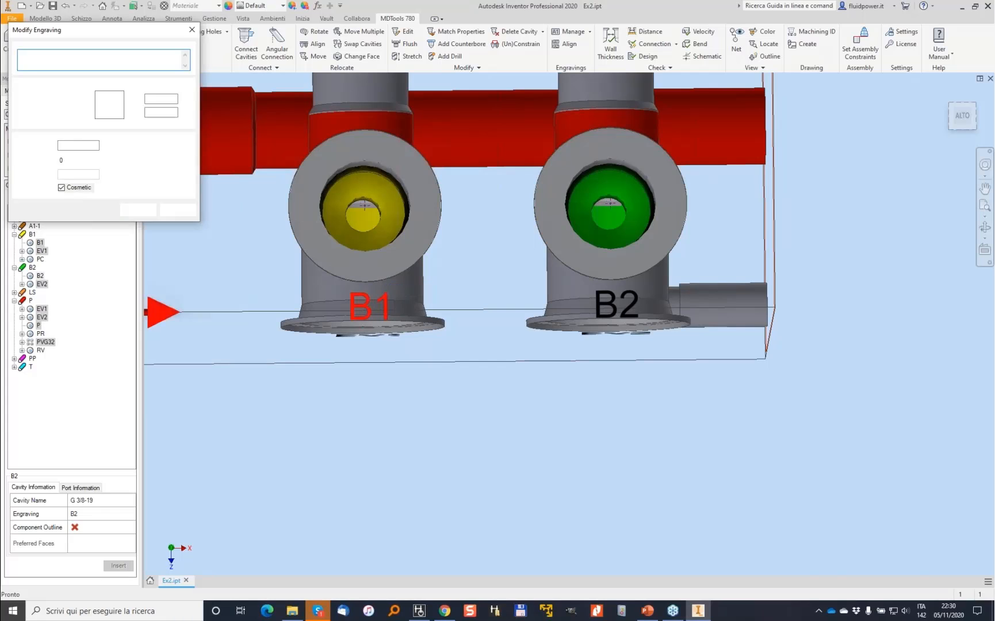
pyautogui.click(24, 116)
pyautogui.click(440, 277)
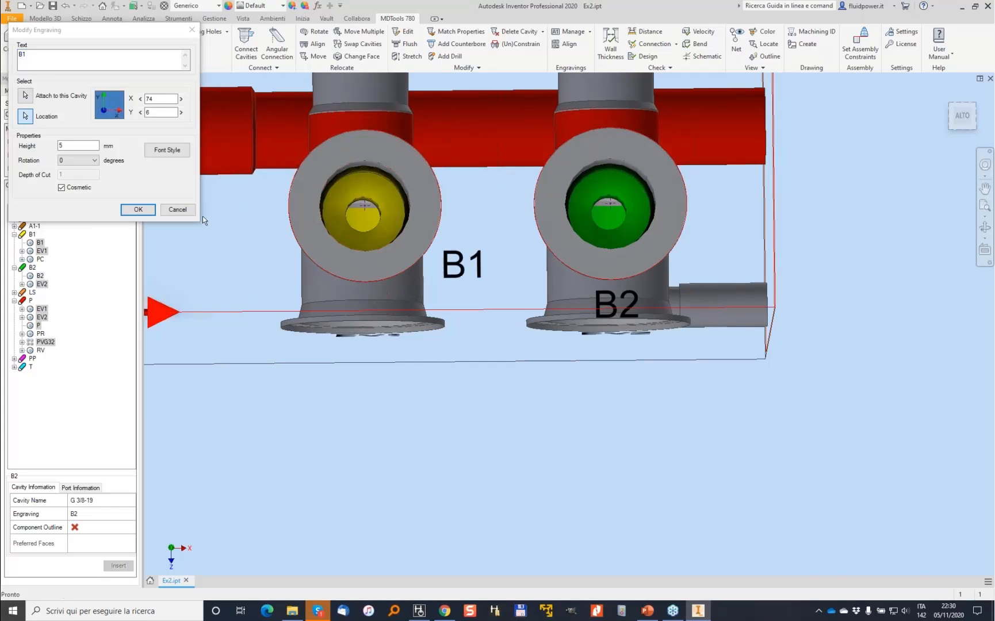
pyautogui.click(137, 209)
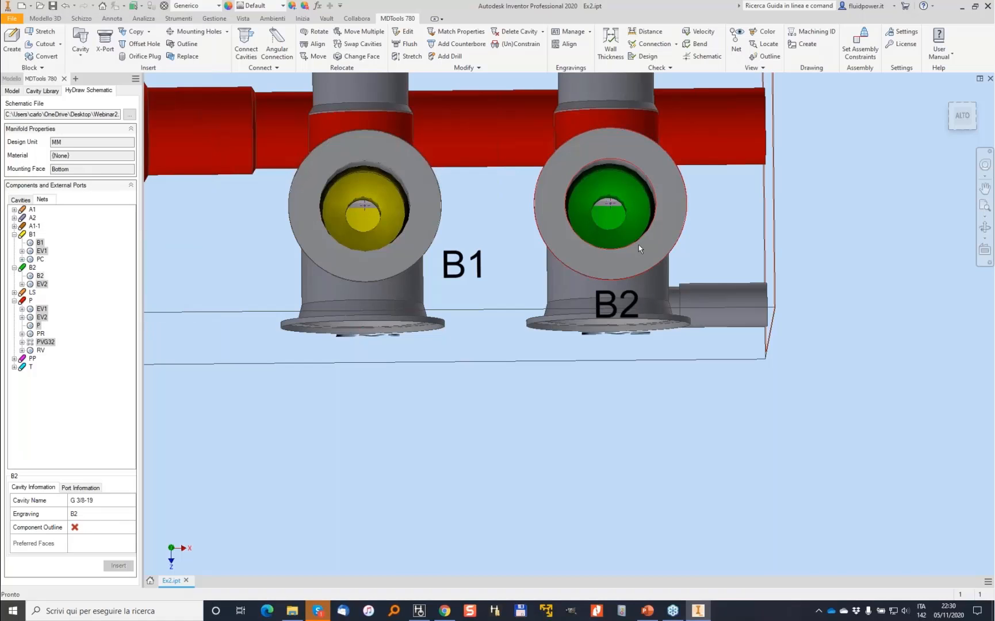
# Align the B2 engraving with the B1 engraving
pyautogui.click(565, 43)
pyautogui.click(634, 299)
pyautogui.click(462, 265)
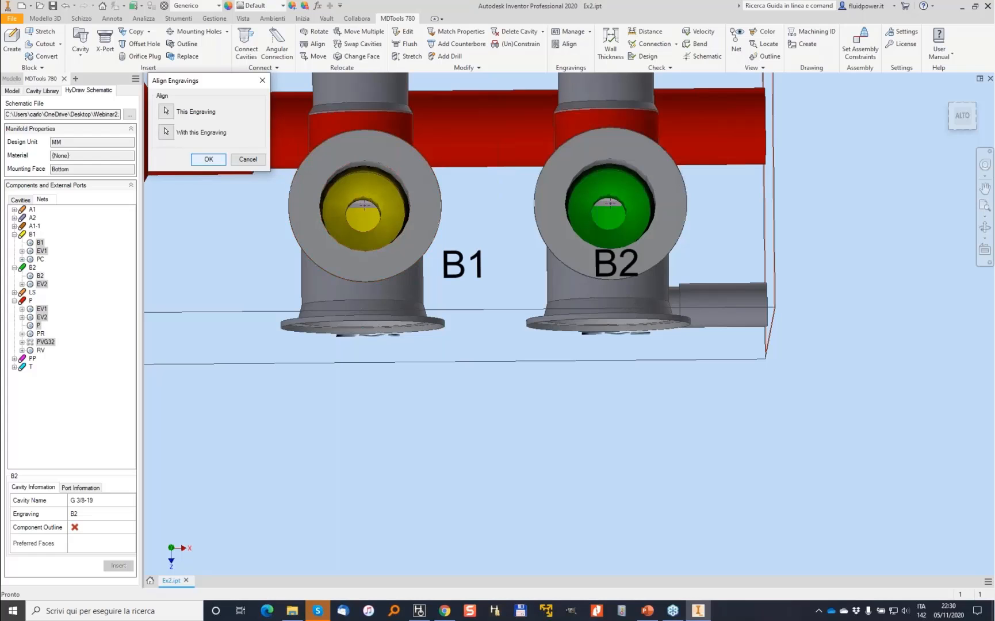
pyautogui.click(208, 159)
# Relocate the B2 engraving beside port B2 at X 121, Y 7
pyautogui.click(623, 266)
pyautogui.click(672, 261)
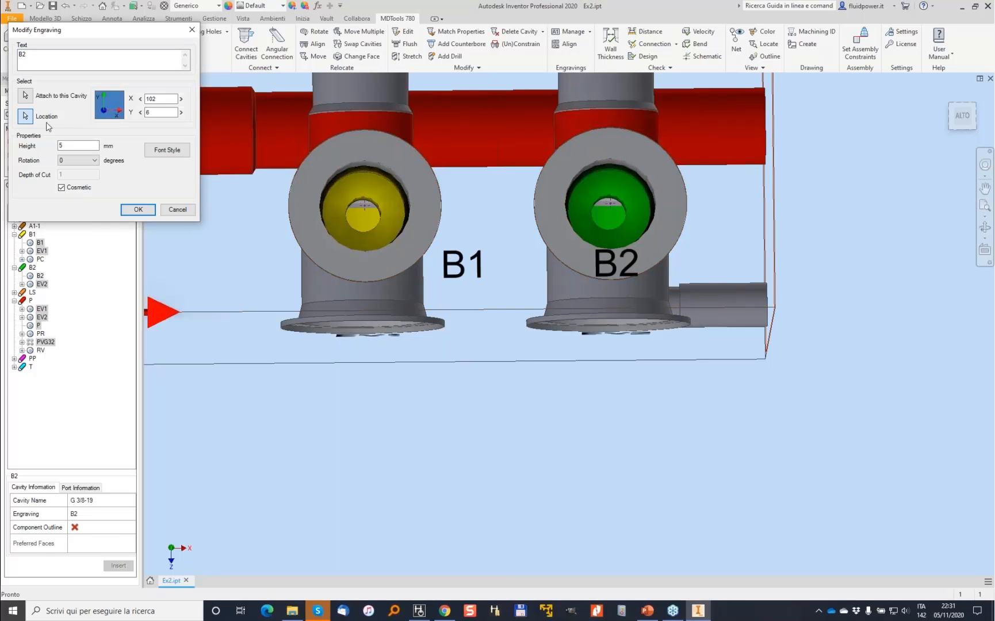
pyautogui.click(698, 271)
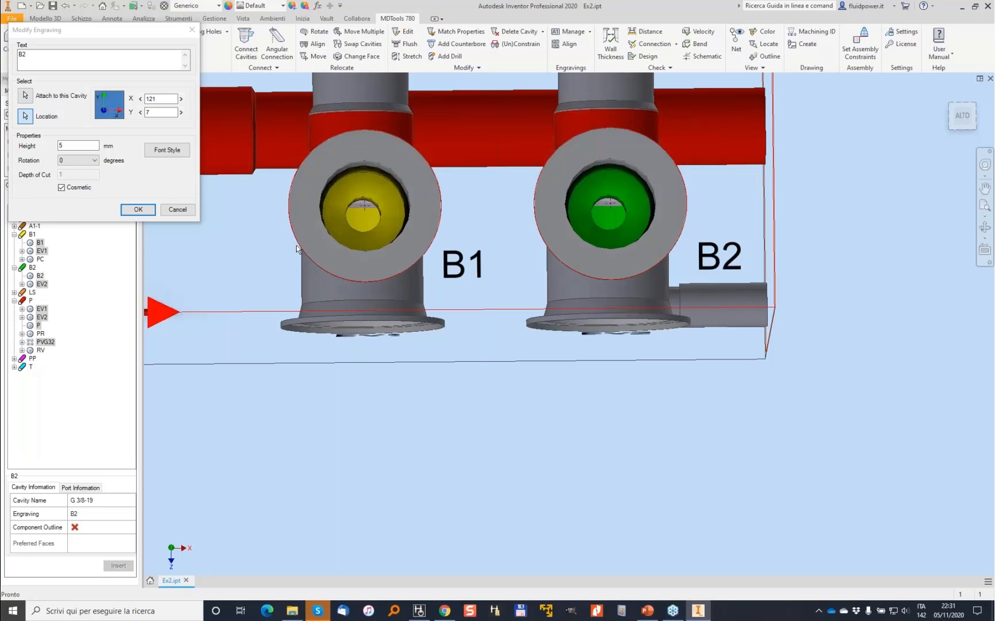
pyautogui.click(138, 210)
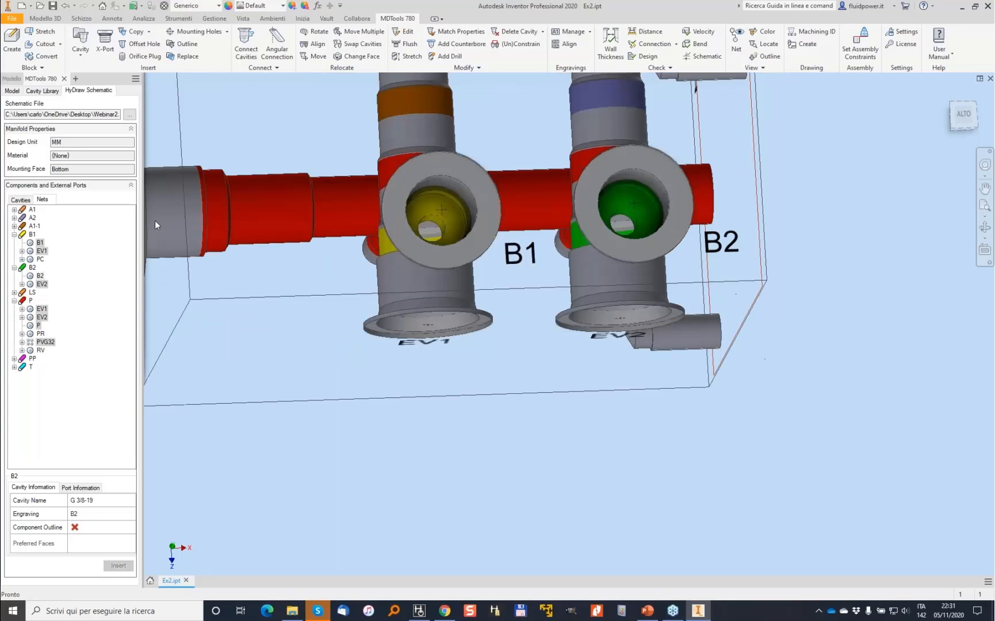
# Insert port A2 (G 3/8-19) from the A2 net on the block's top face, connected to EV2's port 2 with a 6.5 mm drill
pyautogui.click(14, 218)
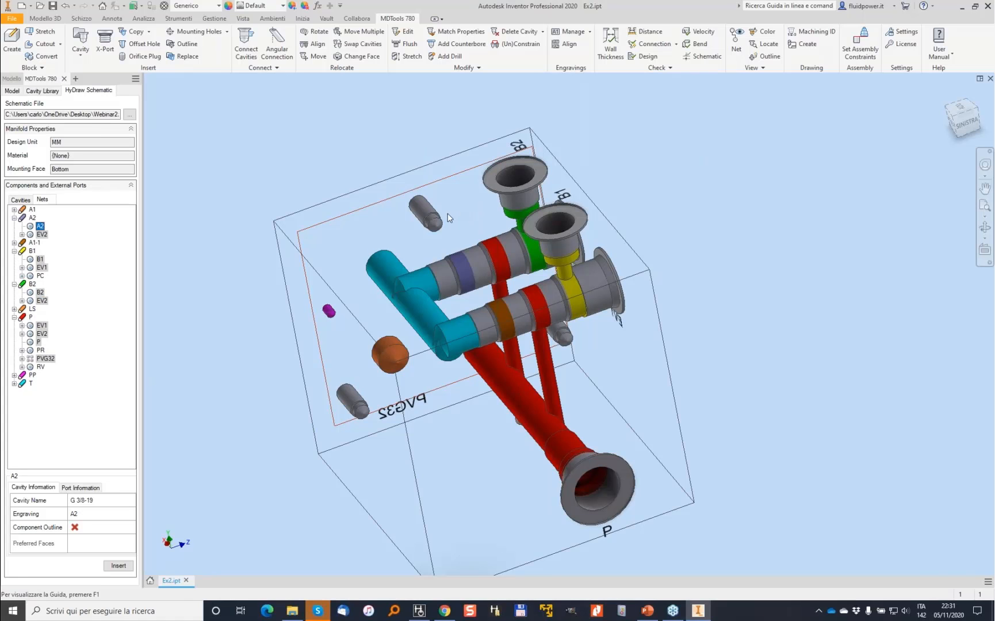
pyautogui.click(449, 200)
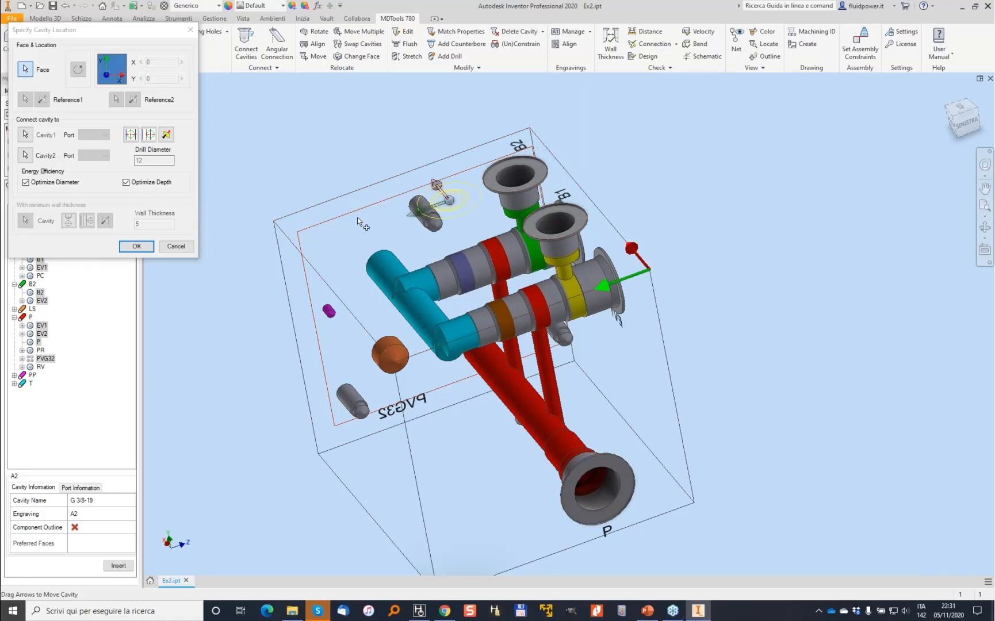
pyautogui.click(475, 267)
pyautogui.click(137, 246)
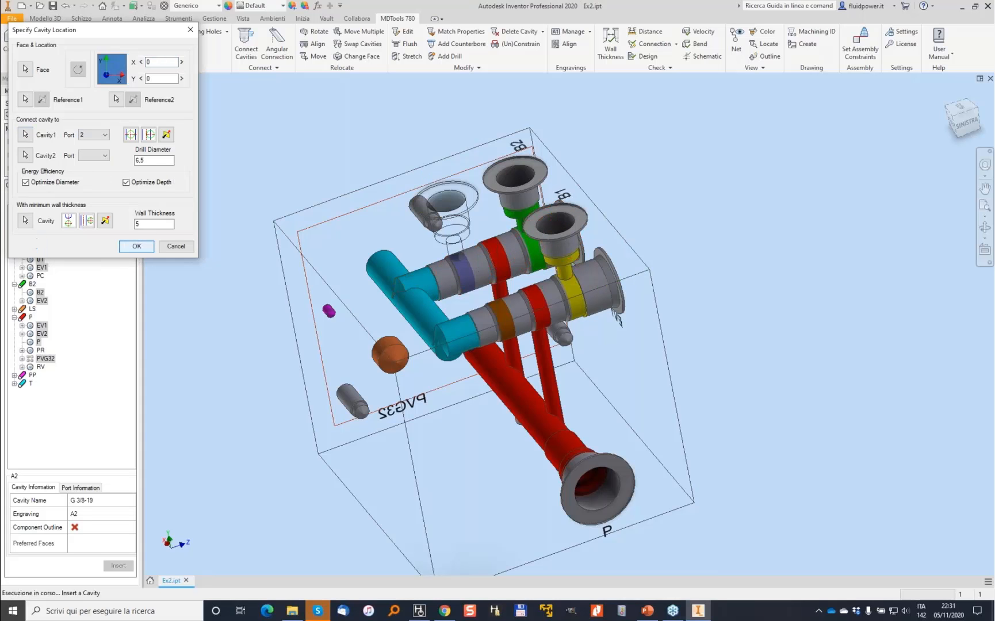
# Insert cavity PC (FC10-3) from the A1-1 net on the side face opposite the PVG32 face at X 35, Y 76
pyautogui.click(14, 243)
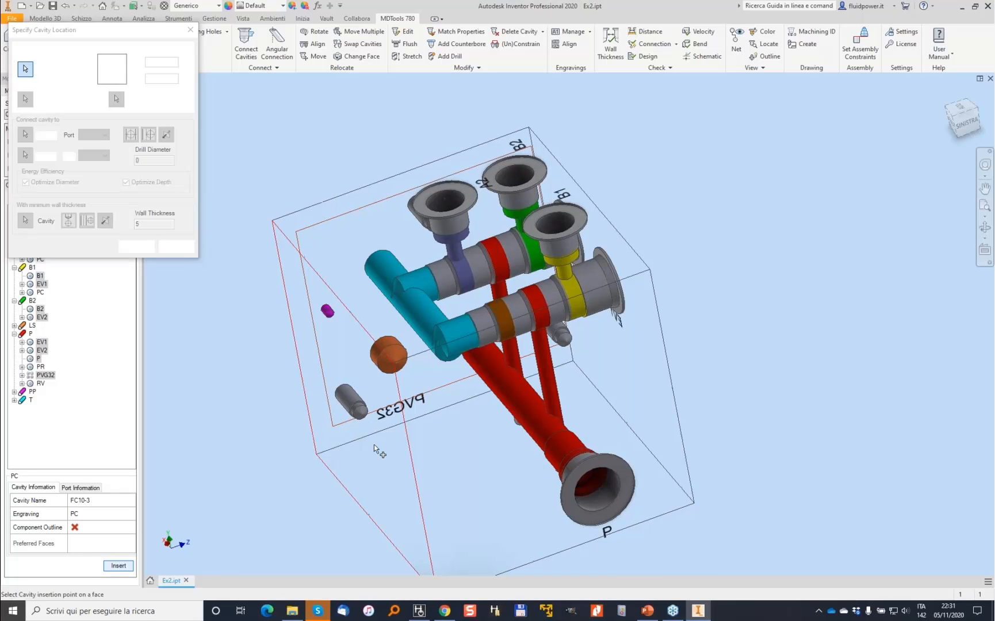
pyautogui.keyDown('shift'); pyautogui.moveTo(373, 444); pyautogui.dragTo(406, 431, button='middle'); pyautogui.keyUp('shift')
pyautogui.click(406, 432)
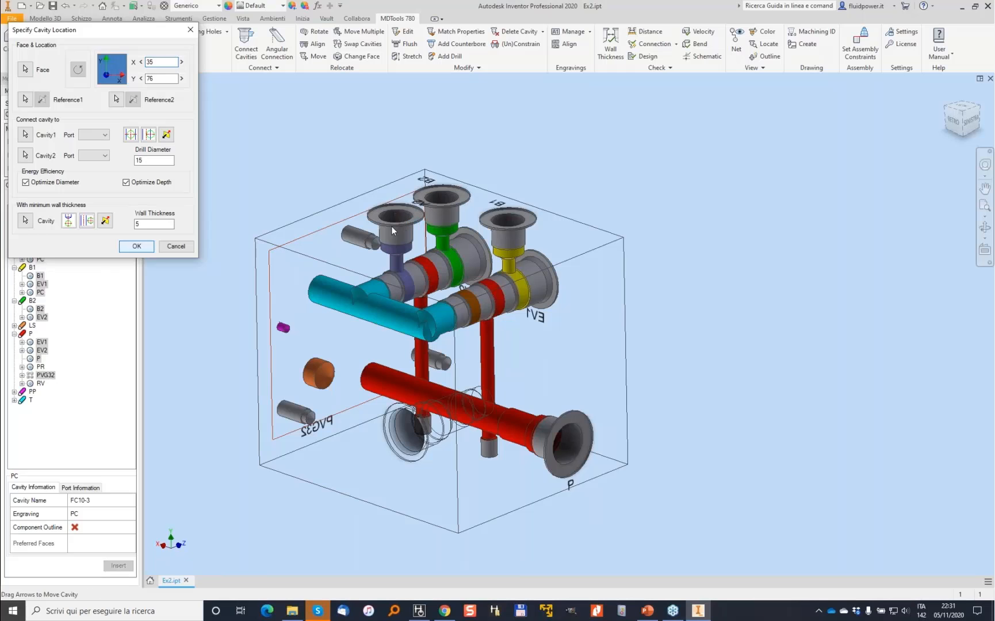
# Insert port A1 (G 3/8-19) from the A1 net on the top face at X 35, Y 60, connected to port 1 of cavity PC
pyautogui.keyDown('shift'); pyautogui.moveTo(540, 262); pyautogui.dragTo(483, 287, button='middle'); pyautogui.keyUp('shift')
pyautogui.scroll(-2, 483, 288)
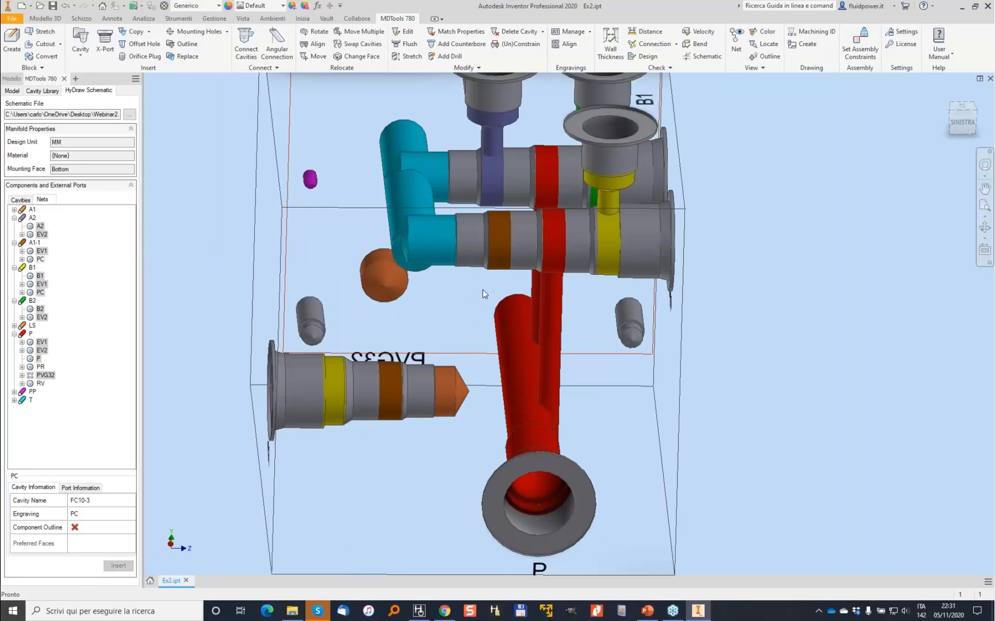
pyautogui.click(14, 210)
pyautogui.click(39, 218)
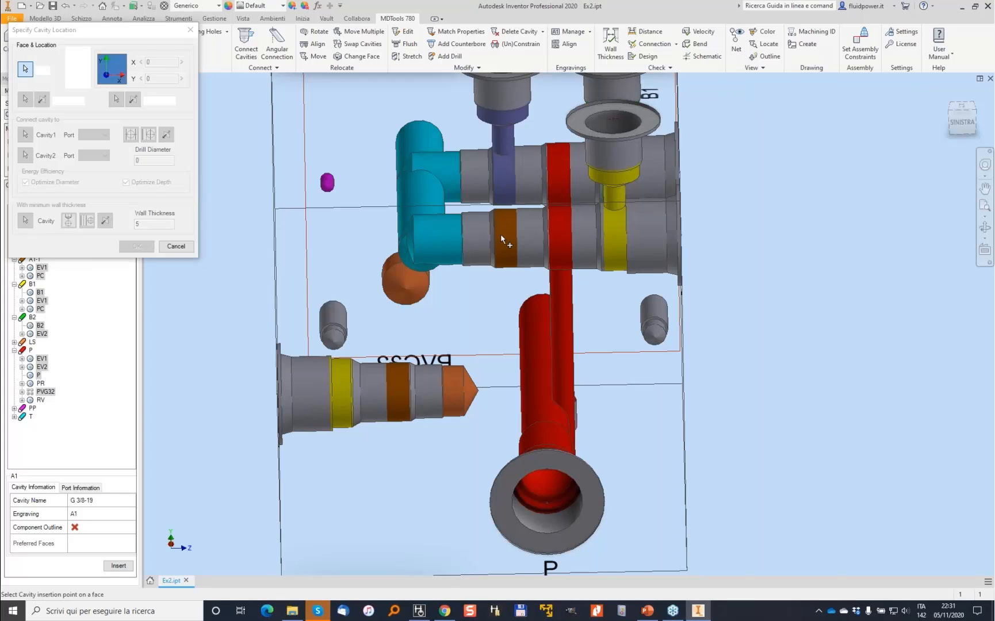
pyautogui.keyDown('shift'); pyautogui.moveTo(434, 238); pyautogui.dragTo(482, 266, button='middle'); pyautogui.keyUp('shift')
pyautogui.click(486, 277)
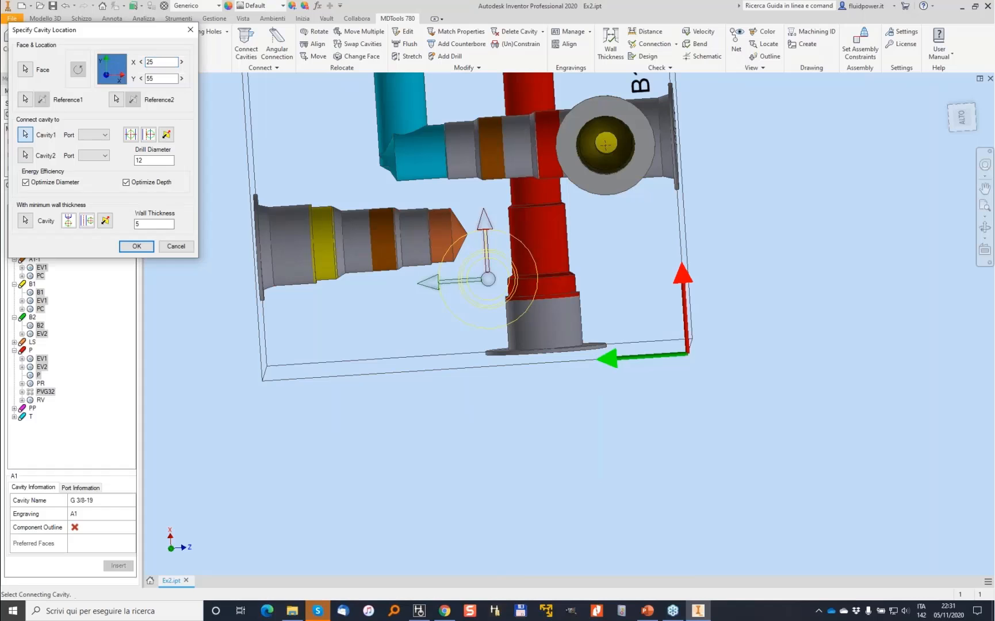
pyautogui.click(95, 134)
pyautogui.click(131, 138)
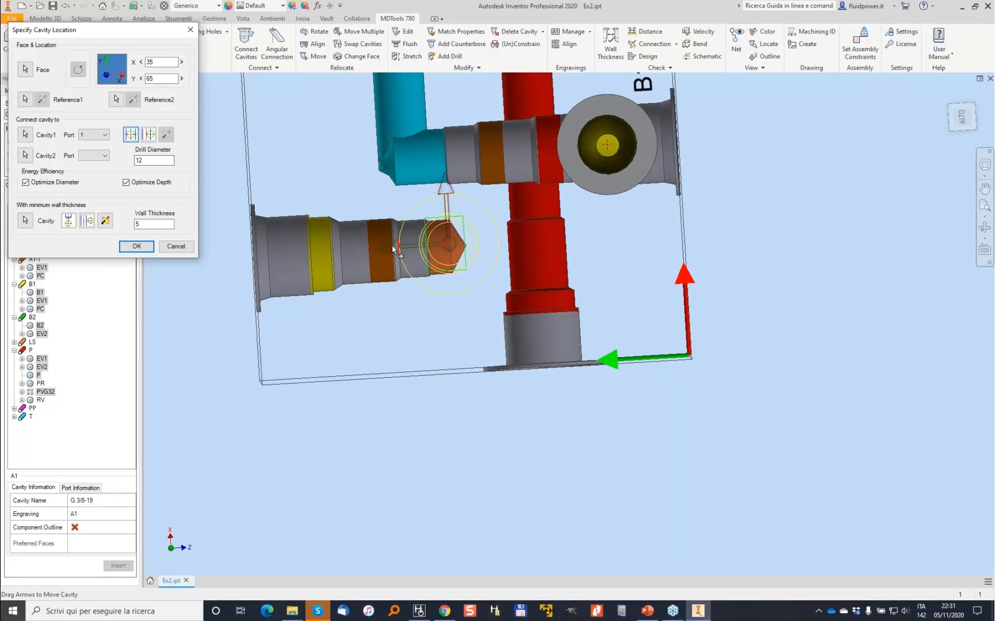
pyautogui.moveTo(393, 248); pyautogui.dragTo(351, 288)
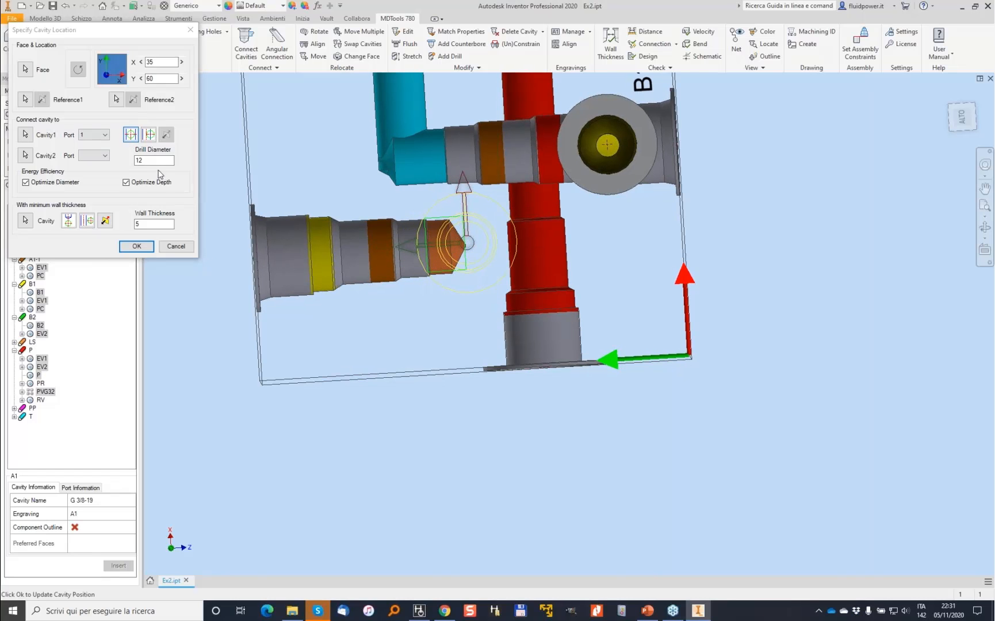
pyautogui.moveTo(154, 161); pyautogui.dragTo(123, 159)
pyautogui.press('Return')
pyautogui.press('F6')
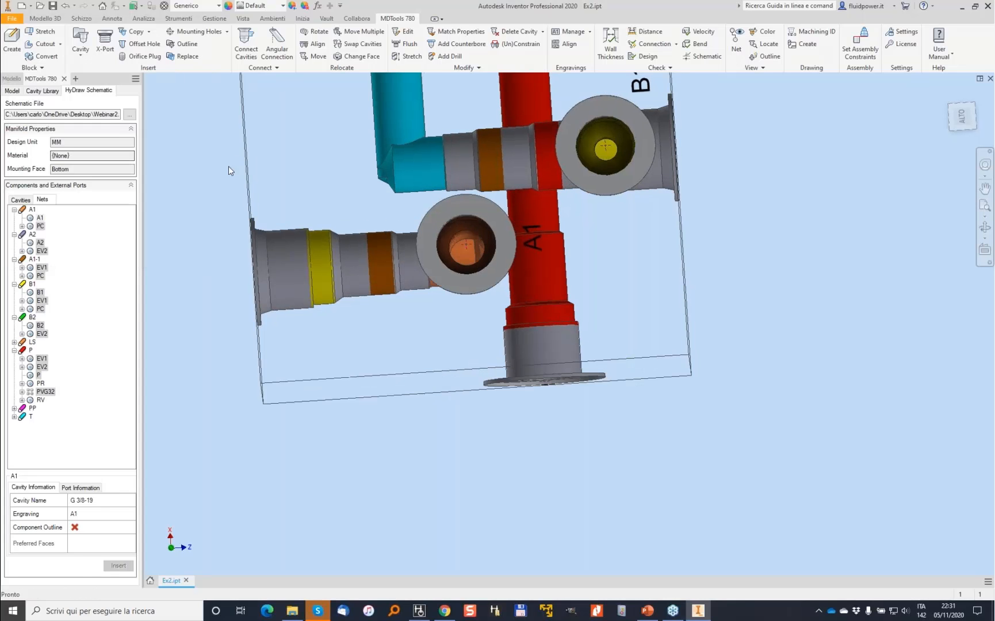
# Run the connection check and highlight the broken nets A1-1, B1, LS and PP in the model
pyautogui.keyDown('shift'); pyautogui.moveTo(218, 175); pyautogui.dragTo(537, 158, button='middle'); pyautogui.keyUp('shift')
pyautogui.press('F6')
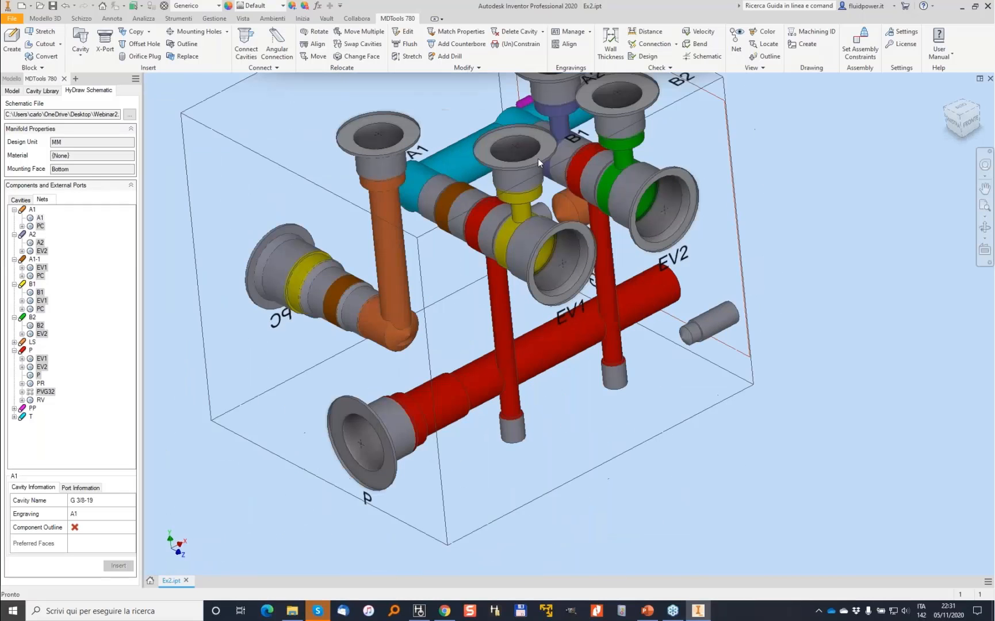
pyautogui.click(648, 45)
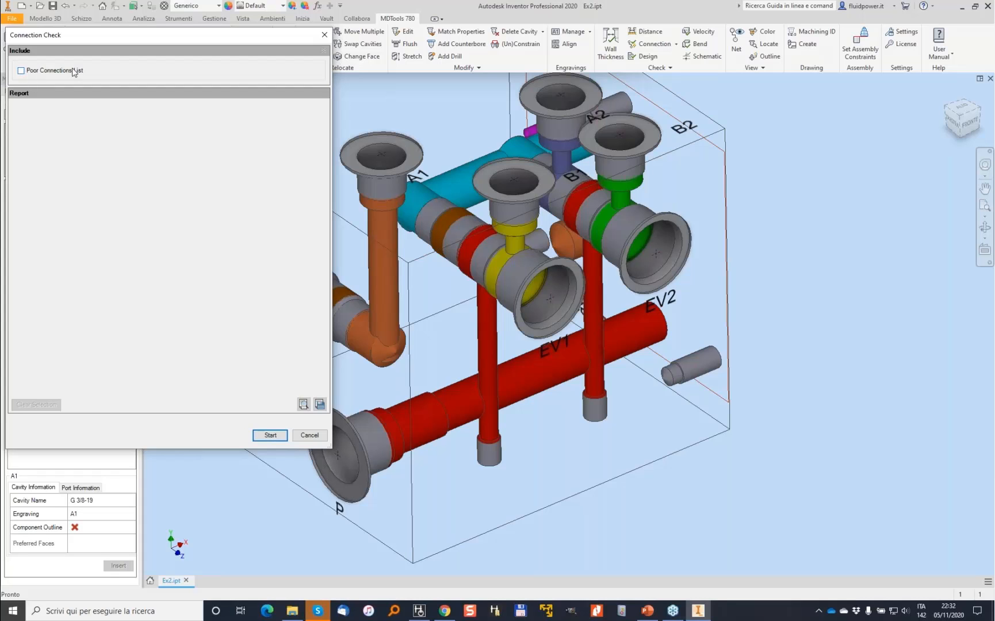
pyautogui.click(270, 435)
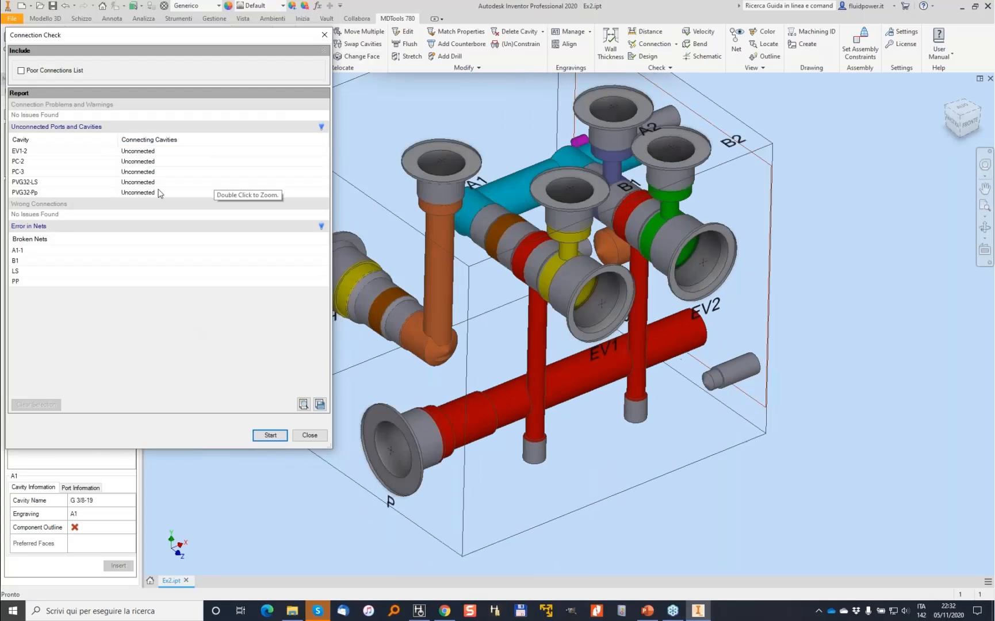
pyautogui.click(65, 257)
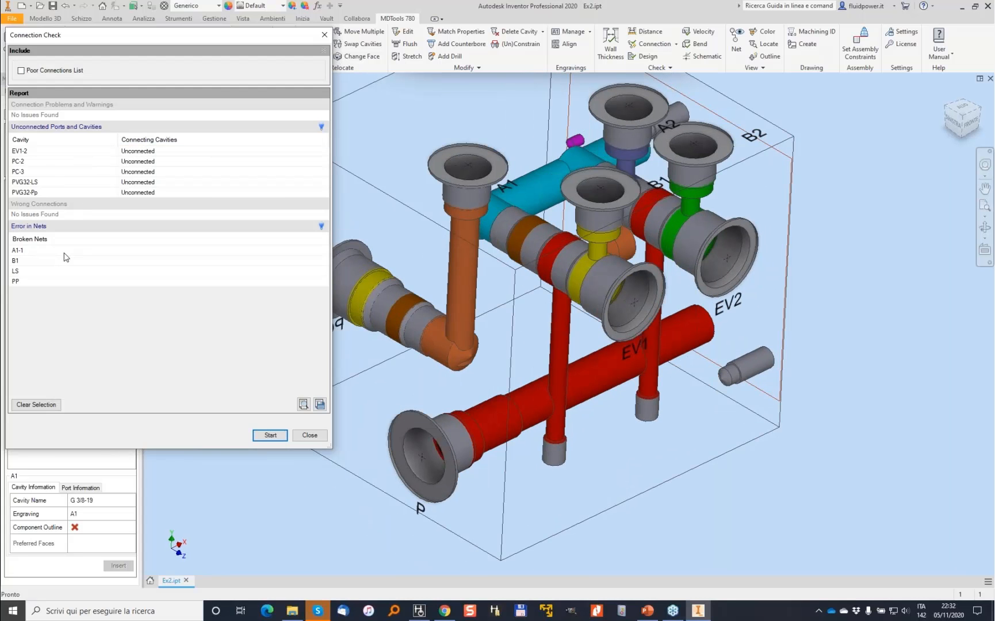
pyautogui.click(65, 255)
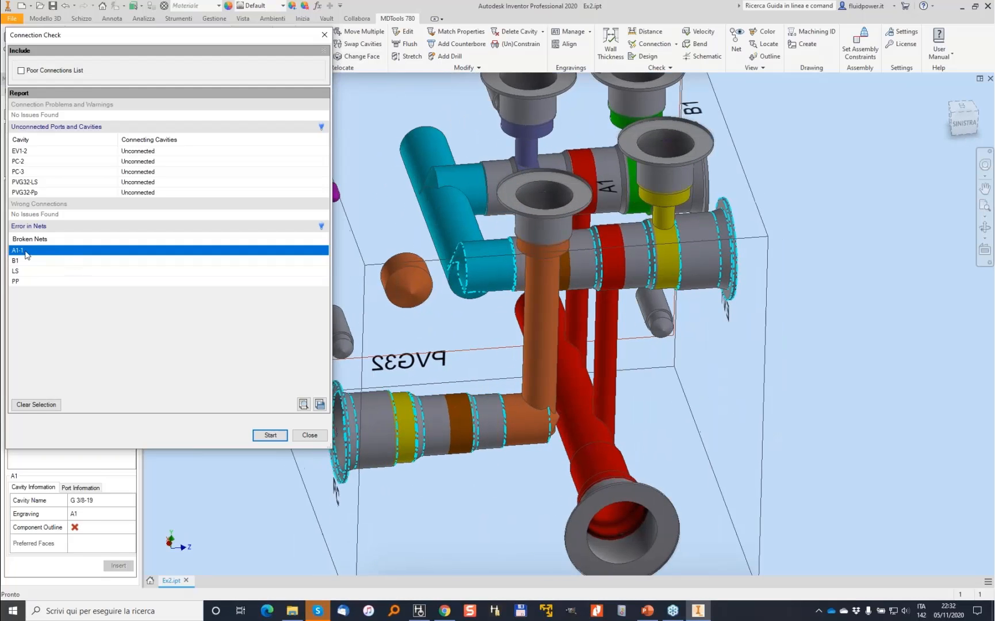
pyautogui.click(23, 262)
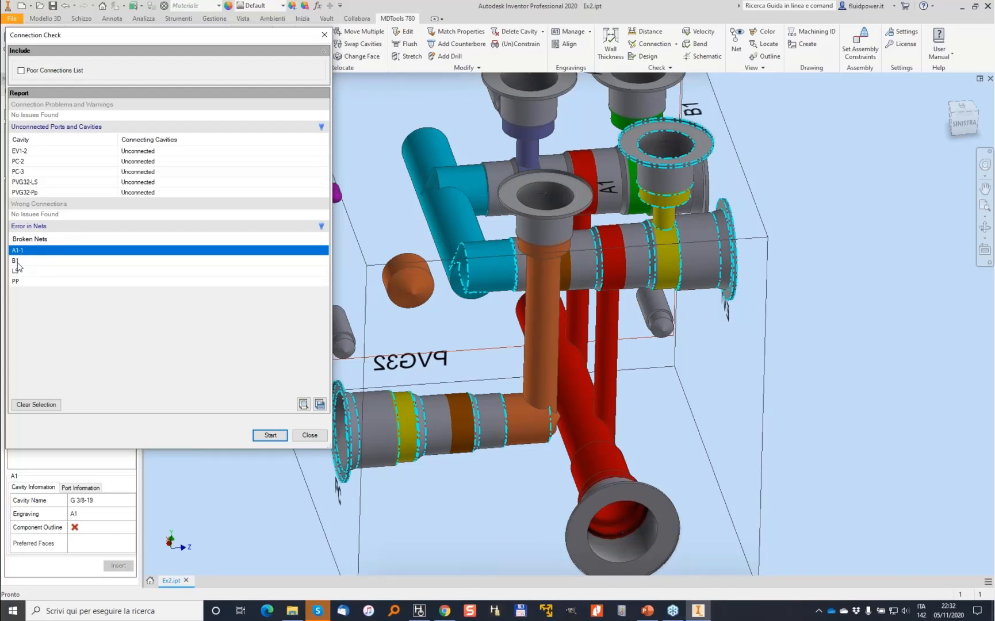
pyautogui.click(20, 271)
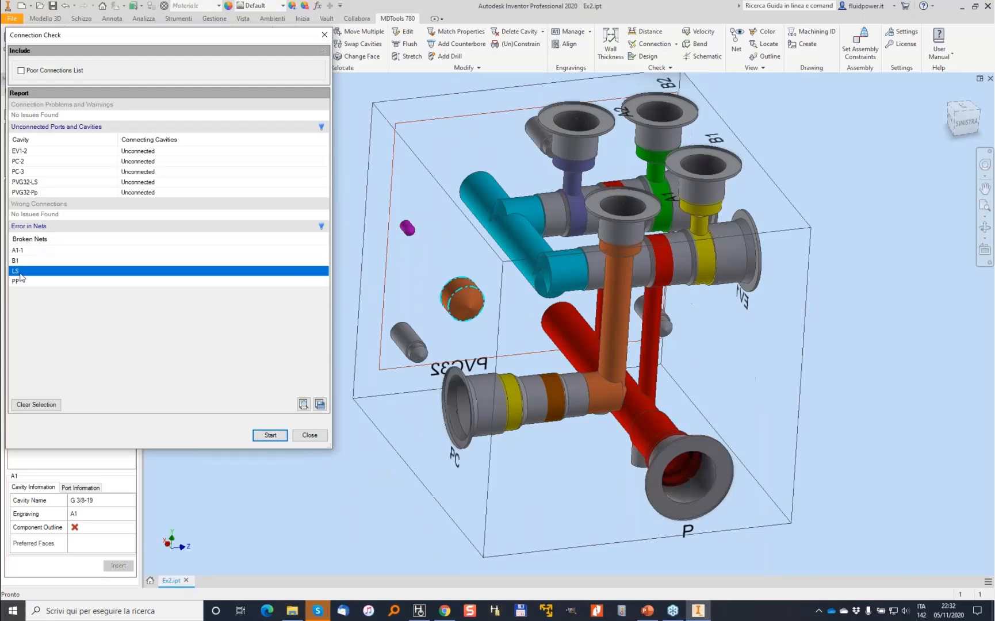
pyautogui.click(33, 282)
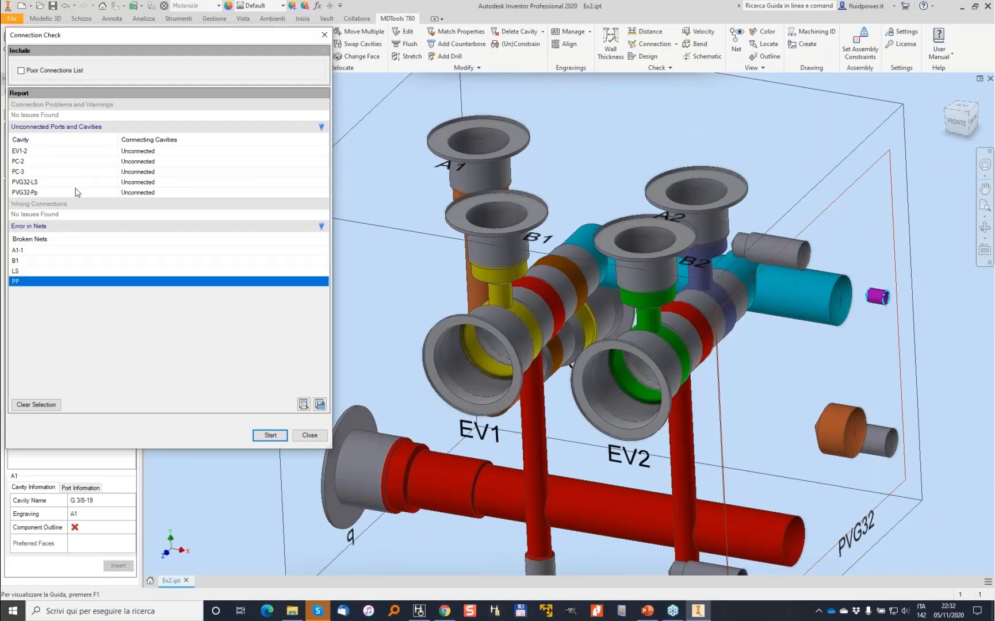
pyautogui.click(311, 437)
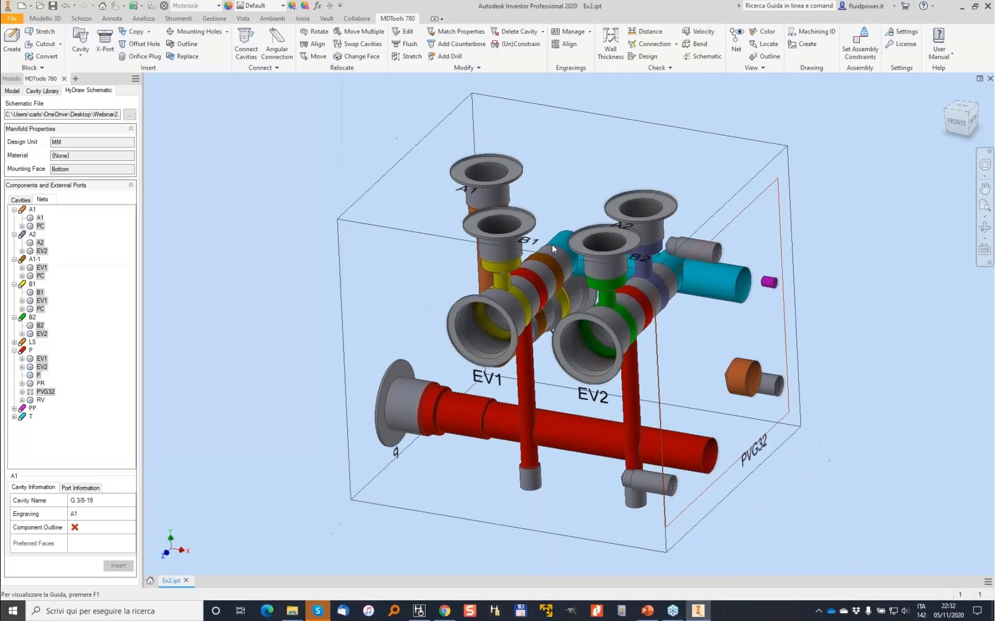
# Move port A2 to X 51, Y 24 on the top face, using two block edges as the X and Y axes
pyautogui.click(477, 224)
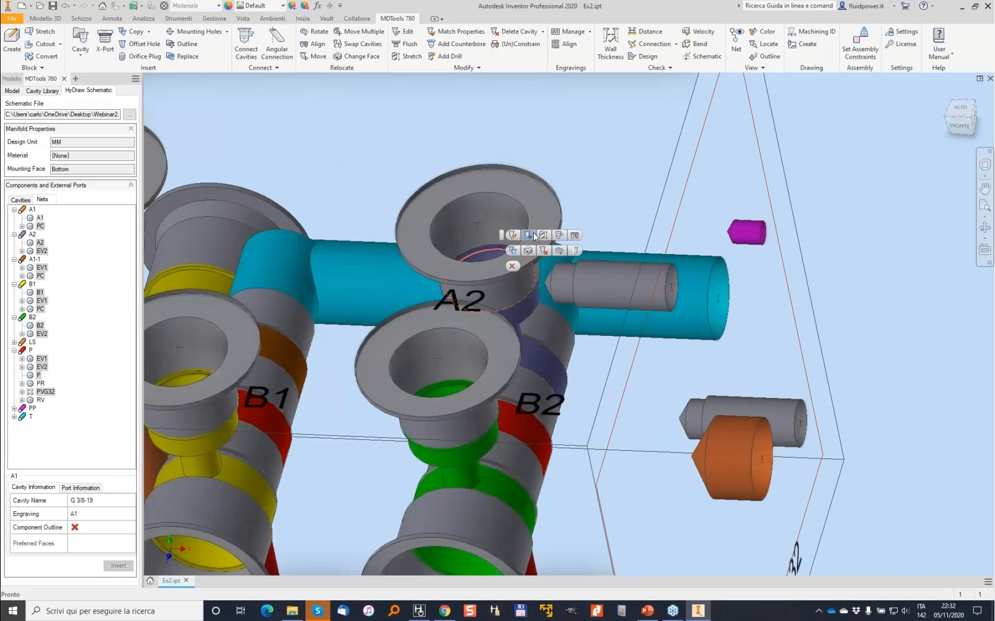
pyautogui.click(533, 236)
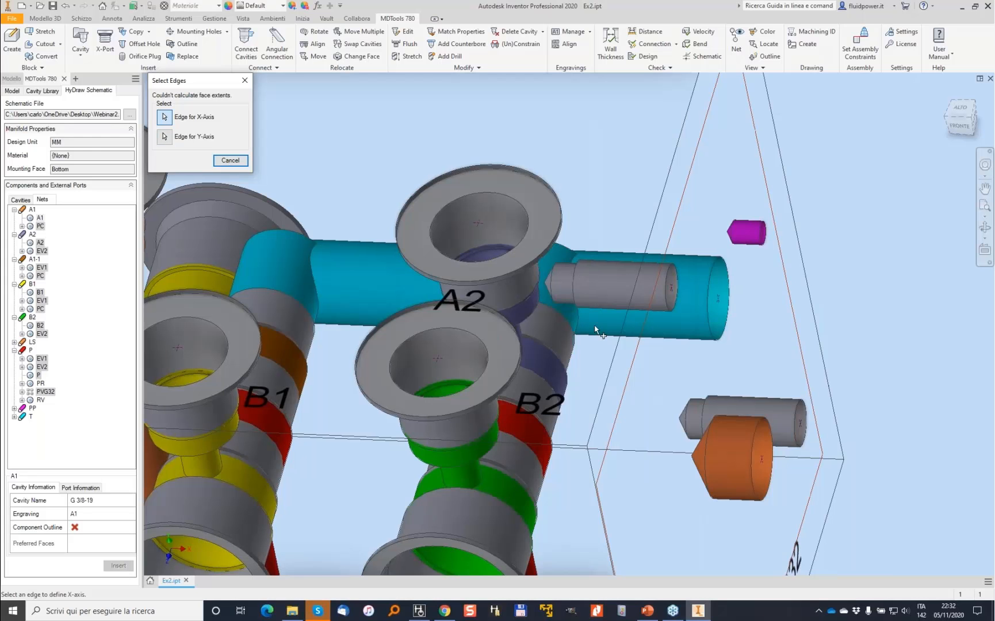
pyautogui.scroll(2, 595, 326)
pyautogui.click(599, 390)
pyautogui.click(574, 419)
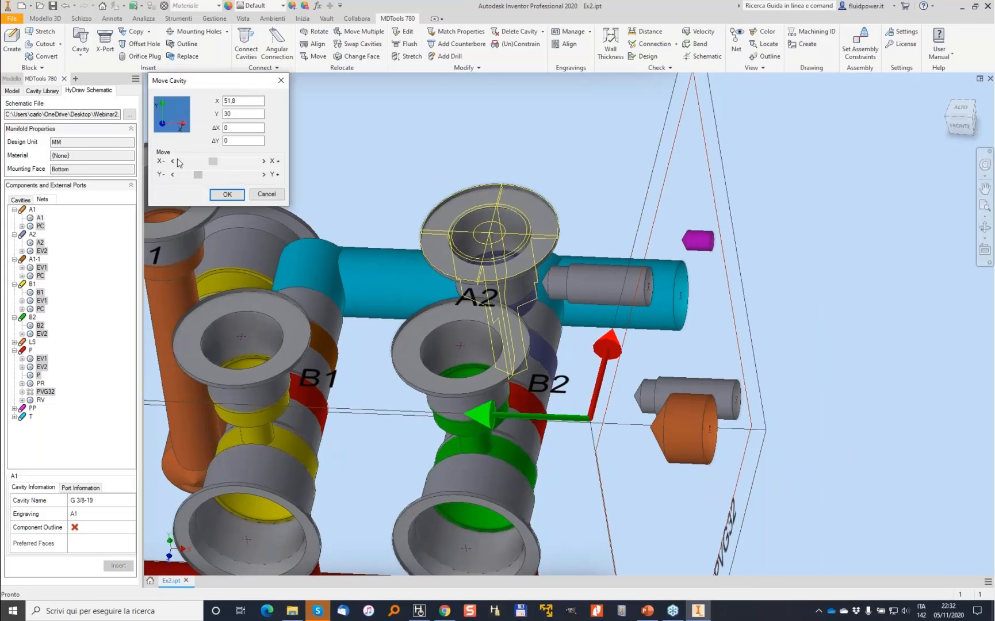
pyautogui.click(174, 162)
pyautogui.click(172, 174)
pyautogui.click(173, 174)
pyautogui.click(172, 174)
pyautogui.click(227, 194)
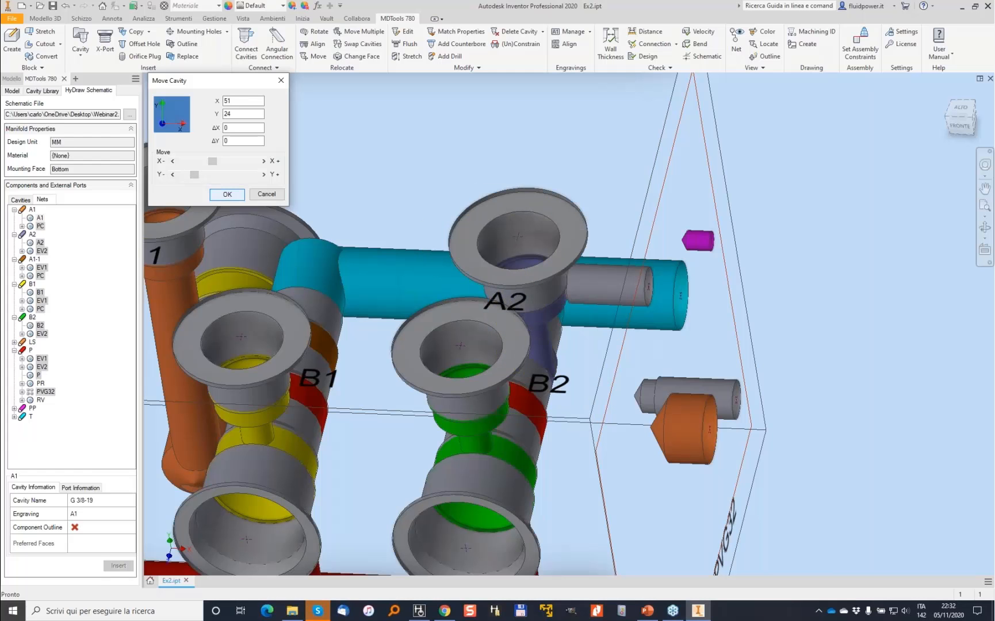
# Rerun the connection check and zoom in on the dead-area-to-working-area entry between EV2-D and A2
pyautogui.keyDown('shift'); pyautogui.moveTo(356, 223); pyautogui.dragTo(489, 290, button='middle'); pyautogui.keyUp('shift')
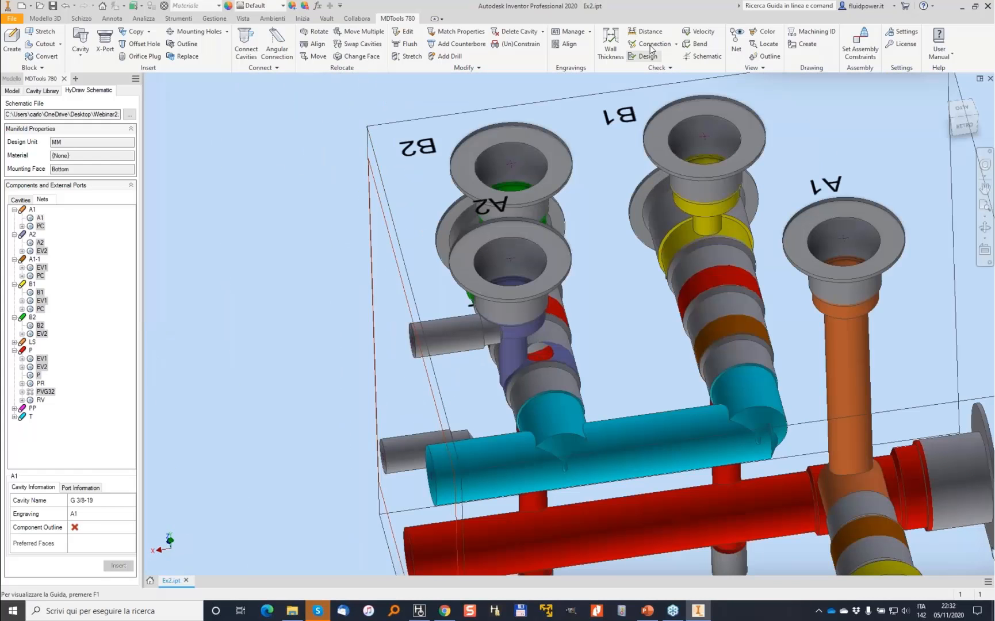
pyautogui.click(654, 44)
pyautogui.click(41, 144)
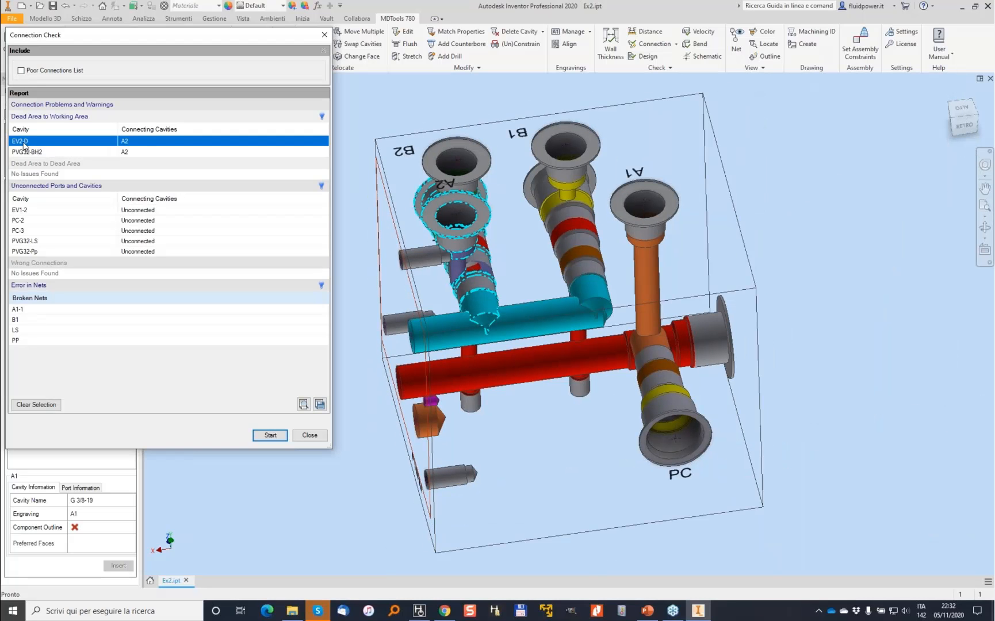
pyautogui.doubleClick(152, 143)
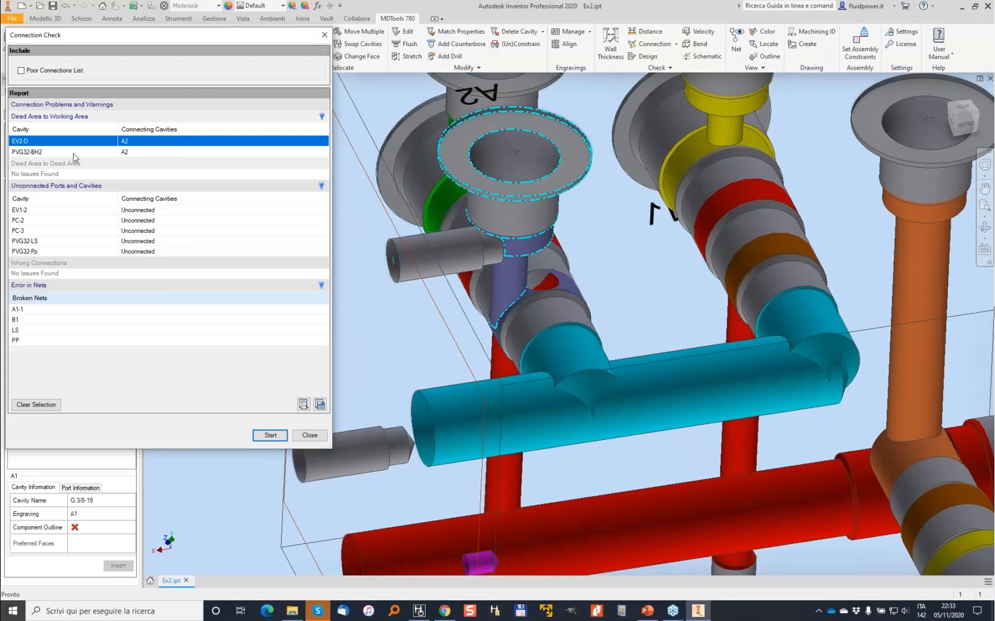
# Highlight the dead-area-to-working-area entry between PVG32-BH2 and A2 in the model, and close the connection check
pyautogui.doubleClick(73, 152)
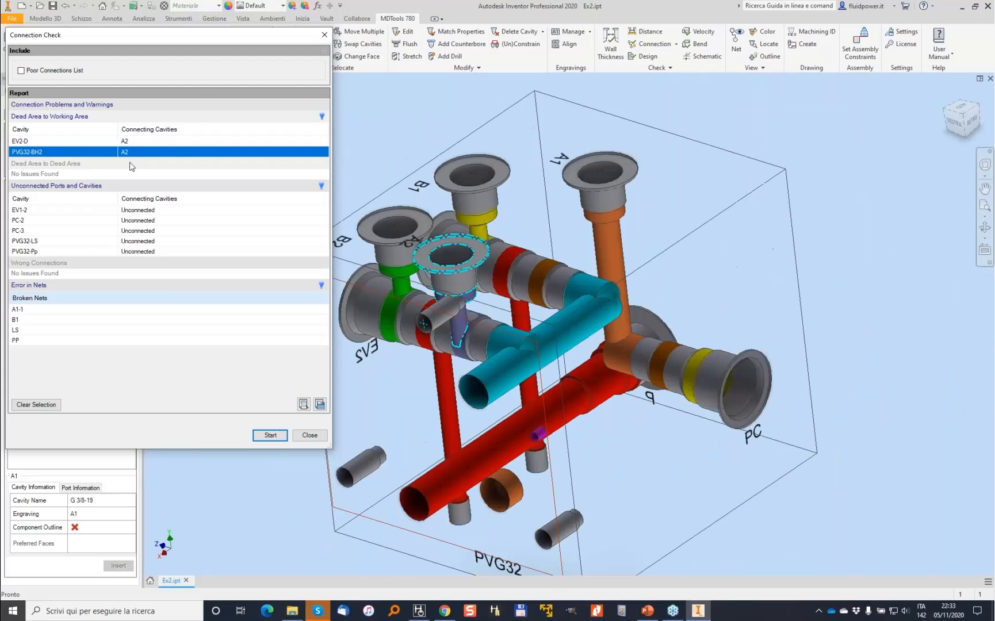
pyautogui.click(315, 435)
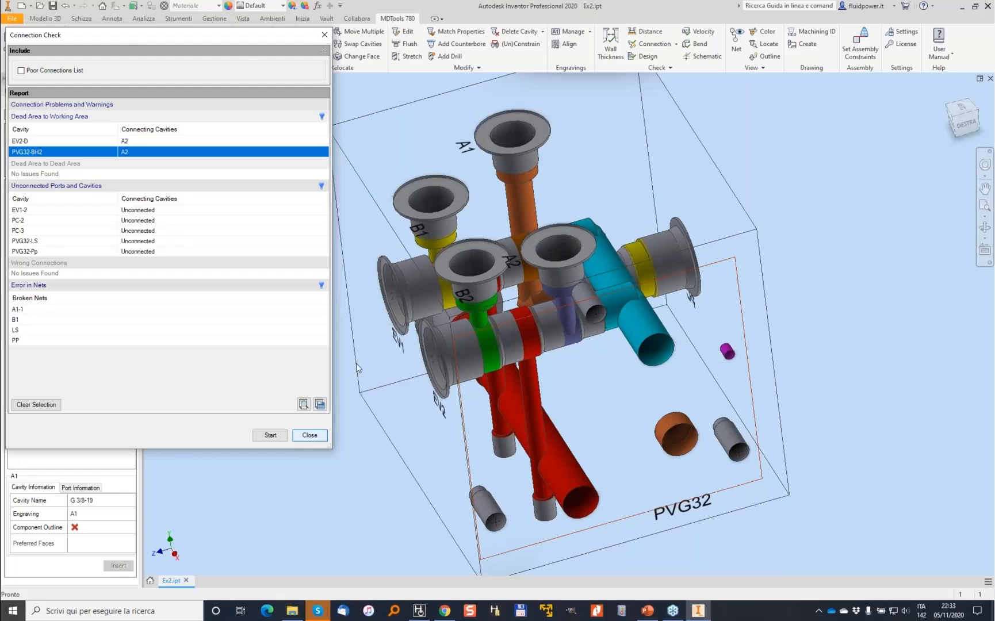
pyautogui.click(566, 43)
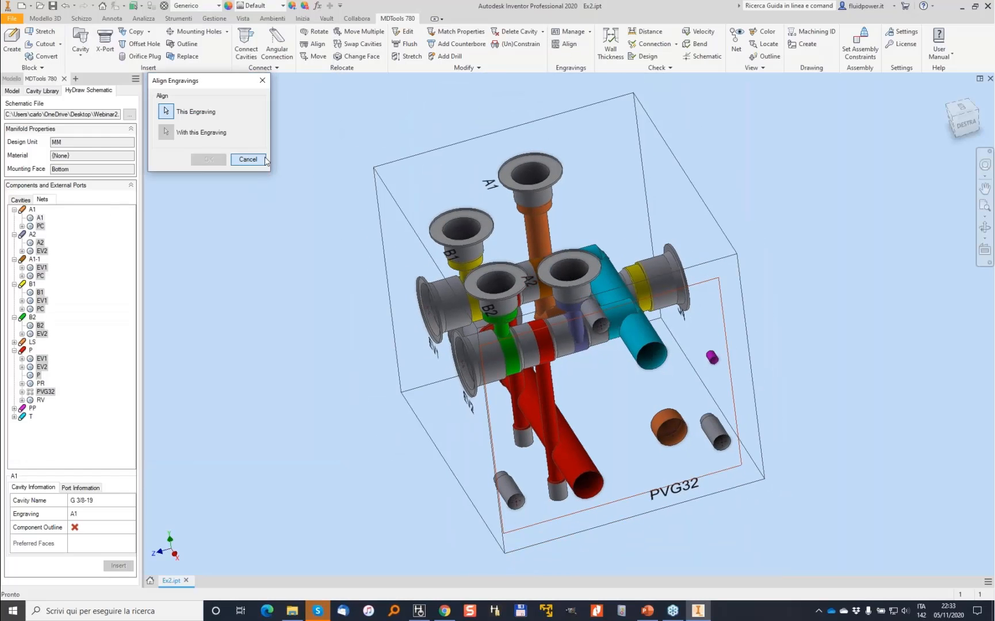
pyautogui.click(248, 159)
# Realign port A2 and relocate it on the top face, connected to port 2 of cavity EV2
pyautogui.click(320, 48)
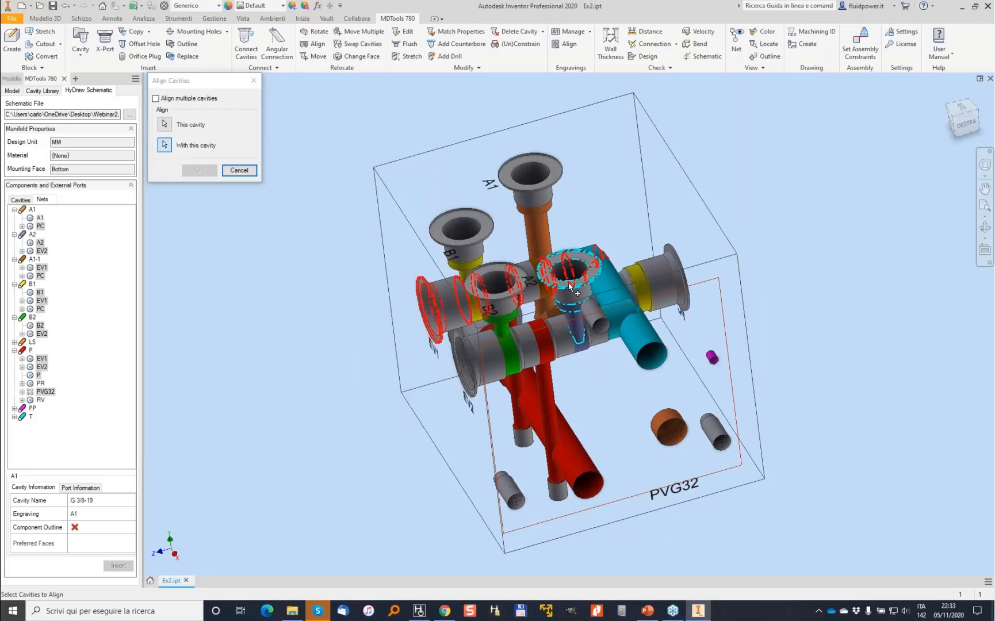
pyautogui.click(200, 170)
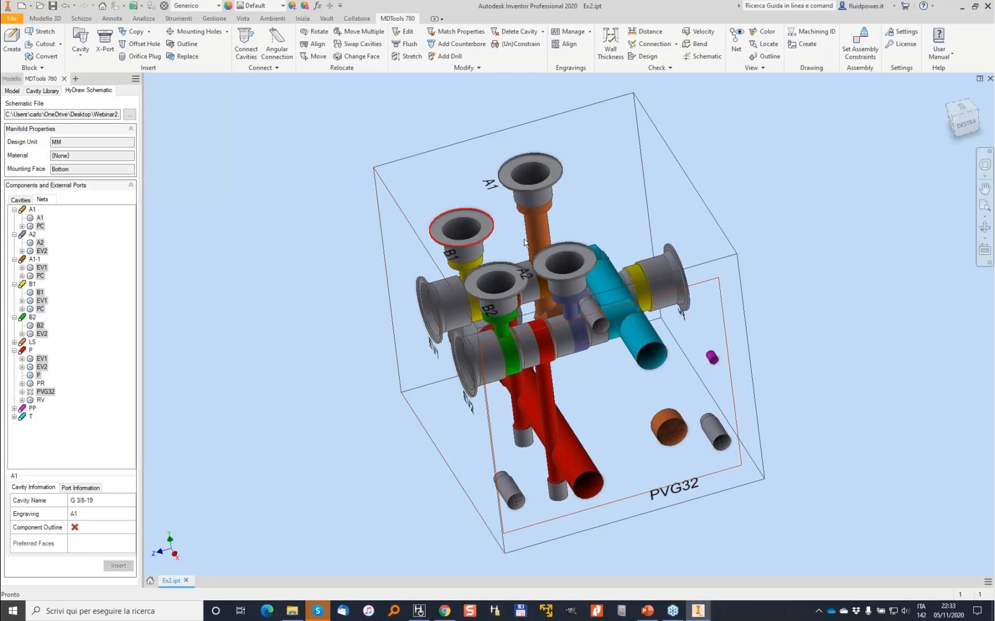
pyautogui.scroll(5, 547, 232)
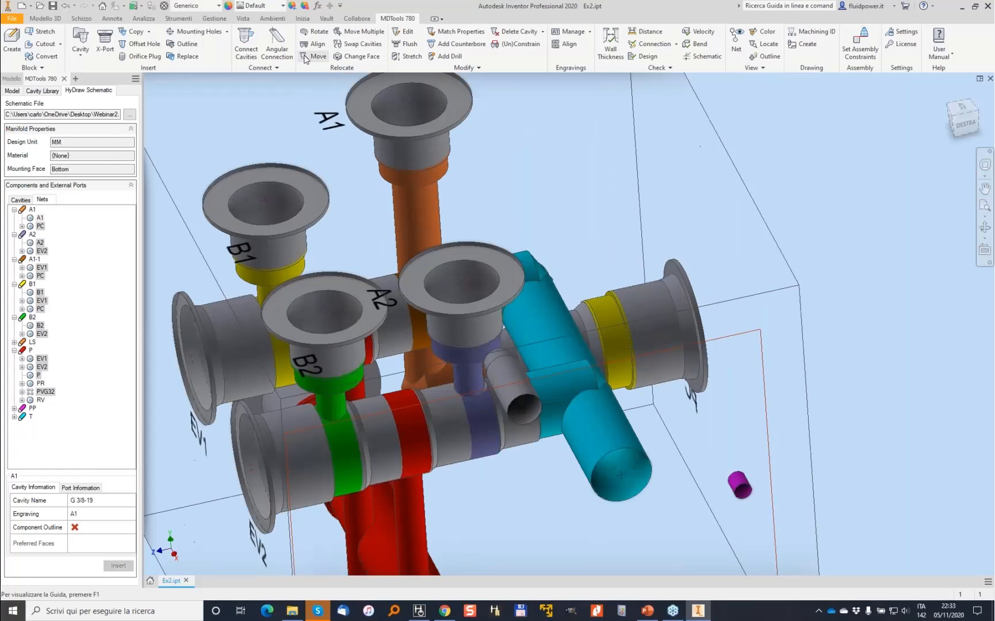
pyautogui.click(252, 141)
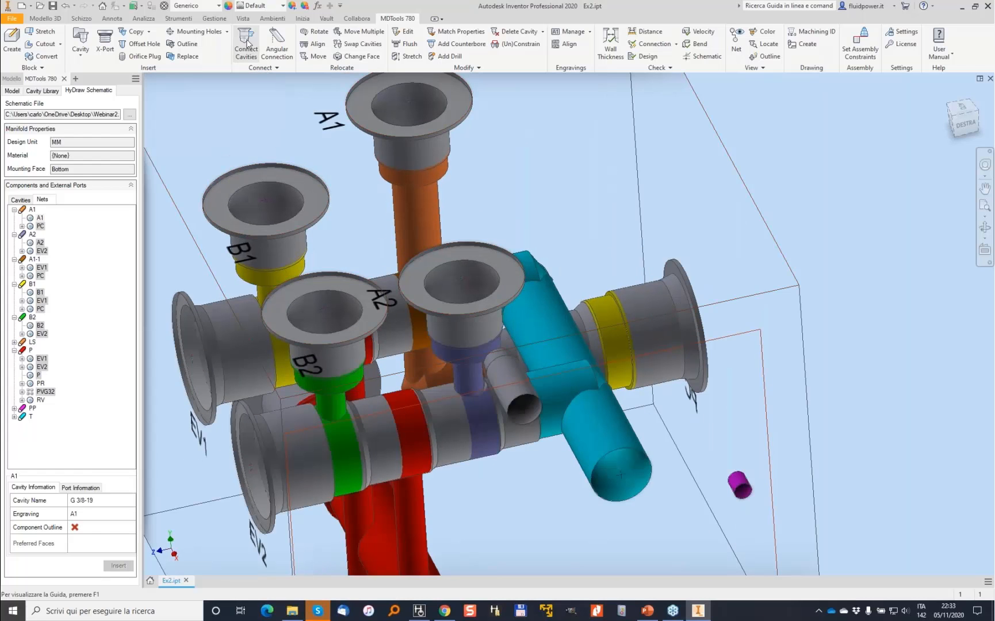
pyautogui.click(355, 56)
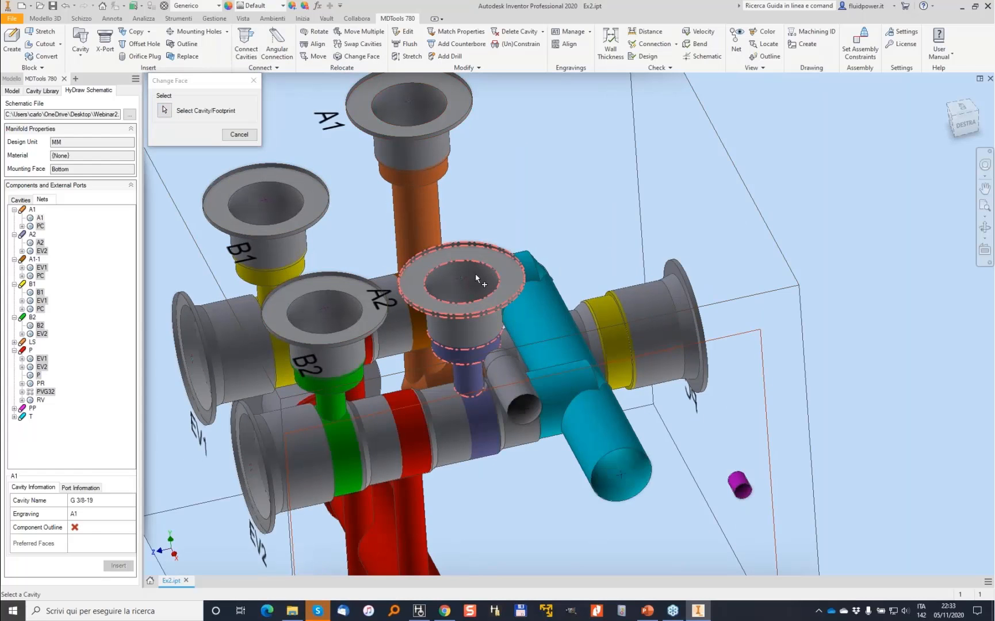
pyautogui.click(457, 281)
pyautogui.click(482, 191)
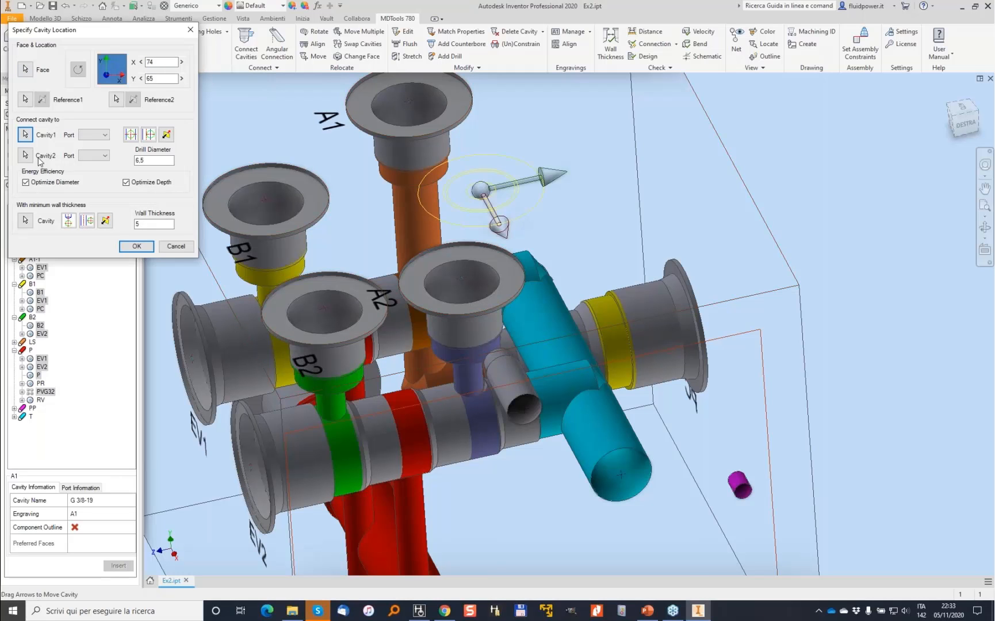
pyautogui.click(25, 134)
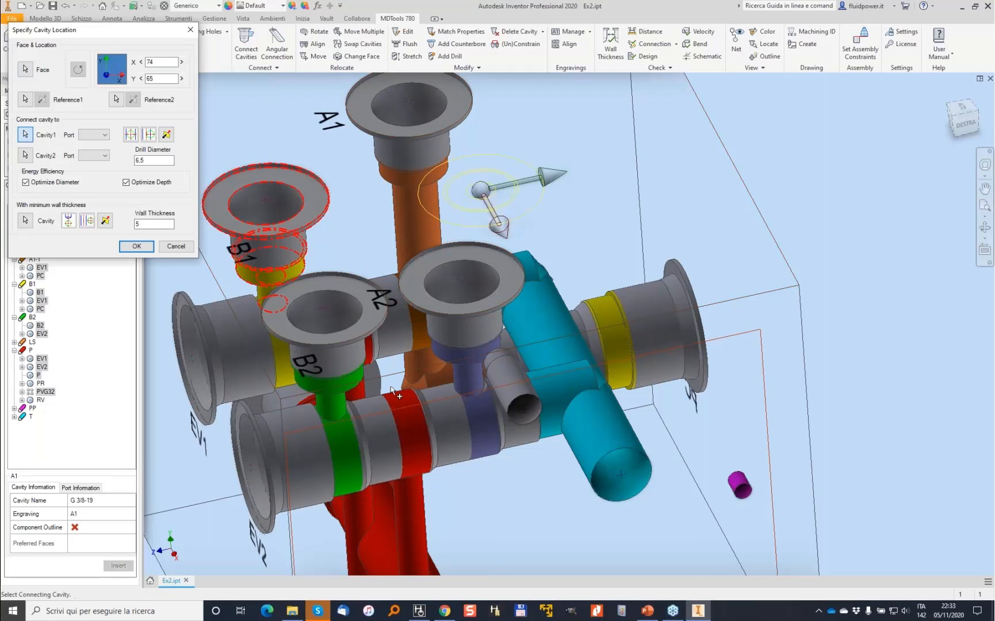
pyautogui.click(450, 406)
pyautogui.click(86, 149)
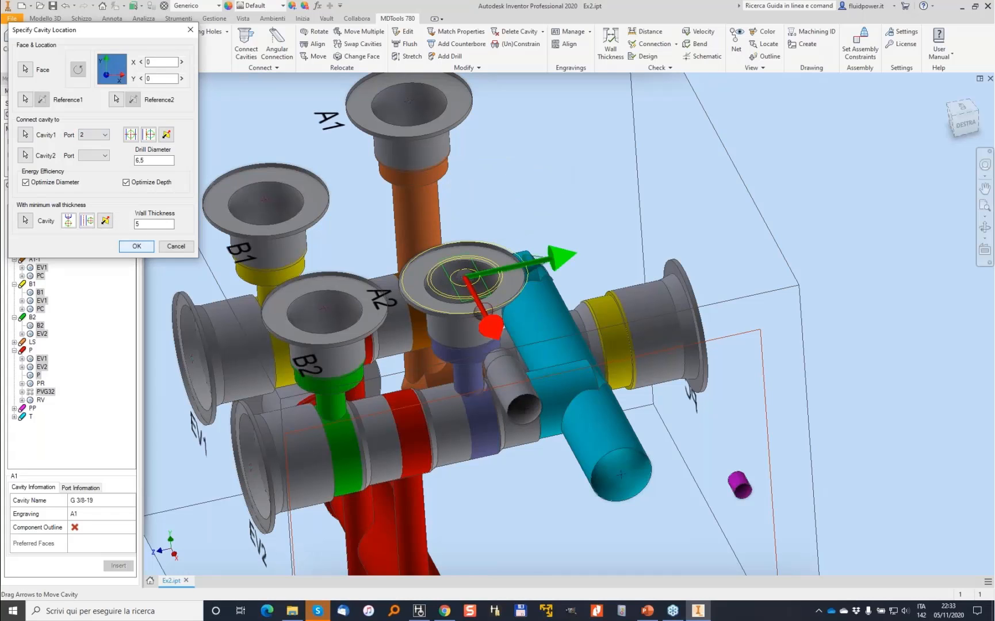
pyautogui.click(136, 246)
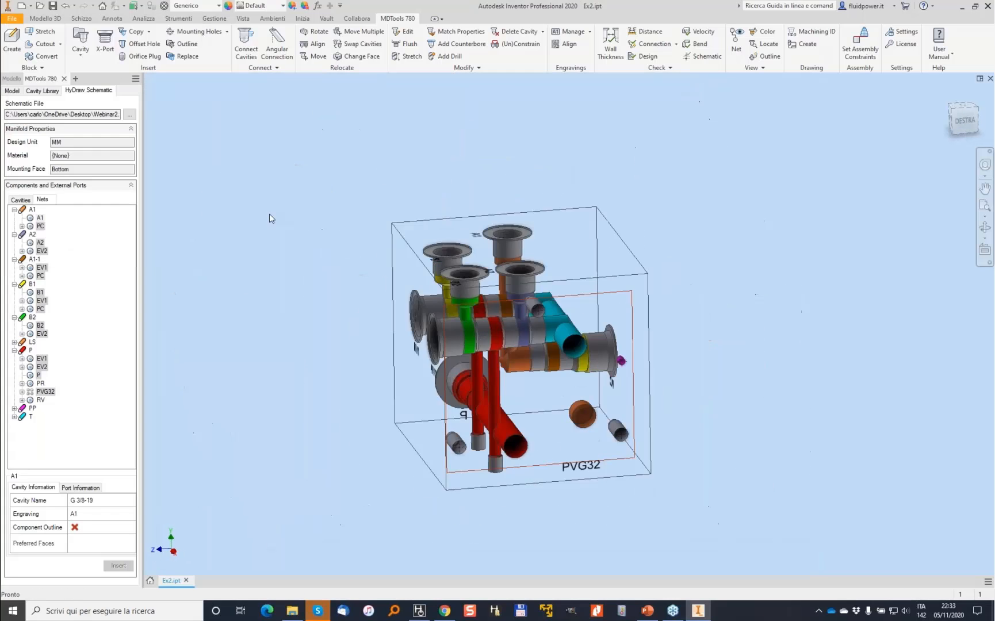
# Place port T (G 1/2-14) from the T net on port P's face at X 79, Y 38, connected to port 1 of cavity EV1
pyautogui.click(14, 416)
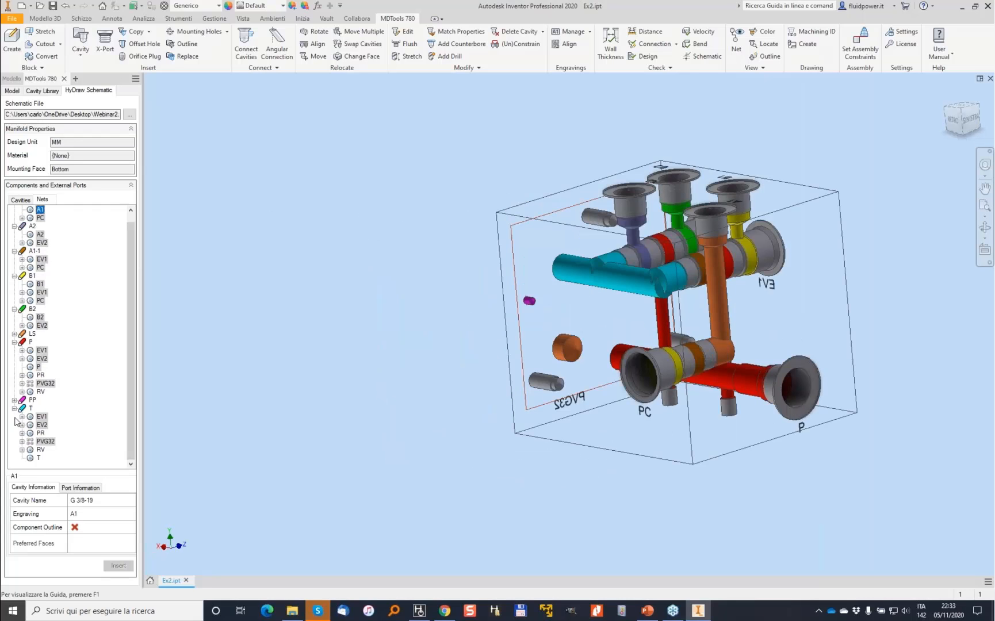
pyautogui.click(37, 459)
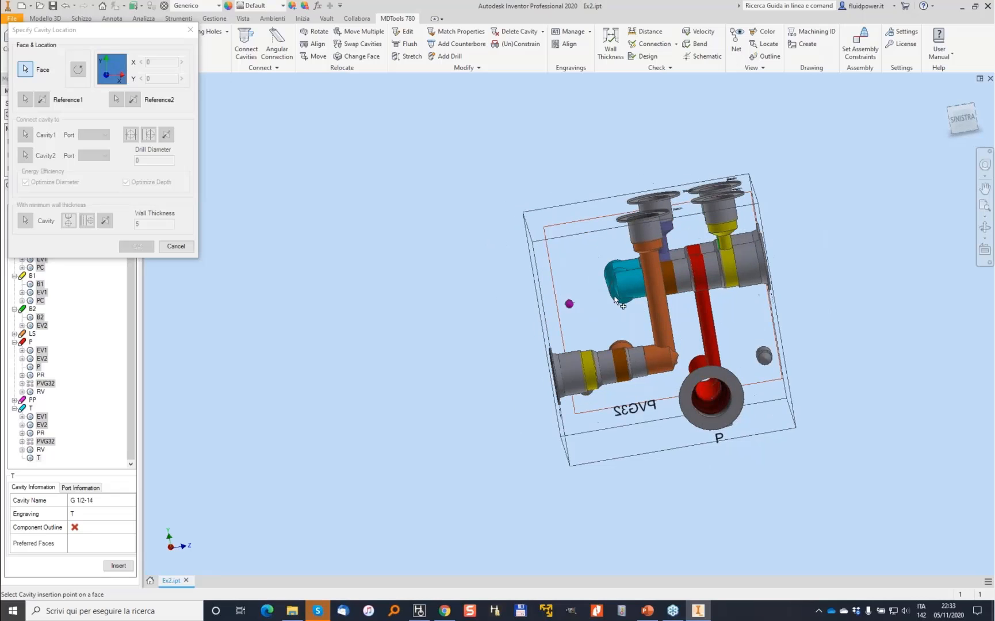
pyautogui.click(580, 301)
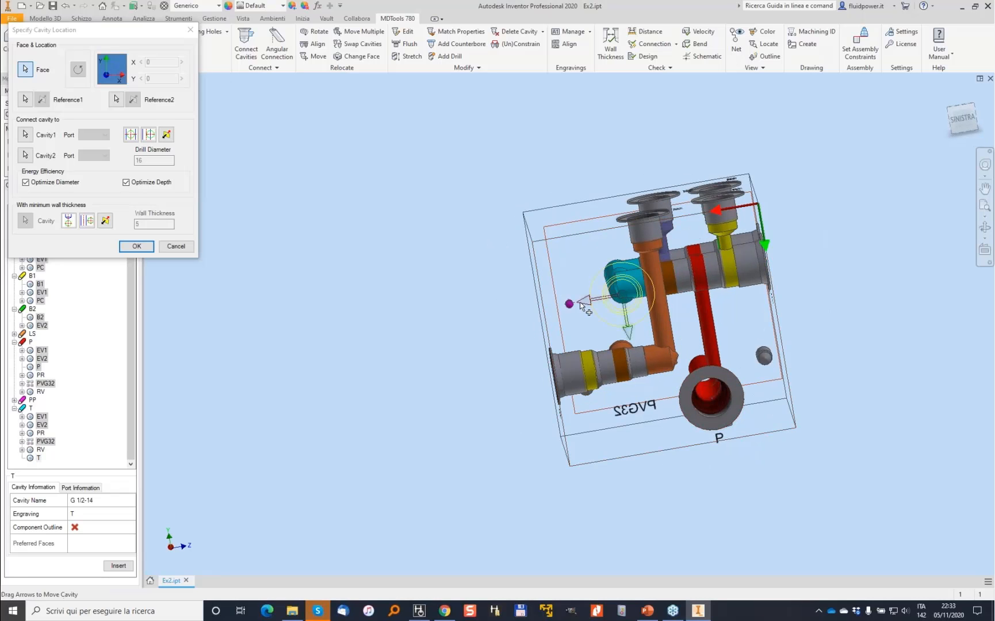
pyautogui.click(25, 134)
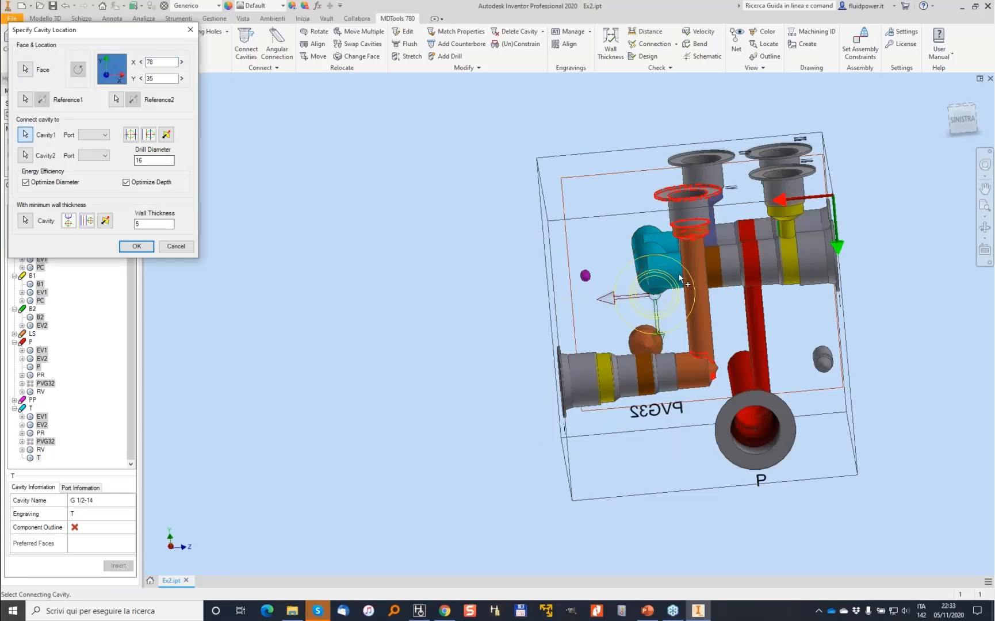
pyautogui.click(662, 270)
pyautogui.click(85, 144)
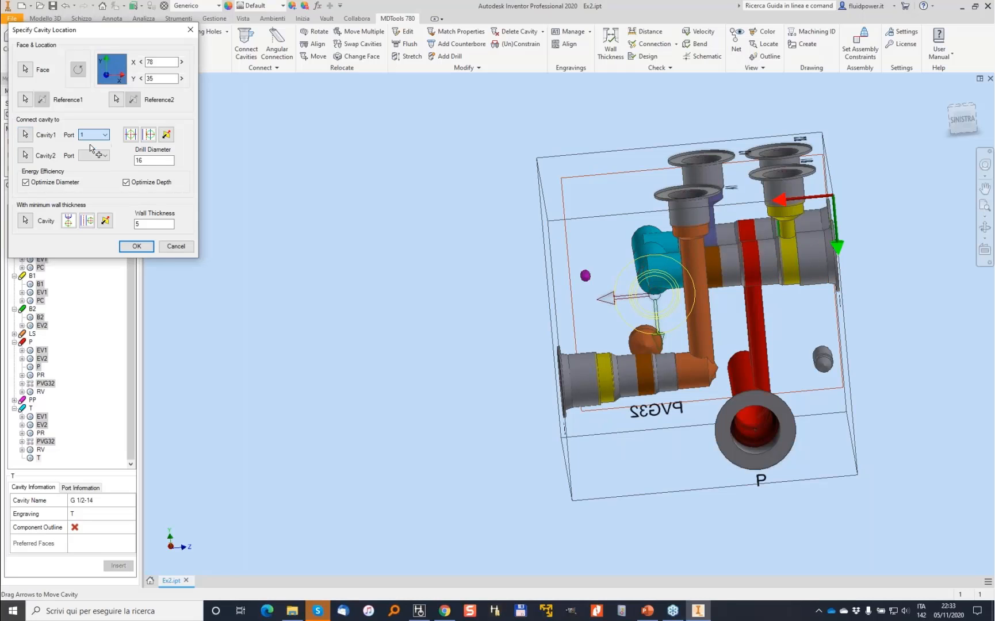
pyautogui.click(131, 135)
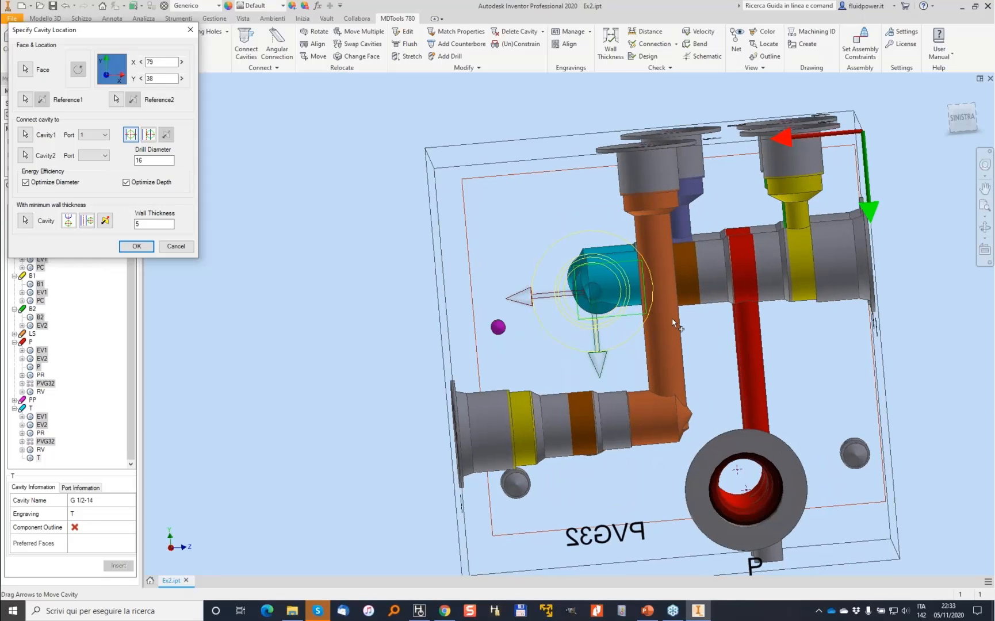
# Offset port T from port A1's drilling using a 5 mm minimum wall thickness, nudge its X position up, and finish inserting it
pyautogui.click(152, 224)
pyautogui.click(27, 222)
pyautogui.click(657, 272)
pyautogui.click(87, 220)
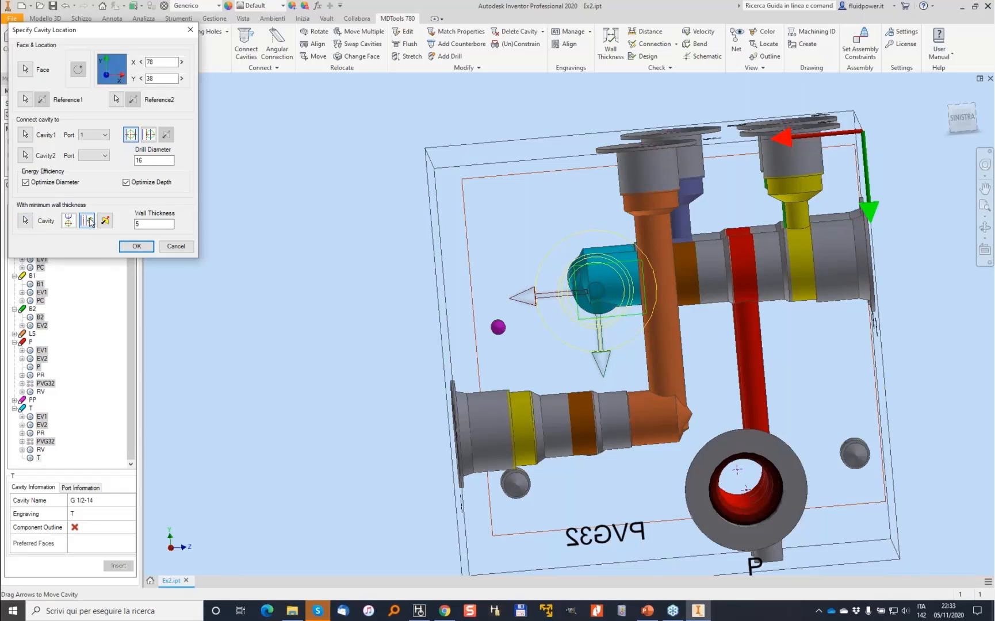
pyautogui.click(106, 221)
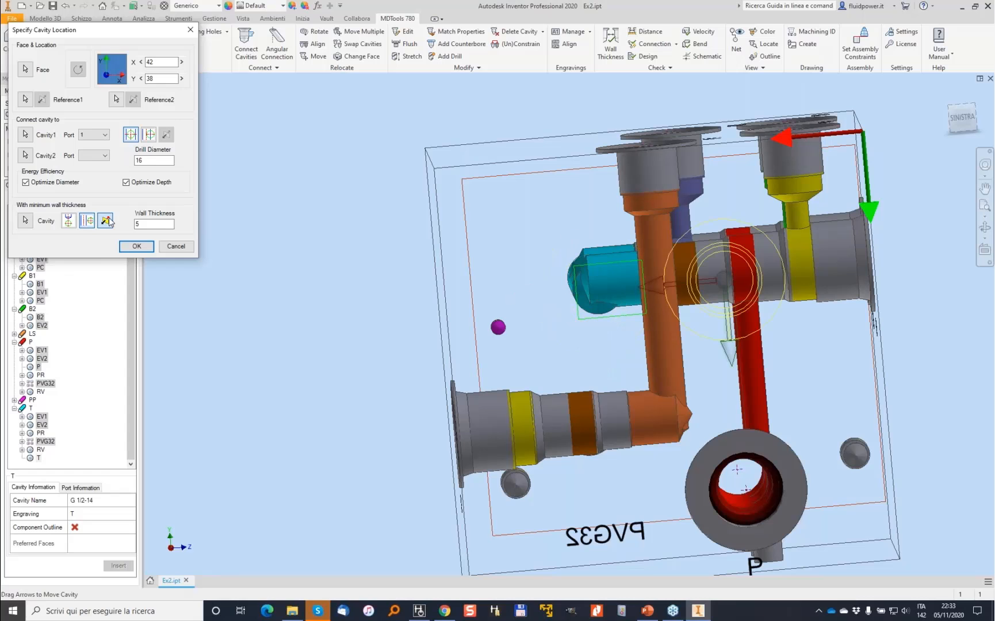
pyautogui.click(105, 221)
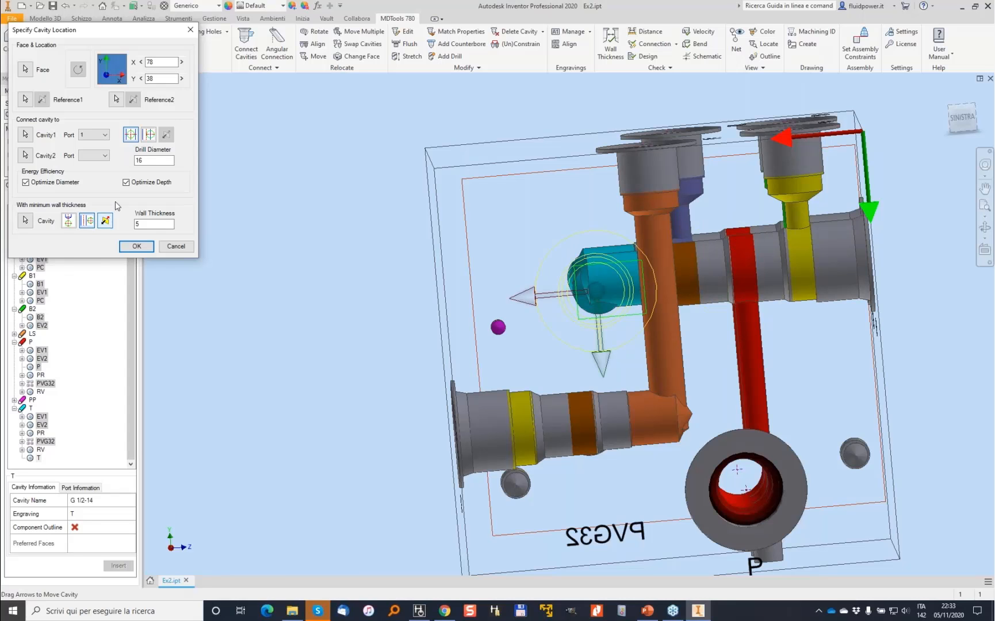
pyautogui.click(181, 62)
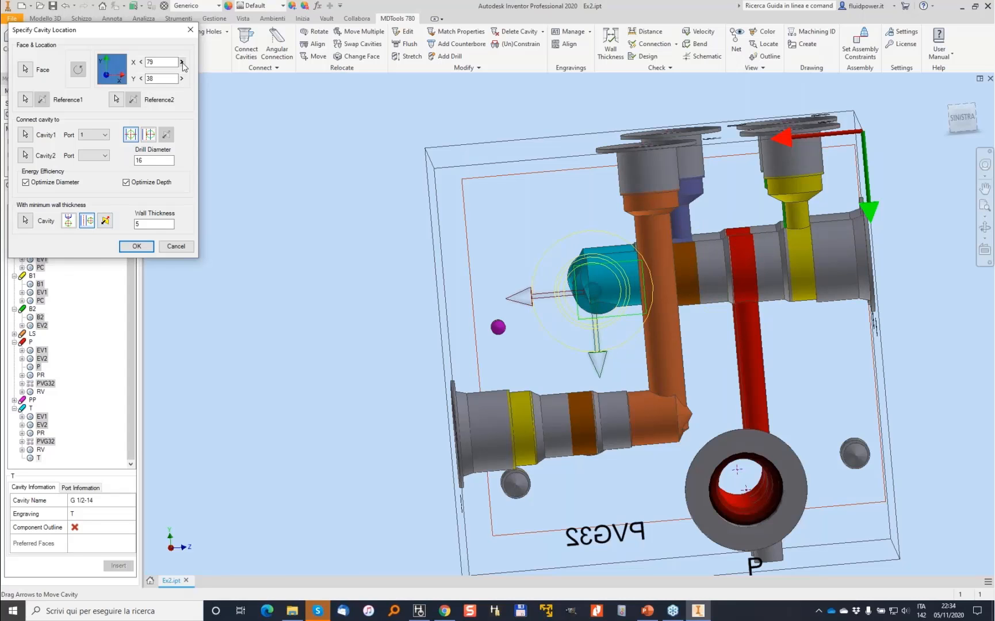
pyautogui.click(182, 62)
pyautogui.click(136, 246)
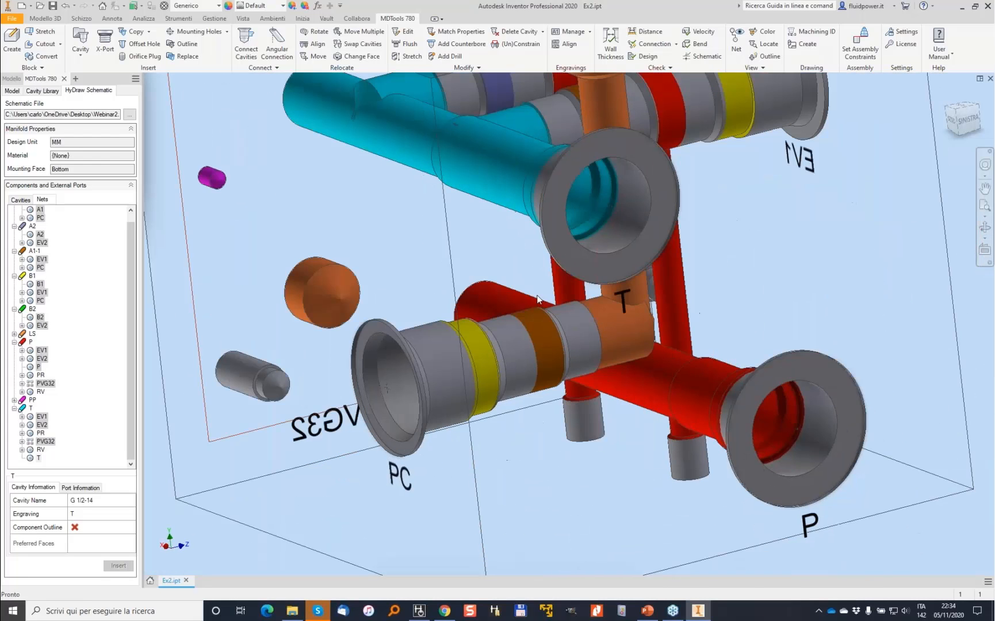
# Insert an MB-600-080 construction port with a 6.5 mm drill on port P's face, connected to port 2 of cavity PC, without diameter optimization
pyautogui.press('Return')
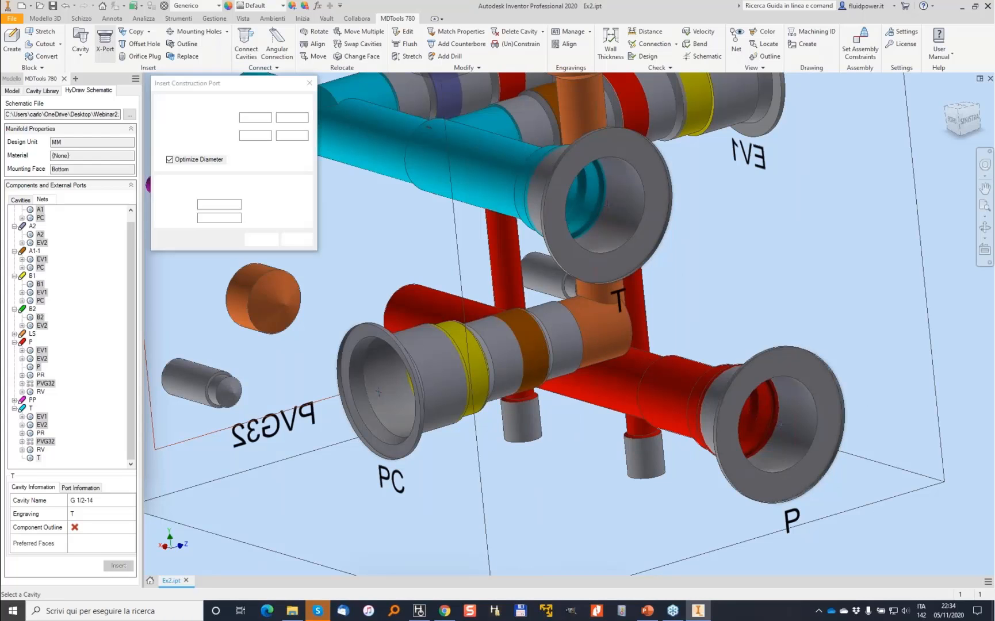
pyautogui.click(228, 117)
pyautogui.click(219, 133)
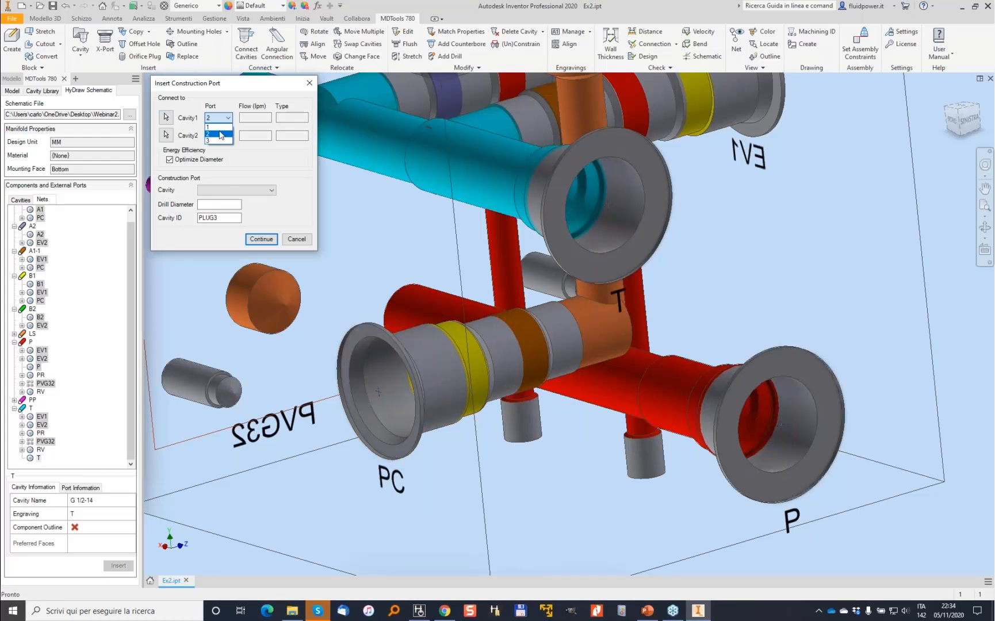
pyautogui.click(262, 239)
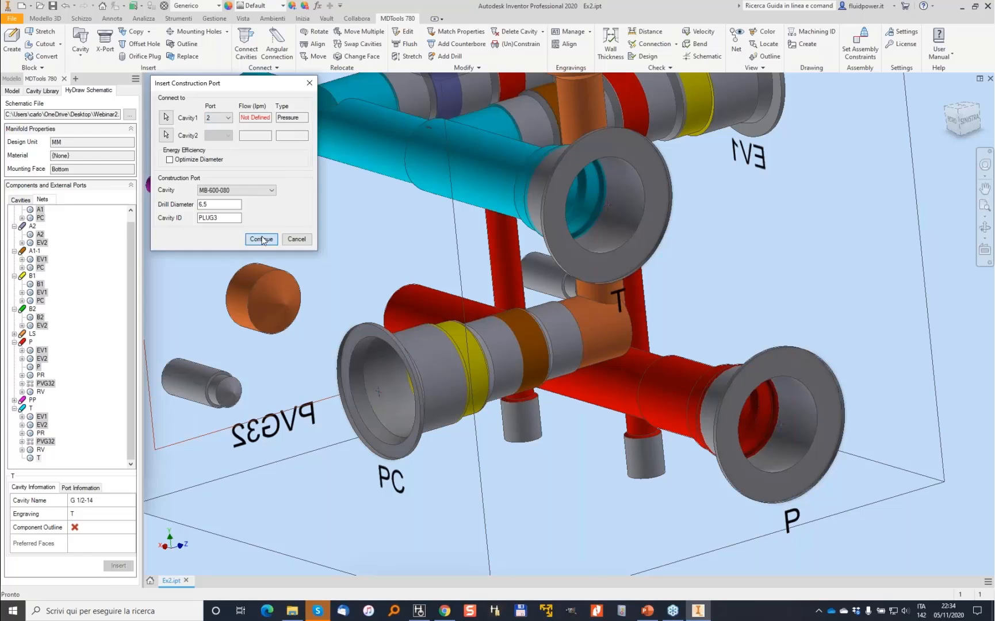
pyautogui.click(770, 259)
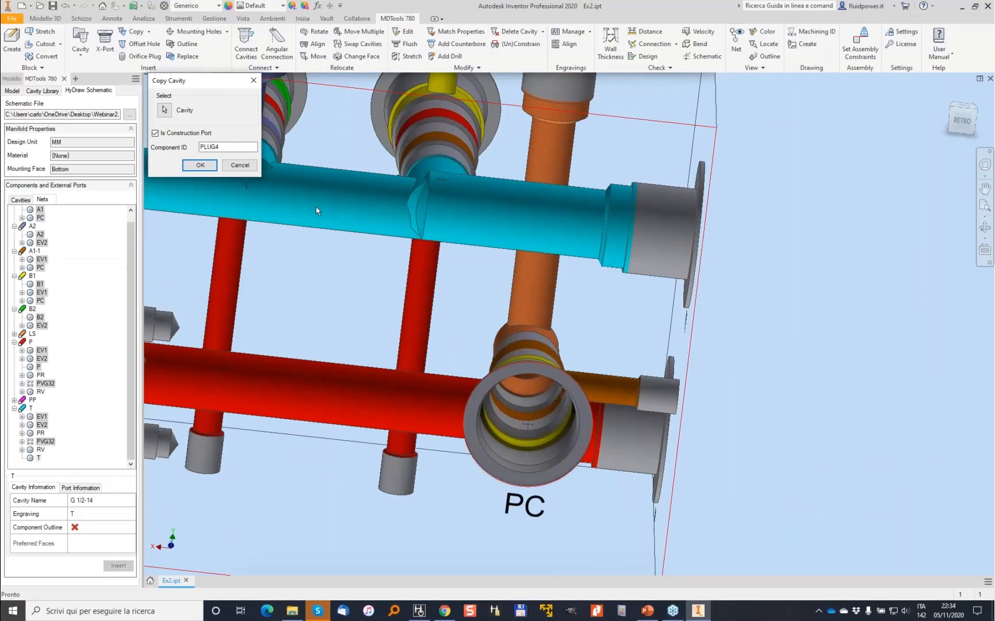
# Copy the construction port to the top face as PLUG4, connected to port 2 of cavity EV1
pyautogui.click(200, 165)
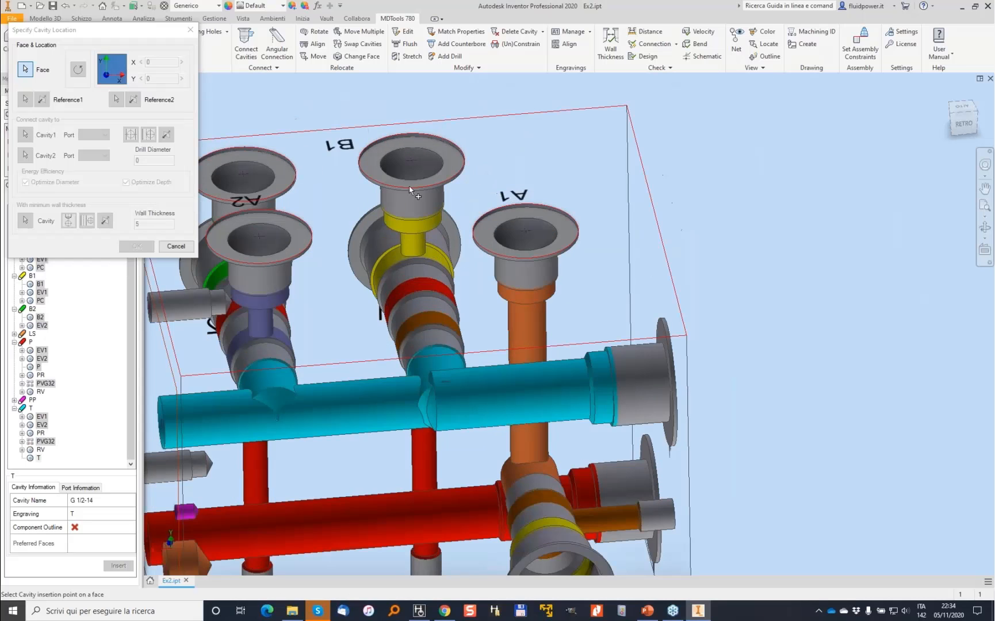
pyautogui.click(538, 159)
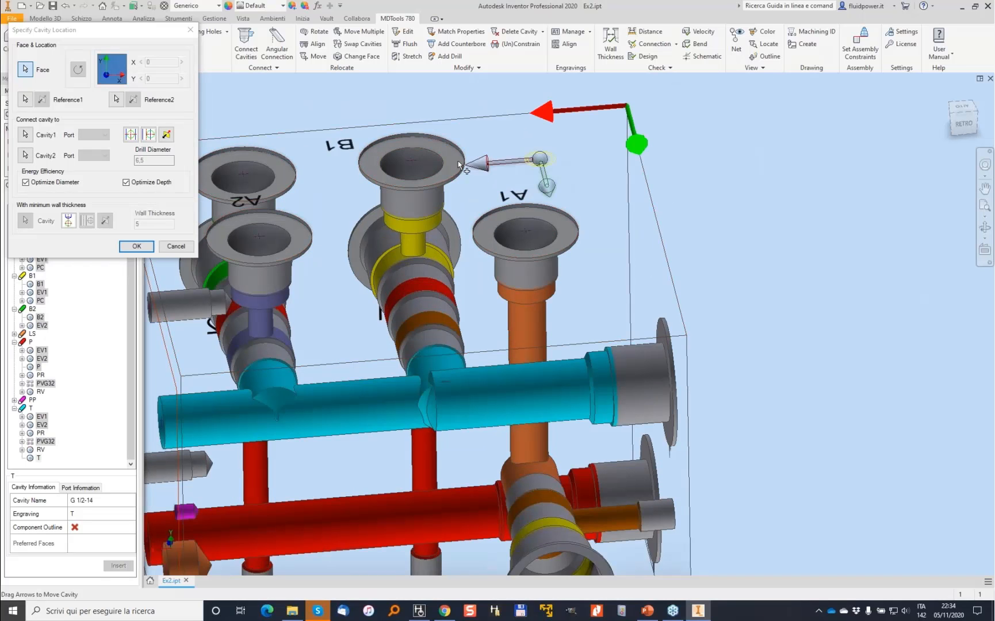
pyautogui.click(425, 308)
pyautogui.click(96, 154)
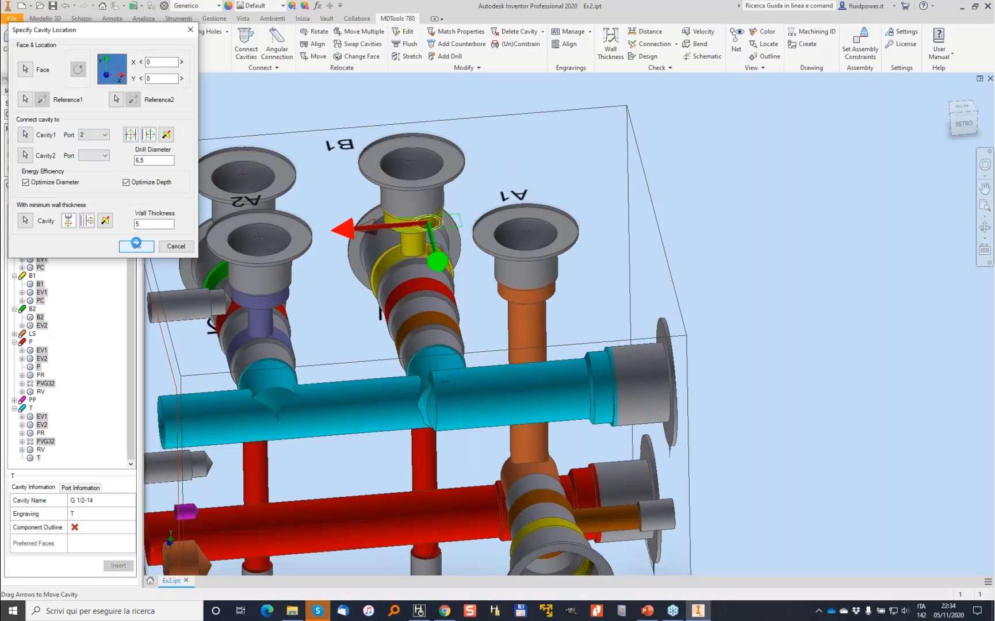
pyautogui.click(131, 245)
pyautogui.keyDown('shift'); pyautogui.moveTo(532, 304); pyautogui.dragTo(494, 295, button='middle'); pyautogui.keyUp('shift')
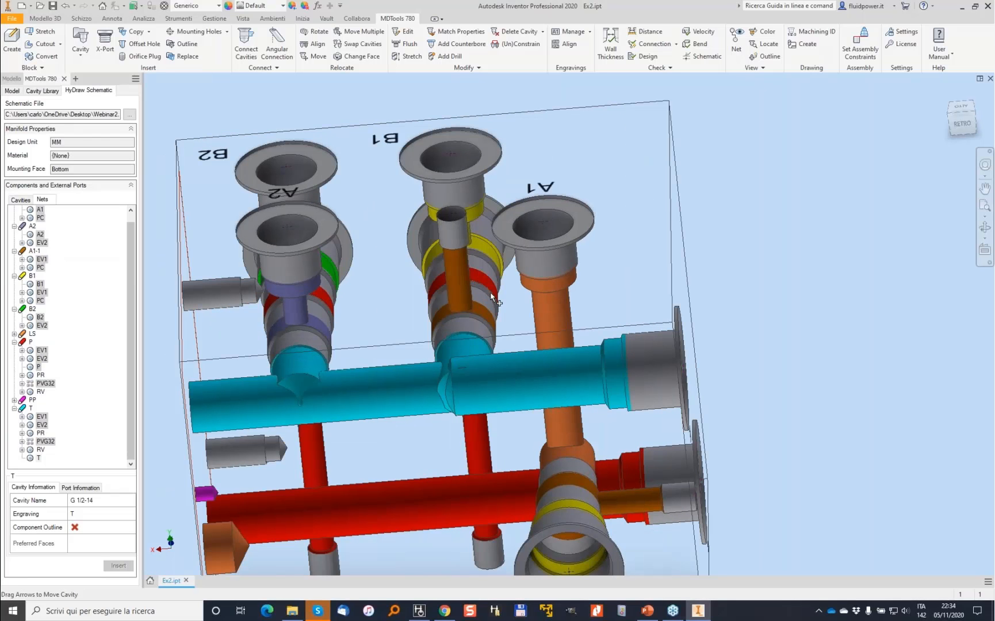
# Insert a 6.5 mm construction port on the rear face joining the EV1 and PC construction drillings, without diameter optimization
pyautogui.click(102, 39)
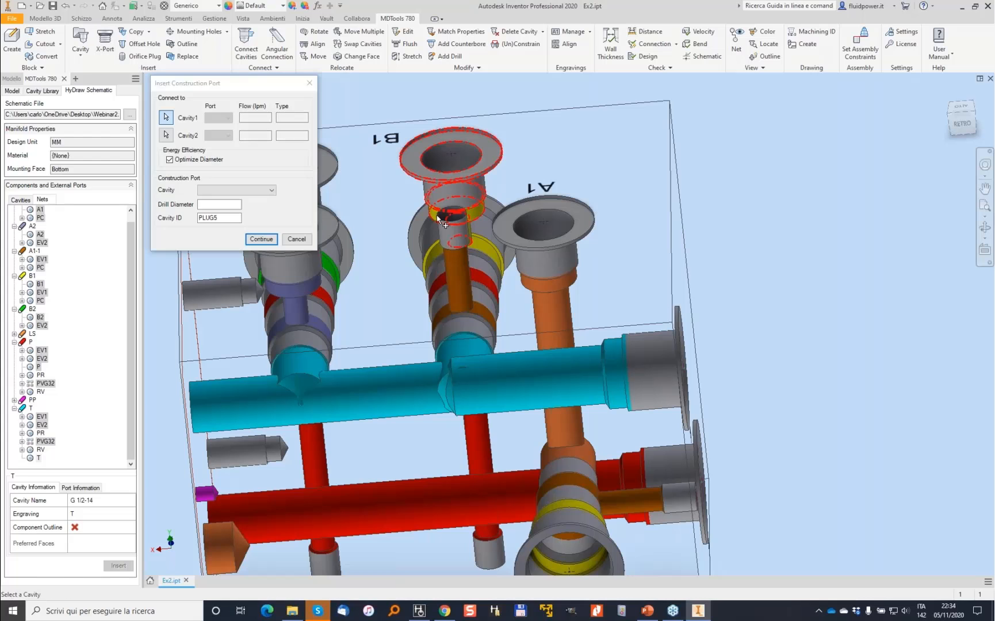
pyautogui.click(446, 222)
pyautogui.click(169, 159)
pyautogui.click(166, 135)
pyautogui.click(634, 492)
pyautogui.click(262, 238)
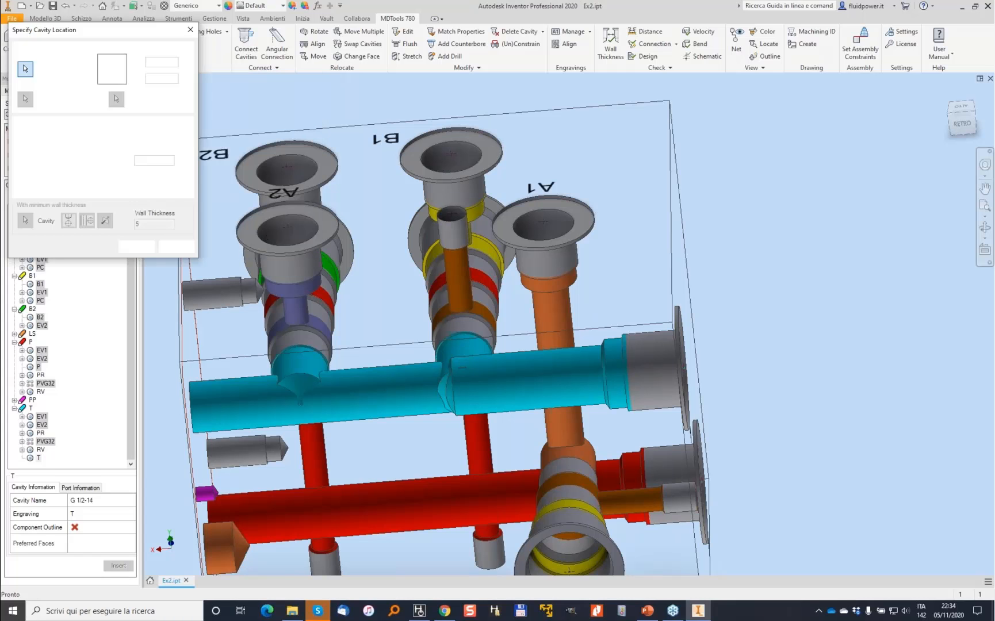
pyautogui.click(467, 433)
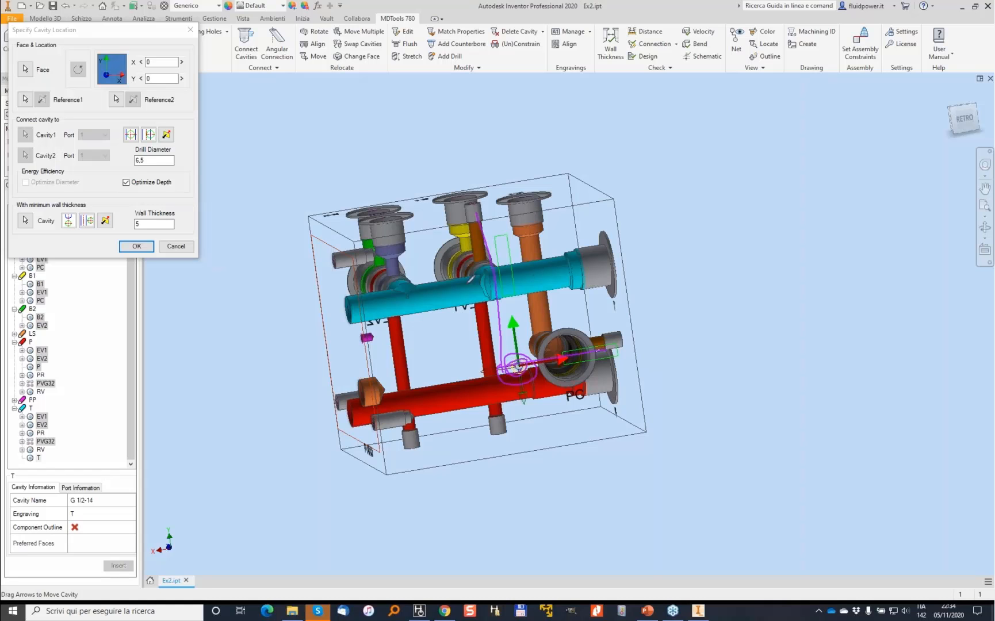
pyautogui.click(137, 245)
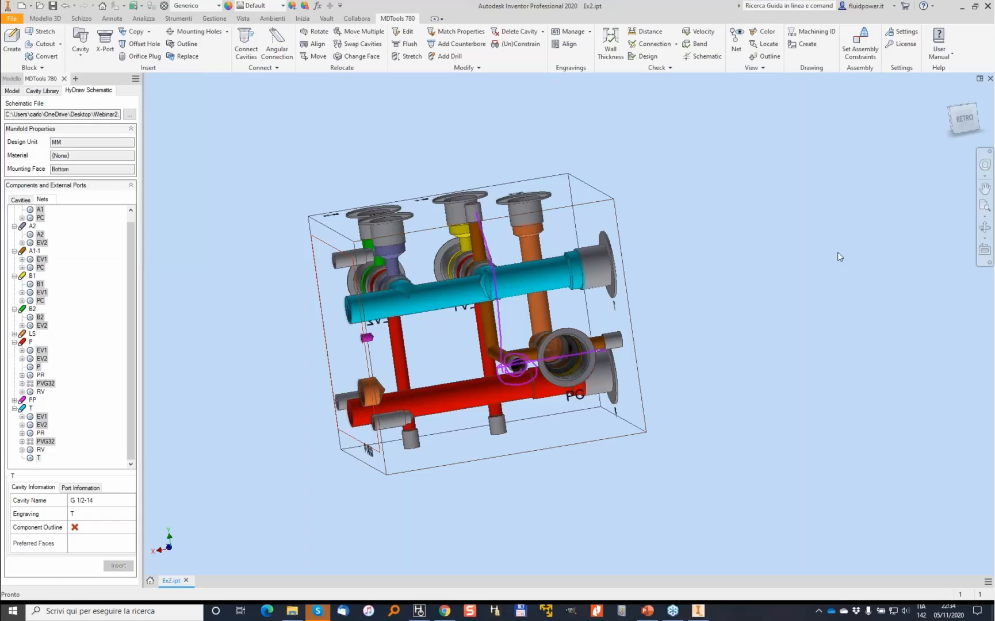
pyautogui.rightClick(865, 319)
pyautogui.click(861, 321)
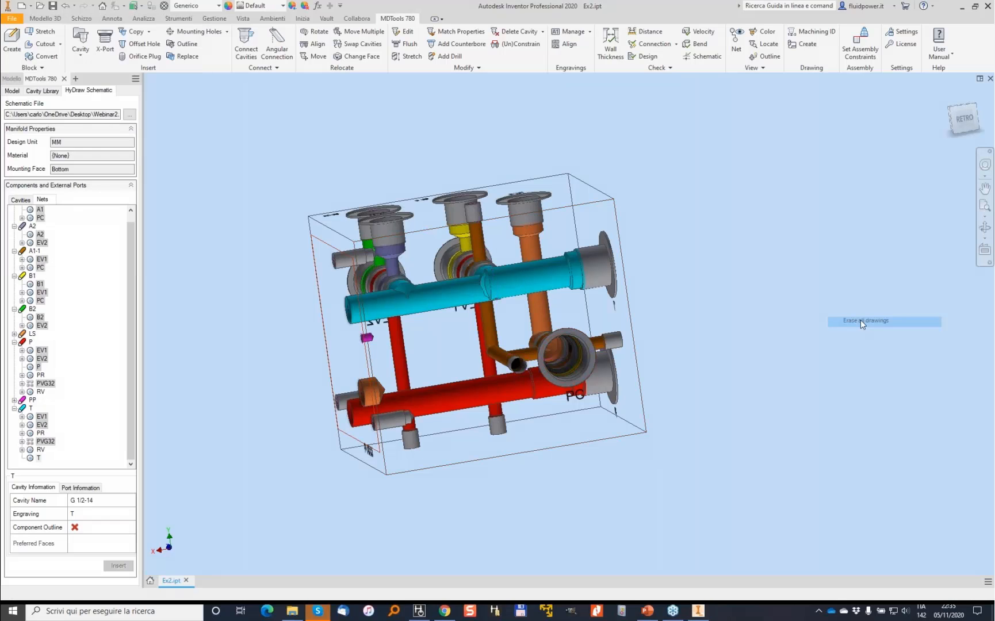
# Insert cavity RV from the schematic components on the rear face at X 85, Y 95, connected to port P's drilling
pyautogui.click(21, 200)
pyautogui.click(32, 259)
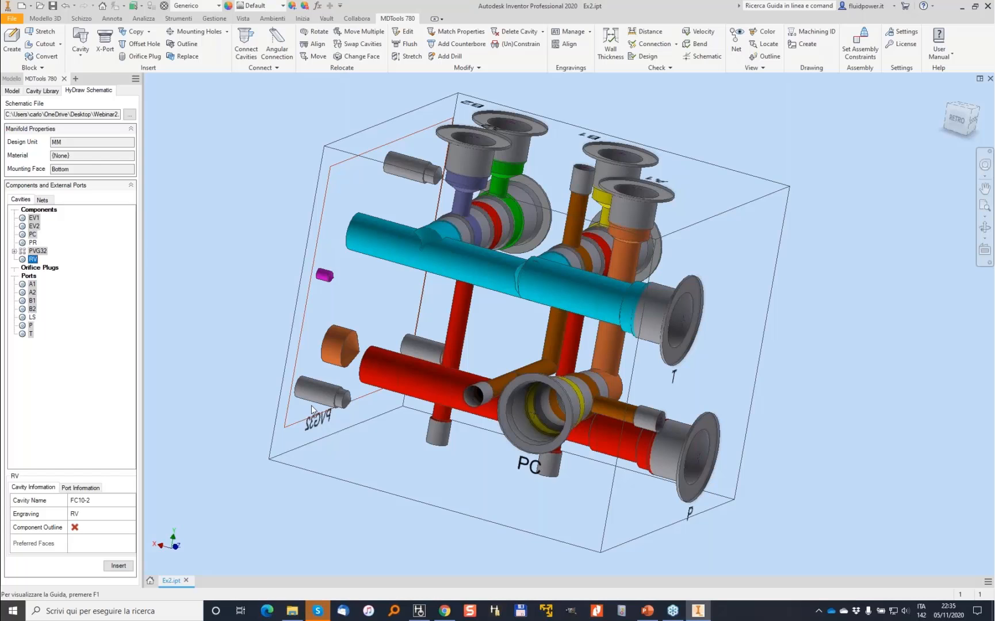
pyautogui.keyDown('shift'); pyautogui.moveTo(314, 361); pyautogui.dragTo(425, 462, button='middle'); pyautogui.keyUp('shift')
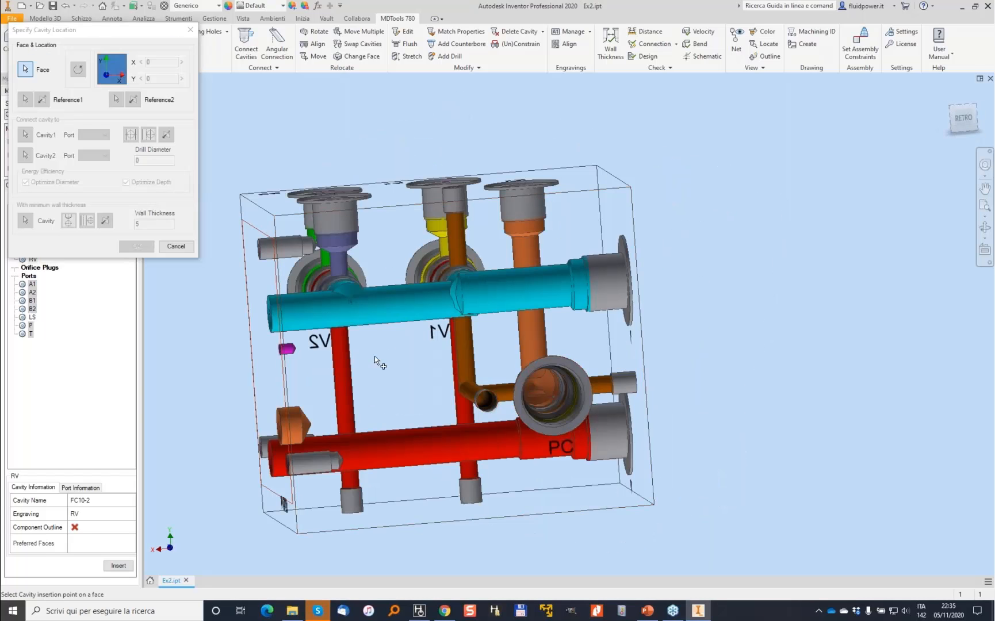
pyautogui.click(404, 400)
pyautogui.keyDown('shift'); pyautogui.moveTo(404, 400); pyautogui.dragTo(437, 403, button='middle'); pyautogui.keyUp('shift')
pyautogui.click(25, 134)
pyautogui.click(361, 445)
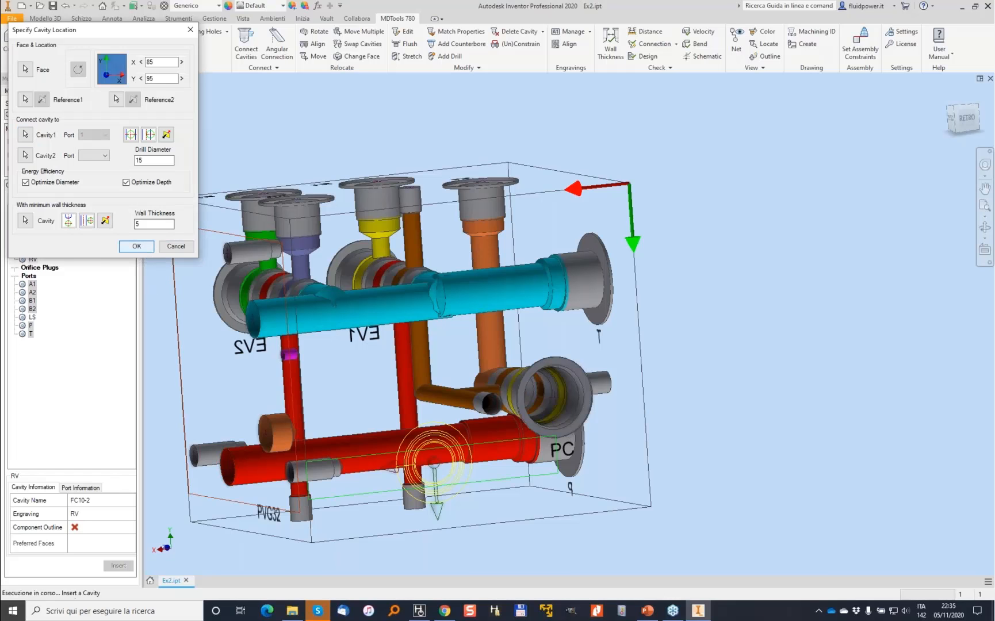
pyautogui.click(143, 251)
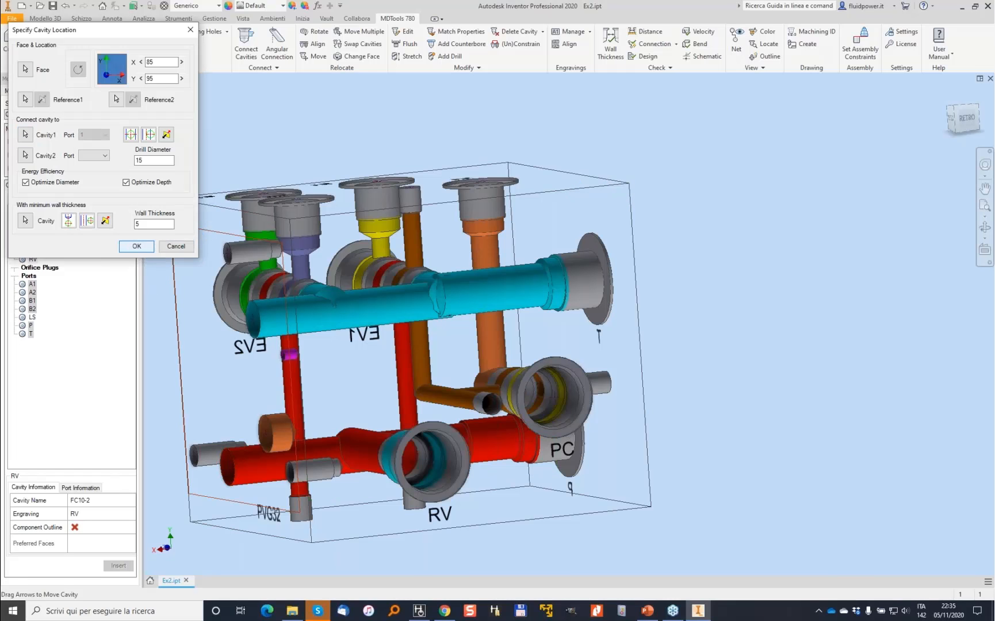
# Insert a construction port with an 11 mm drill on the top face, connected to port 2 of cavity RV
pyautogui.keyDown('shift'); pyautogui.moveTo(186, 248); pyautogui.dragTo(215, 118, button='middle'); pyautogui.keyUp('shift')
pyautogui.click(104, 41)
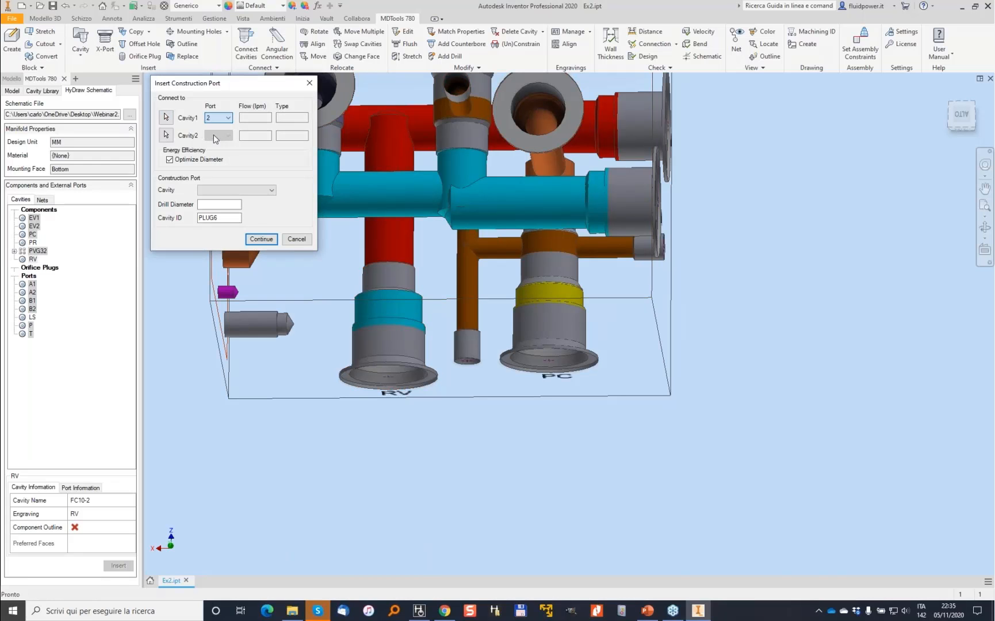
pyautogui.click(262, 239)
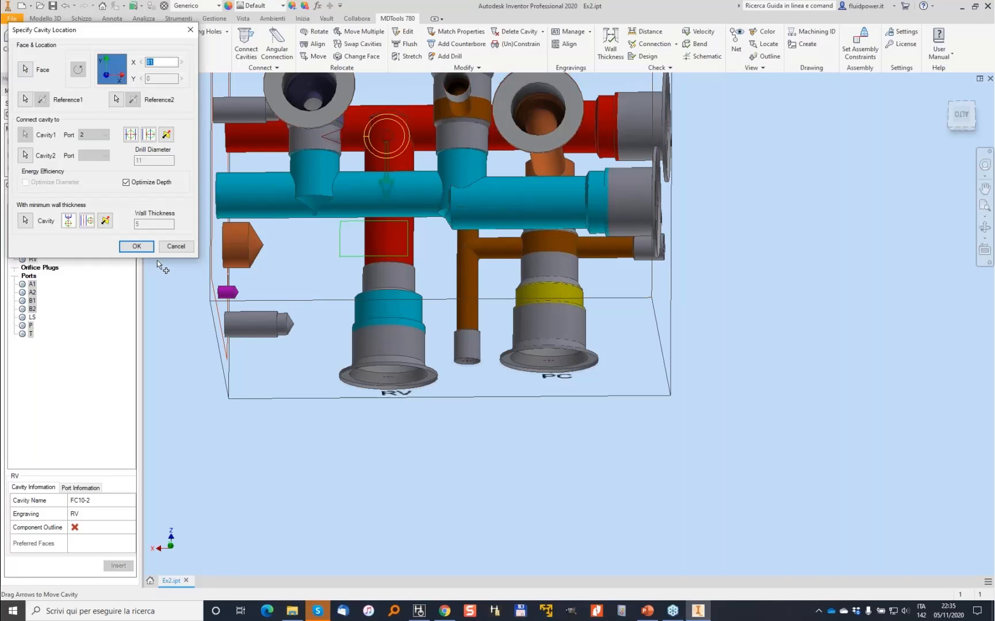
pyautogui.click(137, 246)
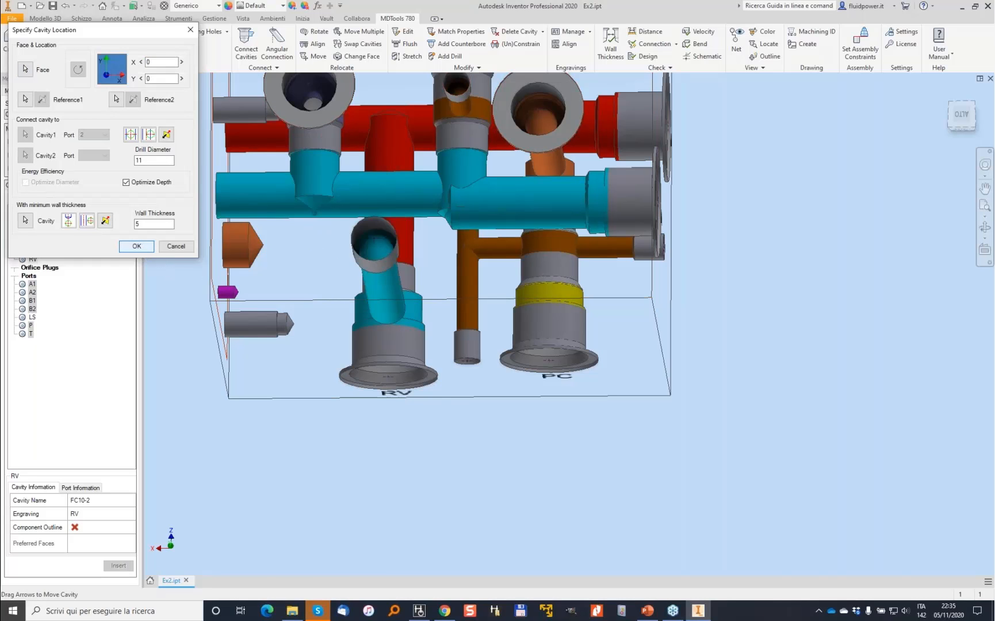
# Run the connection check and examine the reported dead-area connection between PLUG6 and PLUG7 in the model
pyautogui.keyDown('shift'); pyautogui.moveTo(742, 287); pyautogui.dragTo(548, 111, button='middle'); pyautogui.keyUp('shift')
pyautogui.click(652, 44)
pyautogui.click(271, 435)
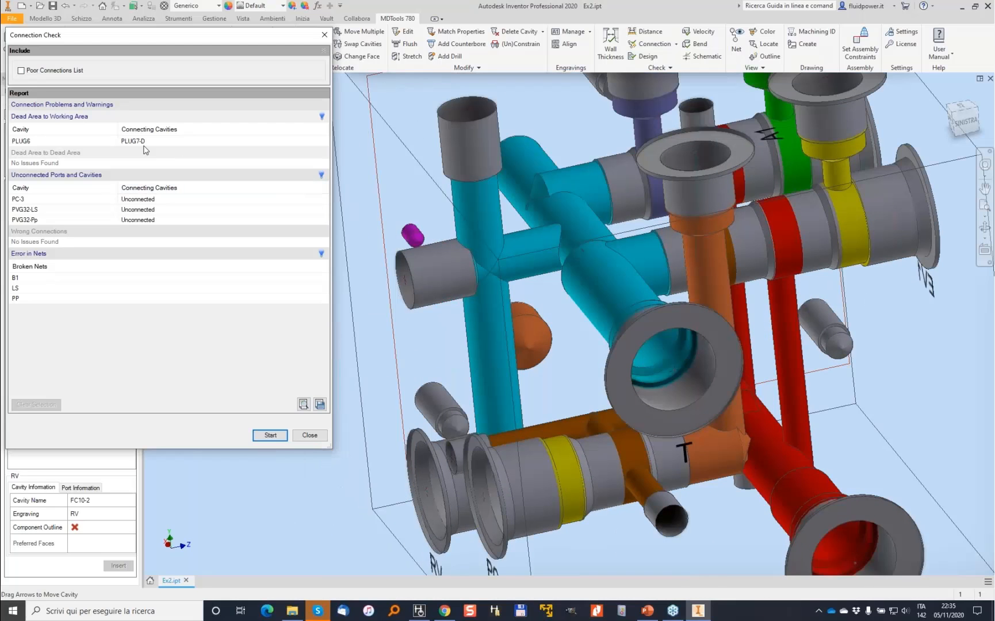
pyautogui.click(147, 142)
pyautogui.click(164, 145)
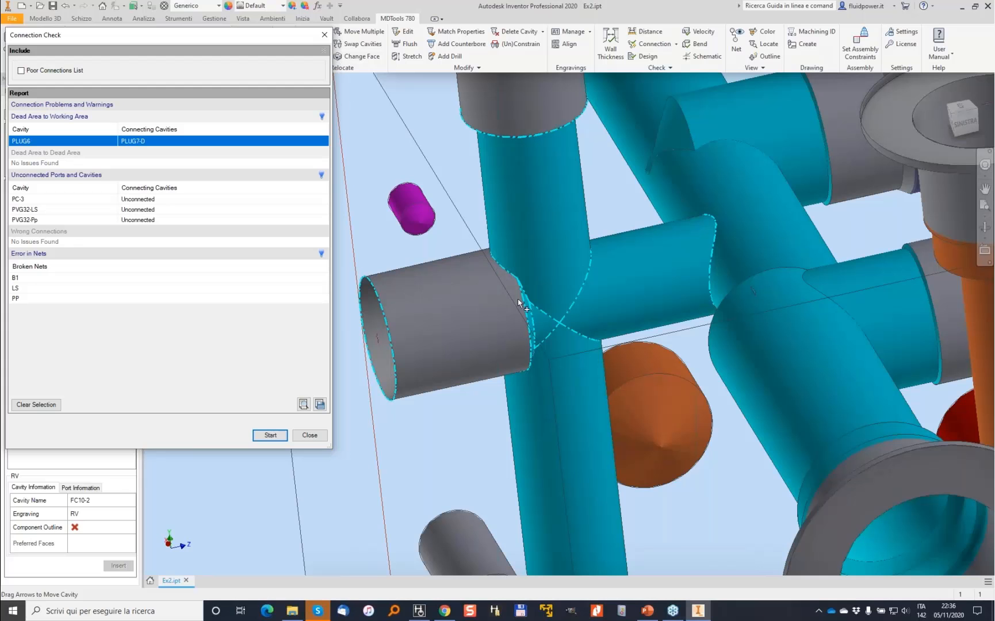
pyautogui.scroll(-5, 488, 266)
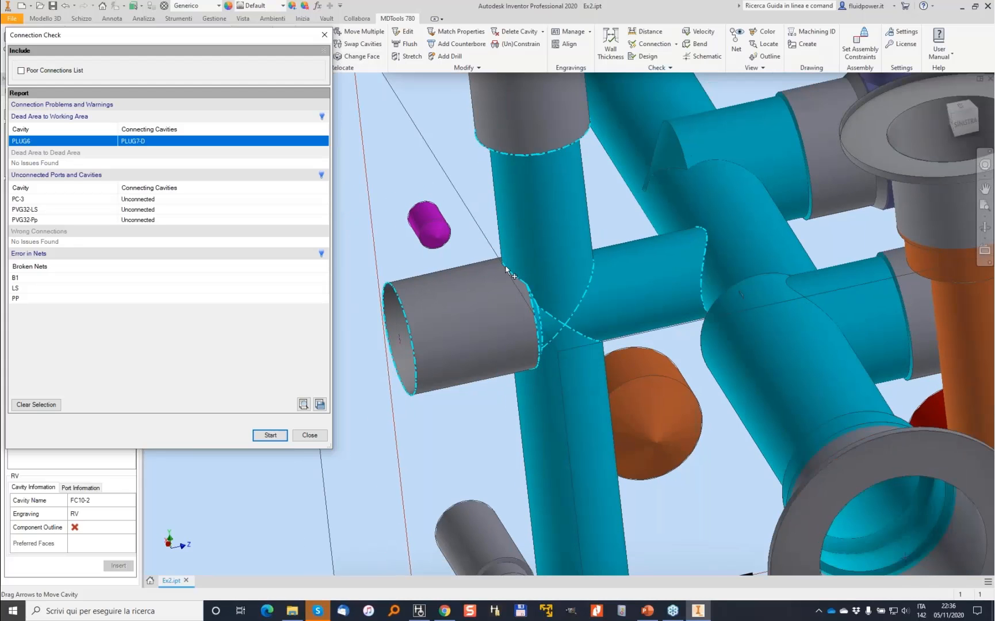
pyautogui.scroll(-1, 492, 264)
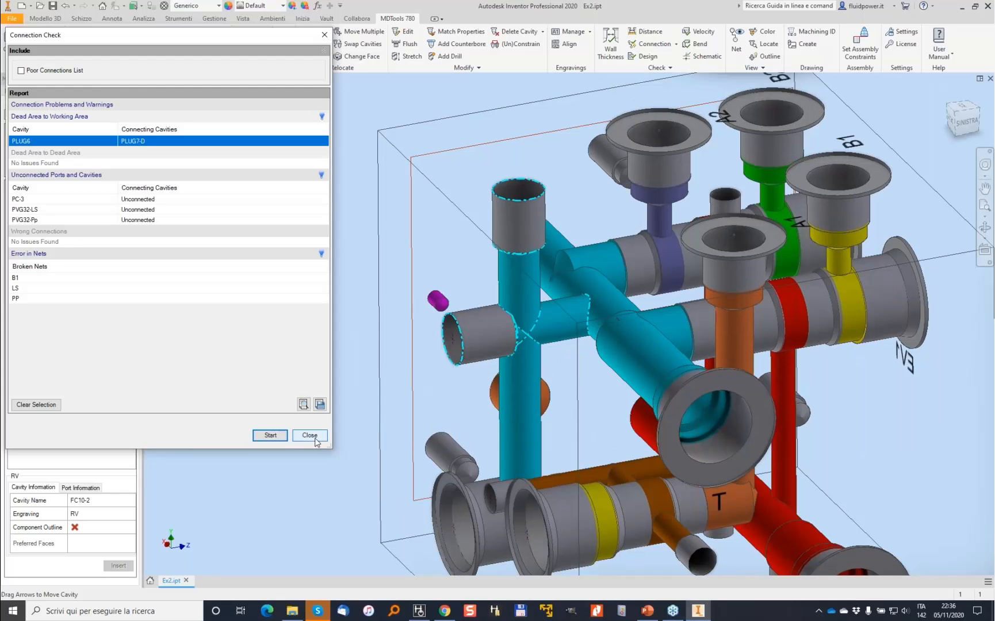
pyautogui.click(310, 435)
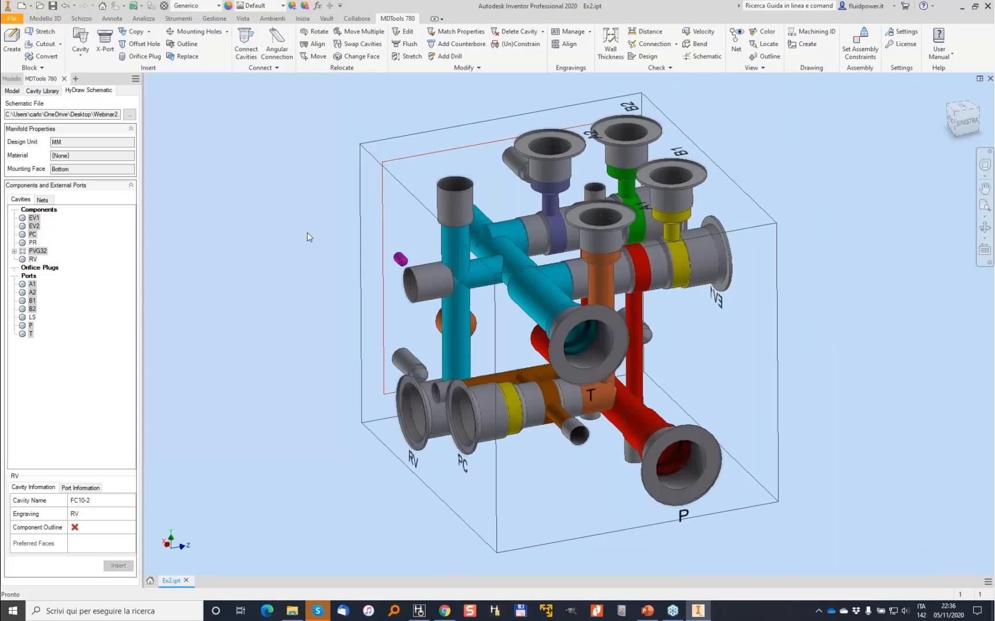
# Replace construction port PLUG7 on the rear face with XG14 from the 0-BSP PLUGS library, without retaining the spot face depth
pyautogui.scroll(2, 307, 232)
pyautogui.keyDown('shift'); pyautogui.moveTo(307, 232); pyautogui.dragTo(384, 310, button='middle'); pyautogui.keyUp('shift')
pyautogui.click(186, 56)
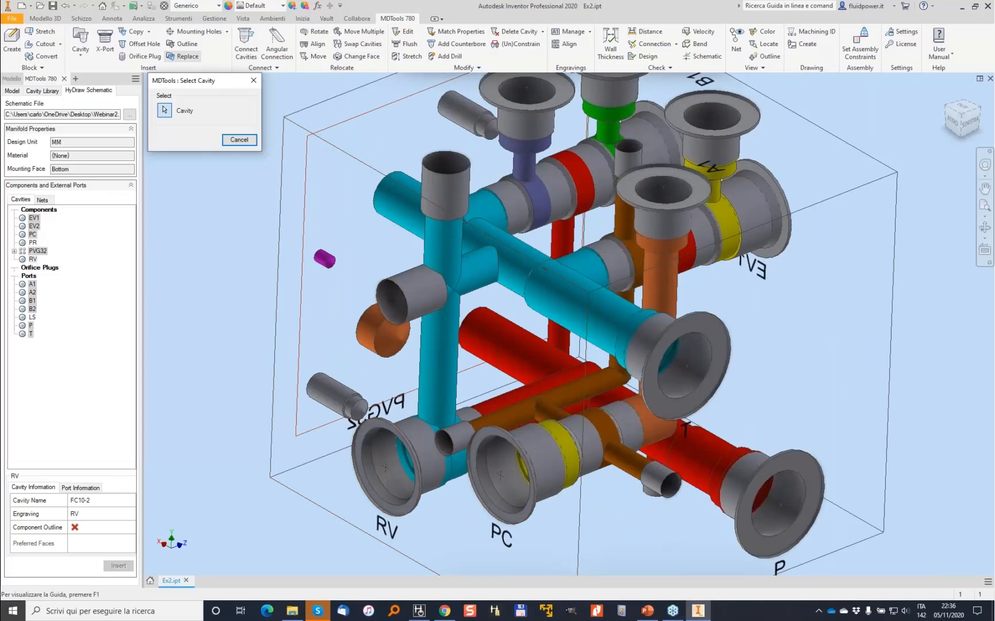
pyautogui.click(406, 287)
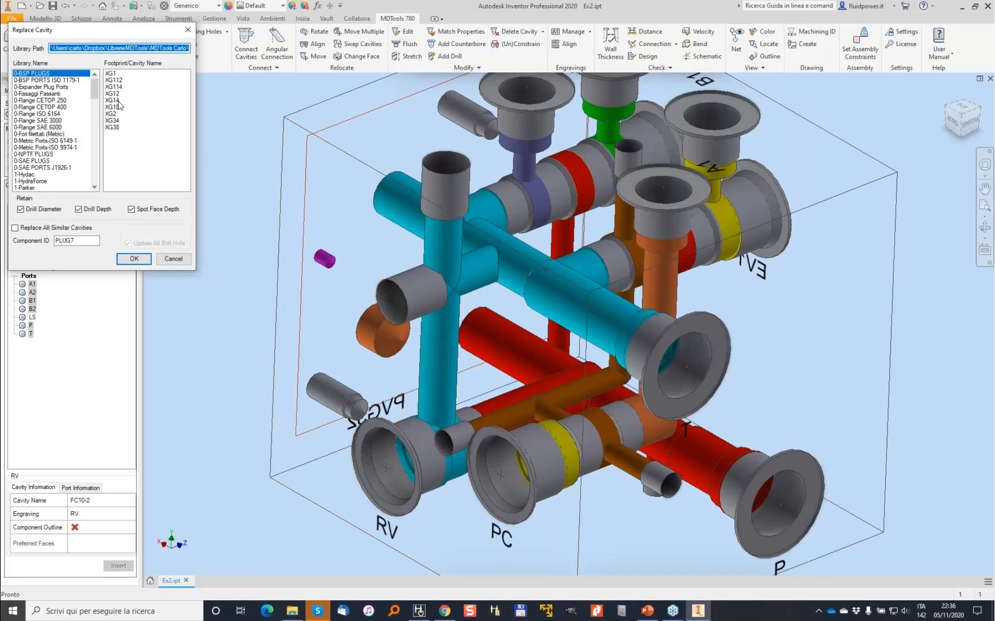
pyautogui.click(113, 100)
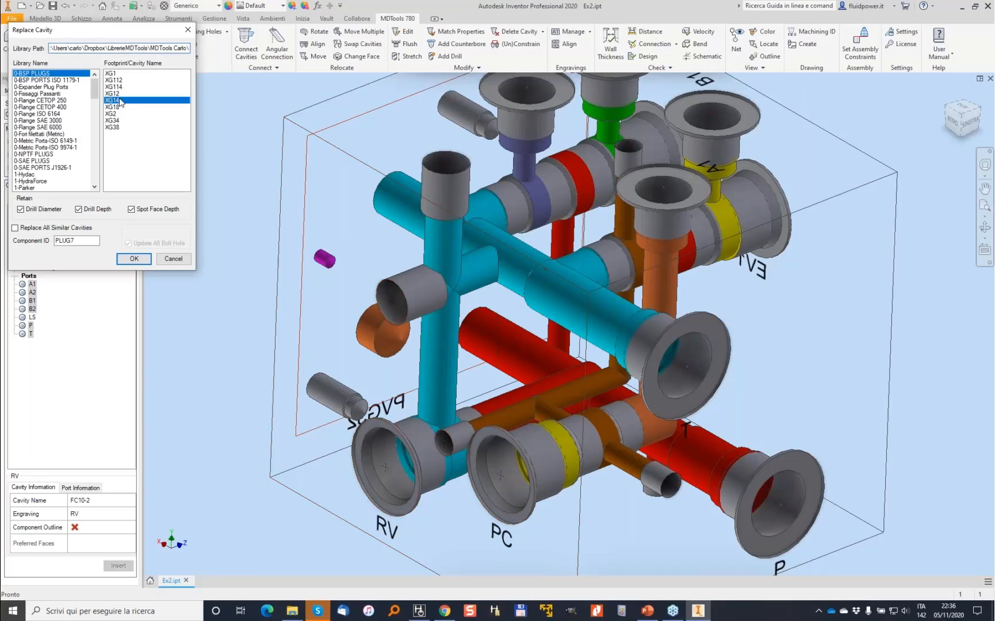
pyautogui.click(132, 210)
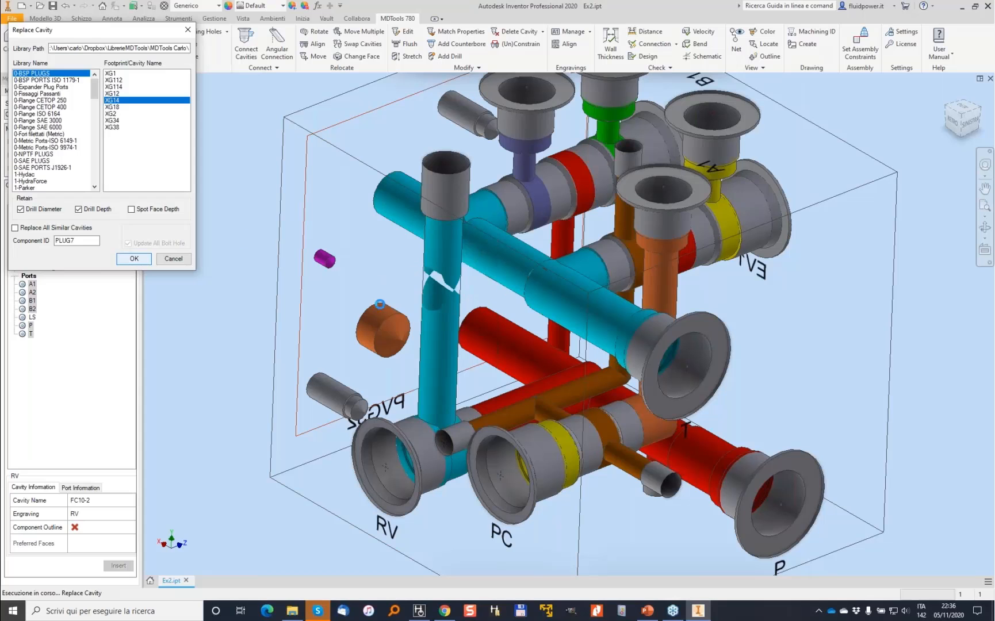
pyautogui.press('Return')
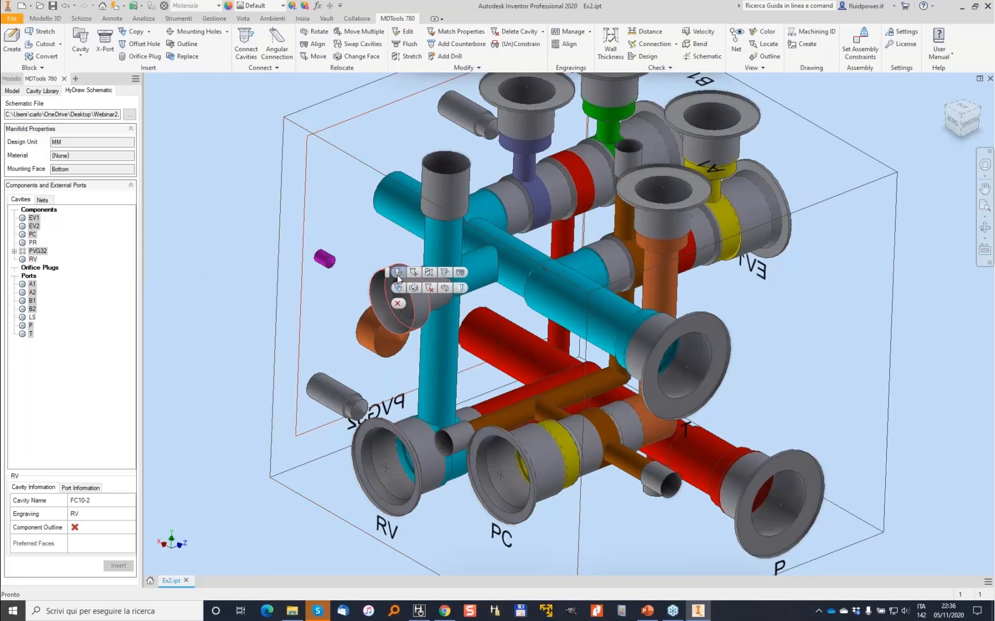
# Set the spot face depth of PLUG7 to 1 mm
pyautogui.click(397, 274)
pyautogui.doubleClick(223, 168)
pyautogui.write('1')
pyautogui.press('Tab')
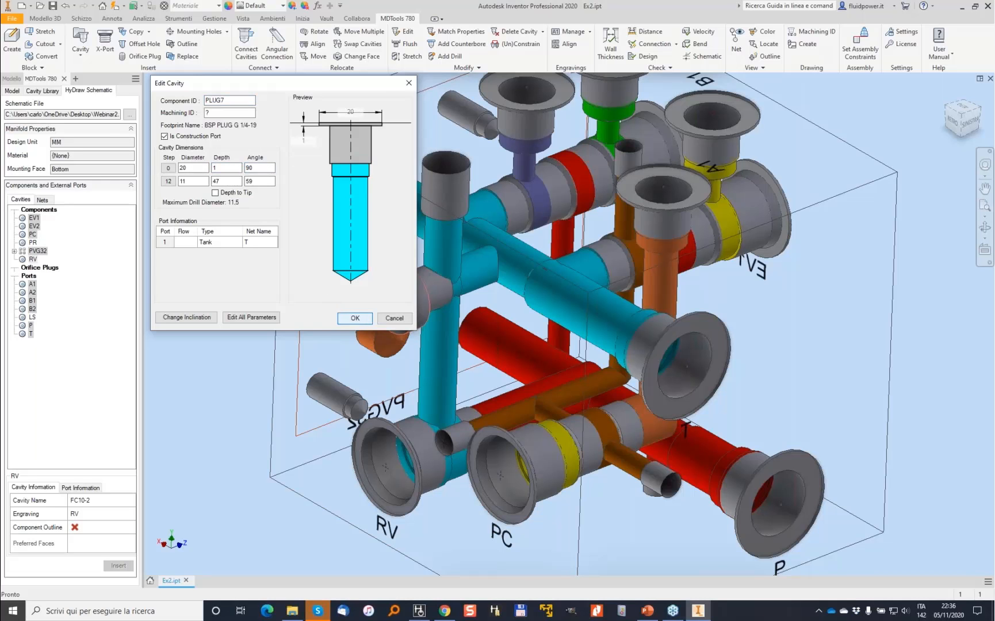
pyautogui.click(352, 322)
# Replace construction port PLUG6 on the top face with XG14 from the 0-BSP PLUGS library, without retaining the spot face depth
pyautogui.keyDown('shift'); pyautogui.moveTo(347, 317); pyautogui.dragTo(494, 256, button='middle'); pyautogui.keyUp('shift')
pyautogui.click(185, 57)
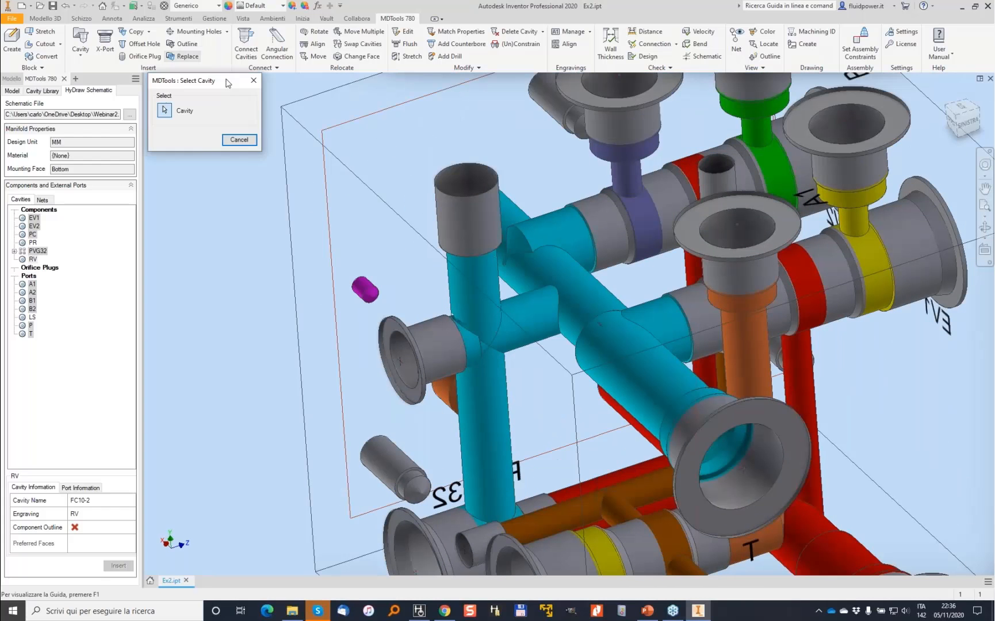
pyautogui.click(478, 217)
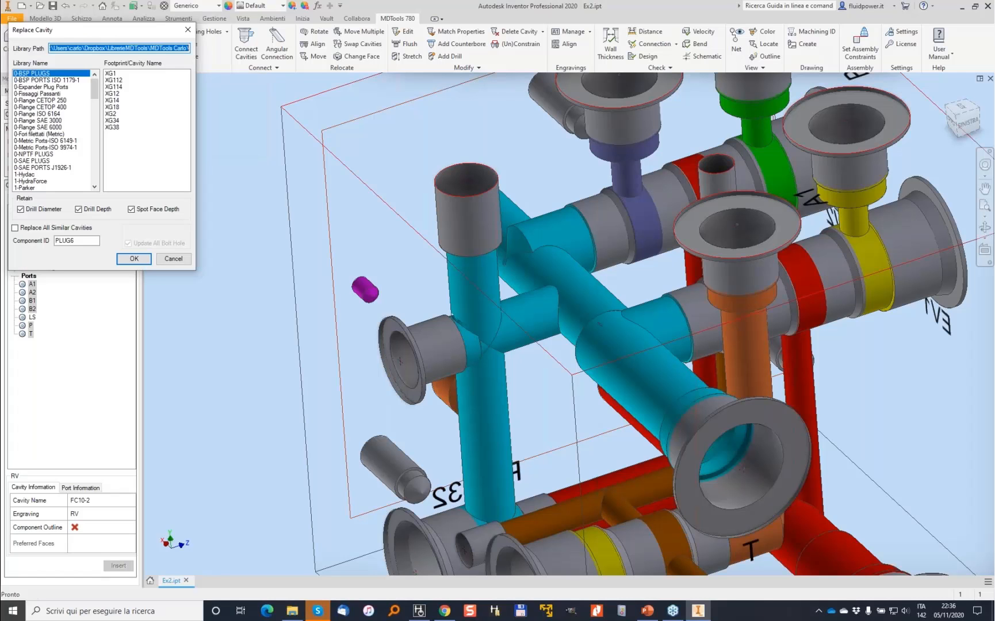
pyautogui.click(112, 100)
pyautogui.click(131, 209)
pyautogui.click(134, 258)
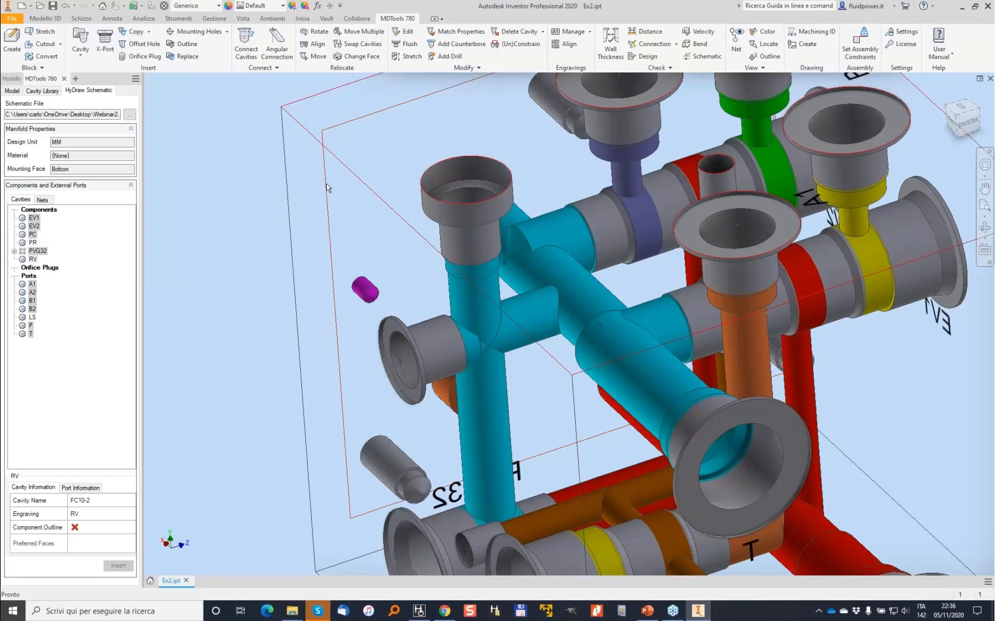
# Move cavity PC and its connected construction ports together in the negative Y direction, raising them away from port P's drilling
pyautogui.scroll(-1, 326, 184)
pyautogui.keyDown('shift'); pyautogui.moveTo(405, 186); pyautogui.dragTo(351, 245, button='middle'); pyautogui.keyUp('shift')
pyautogui.keyDown('shift'); pyautogui.moveTo(410, 240); pyautogui.dragTo(398, 282, button='middle'); pyautogui.keyUp('shift')
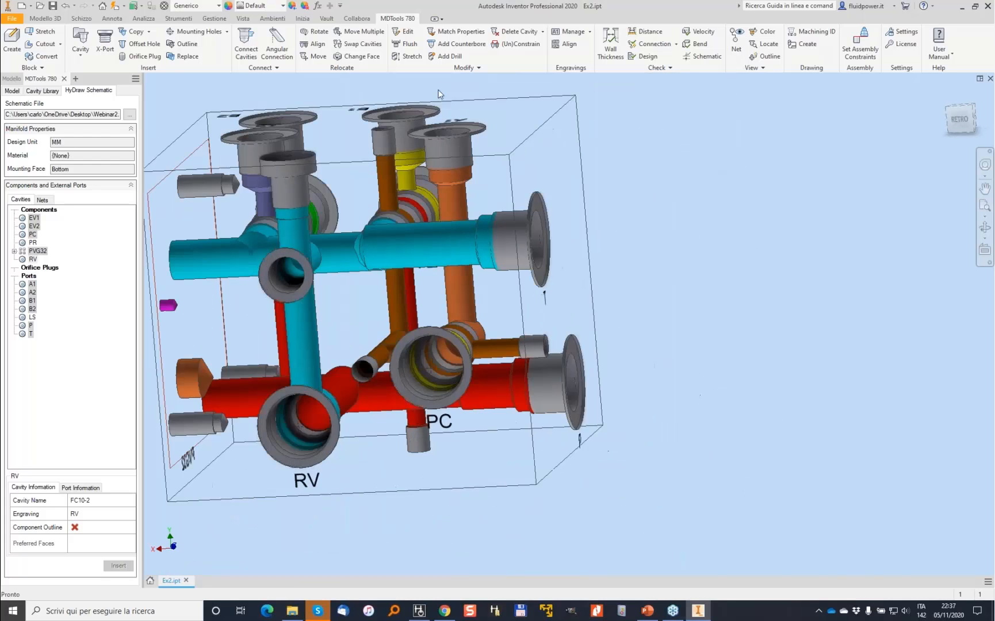
pyautogui.click(371, 36)
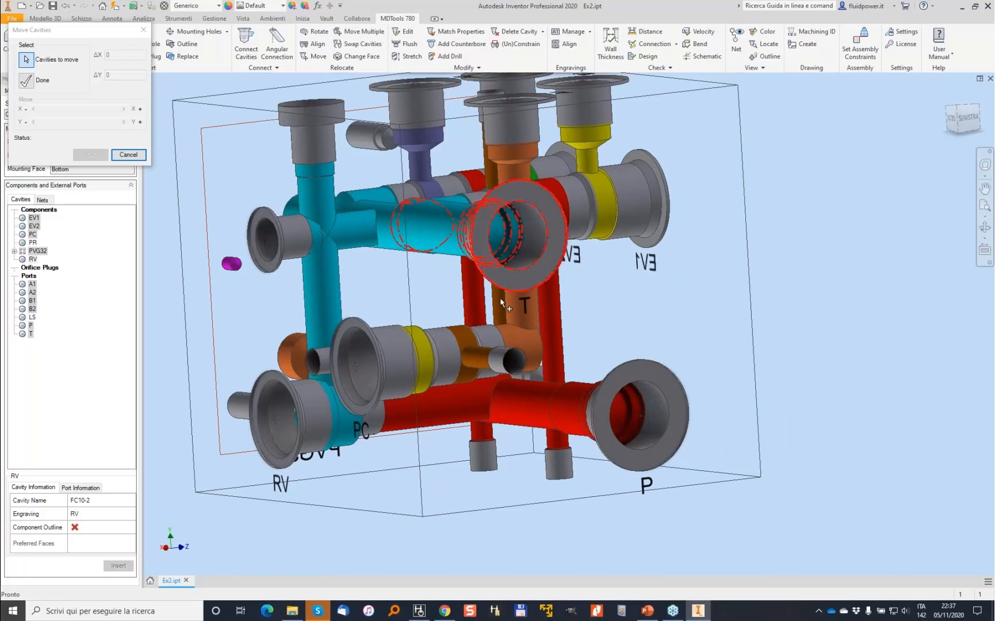
pyautogui.click(398, 374)
pyautogui.click(26, 81)
pyautogui.click(56, 126)
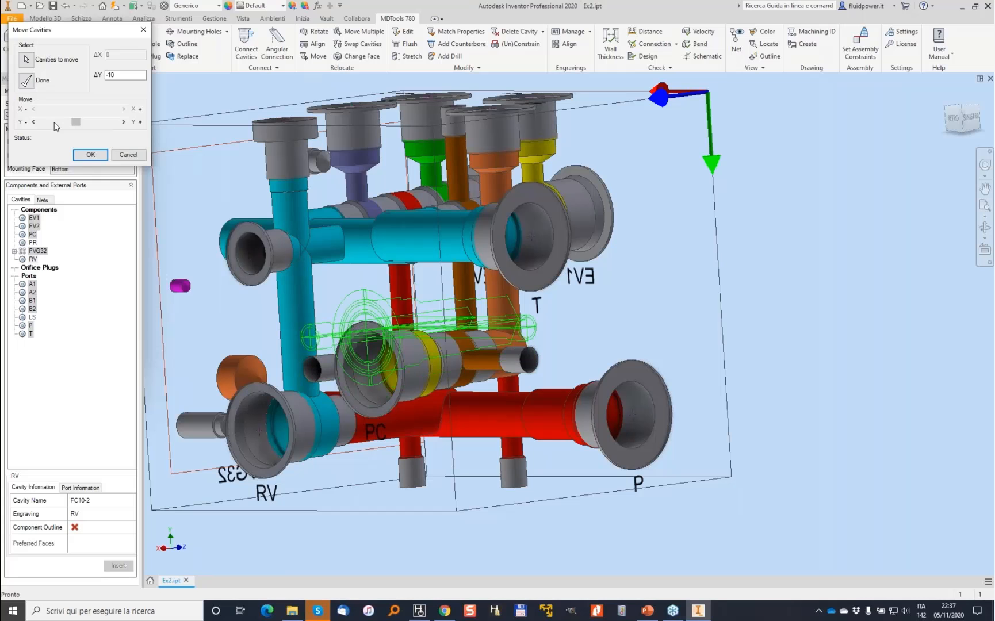
pyautogui.click(56, 126)
pyautogui.click(90, 155)
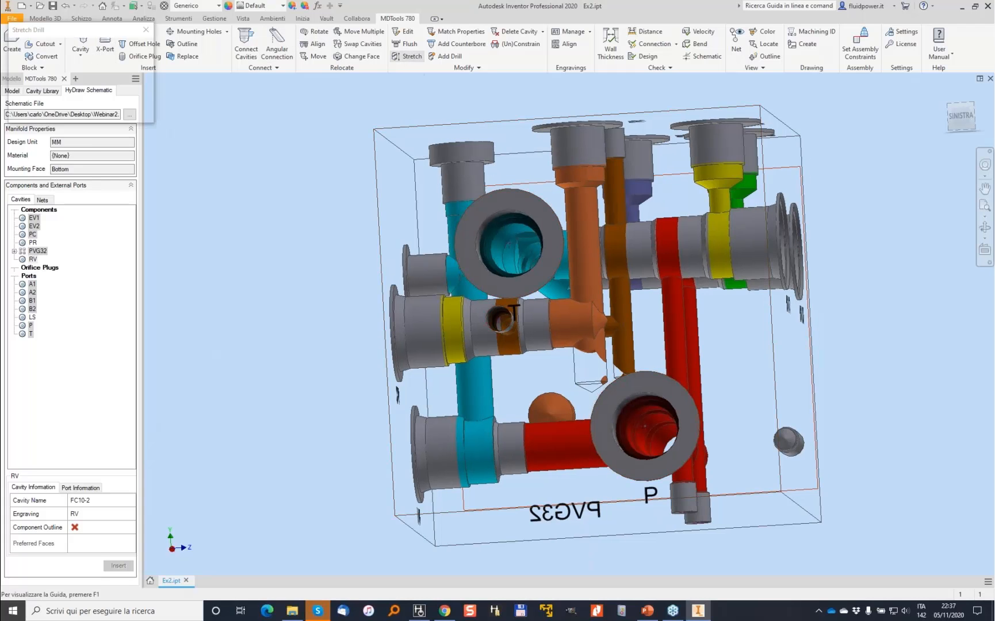
# Stretch port B1's drill to a depth of 80 mm and insert a construction port on the bottom face connected to port 3 of cavity PC
pyautogui.click(719, 199)
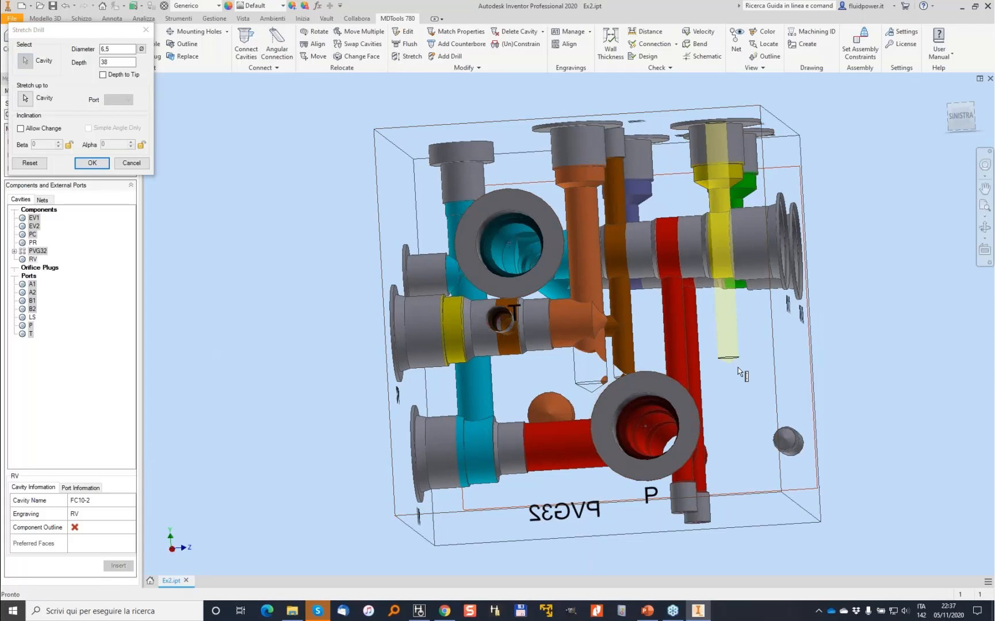
pyautogui.click(92, 163)
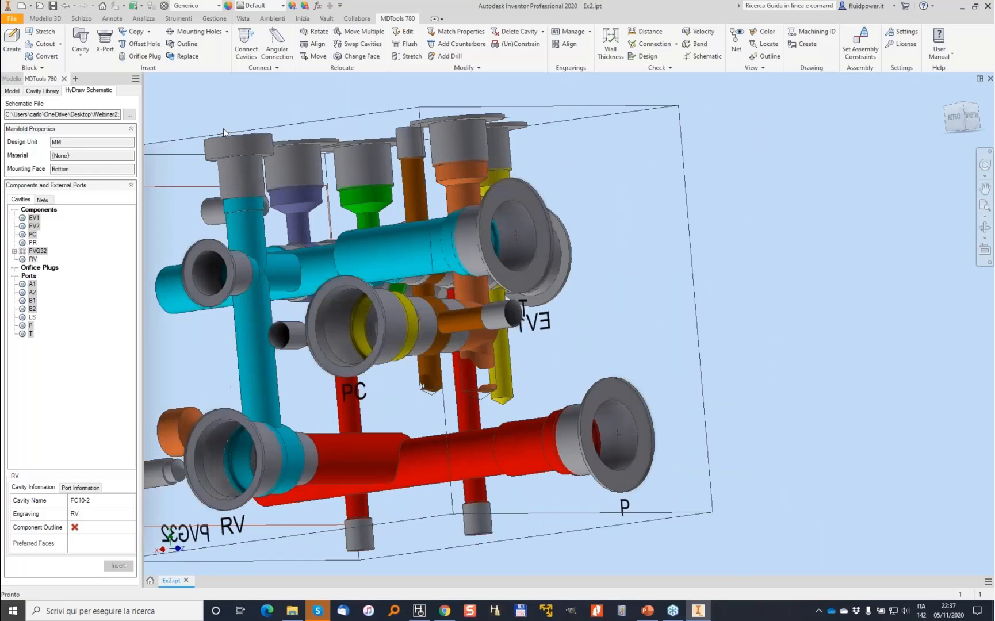
pyautogui.click(105, 44)
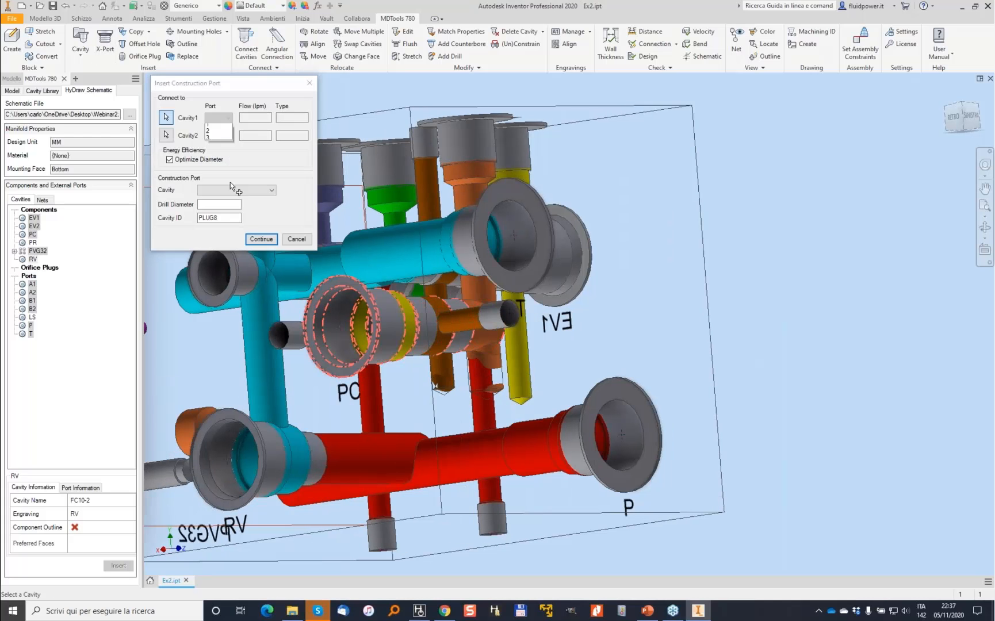
pyautogui.click(267, 245)
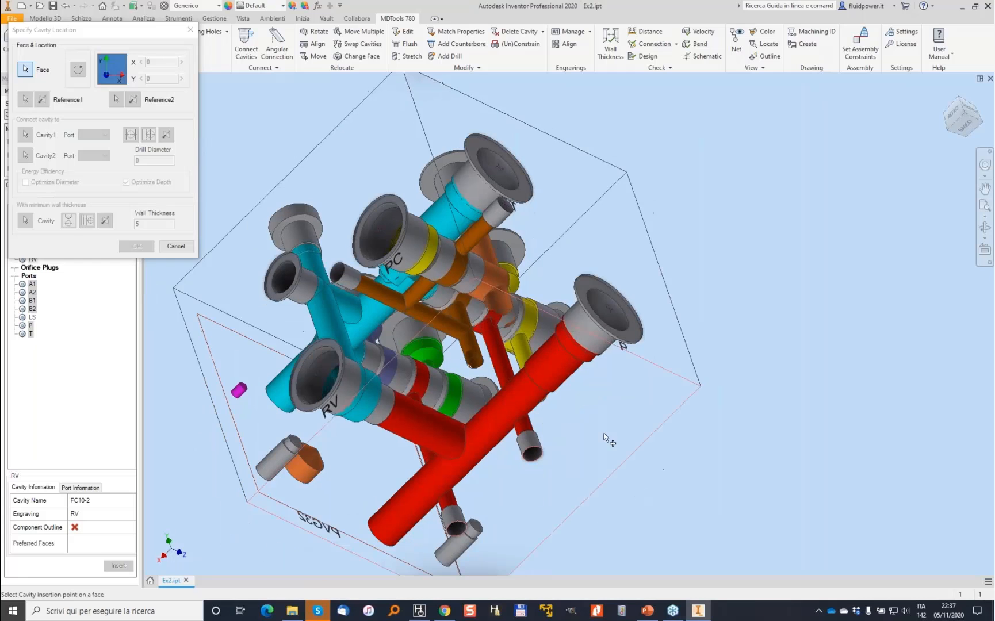
pyautogui.click(136, 246)
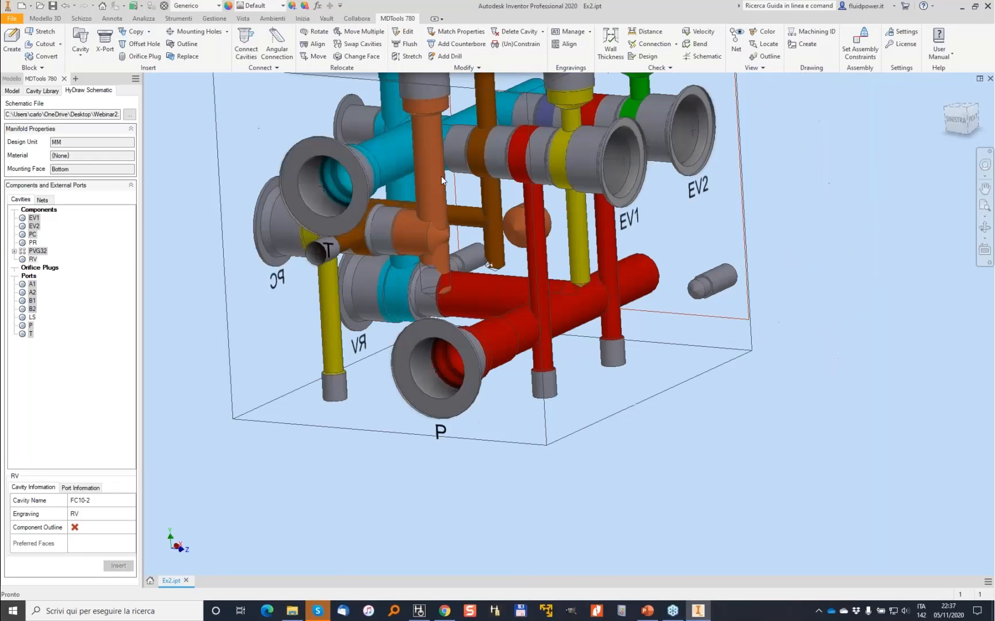
# Run the bend check and update all listed drillings to their recommended depths
pyautogui.click(697, 45)
pyautogui.click(151, 190)
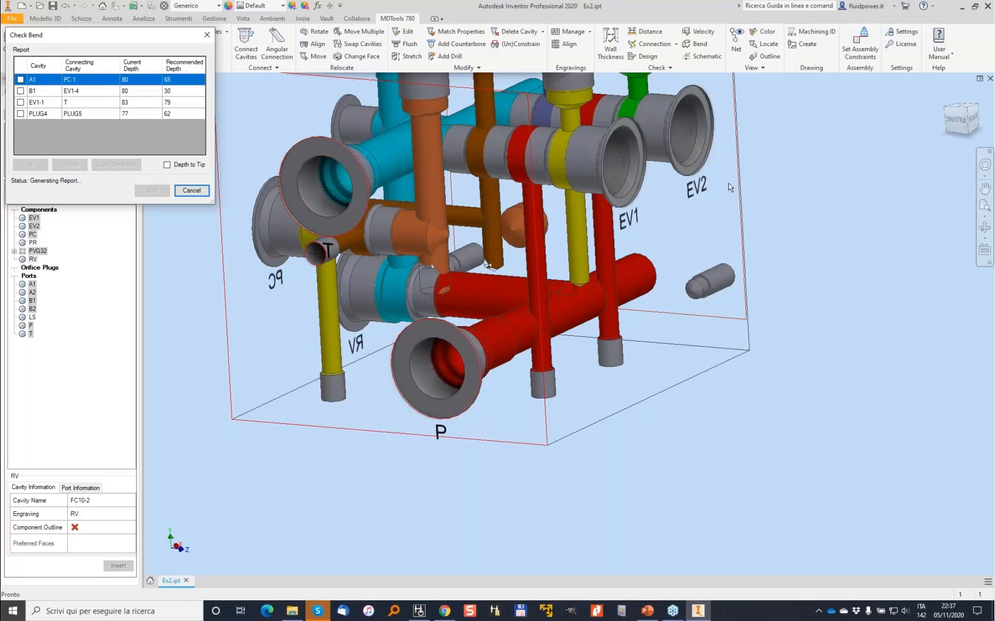
pyautogui.click(828, 257)
pyautogui.click(857, 276)
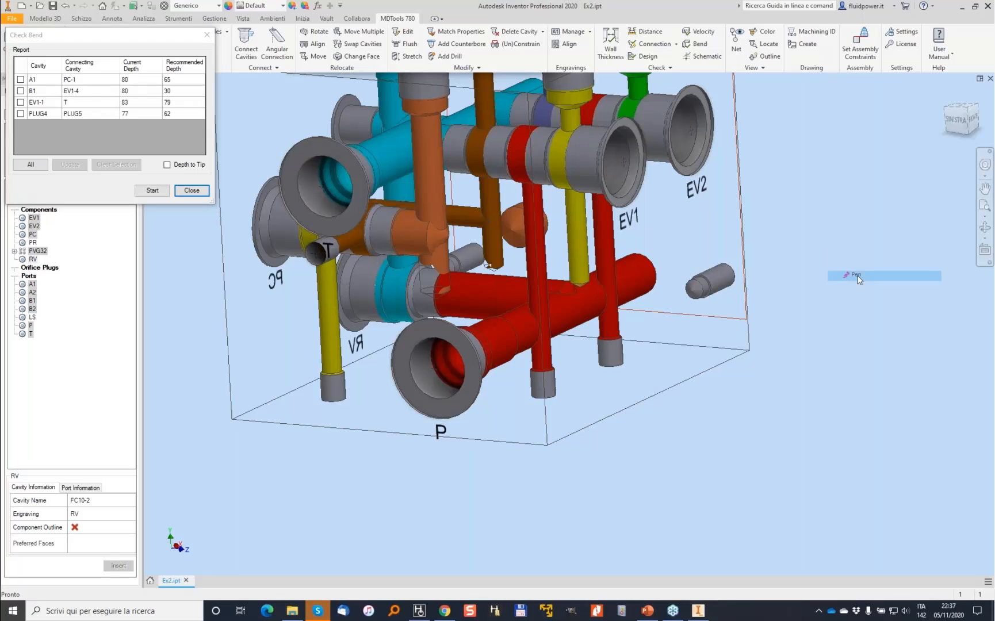
pyautogui.moveTo(470, 199)
pyautogui.mouseDown()
pyautogui.moveTo(520, 248)
pyautogui.moveTo(475, 203)
pyautogui.mouseUp()
pyautogui.moveTo(428, 199)
pyautogui.mouseDown()
pyautogui.moveTo(408, 275)
pyautogui.moveTo(405, 214)
pyautogui.mouseUp()
pyautogui.click(25, 165)
pyautogui.click(71, 164)
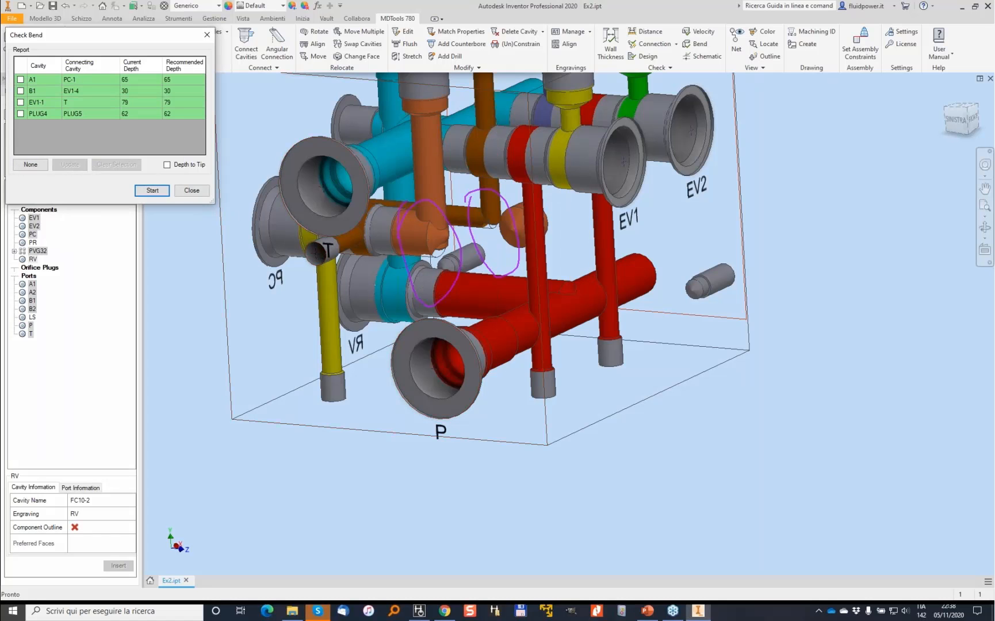
pyautogui.click(192, 191)
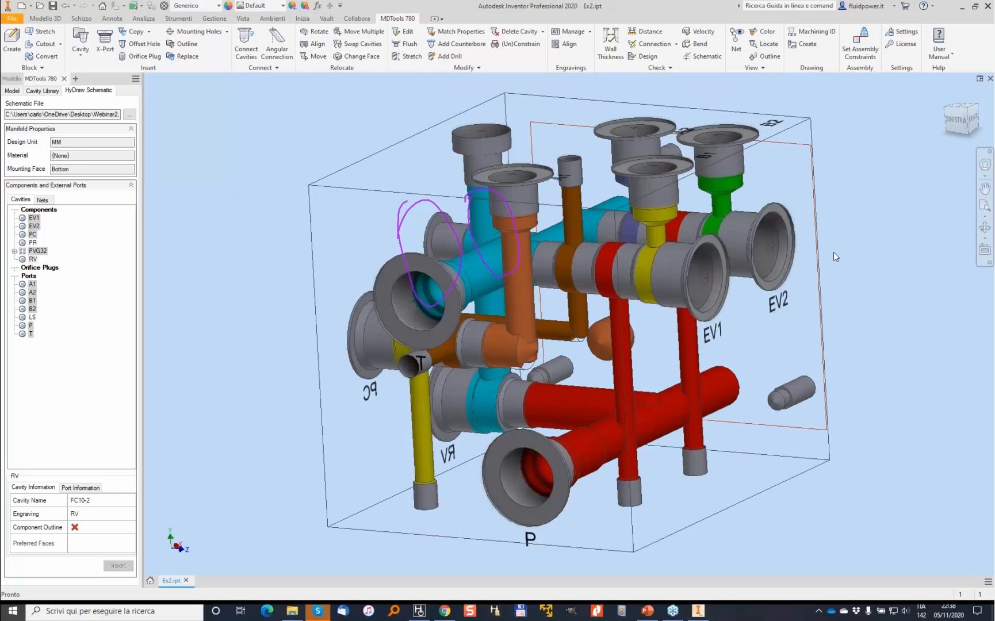
# Copy a construction port onto the front face, connected to the yellow drilling below cavity PC with a 6.5 mm drill
pyautogui.click(874, 325)
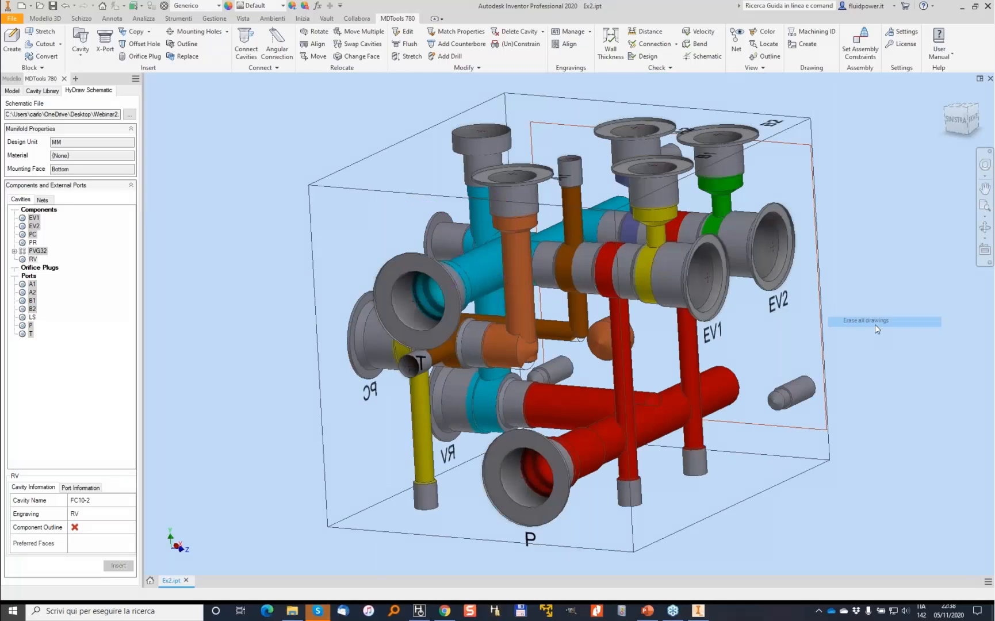
pyautogui.scroll(-3, 315, 172)
pyautogui.keyDown('shift'); pyautogui.moveTo(368, 189); pyautogui.dragTo(312, 173, button='middle'); pyautogui.keyUp('shift')
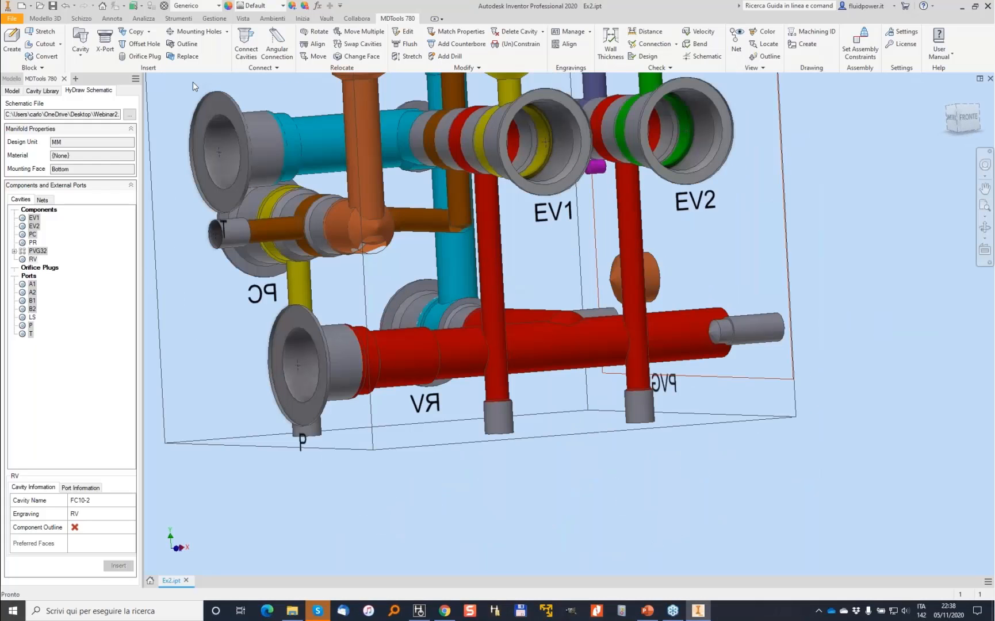
pyautogui.click(136, 33)
pyautogui.click(378, 334)
pyautogui.click(200, 165)
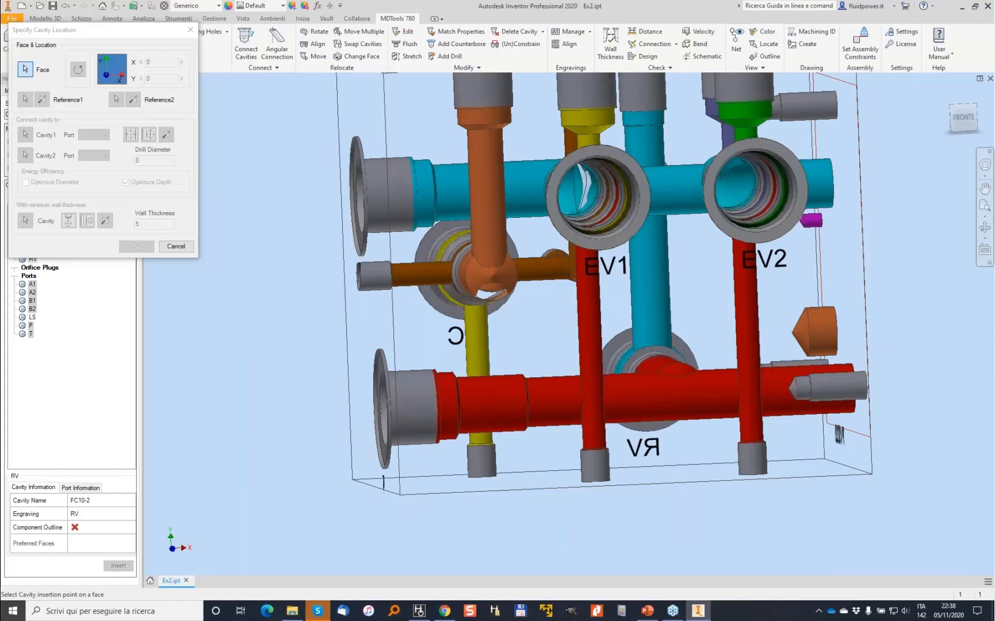
pyautogui.click(547, 338)
pyautogui.click(25, 135)
pyautogui.click(492, 343)
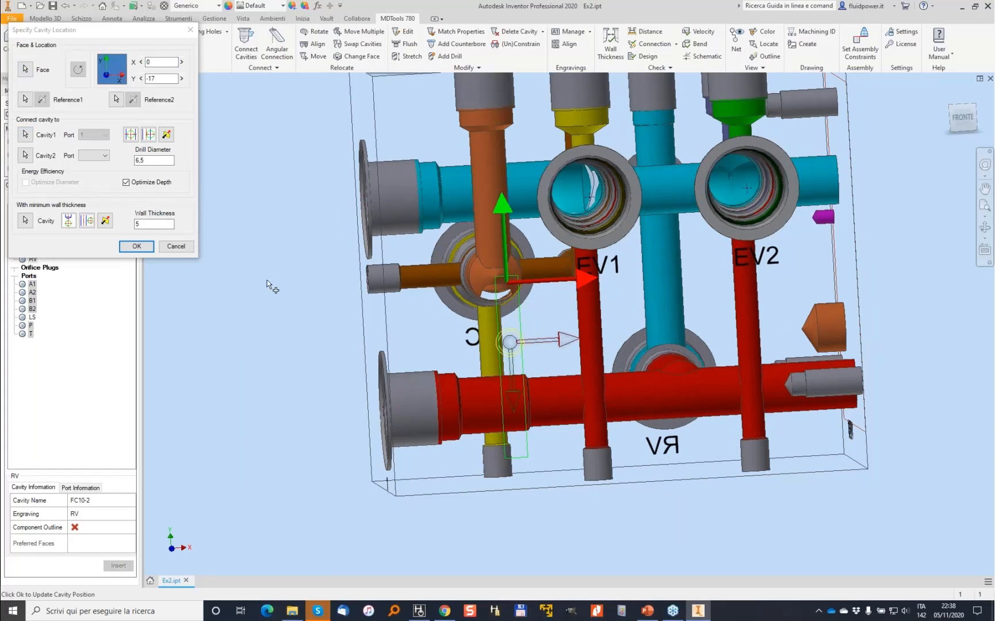
pyautogui.click(136, 246)
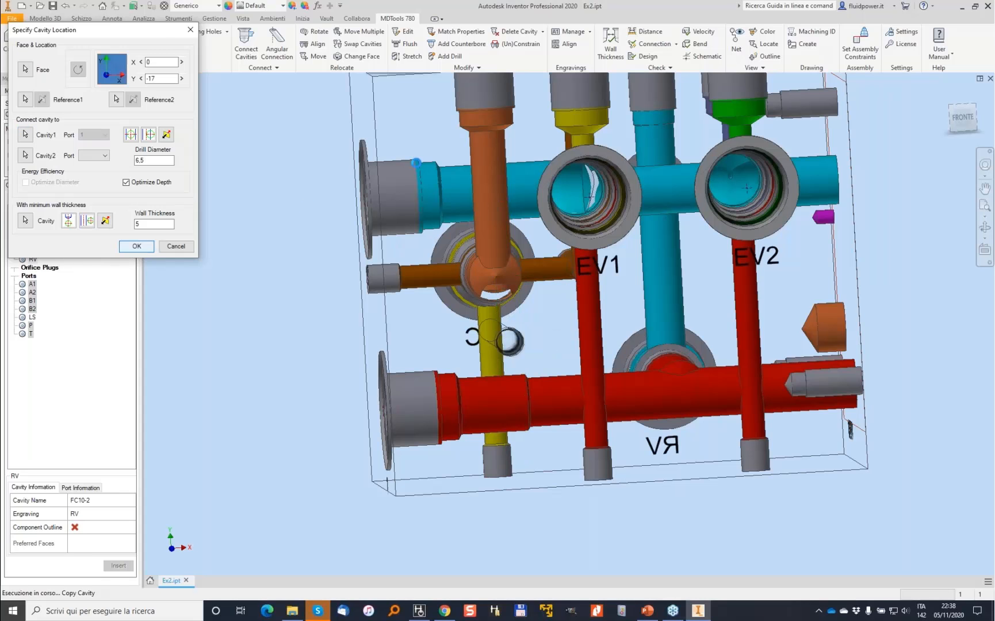
# Copy another construction port onto the left face, connecting port B1's yellow drill to the new horizontal yellow drilling with a 6.5 mm drill
pyautogui.click(511, 334)
pyautogui.press('Return')
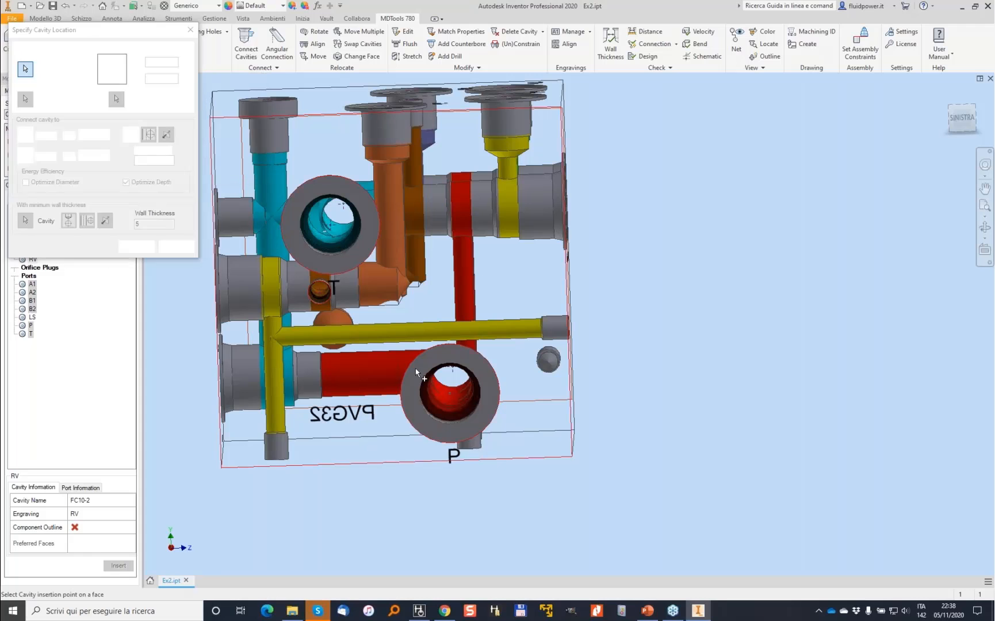
pyautogui.click(520, 158)
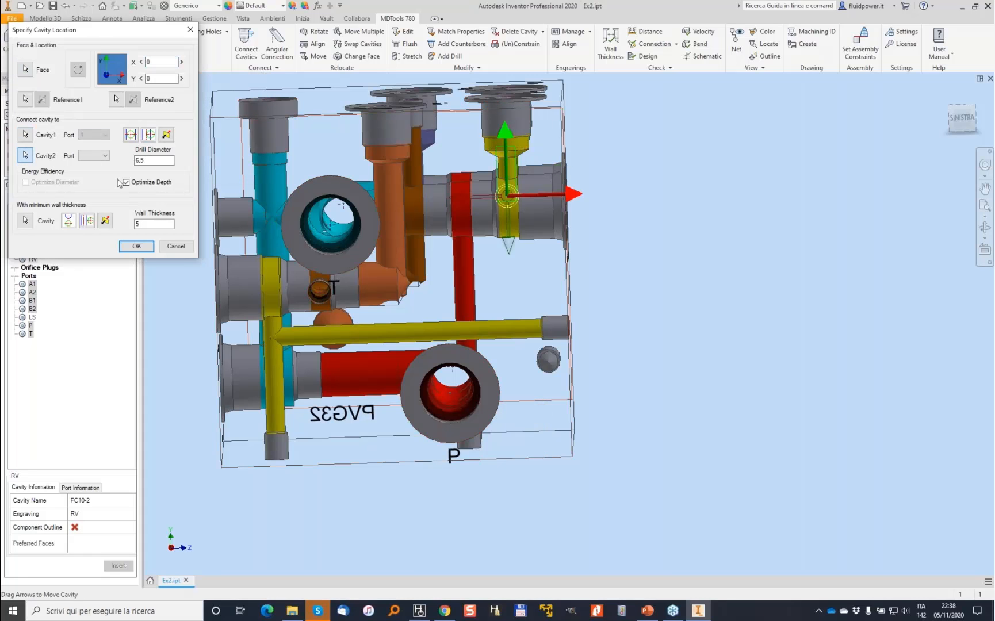
pyautogui.click(224, 284)
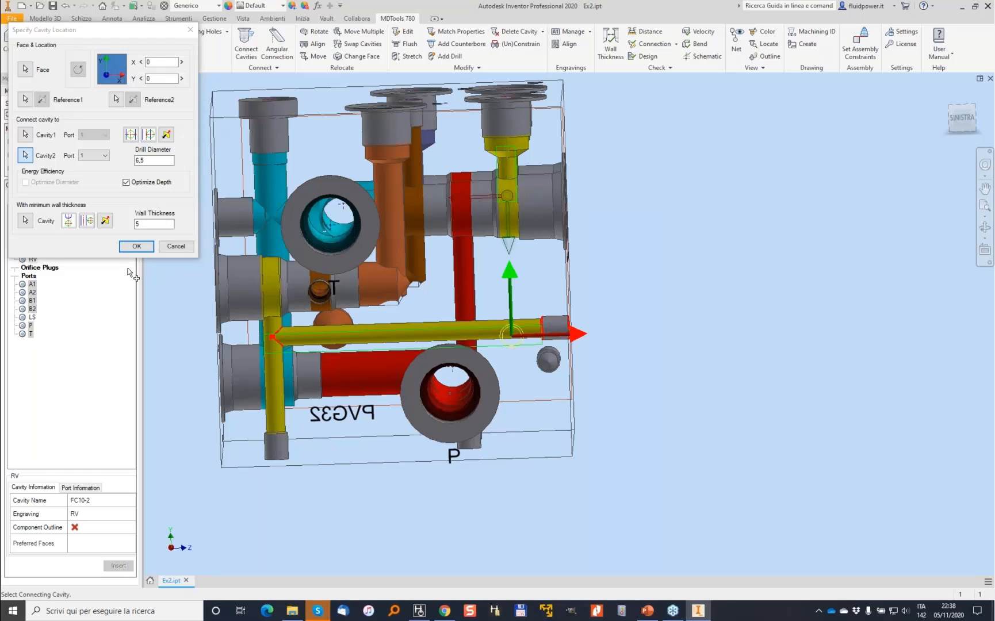
pyautogui.click(135, 247)
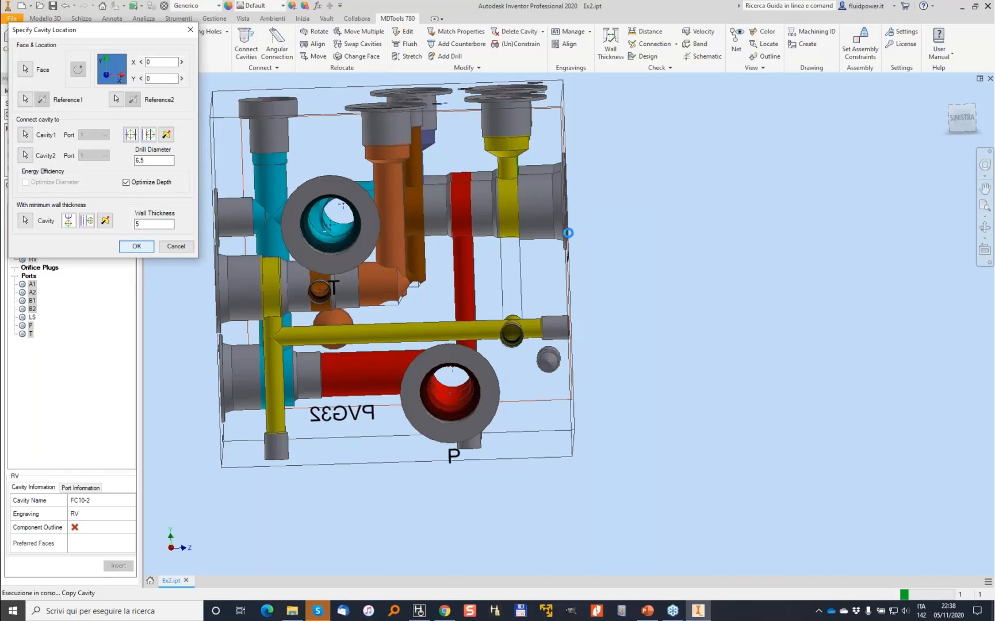
# Insert port LS (G 1/4-19) from the schematic on the top face, near the corner beside port A1
pyautogui.click(31, 318)
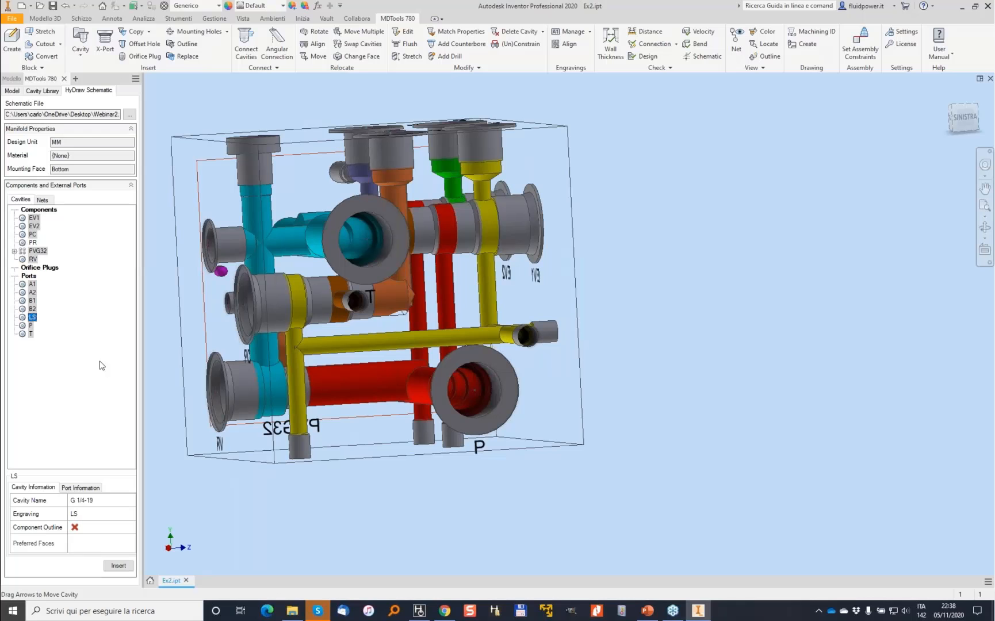
pyautogui.click(119, 562)
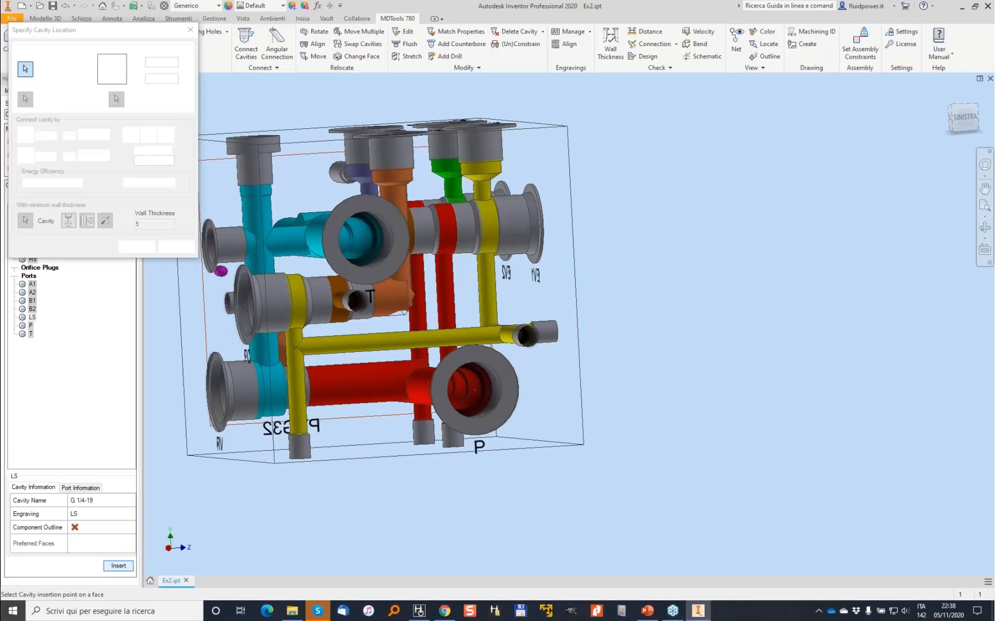
pyautogui.keyDown('shift'); pyautogui.moveTo(376, 351); pyautogui.dragTo(382, 478, button='middle'); pyautogui.keyUp('shift')
pyautogui.click(545, 224)
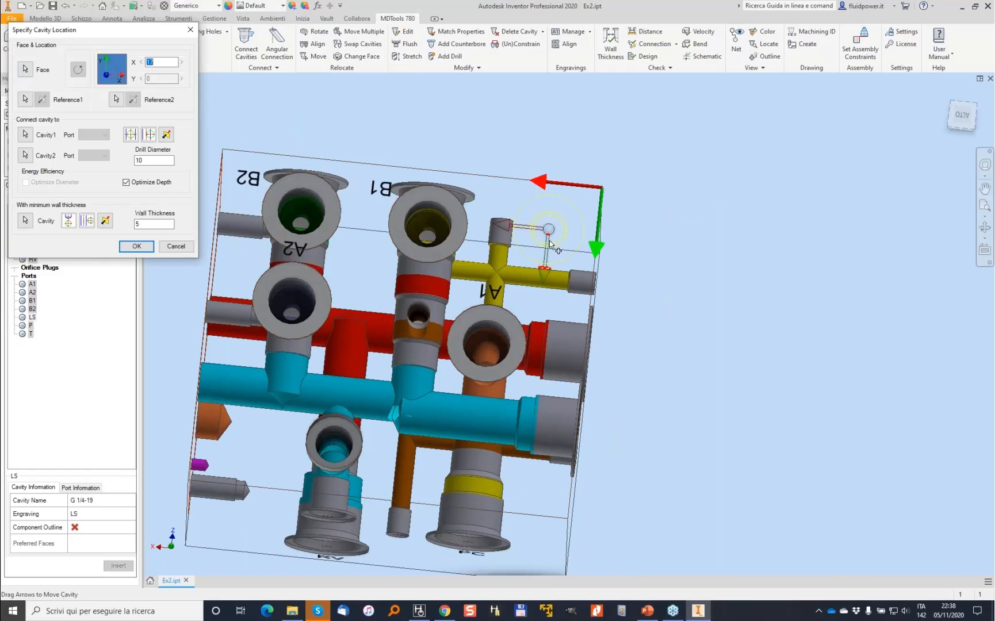
pyautogui.click(136, 246)
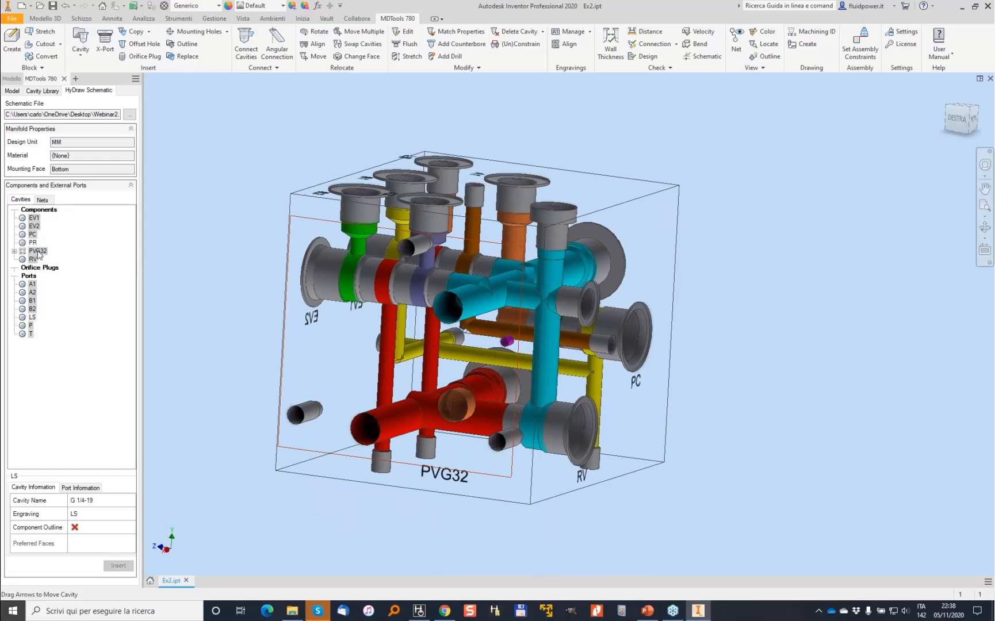
# Insert cavity PR (FC08-3) from the schematic on the front face, between and below cavities EV1 and EV2
pyautogui.press('Return')
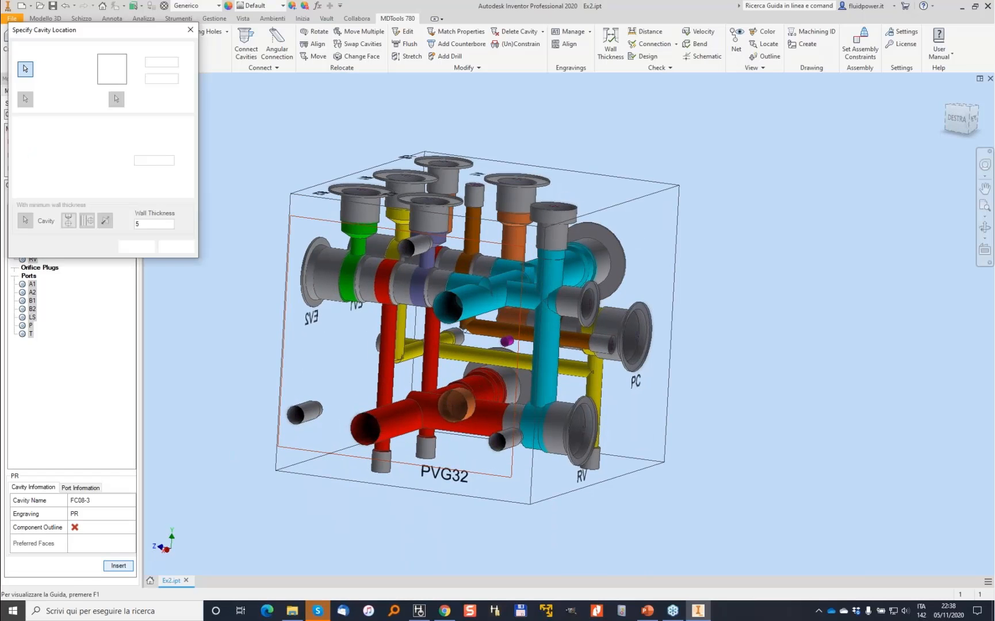
pyautogui.keyDown('shift'); pyautogui.moveTo(268, 410); pyautogui.dragTo(523, 262, button='middle'); pyautogui.keyUp('shift')
pyautogui.click(524, 261)
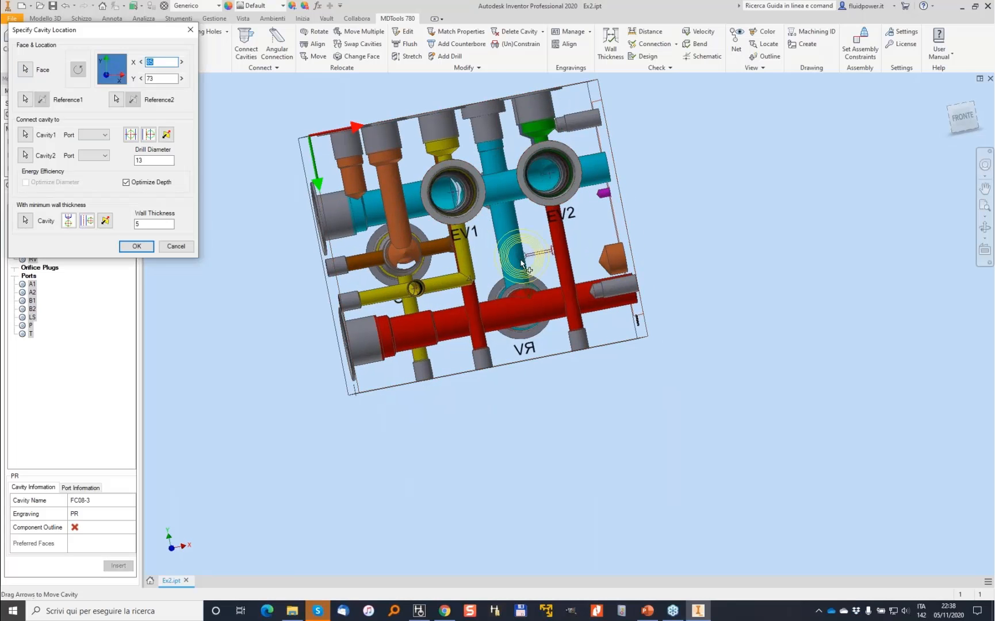
pyautogui.click(516, 254)
pyautogui.click(138, 246)
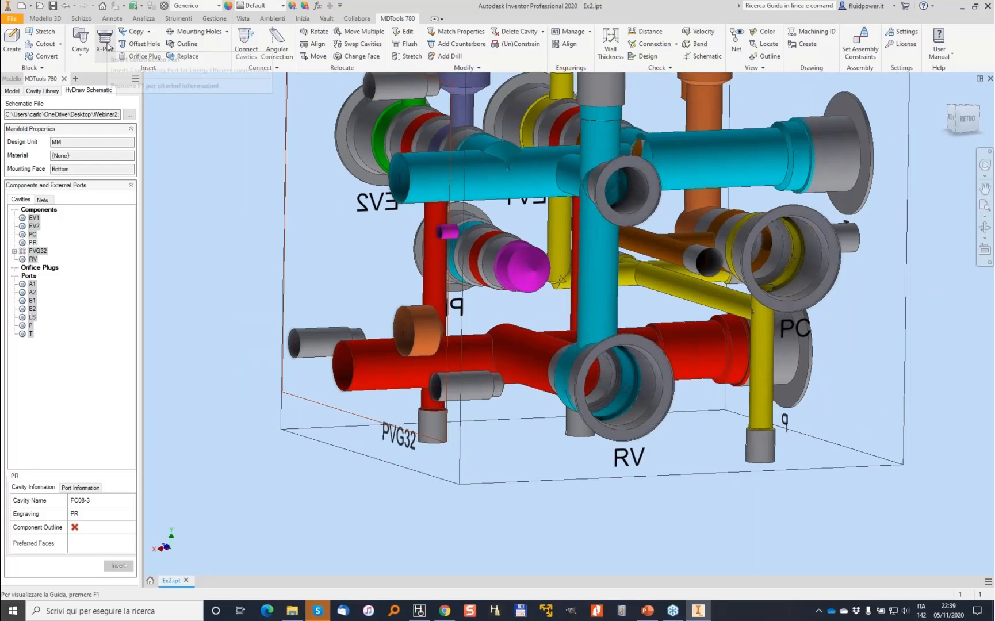
# Insert construction port XG18 from the 0-BSP PLUGS library on the rear face, offset X 10, Y -1 from cavity PR's port 1
pyautogui.click(42, 91)
pyautogui.click(92, 113)
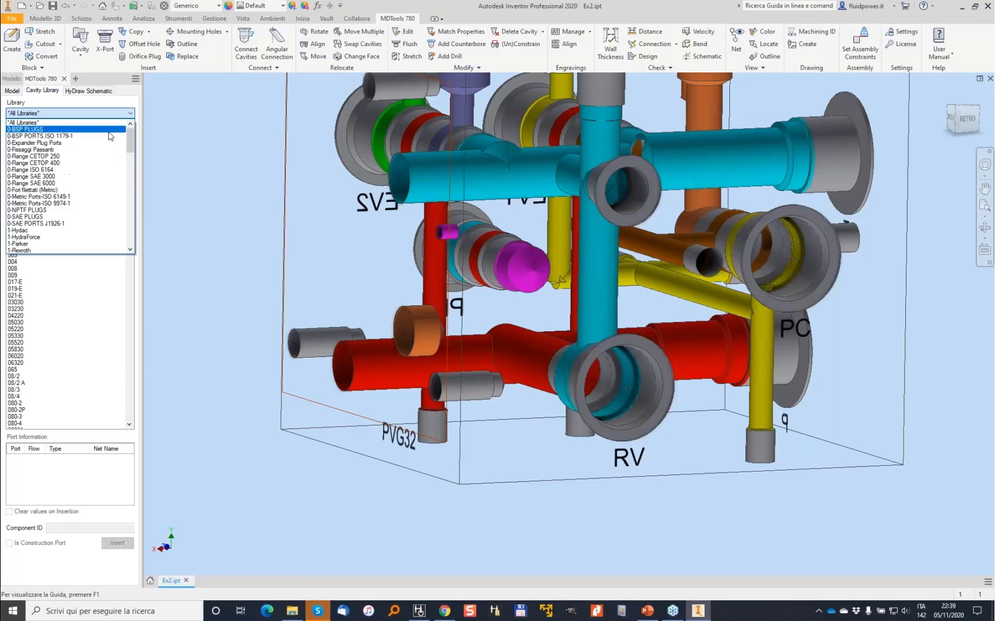
pyautogui.click(54, 130)
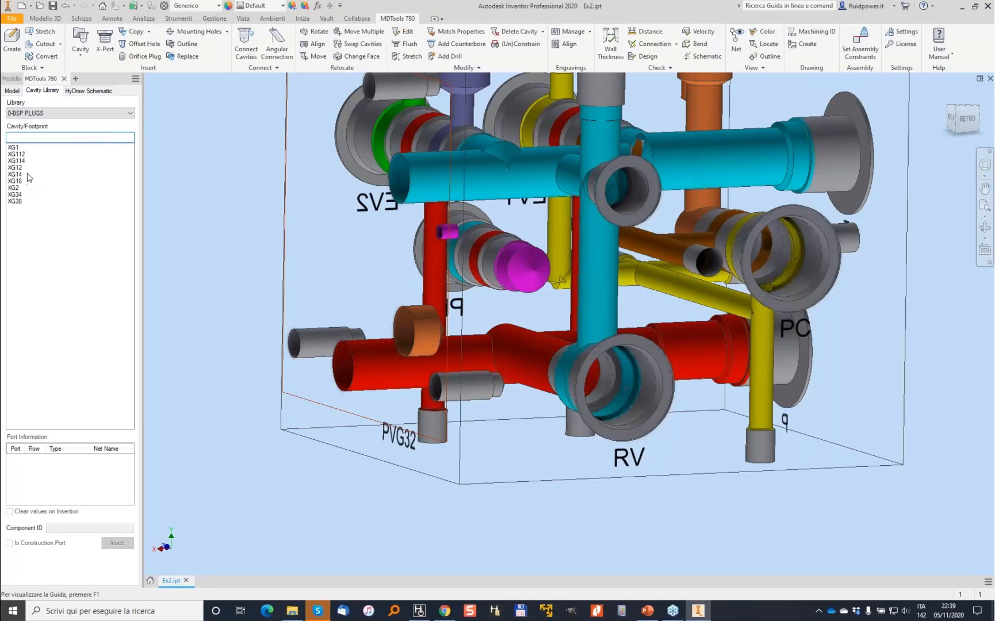
pyautogui.click(14, 181)
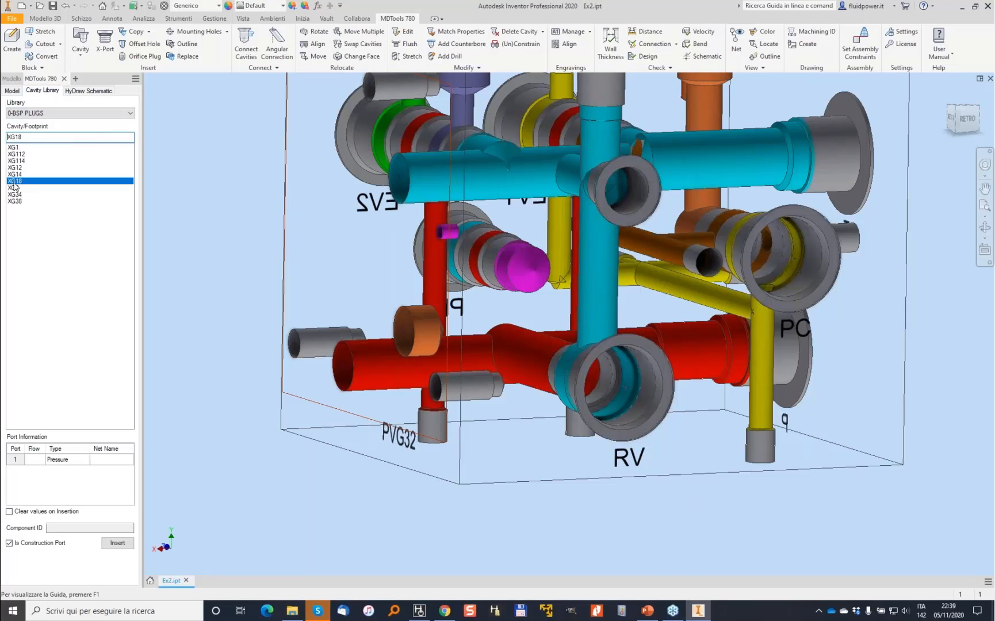
pyautogui.click(118, 543)
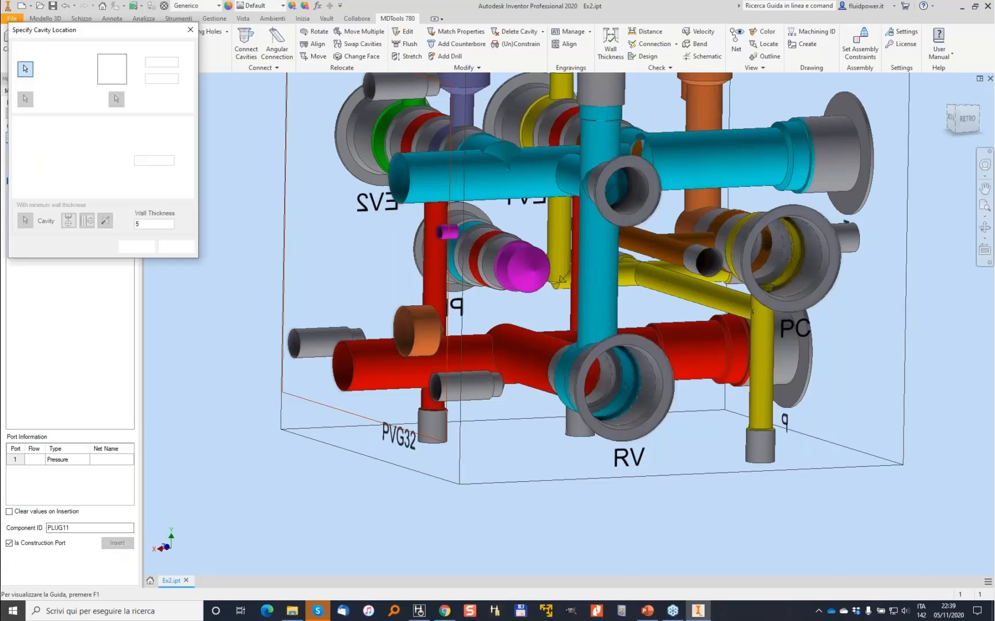
pyautogui.click(592, 345)
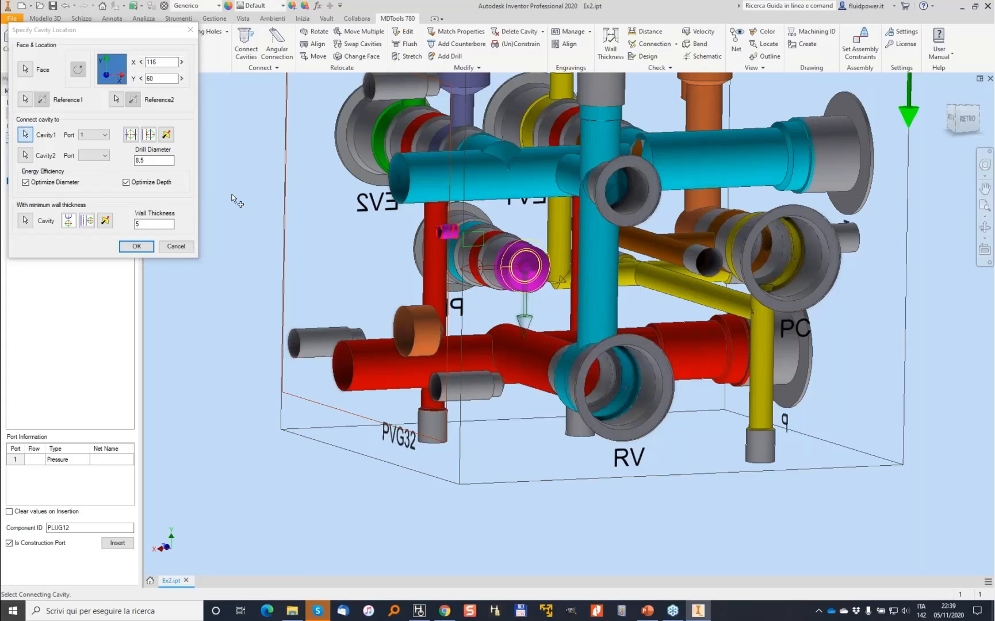
pyautogui.keyDown('shift'); pyautogui.moveTo(498, 267); pyautogui.dragTo(458, 248, button='middle'); pyautogui.keyUp('shift')
pyautogui.moveTo(461, 241); pyautogui.dragTo(498, 243)
pyautogui.click(152, 246)
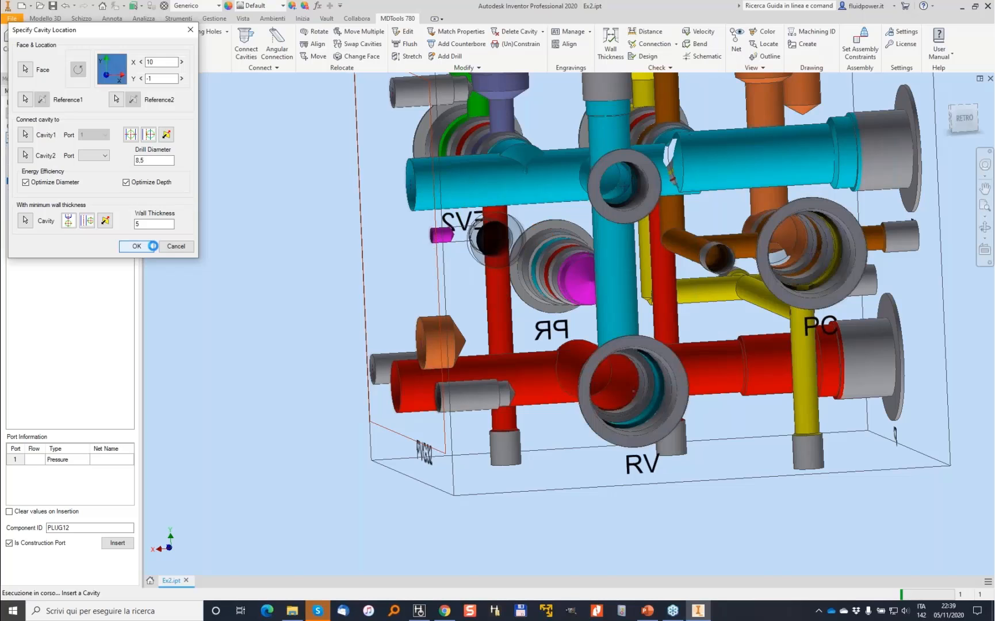
# Stretch the new rear construction port's drill up to port 1 of cavity PR, allowing its inclination to change
pyautogui.keyDown('shift'); pyautogui.moveTo(314, 199); pyautogui.dragTo(466, 236, button='middle'); pyautogui.keyUp('shift')
pyautogui.click(411, 55)
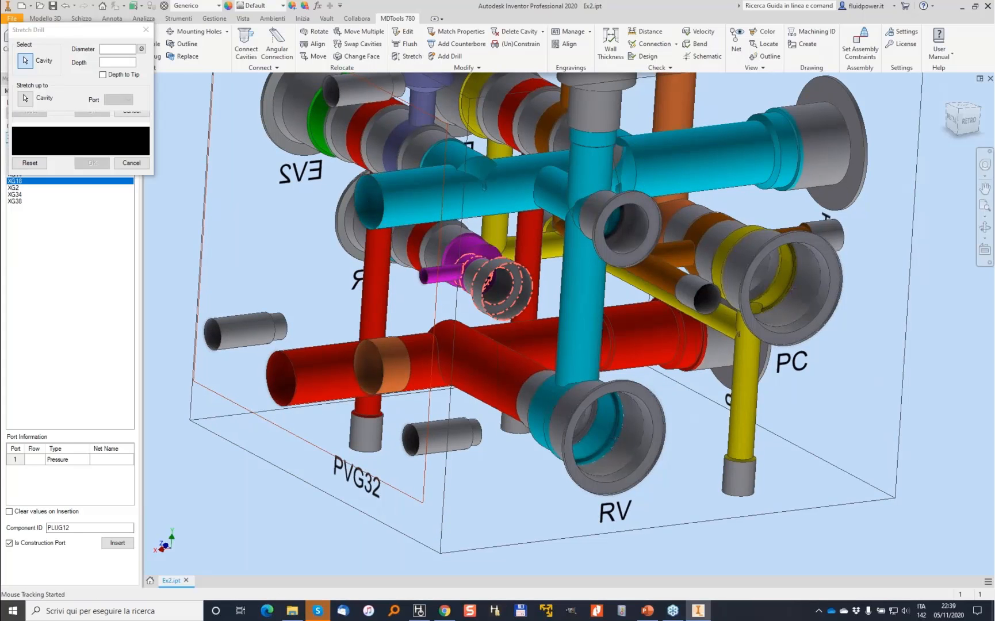
pyautogui.click(499, 286)
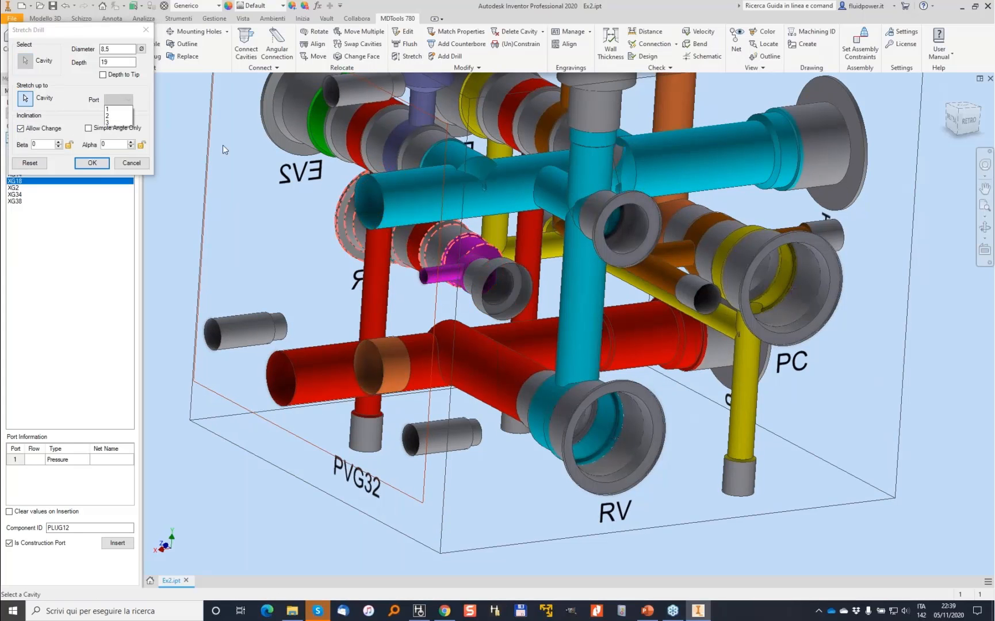
pyautogui.click(110, 109)
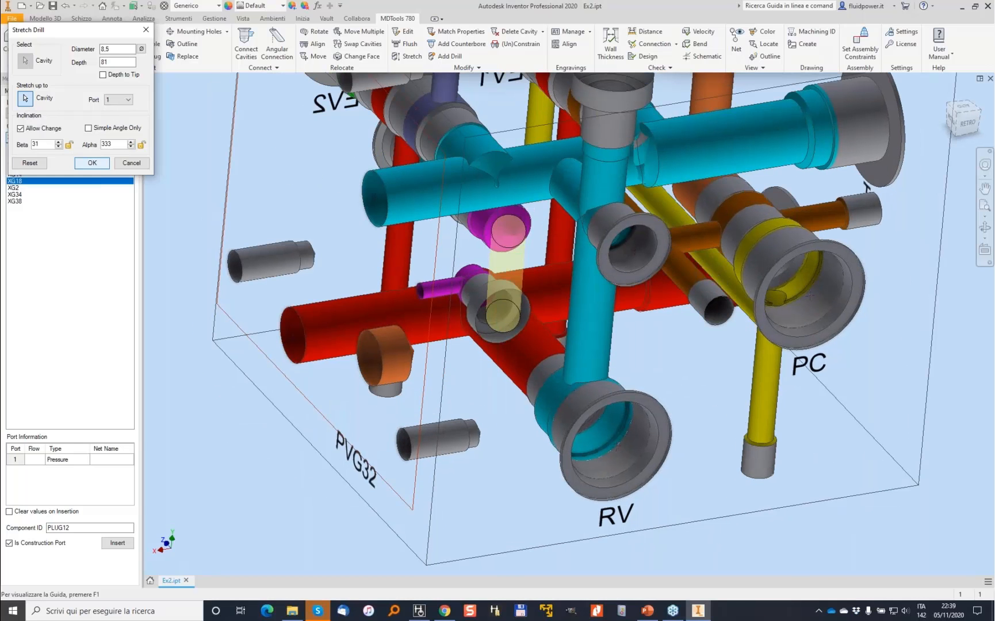
pyautogui.click(92, 162)
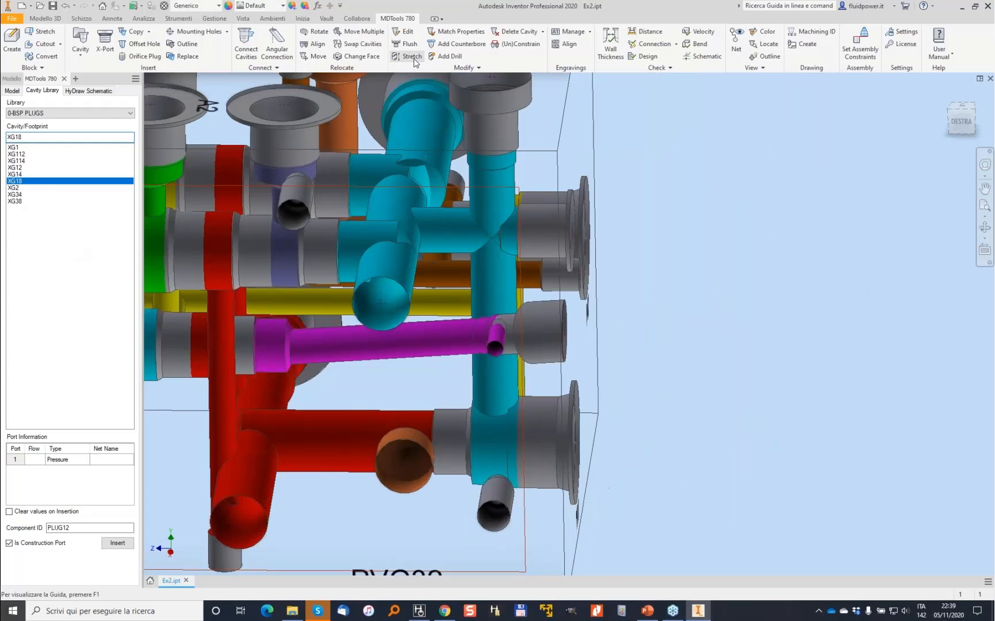
# Stretch the small magenta PVG32 drill to a depth of 23 mm and incline it at Beta 17, Alpha 180
pyautogui.click(497, 349)
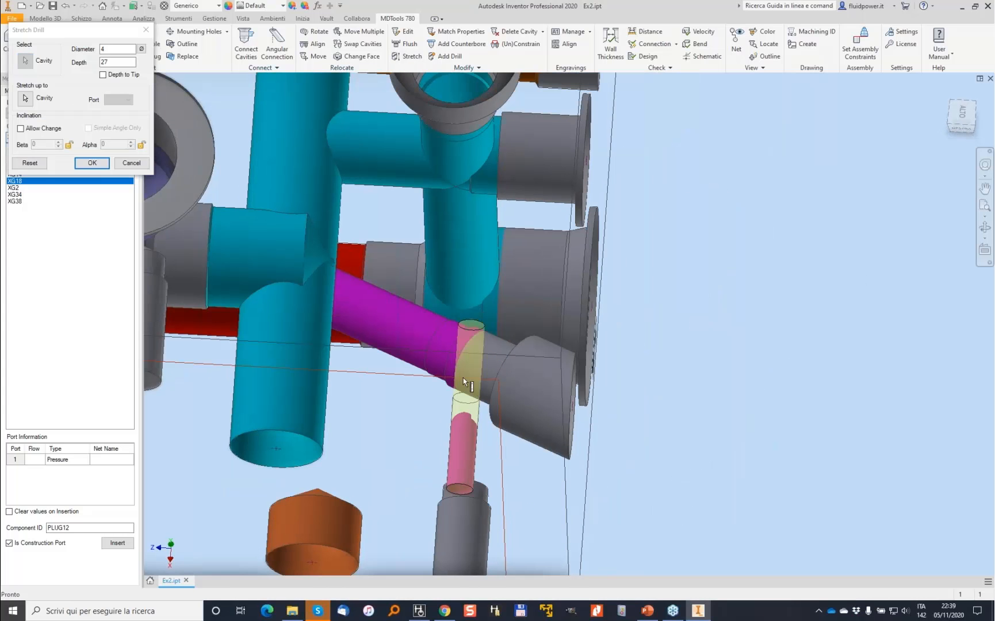
pyautogui.click(21, 129)
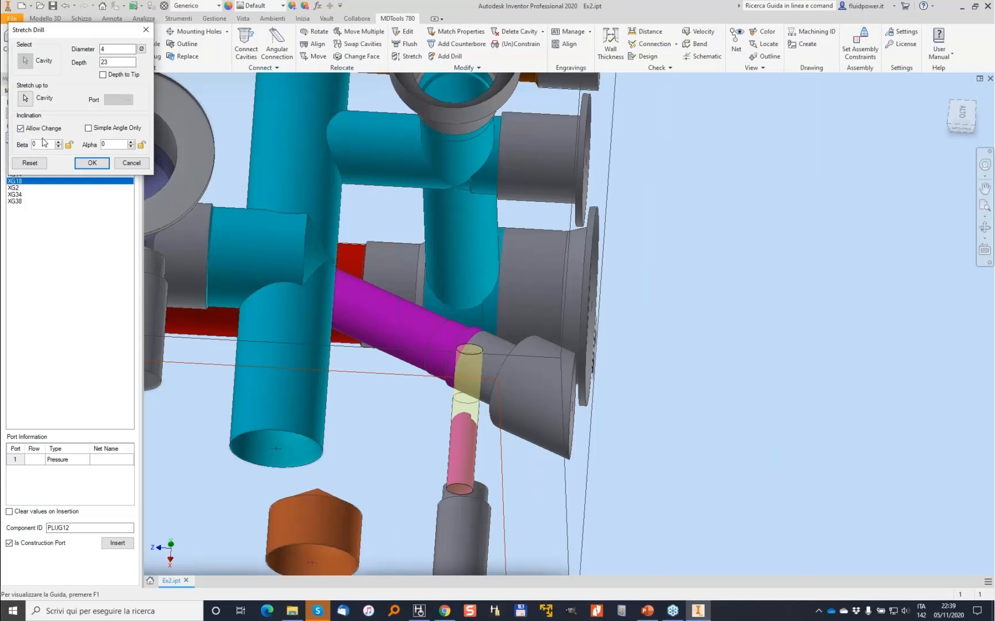
pyautogui.click(59, 142)
pyautogui.click(58, 142)
pyautogui.click(58, 142)
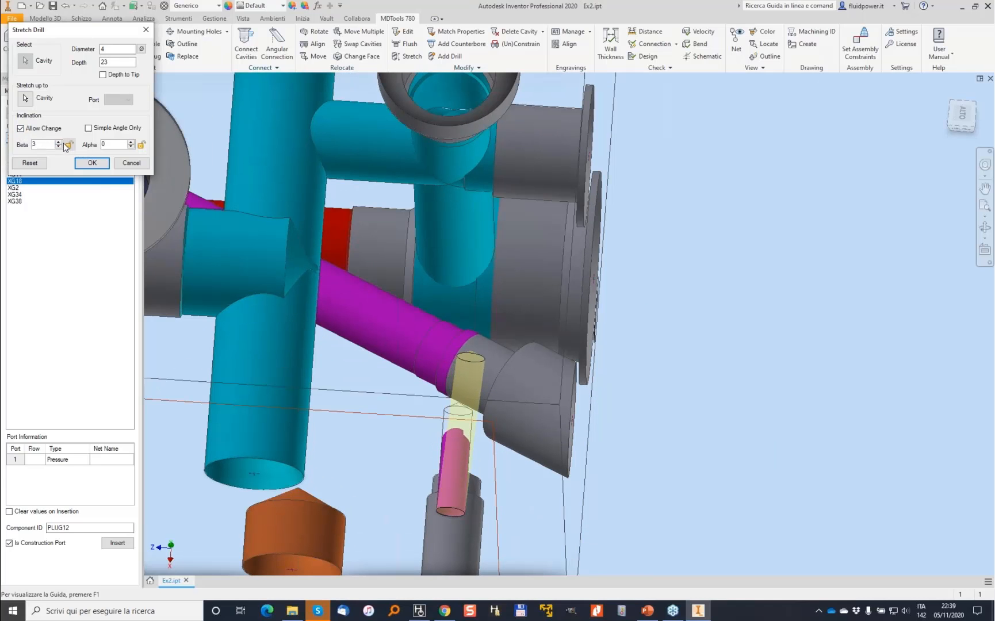
pyautogui.moveTo(108, 145); pyautogui.dragTo(68, 143)
pyautogui.click(59, 142)
pyautogui.click(59, 142)
pyautogui.click(59, 142)
pyautogui.click(59, 142)
pyautogui.click(58, 142)
pyautogui.click(59, 142)
pyautogui.click(58, 142)
pyautogui.click(59, 142)
pyautogui.click(59, 142)
pyautogui.click(58, 142)
pyautogui.click(59, 142)
pyautogui.click(58, 142)
pyautogui.click(59, 142)
pyautogui.click(59, 142)
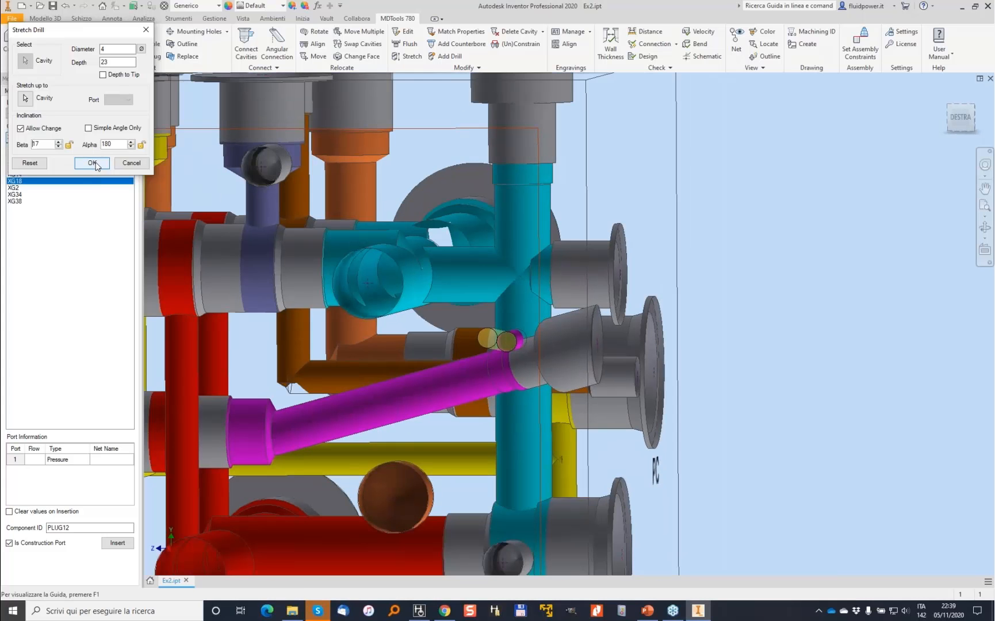
pyautogui.click(95, 165)
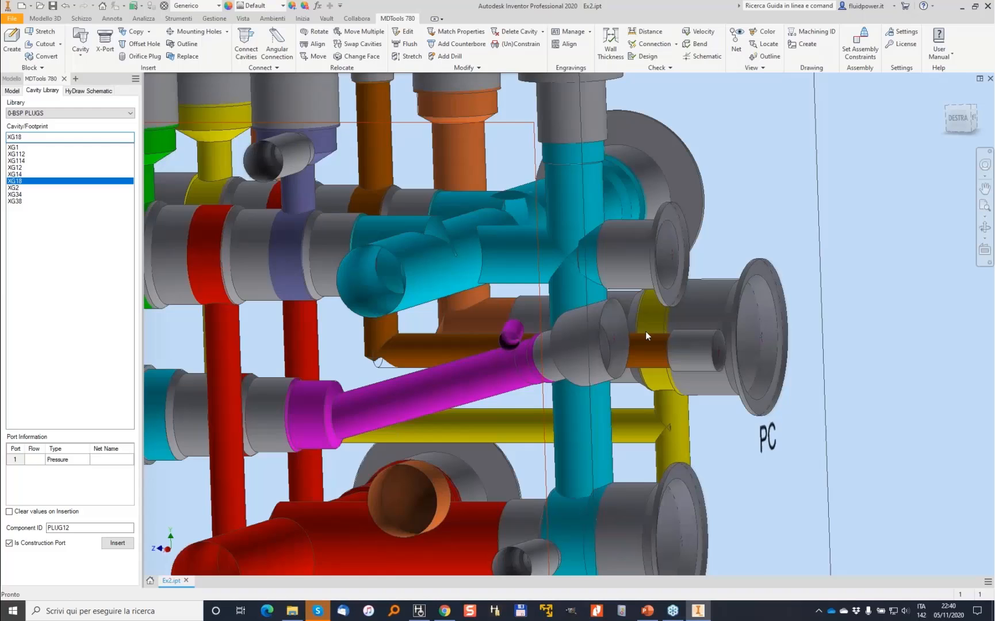
# Move the inclined rear construction port in the negative Y direction to Y 48, defining the X and Y axes from block edges
pyautogui.click(629, 323)
pyautogui.click(655, 308)
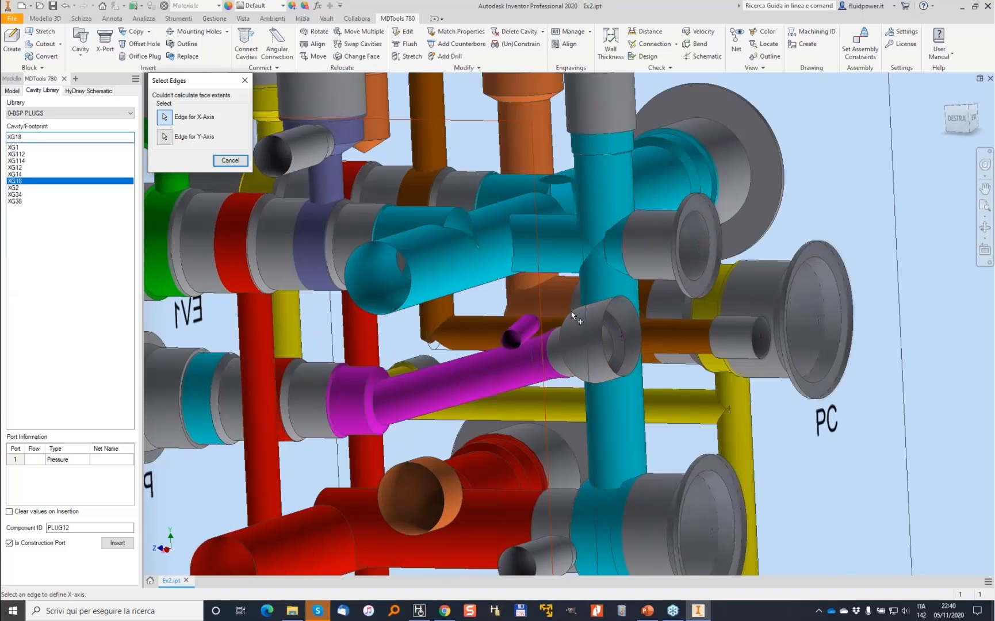
pyautogui.scroll(2, 582, 317)
pyautogui.click(512, 142)
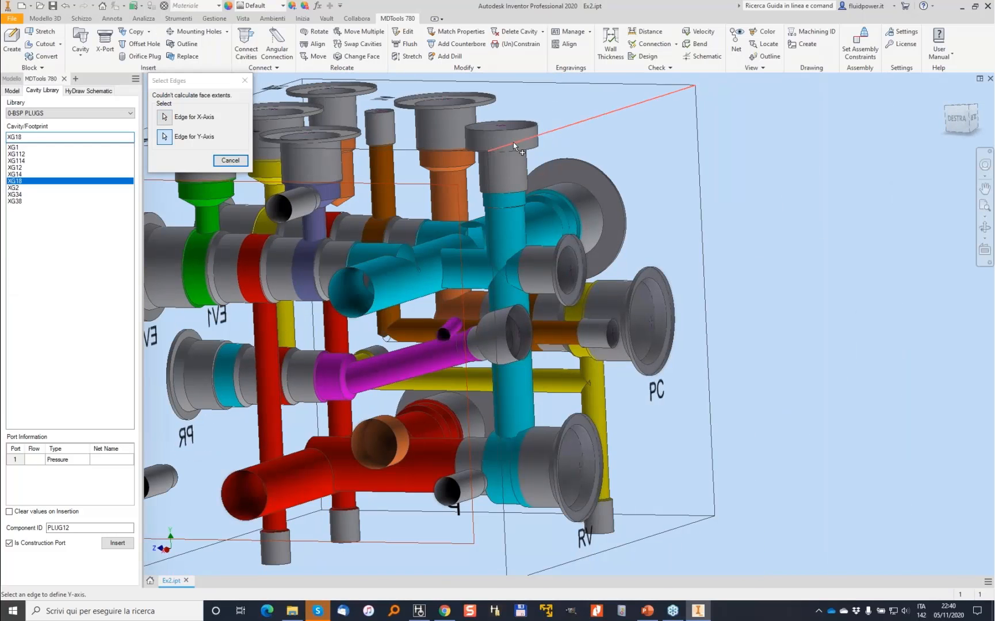
pyautogui.click(493, 165)
pyautogui.click(173, 175)
pyautogui.click(172, 174)
pyautogui.click(173, 175)
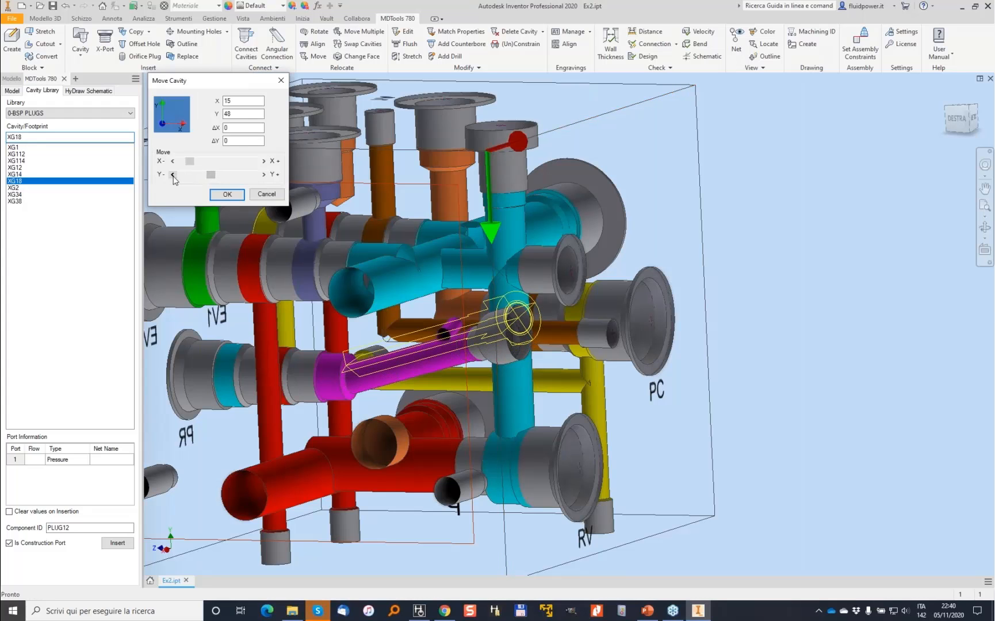
pyautogui.click(227, 195)
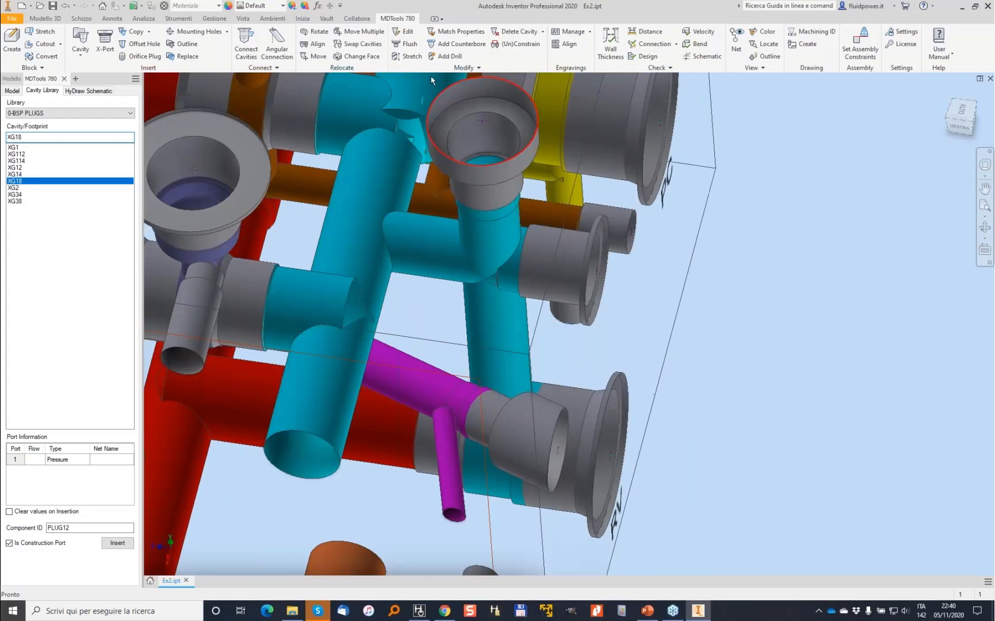
# Stretch the small 4 mm magenta PVG32 drill to a depth of 32 mm
pyautogui.click(408, 55)
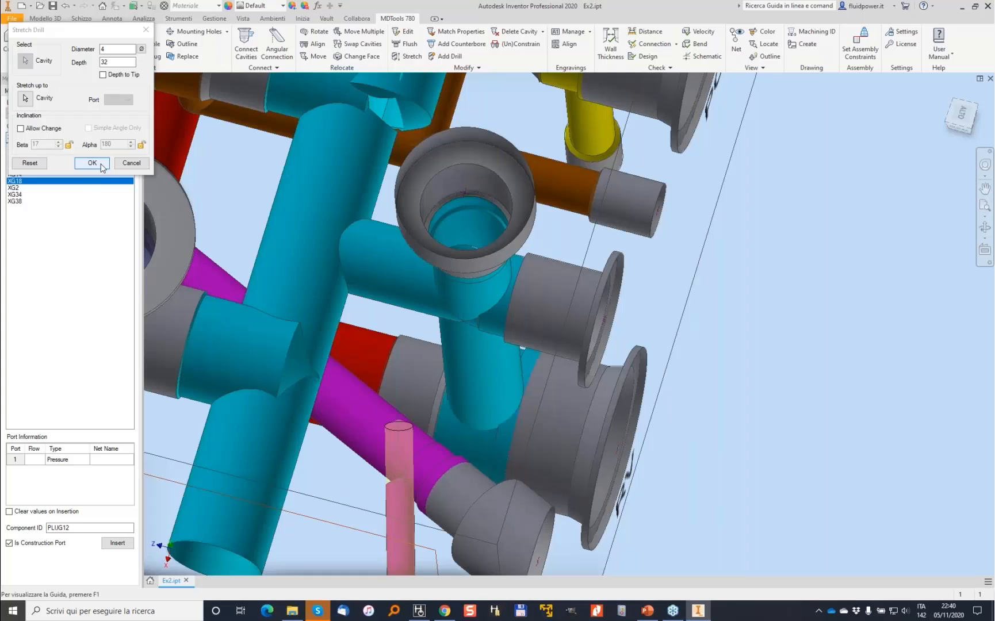
pyautogui.click(92, 163)
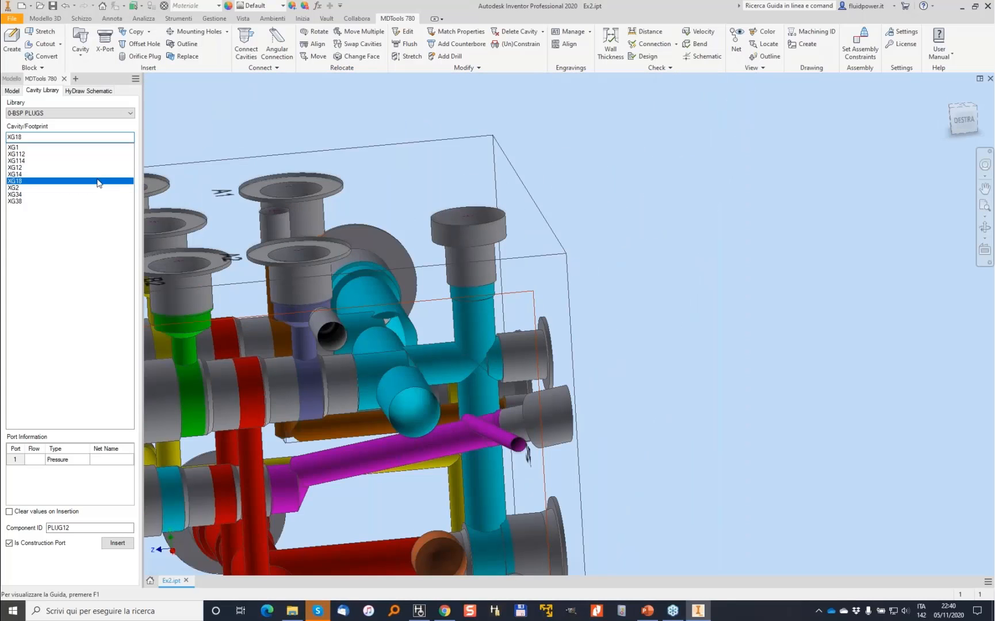
# Stretch the inclined rear construction port's 8.5 mm drill to a depth of 86 mm and set its inclination to Beta 32, Alpha 333
pyautogui.click(406, 57)
pyautogui.click(383, 454)
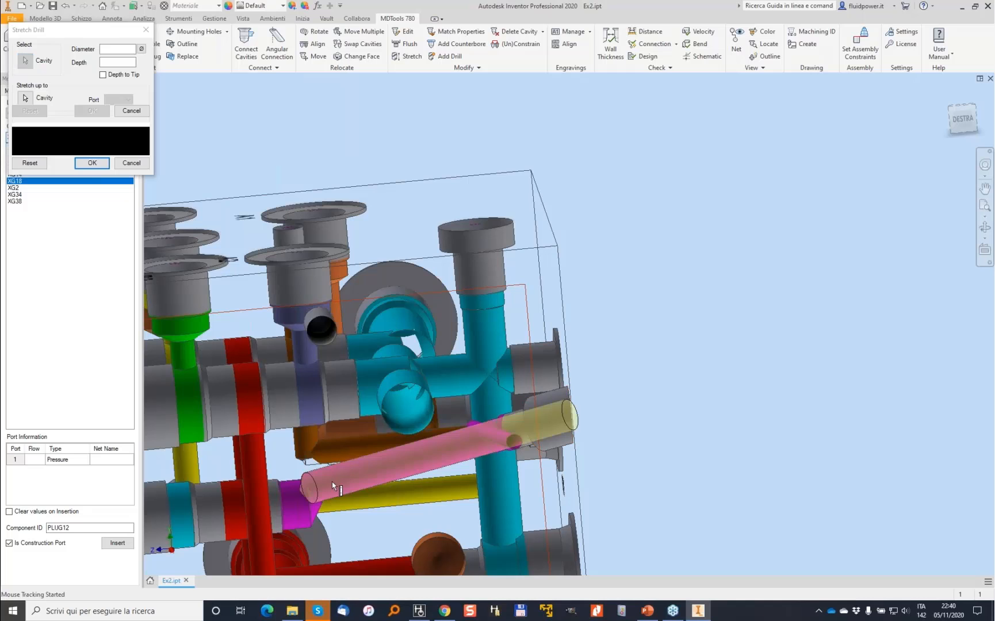
pyautogui.scroll(3, 369, 412)
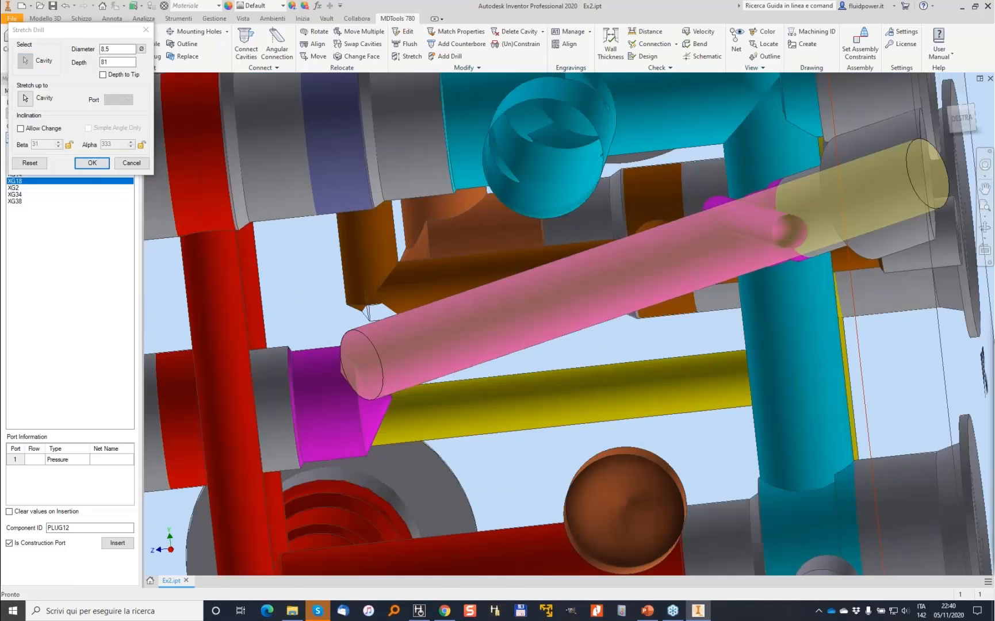
pyautogui.moveTo(424, 369)
pyautogui.mouseDown()
pyautogui.moveTo(580, 312)
pyautogui.moveTo(416, 382)
pyautogui.moveTo(544, 328)
pyautogui.moveTo(426, 380)
pyautogui.moveTo(437, 377)
pyautogui.mouseUp()
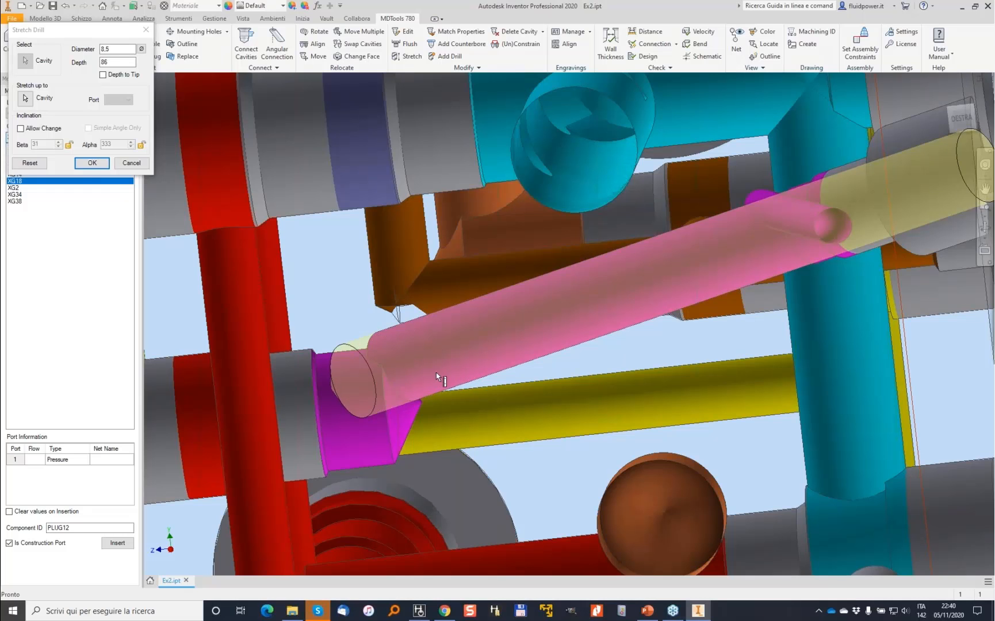
pyautogui.scroll(-5, 429, 366)
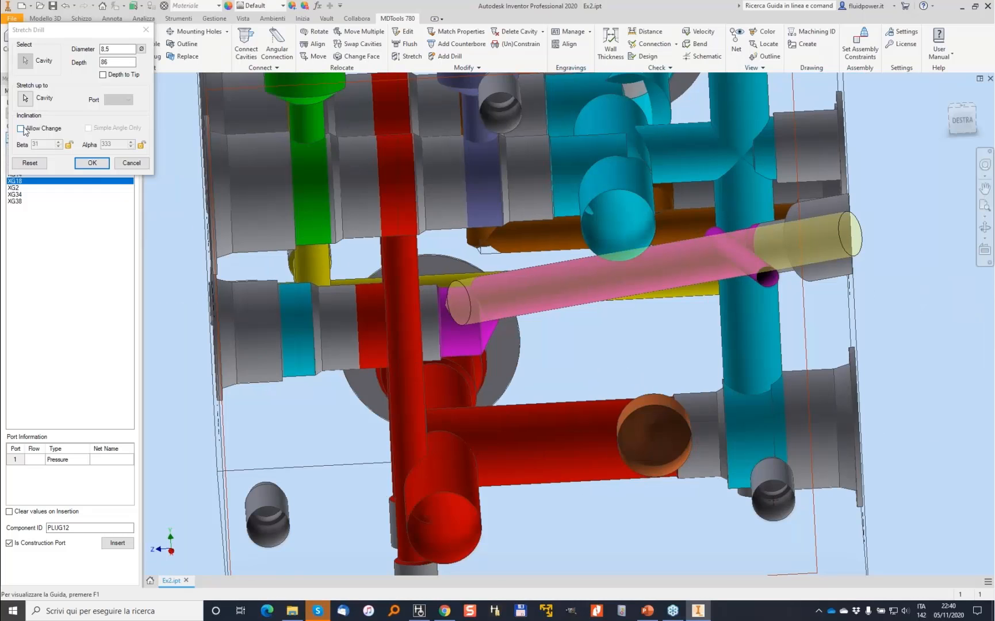
pyautogui.click(21, 129)
pyautogui.click(59, 142)
pyautogui.click(59, 142)
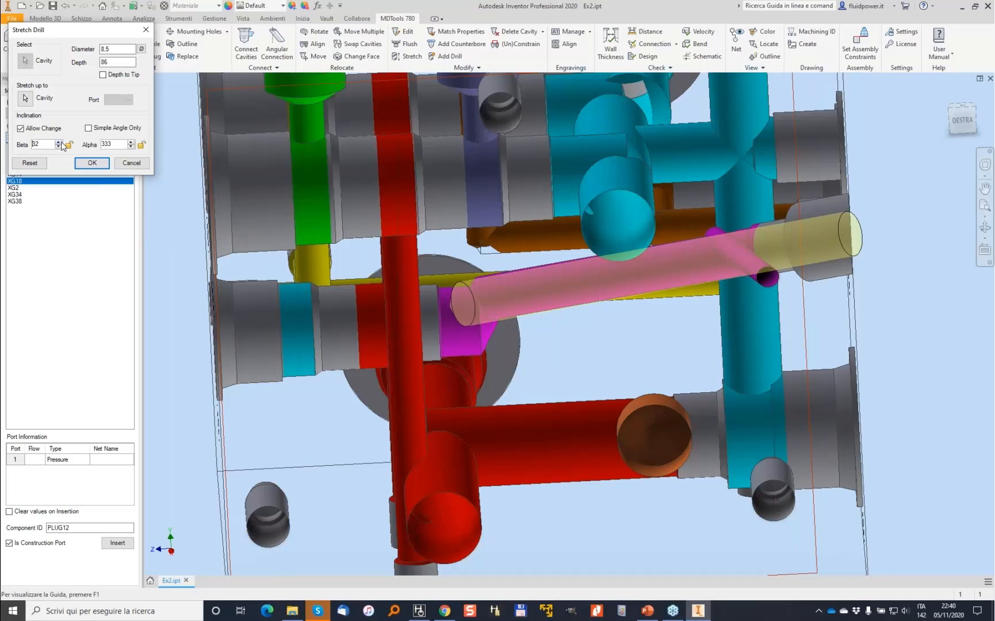
pyautogui.click(59, 147)
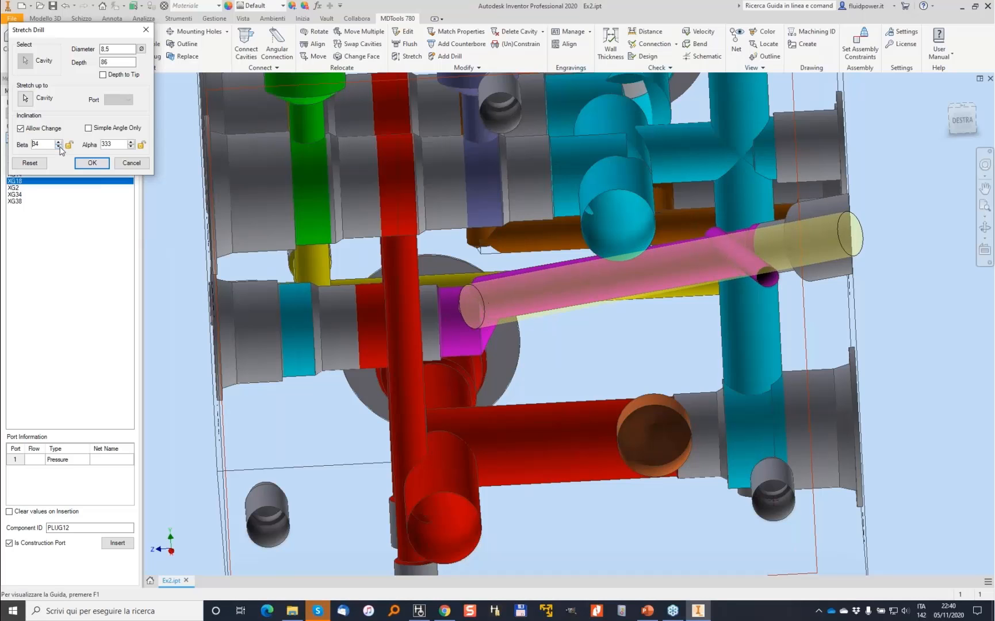
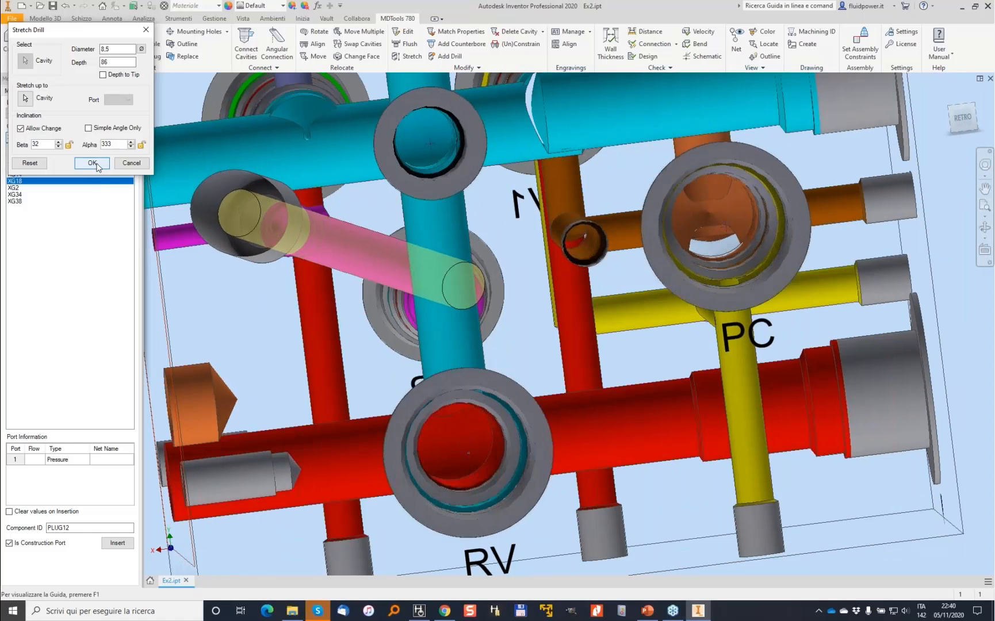
pyautogui.click(95, 164)
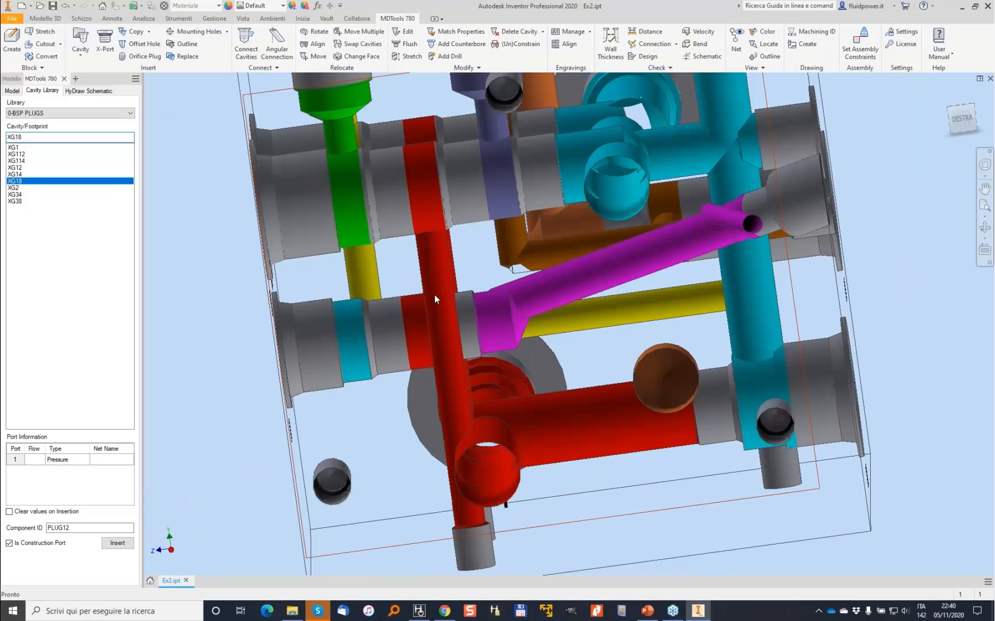
# Insert a construction port with a 5.5 mm drill on the block's right face, connected to port 2 of cavity PR with optimized depth
pyautogui.moveTo(435, 294); pyautogui.dragTo(427, 330, button='right')
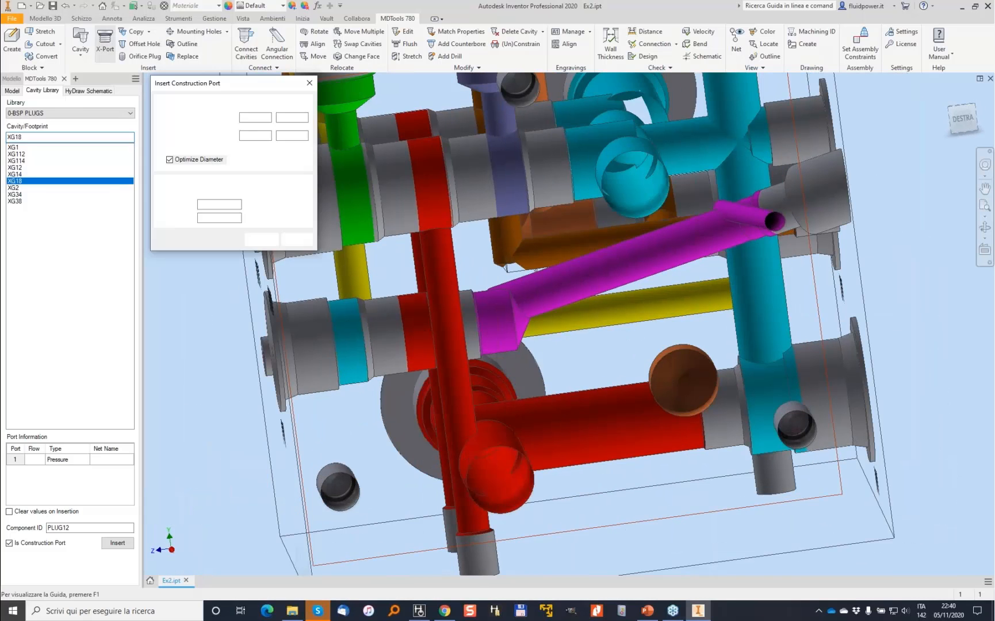
pyautogui.click(261, 239)
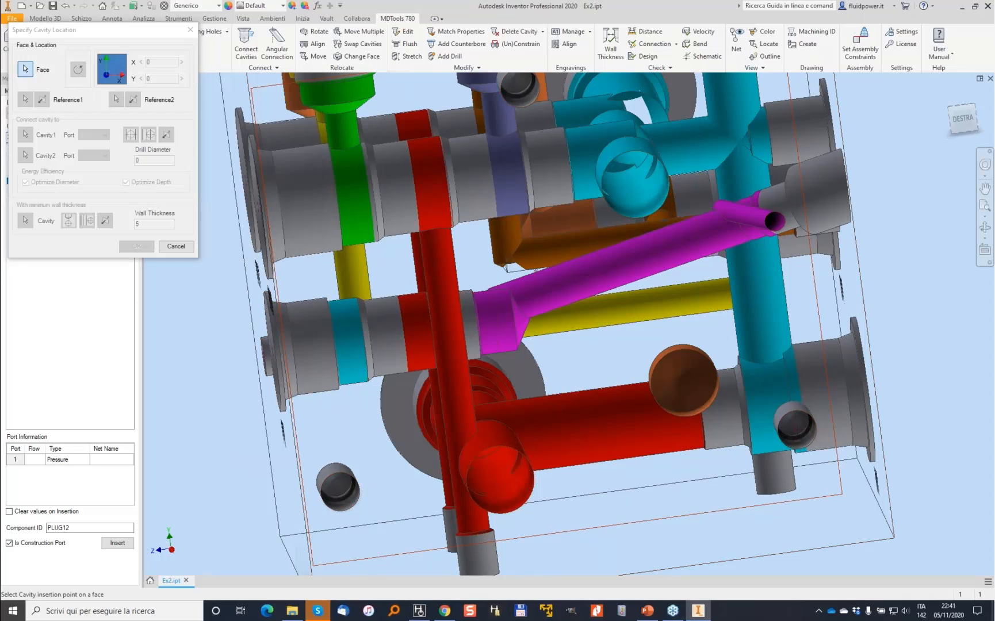
pyautogui.click(430, 364)
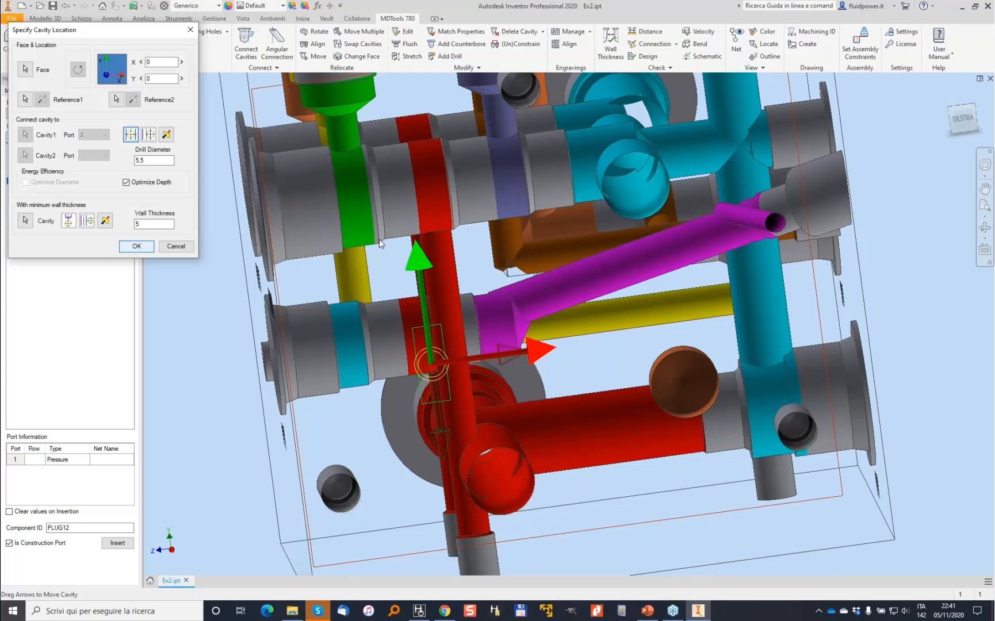
pyautogui.click(136, 246)
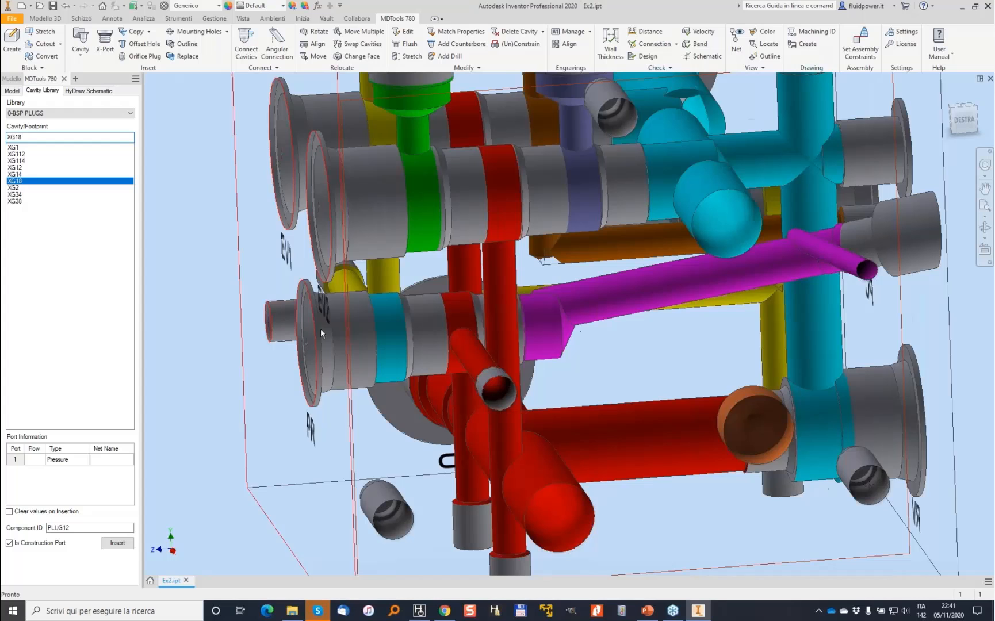
# Inspect the dimensions and the port net names of cavity PR
pyautogui.click(313, 292)
pyautogui.doubleClick(312, 290)
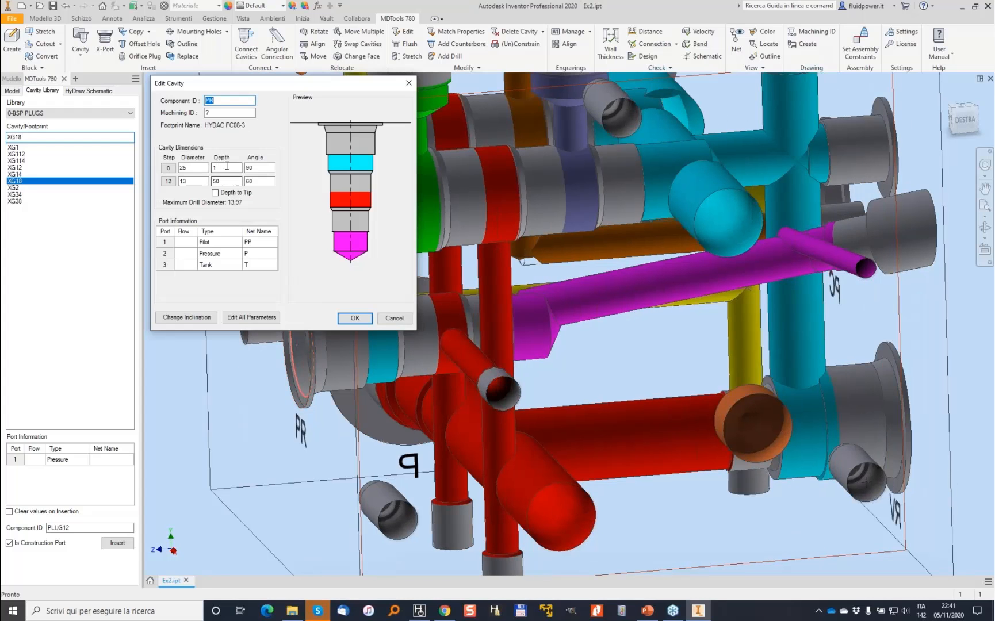
pyautogui.click(355, 319)
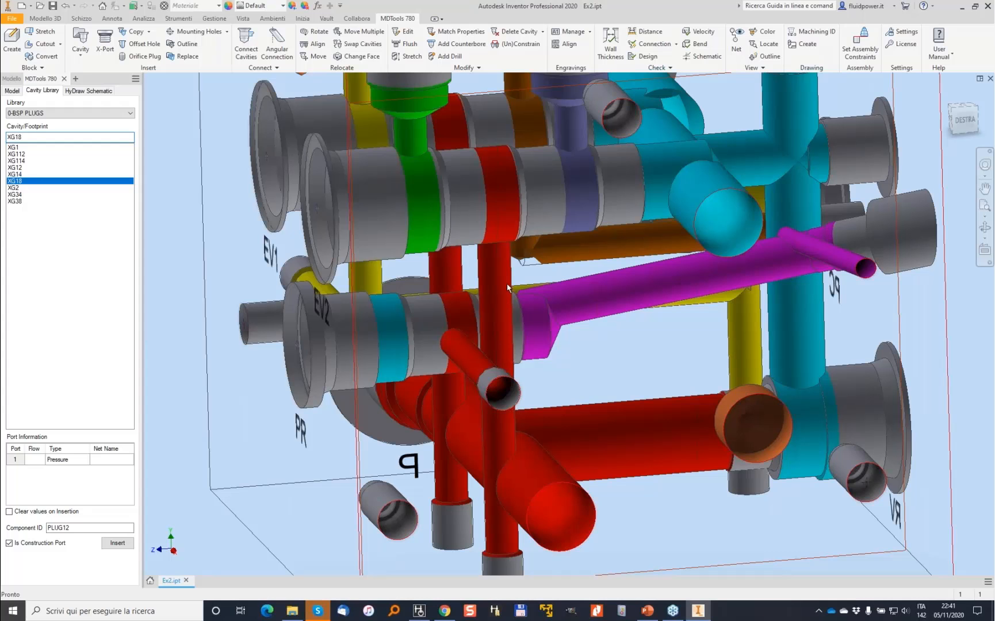
pyautogui.click(314, 56)
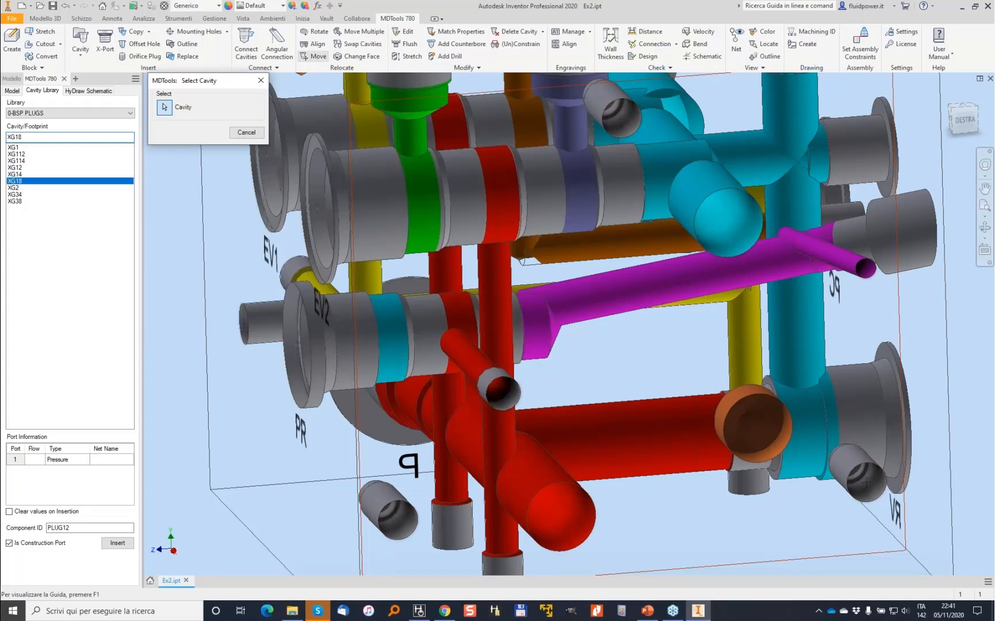
pyautogui.click(430, 197)
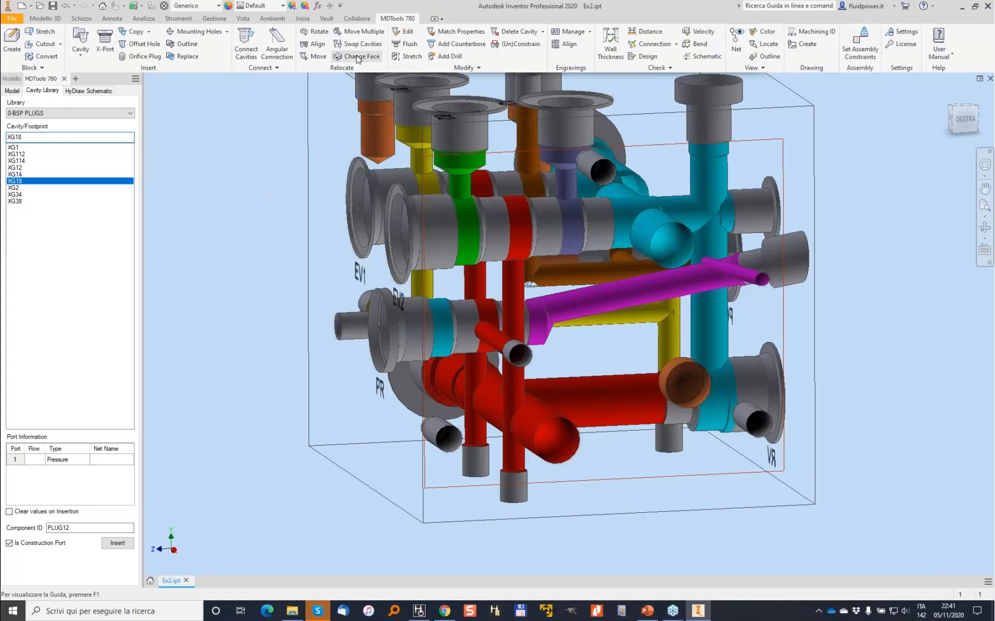
pyautogui.click(361, 57)
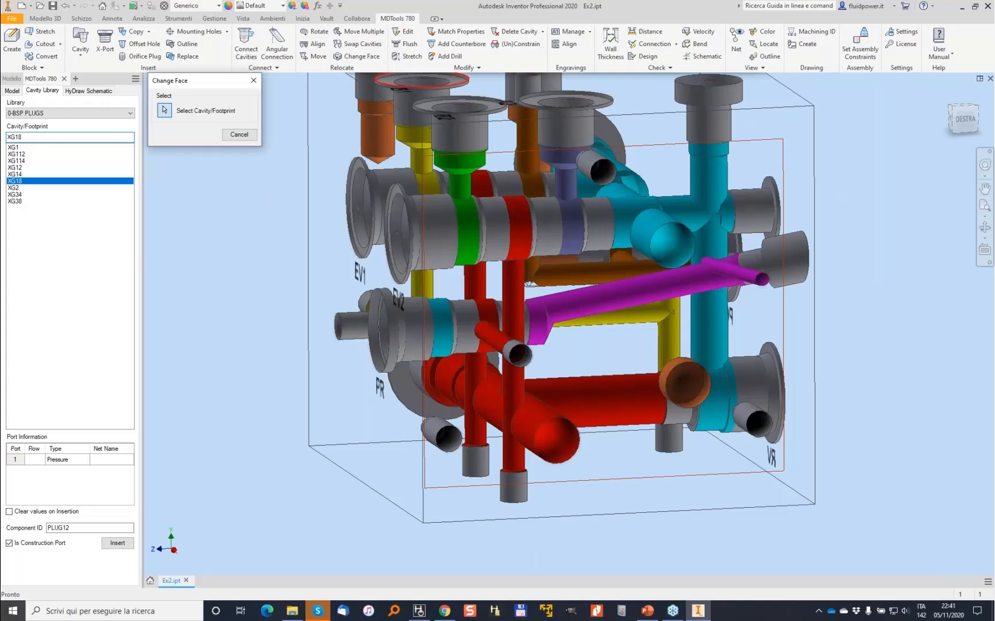
pyautogui.click(528, 355)
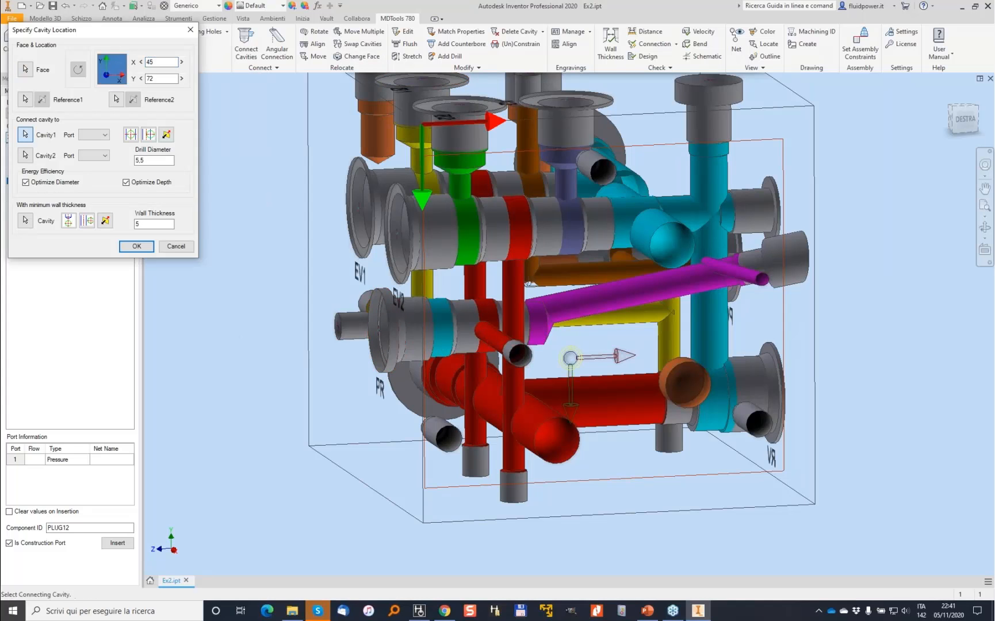
pyautogui.click(143, 251)
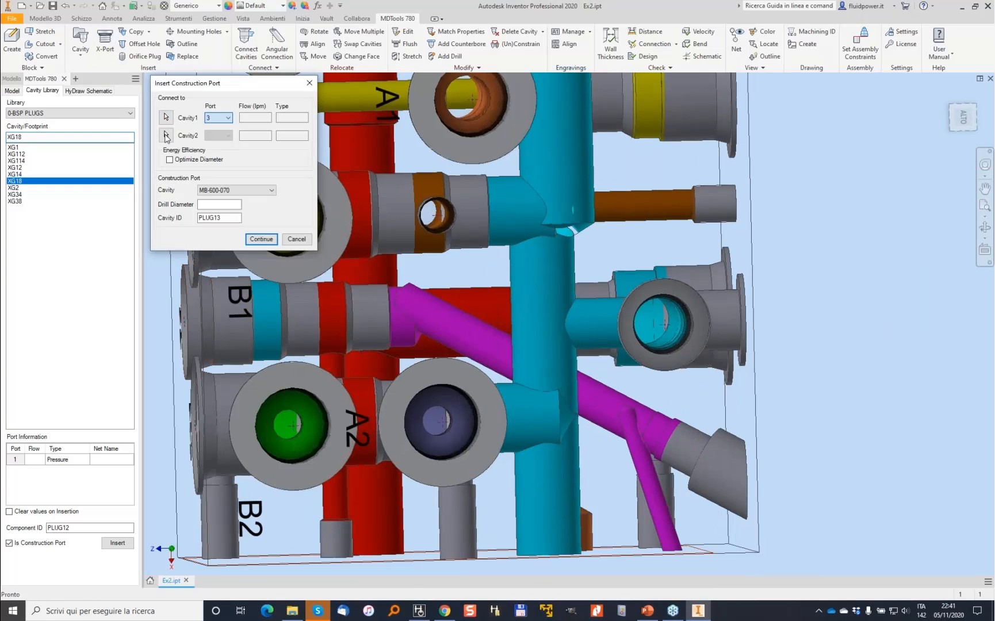
# Insert an MB-600-070 construction port with a 5.5 mm drill on the top face, connecting PR's port 3 to port 1 of the cyan port
pyautogui.click(166, 135)
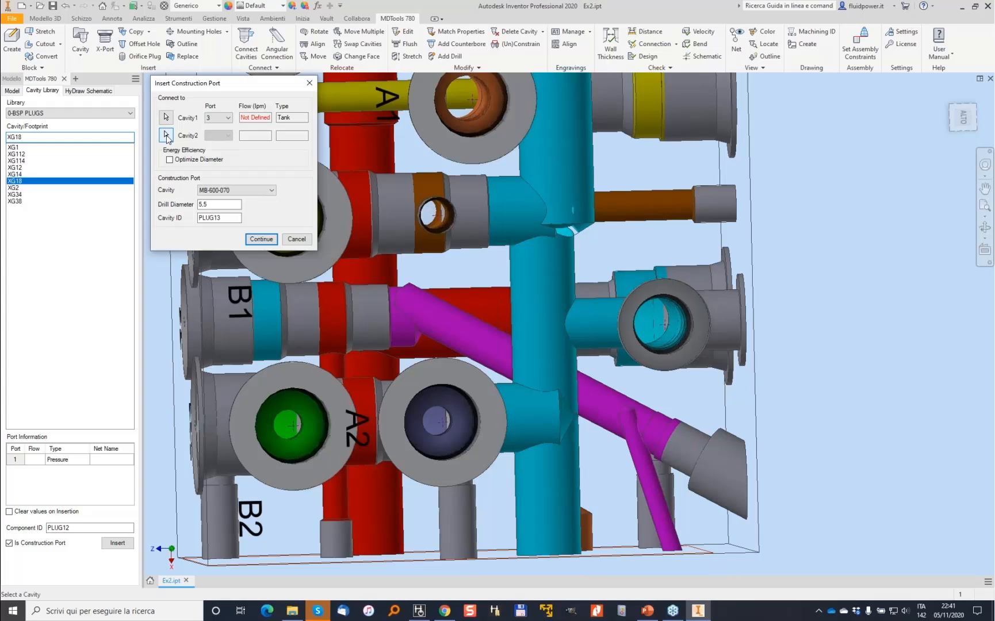
pyautogui.click(260, 239)
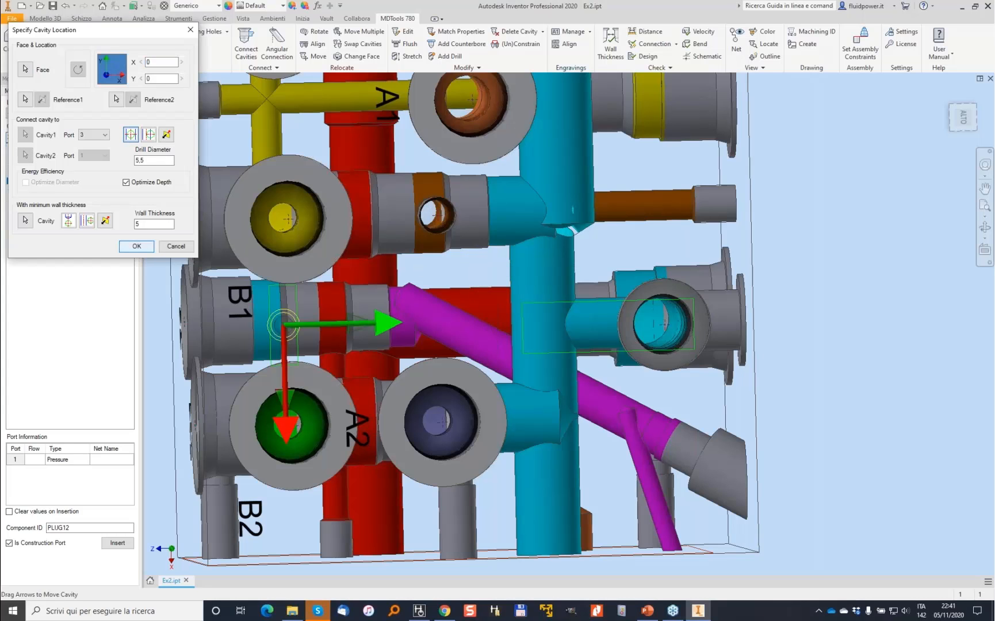
pyautogui.click(136, 246)
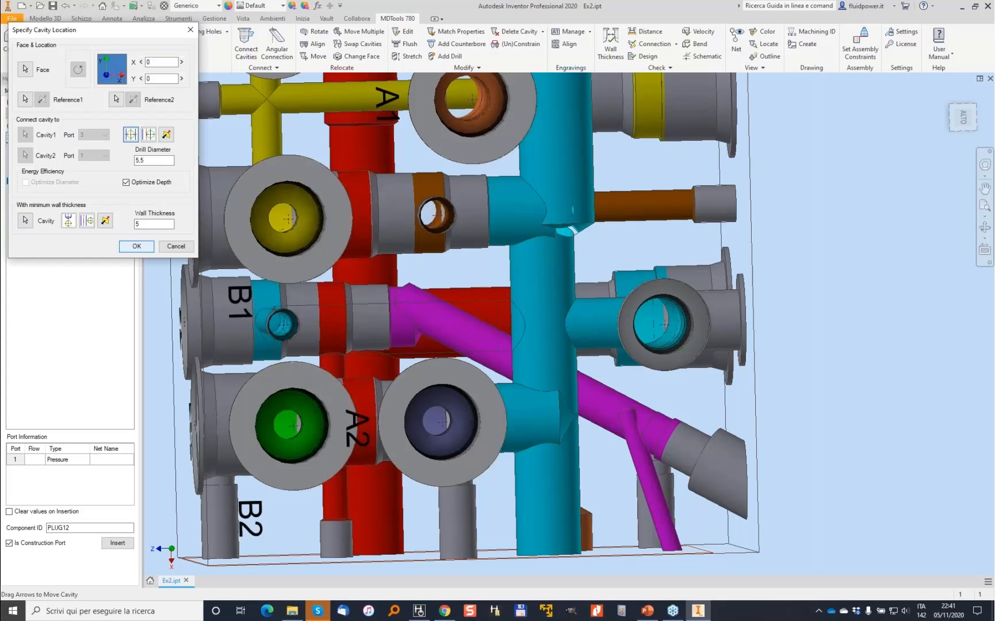
# Use multiple-cavity alignment to align the large cyan top port with the new construction port above cavity PR's tank port
pyautogui.keyDown('shift'); pyautogui.moveTo(148, 242); pyautogui.dragTo(317, 45, button='middle'); pyautogui.keyUp('shift')
pyautogui.click(317, 45)
pyautogui.click(173, 99)
pyautogui.keyDown('shift'); pyautogui.moveTo(359, 108); pyautogui.dragTo(389, 114, button='middle'); pyautogui.keyUp('shift')
pyautogui.click(389, 113)
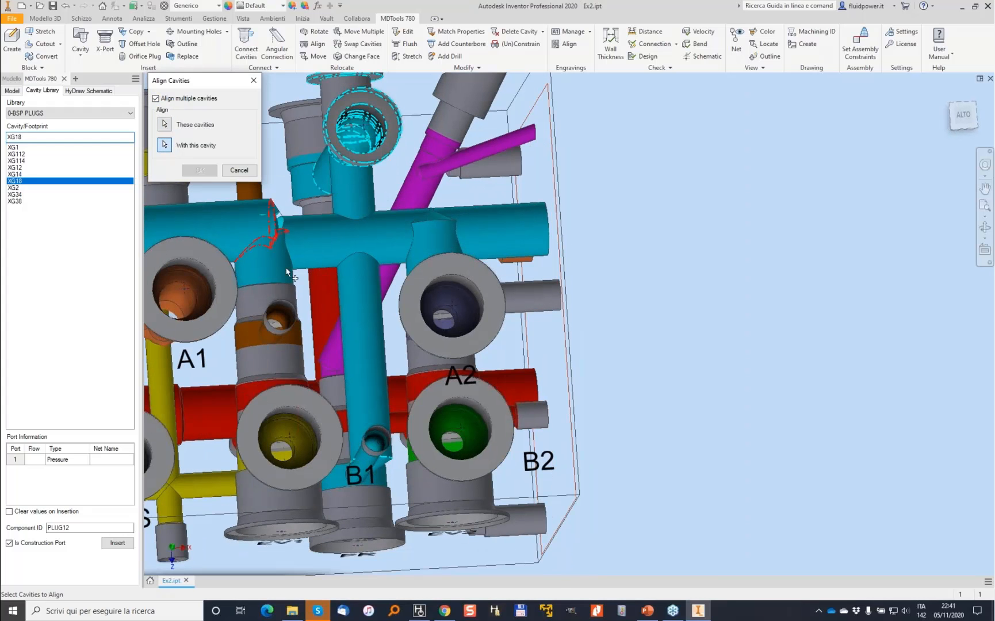
pyautogui.click(377, 444)
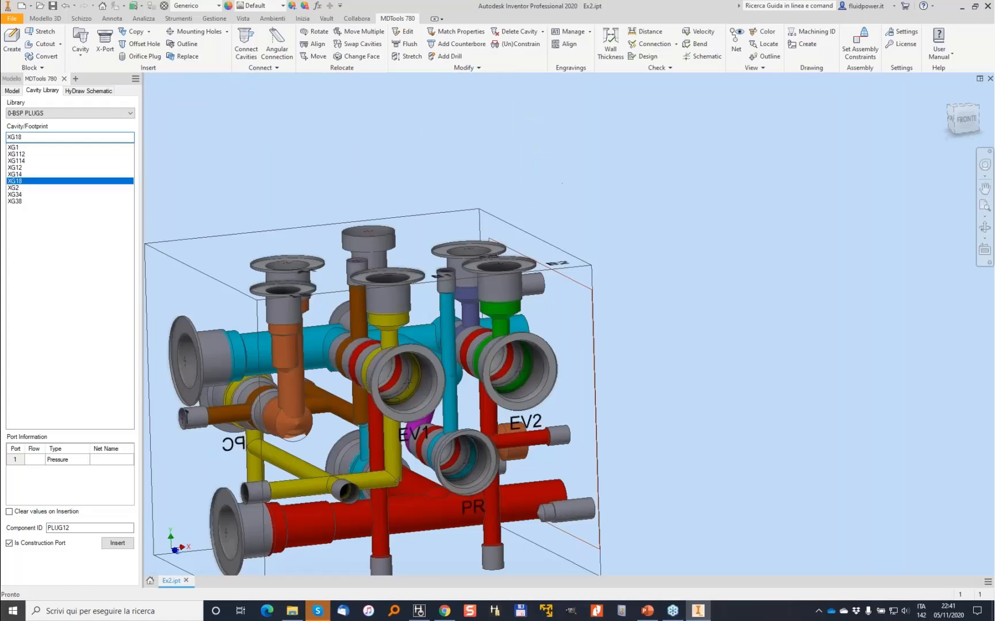
# Run a connection check on the manifold to find unconnected cavities and broken nets
pyautogui.click(650, 43)
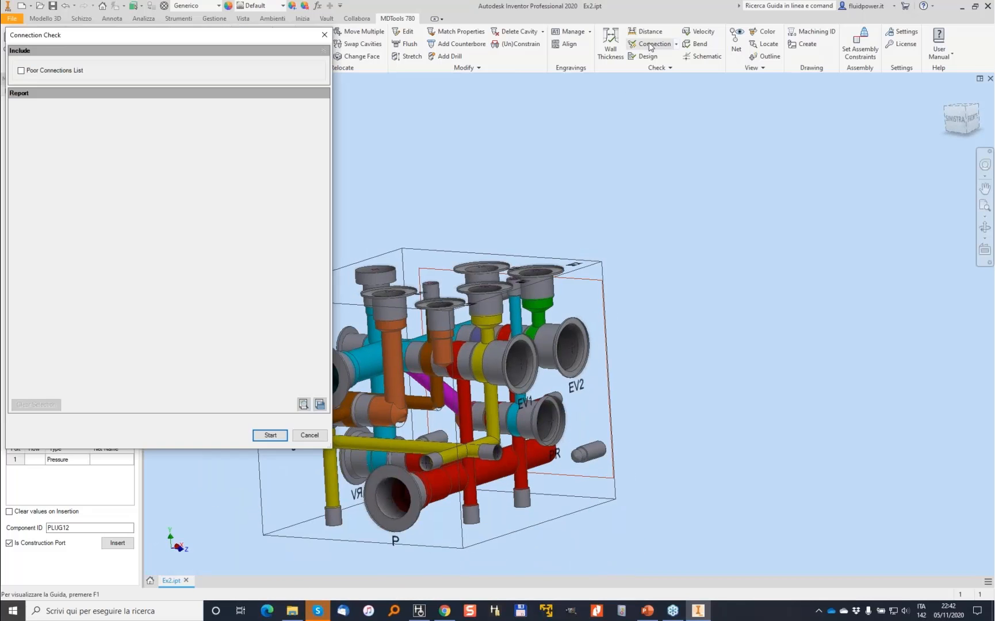
pyautogui.click(270, 435)
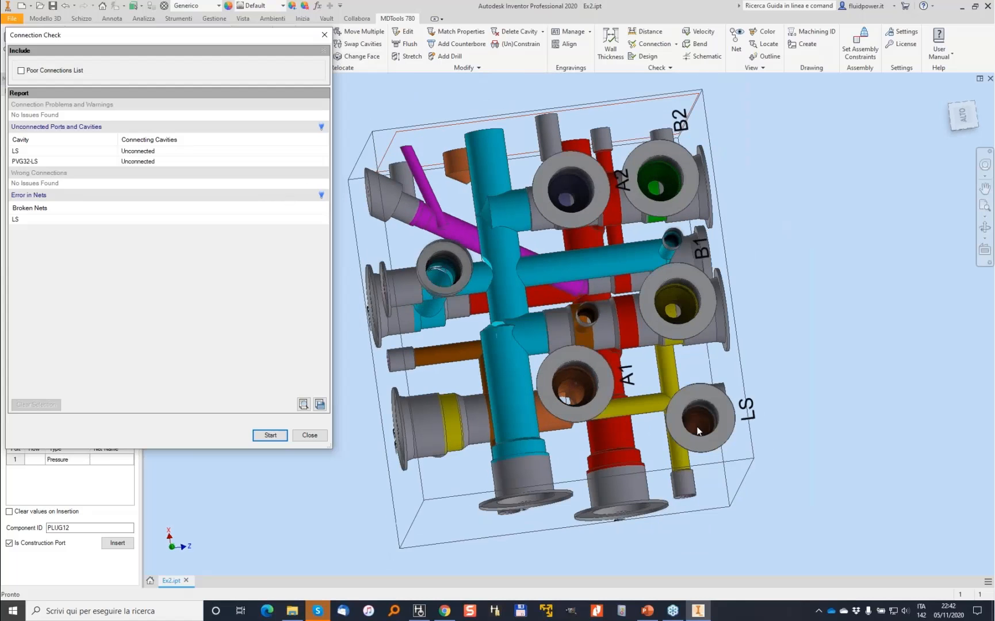
pyautogui.click(319, 435)
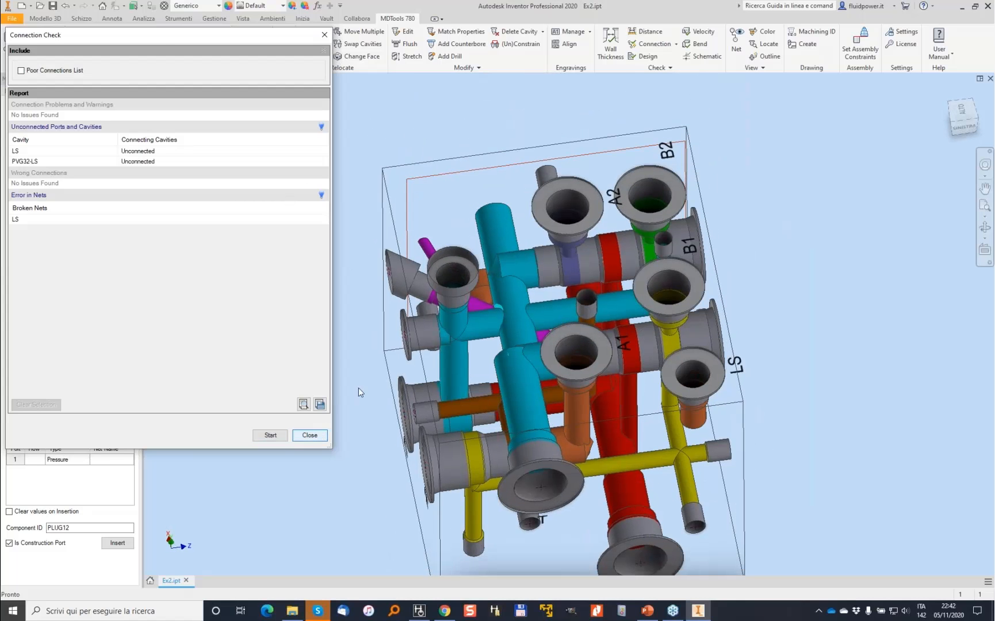
# Move port LS from the top face to the rear face, connected to port 1 of the PVG32-LS cavity with offset X 12, Y 5
pyautogui.click(356, 56)
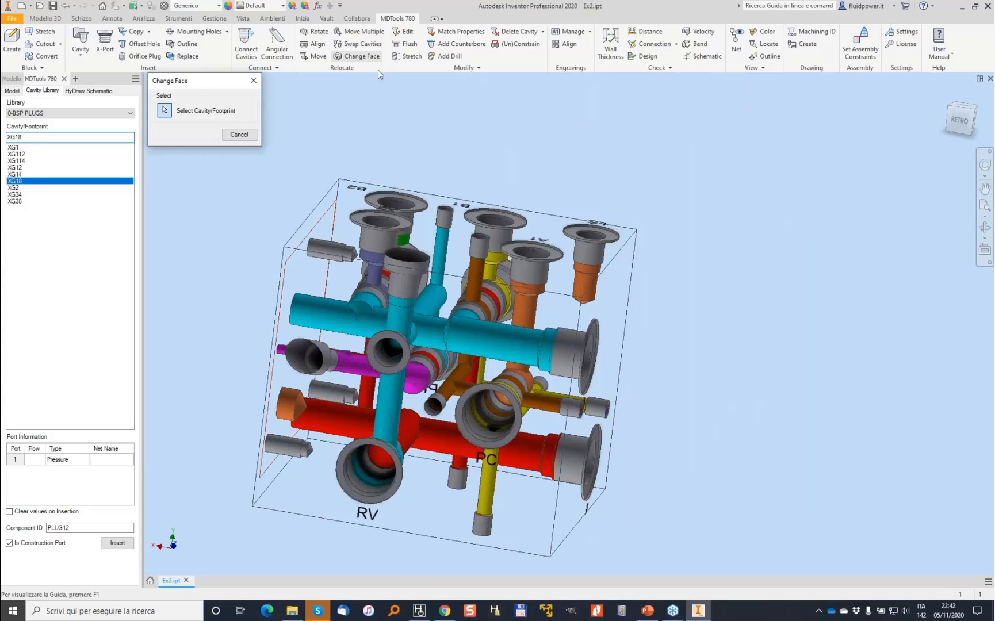
pyautogui.click(591, 235)
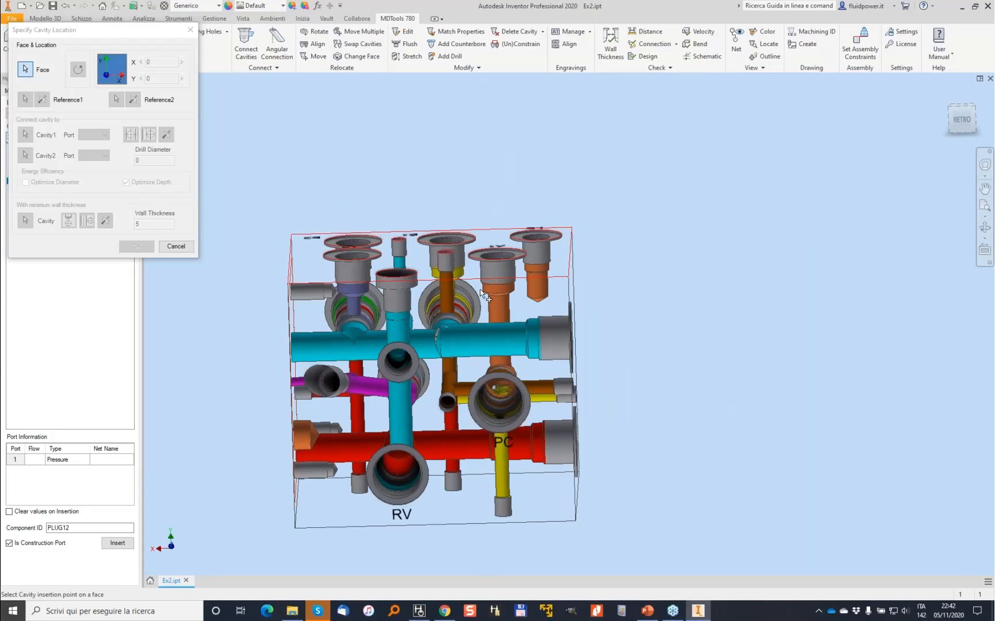
pyautogui.click(371, 437)
pyautogui.click(26, 136)
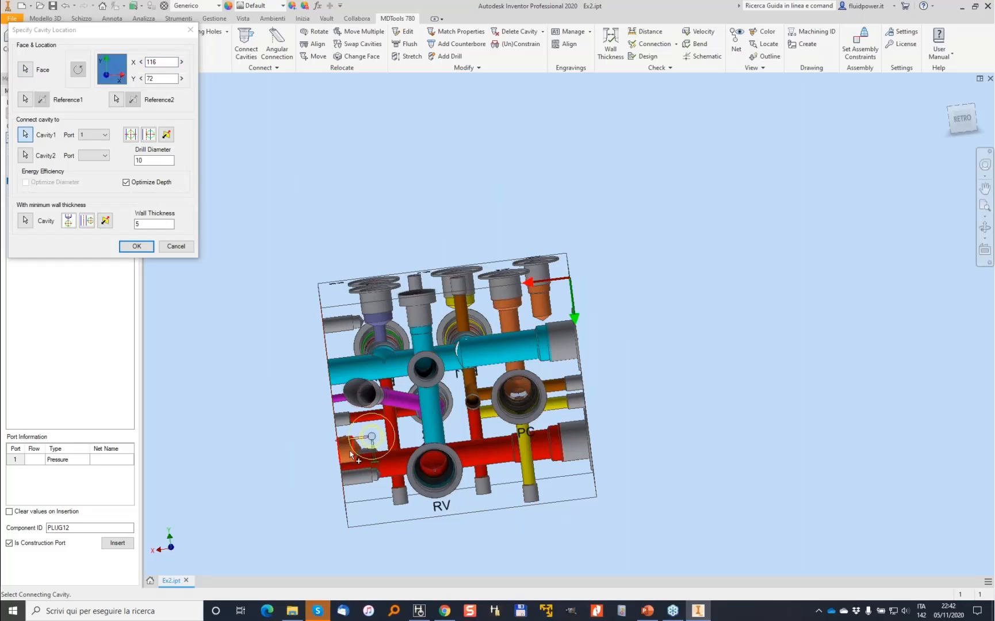
pyautogui.click(345, 454)
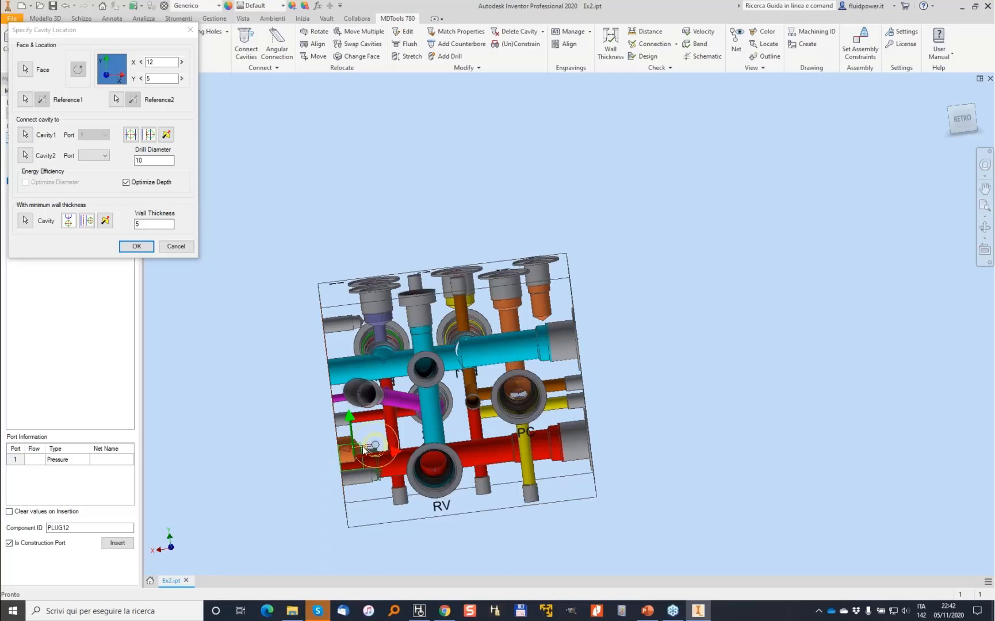
pyautogui.click(146, 247)
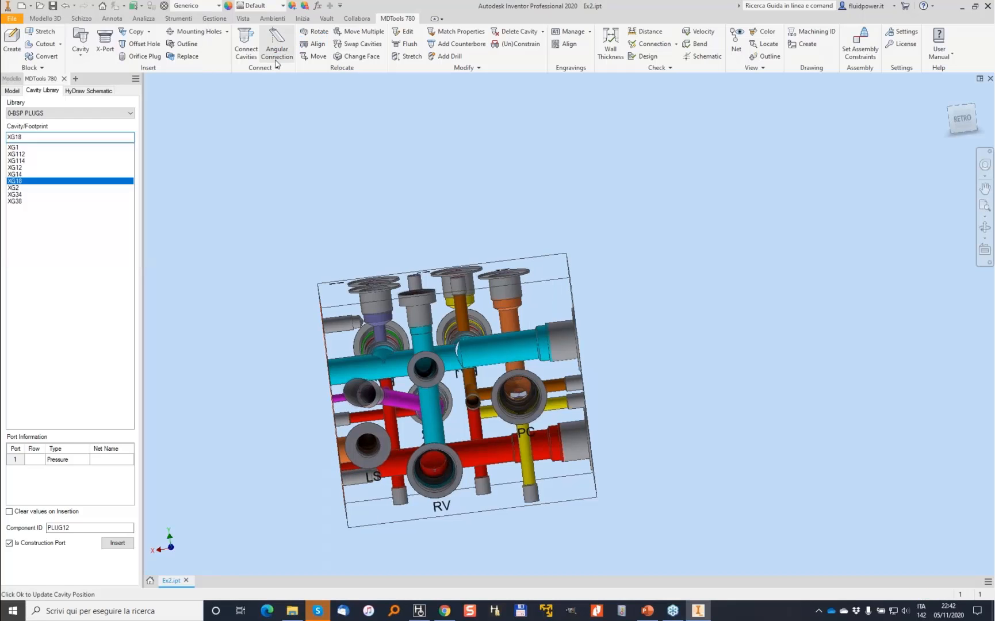
# Repeat the connection check with port LS on the rear face
pyautogui.click(648, 45)
pyautogui.press('Return')
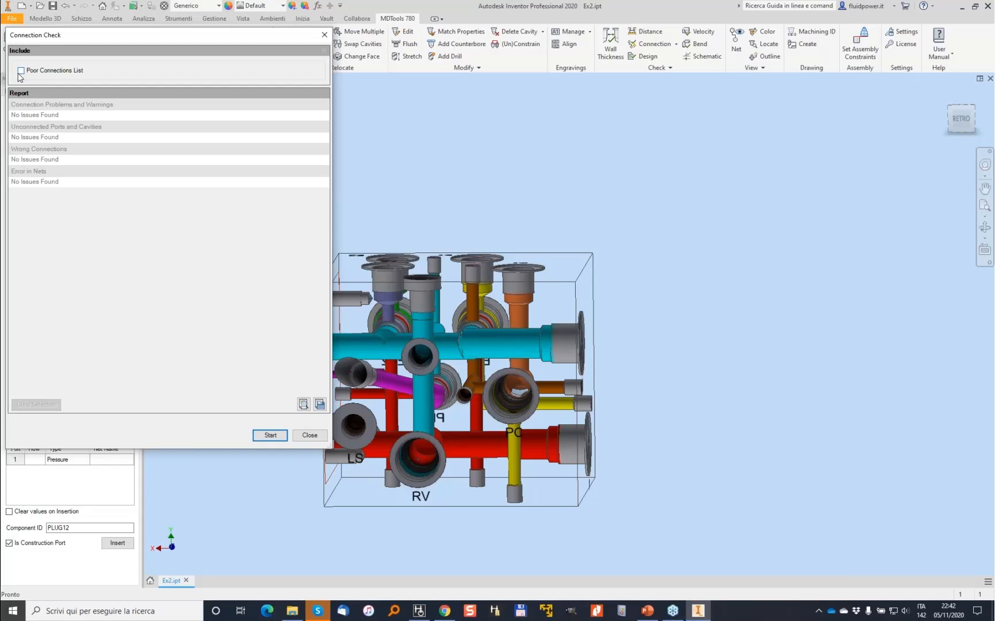
# Run the connection check on the manifold with the Poor Connections List included
pyautogui.click(273, 436)
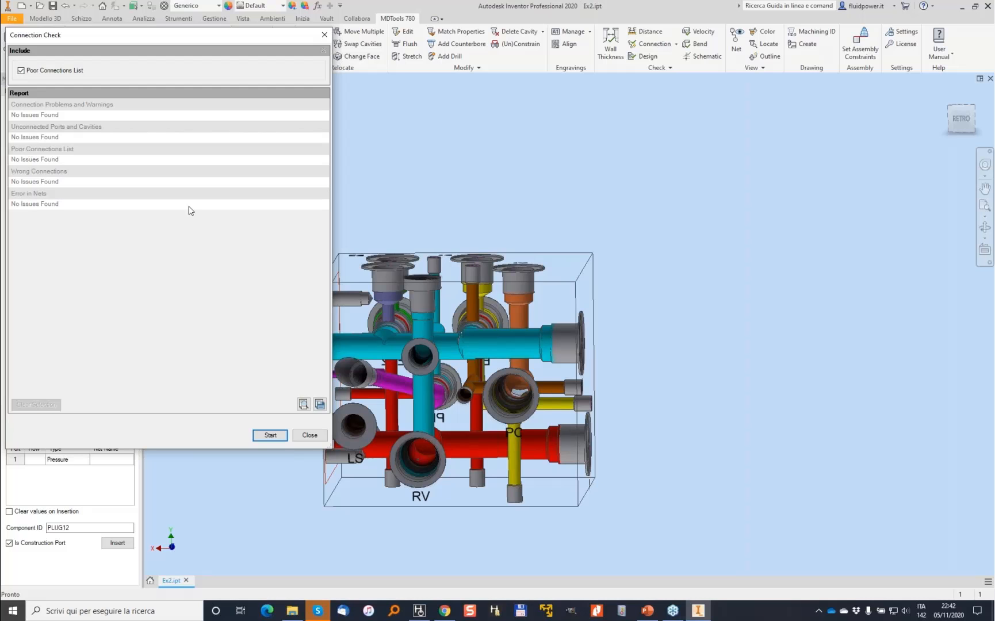
pyautogui.click(309, 435)
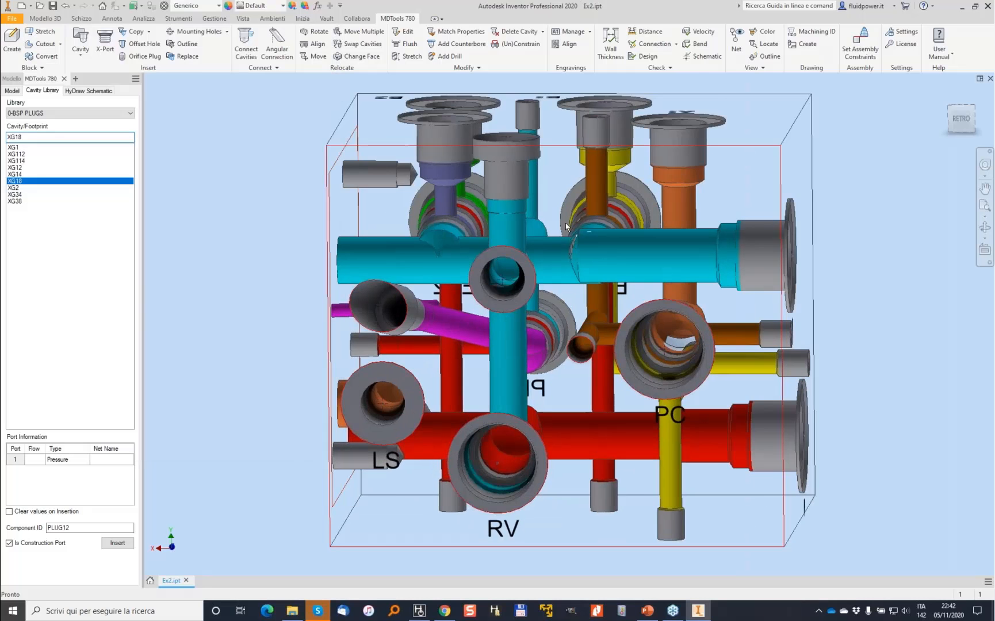
# Use Stretch to shorten the long horizontal yellow drilling so its tip only partly meets the vertical yellow drilling below cavity PC
pyautogui.keyDown('shift'); pyautogui.moveTo(566, 227); pyautogui.dragTo(506, 236, button='middle'); pyautogui.keyUp('shift')
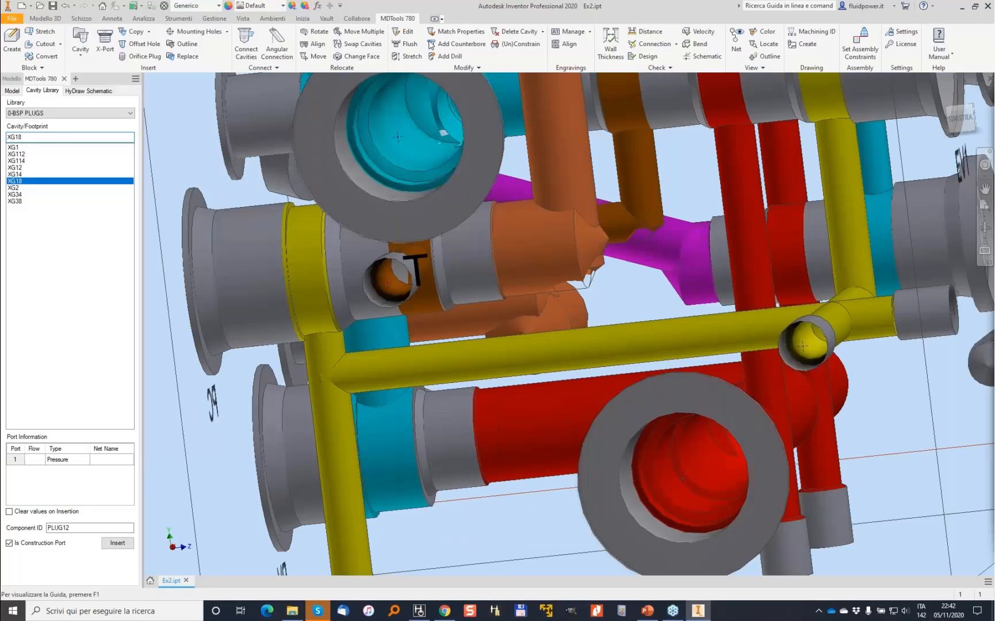
pyautogui.click(408, 55)
pyautogui.click(400, 386)
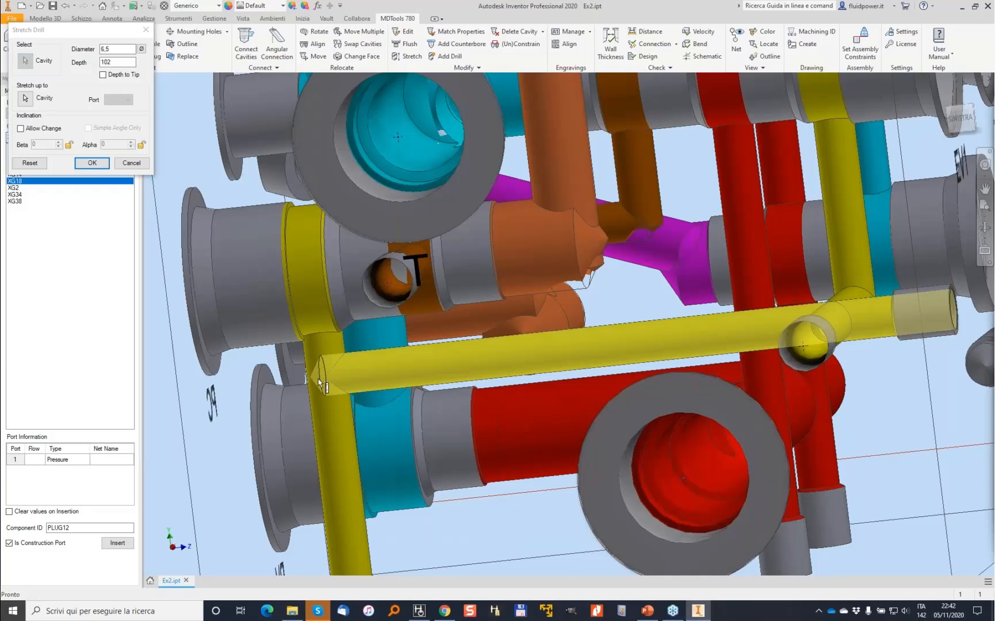
pyautogui.click(92, 163)
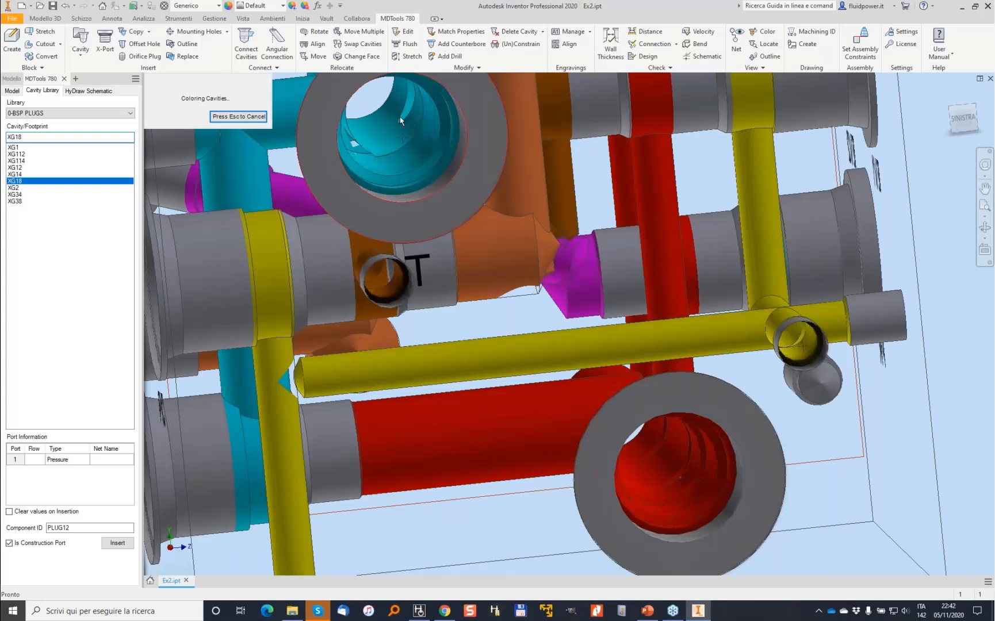
pyautogui.scroll(5, 324, 325)
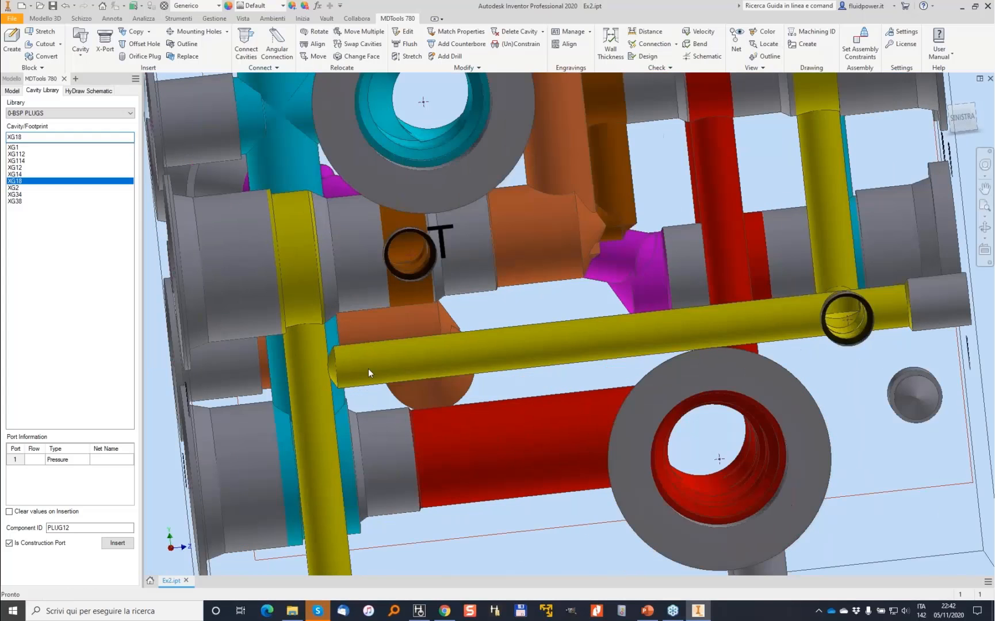
pyautogui.scroll(-5, 322, 330)
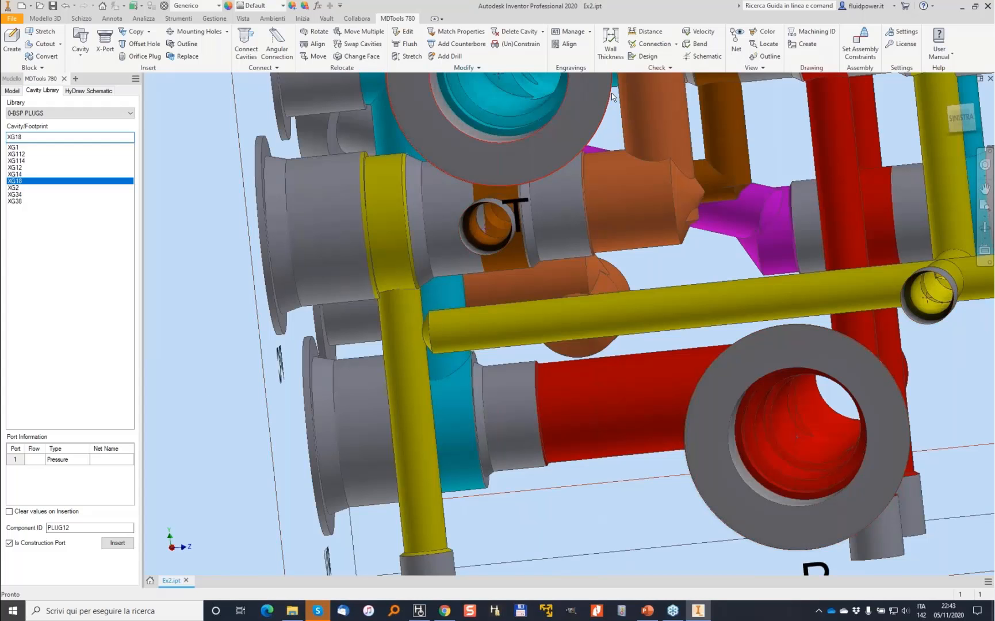
# Run the connection check including poor connections and highlight the entry between PLUG8 and PLUG9 in the model
pyautogui.click(650, 43)
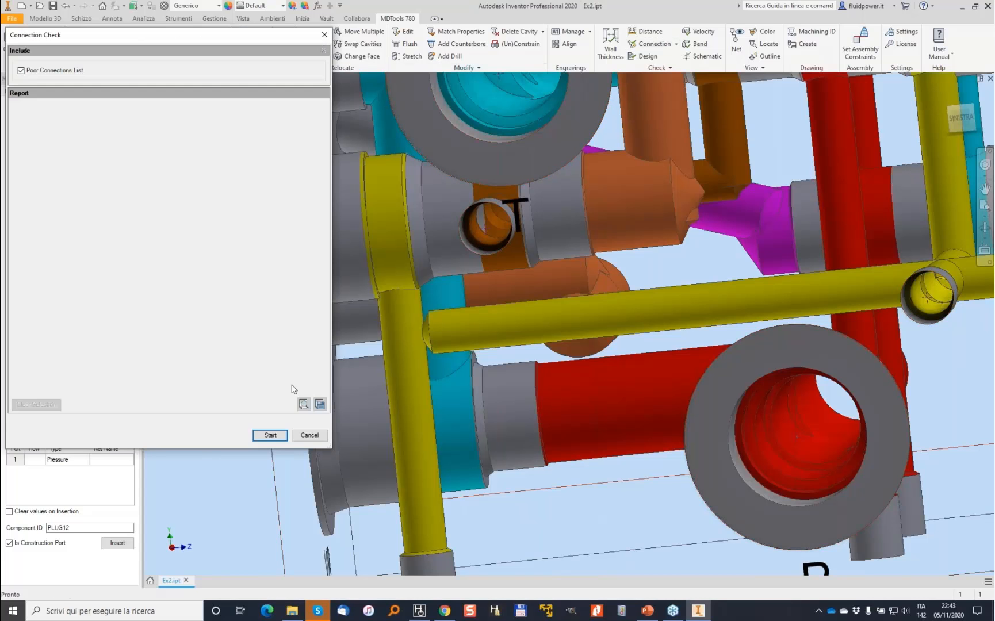
pyautogui.click(271, 437)
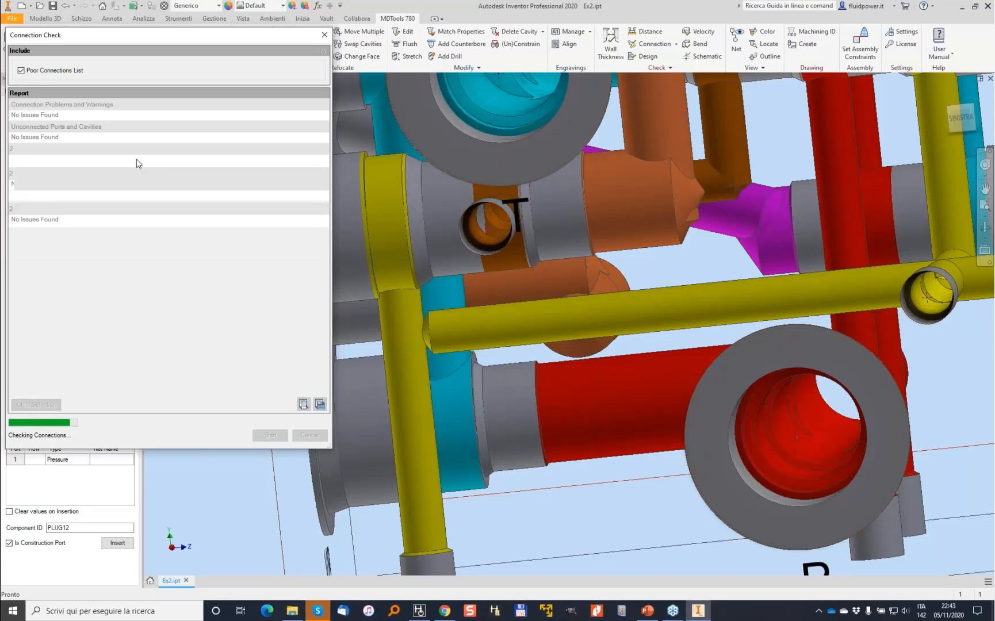
pyautogui.click(164, 176)
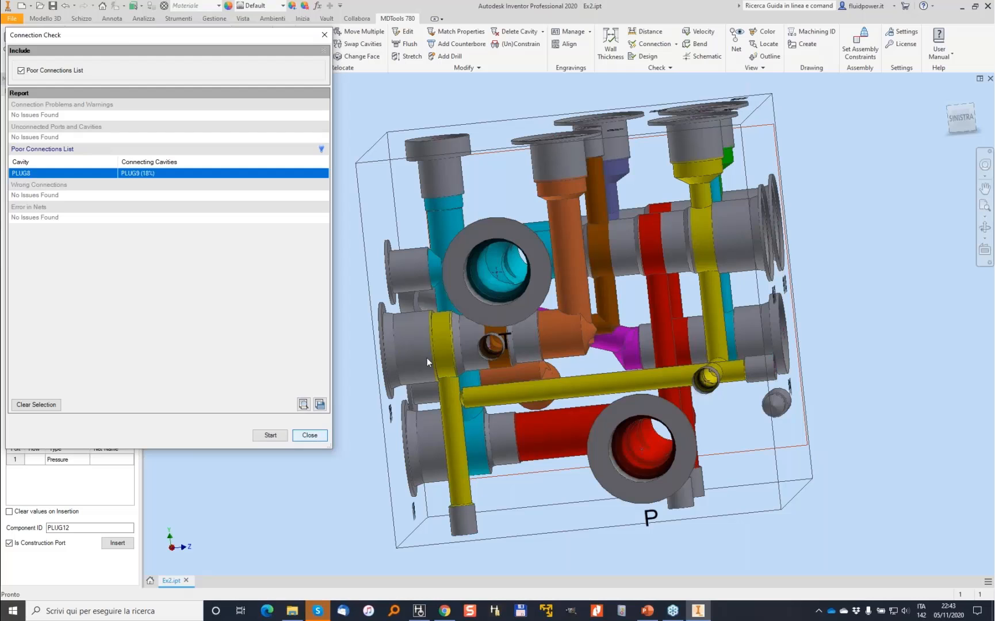
pyautogui.click(311, 436)
pyautogui.click(289, 297)
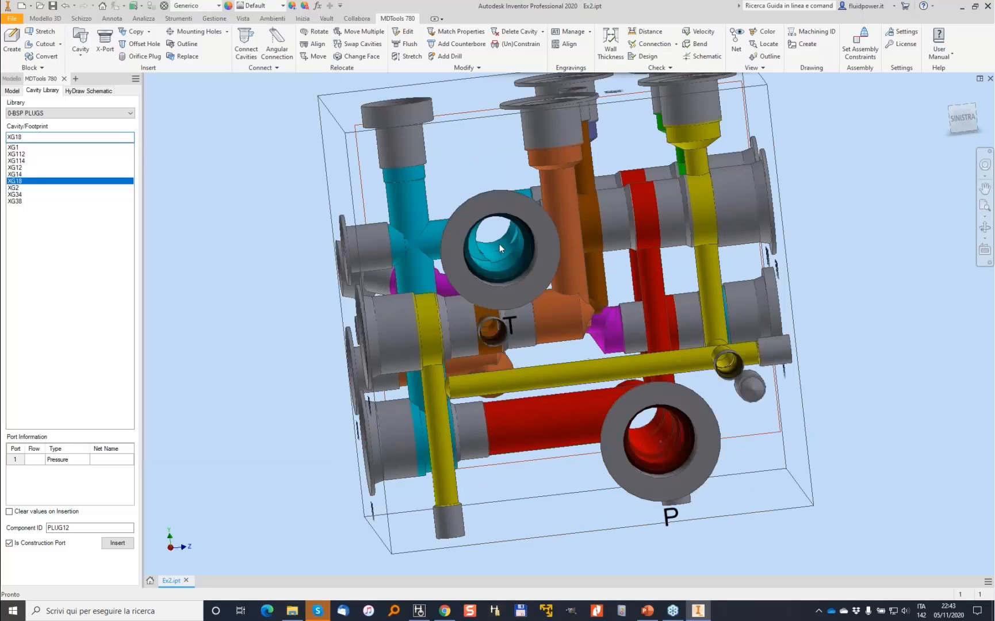
# Stretch the long horizontal yellow drilling back until it fully intersects the vertical yellow drilling below cavity PC
pyautogui.click(409, 56)
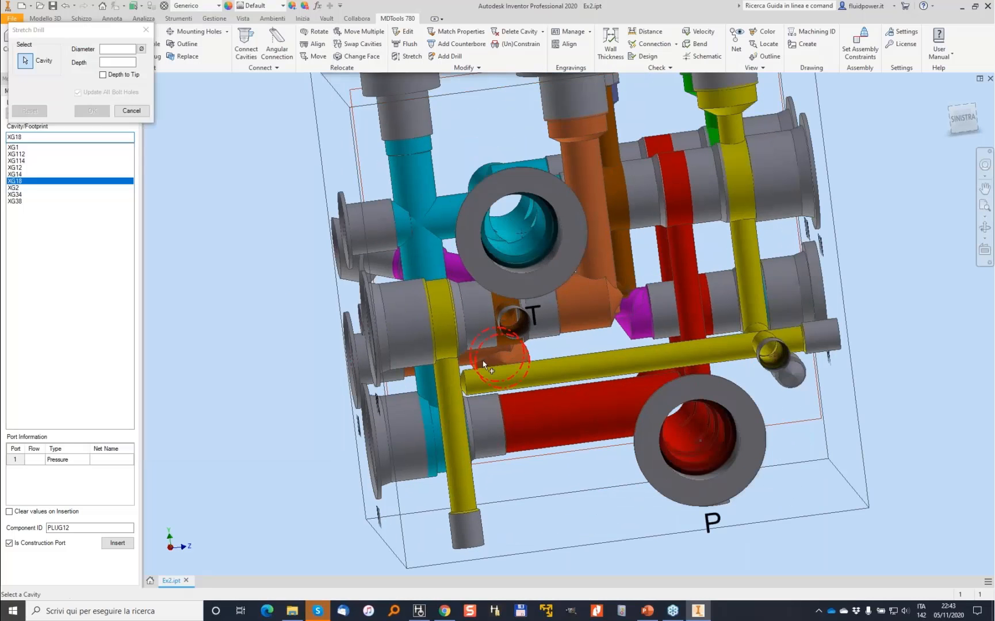
pyautogui.click(492, 374)
pyautogui.click(93, 162)
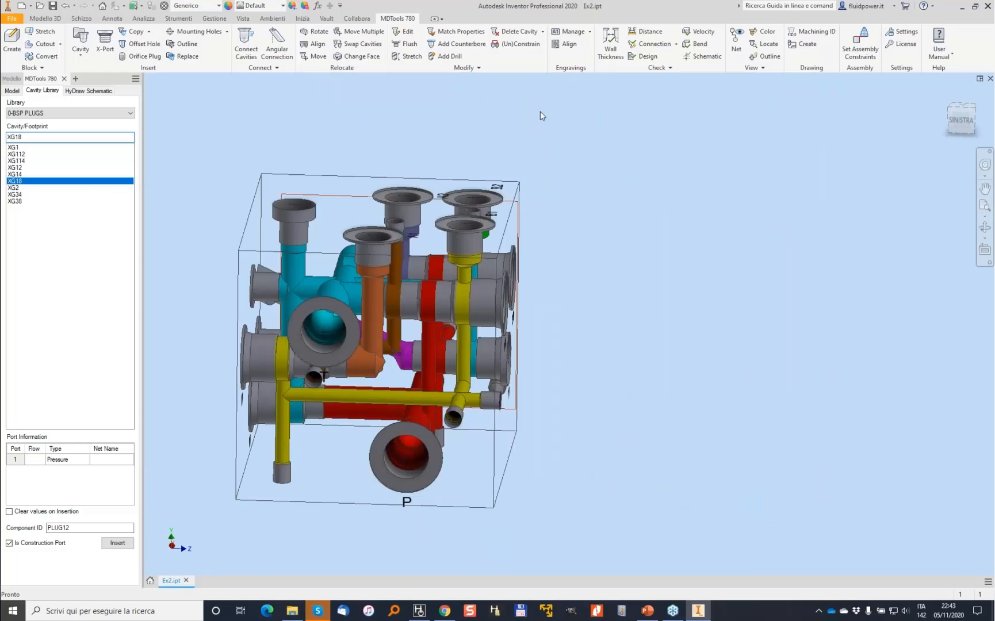
# Check wall thickness around all cavities with a 4 mm minimum, manifold faces included, and examine the clearance between A2 and PVG32-BH2
pyautogui.click(609, 43)
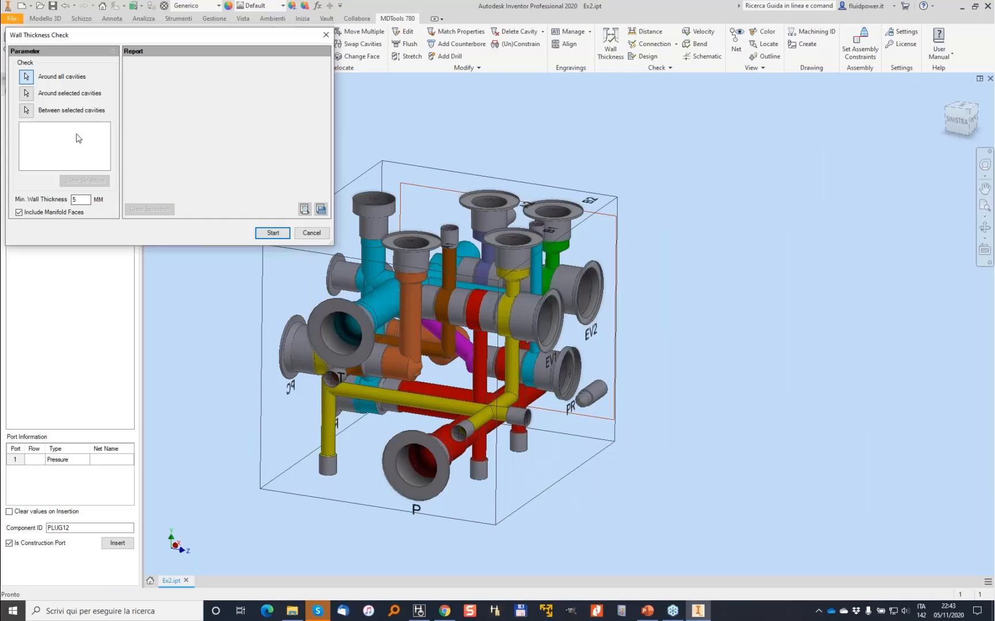
pyautogui.write('4')
pyautogui.click(272, 232)
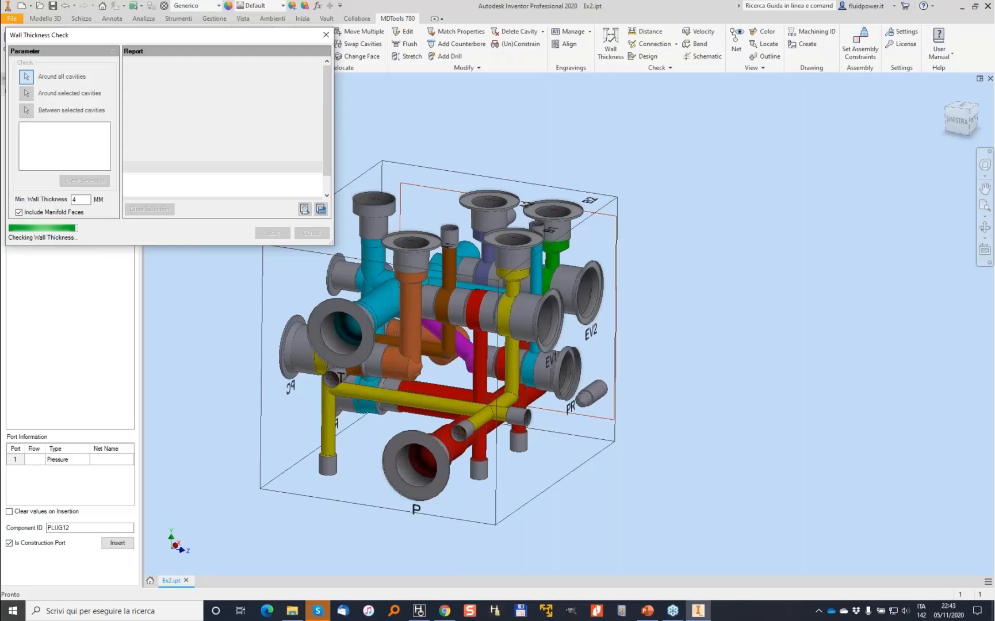
pyautogui.click(230, 88)
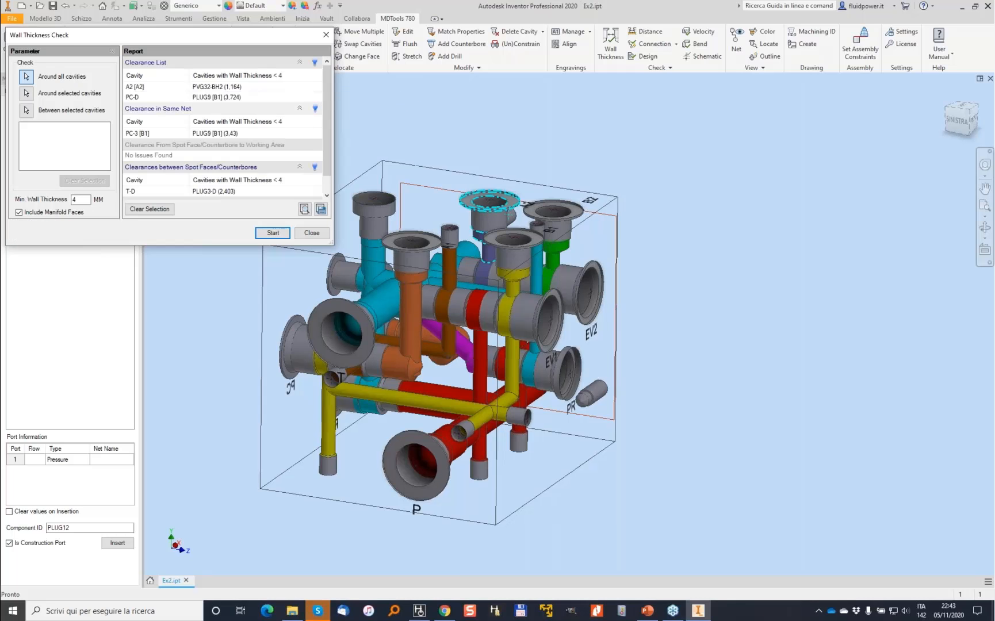
pyautogui.scroll(-2, 506, 339)
pyautogui.click(253, 87)
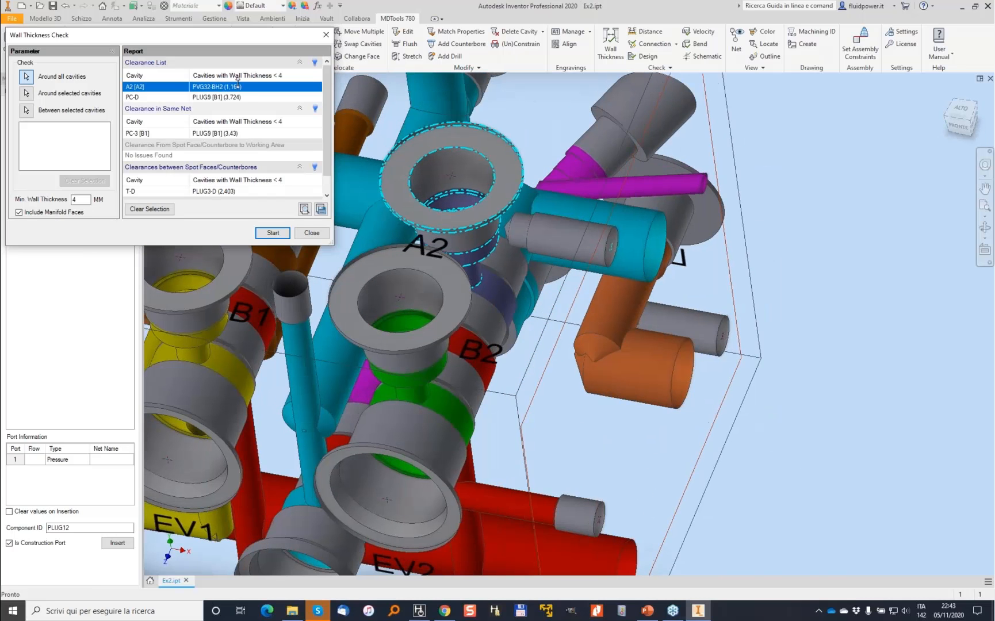
pyautogui.doubleClick(238, 86)
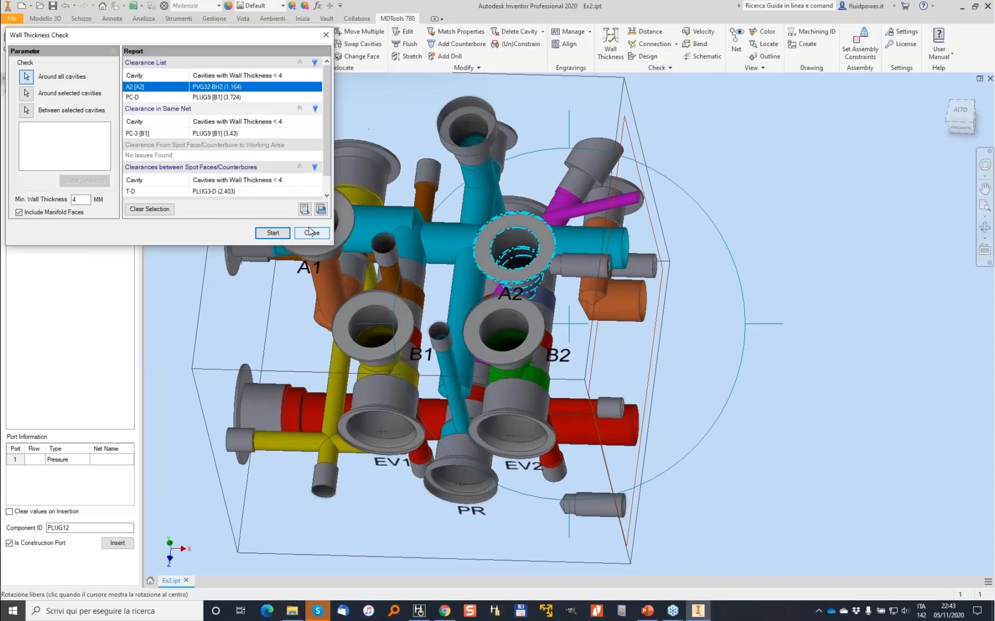
pyautogui.click(311, 233)
# Relocate port A2 on the top face, connected to port 2 of cavity EV2, with offset X -8, Y 0
pyautogui.click(367, 58)
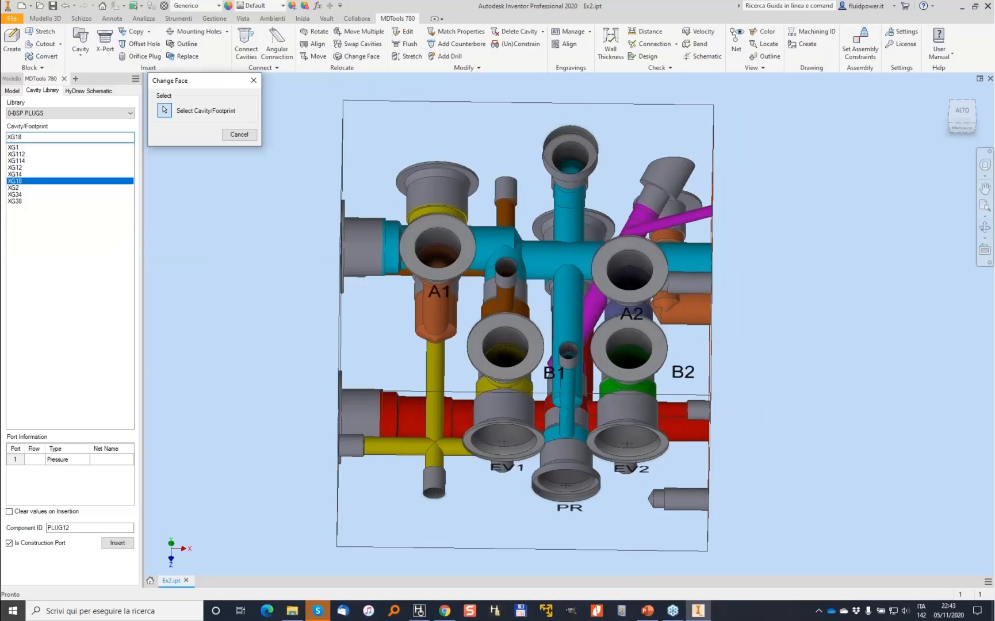
pyautogui.click(613, 277)
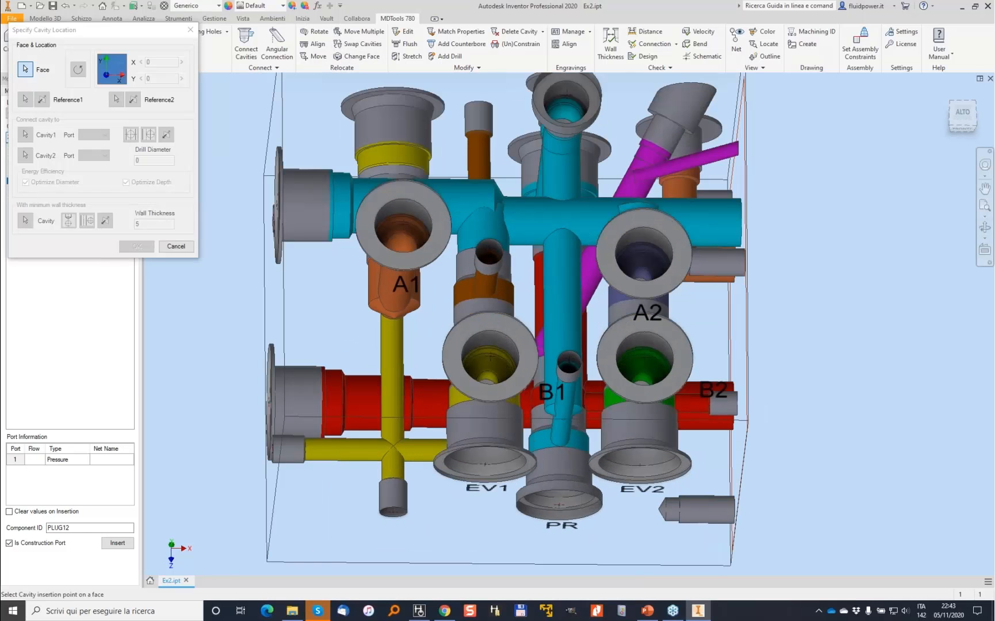
pyautogui.click(595, 288)
pyautogui.click(627, 303)
pyautogui.click(88, 152)
pyautogui.click(150, 136)
pyautogui.click(166, 134)
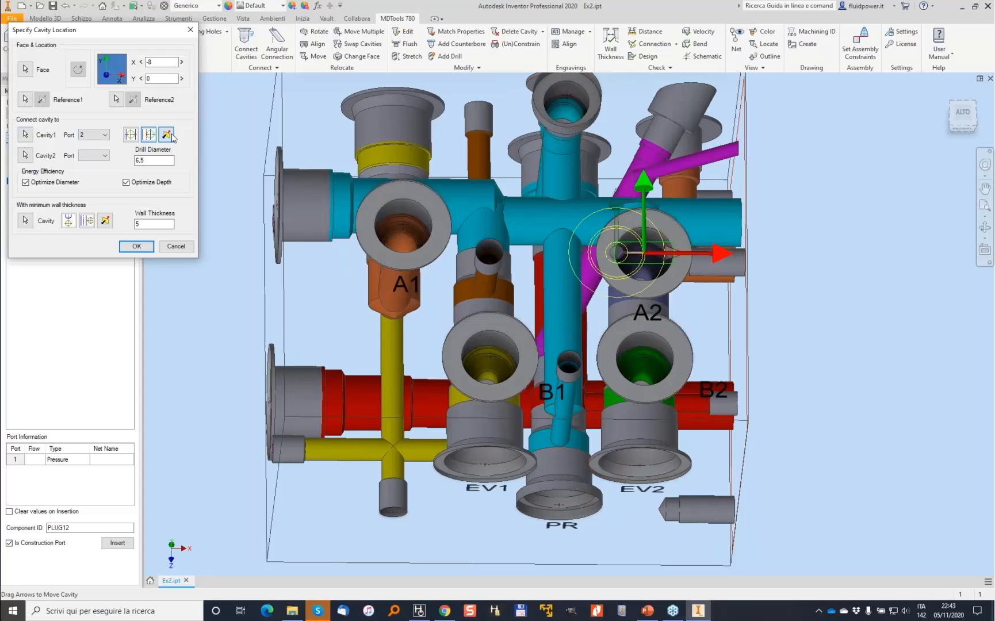
pyautogui.click(137, 246)
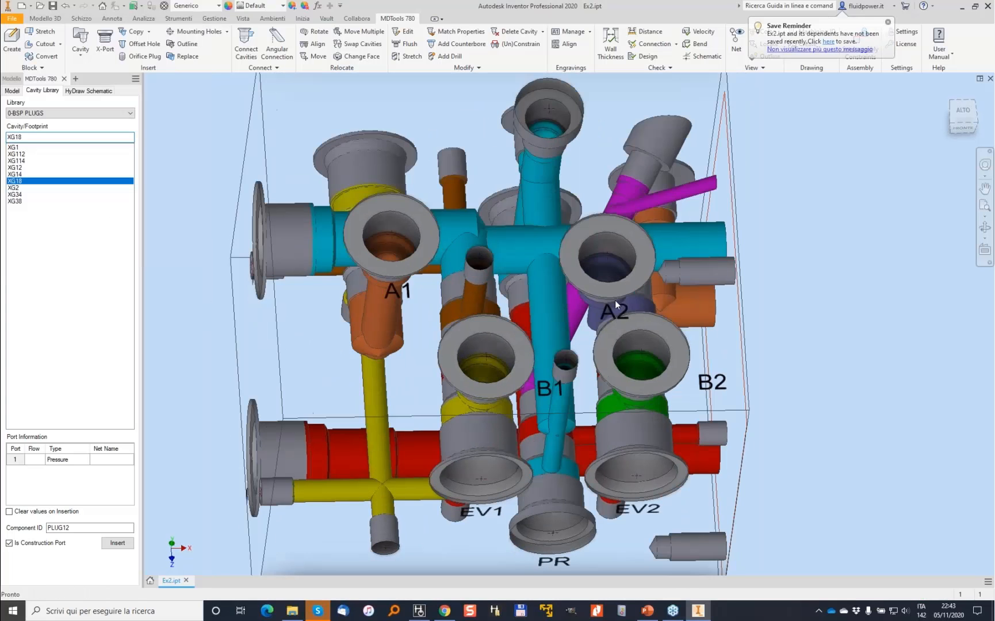
# Move the A2 engraving to the free area behind port A2 on the top face
pyautogui.doubleClick(617, 305)
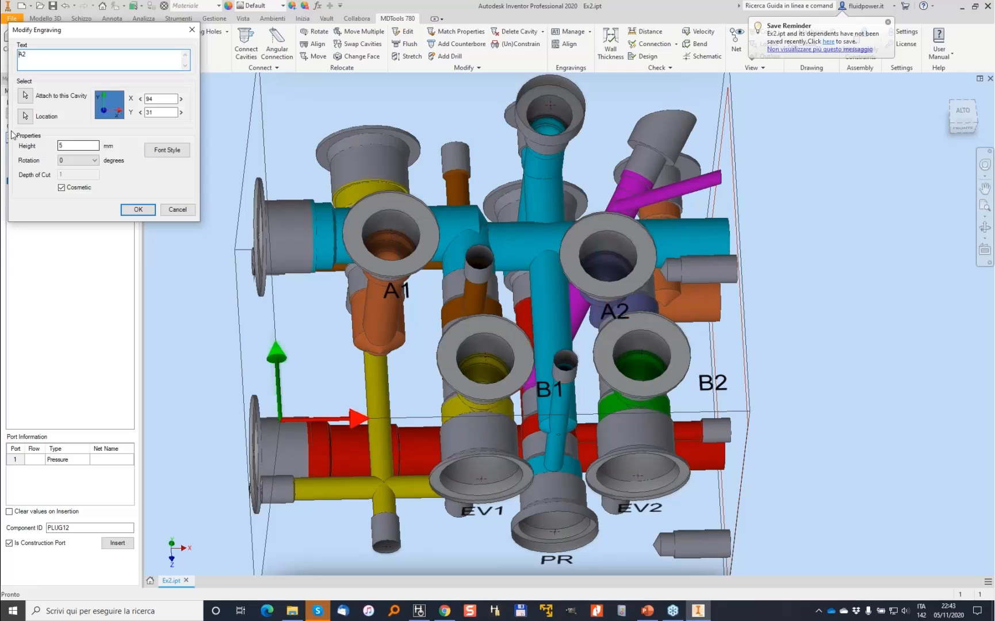
pyautogui.click(25, 117)
pyautogui.click(602, 201)
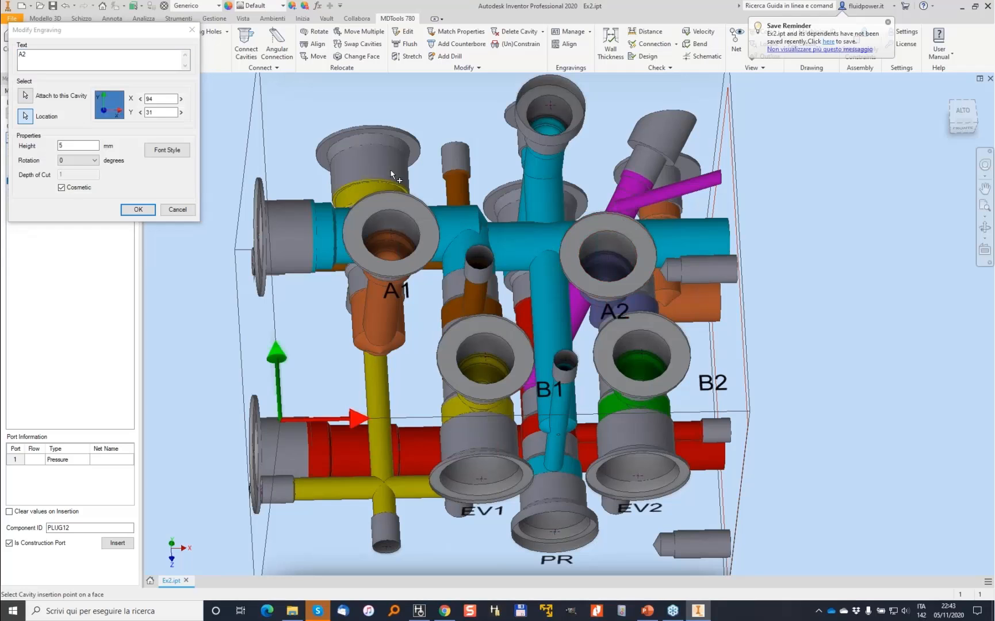
pyautogui.click(149, 212)
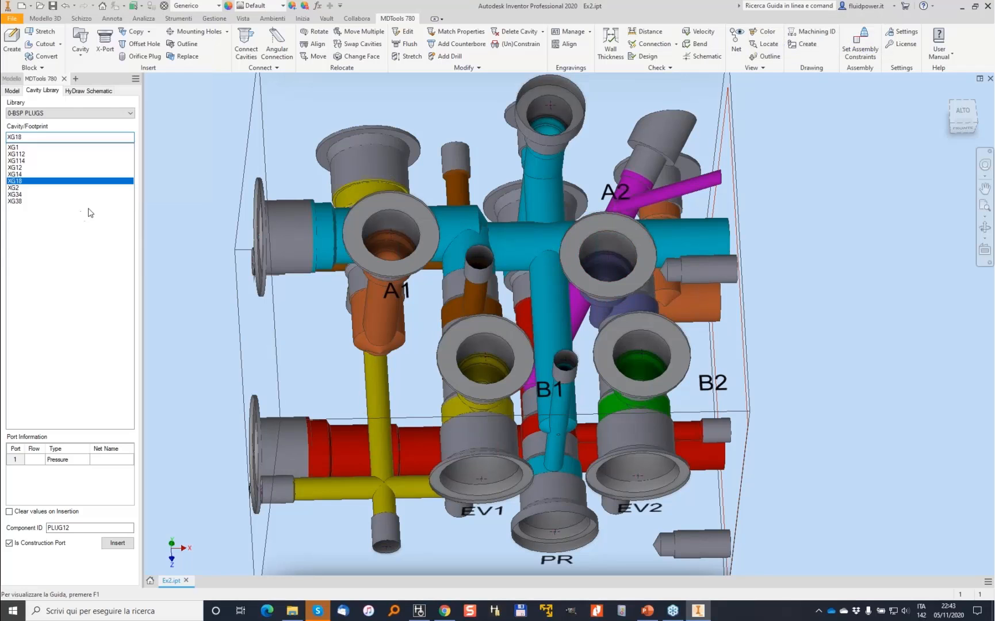
# Repeat the 4 mm wall thickness check around all cavities and examine the clearance between PC-D and PLUG9
pyautogui.click(612, 41)
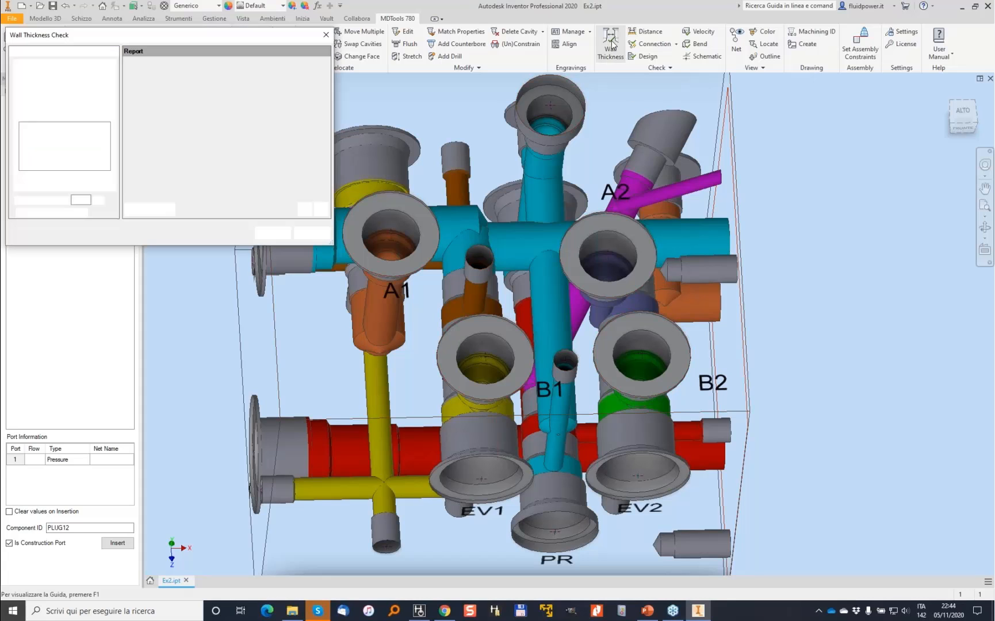
pyautogui.click(273, 233)
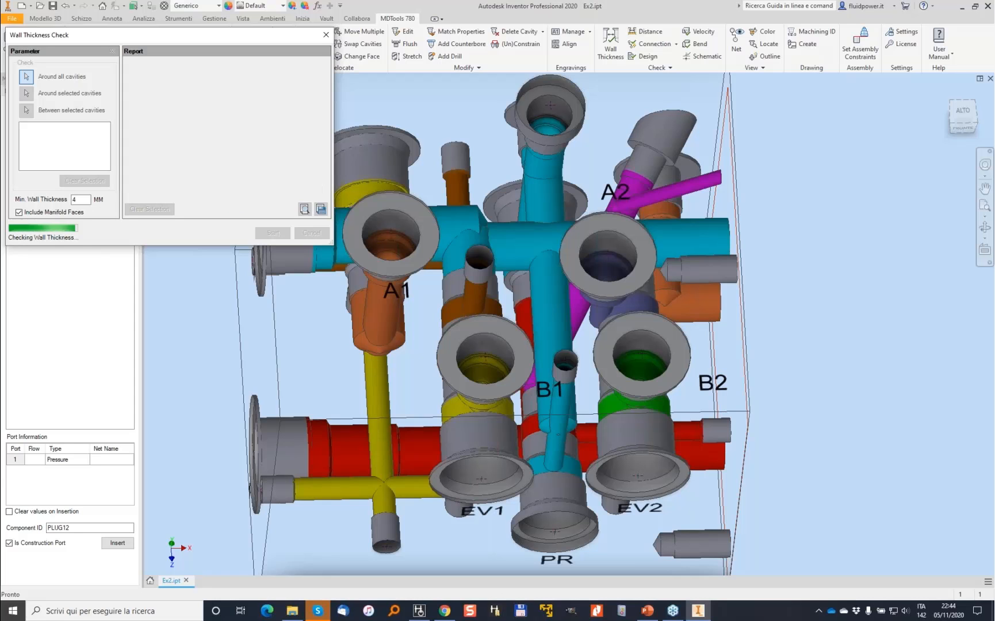
pyautogui.click(253, 87)
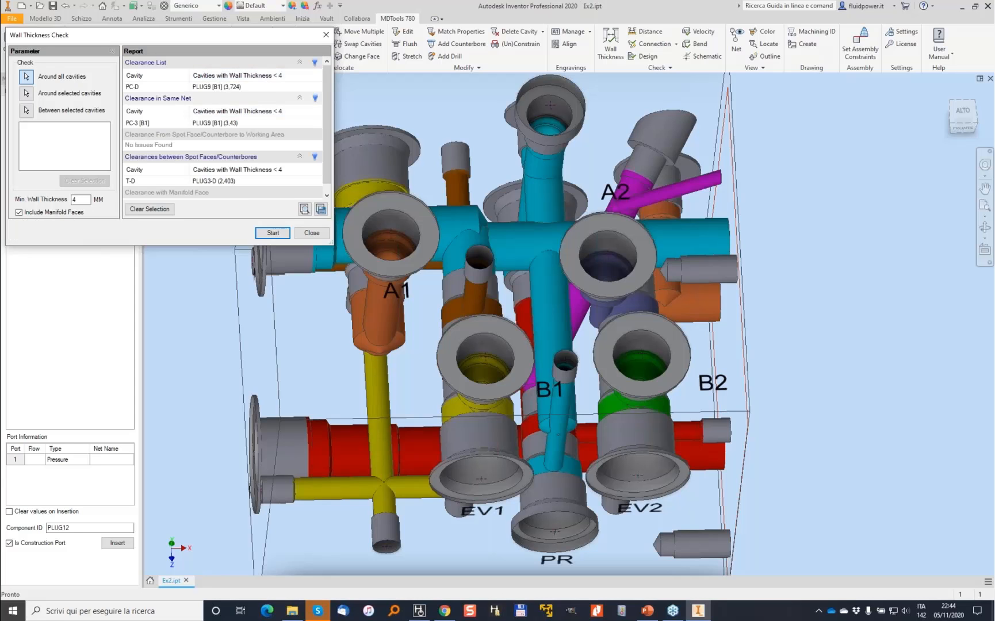
pyautogui.scroll(1, 809, 348)
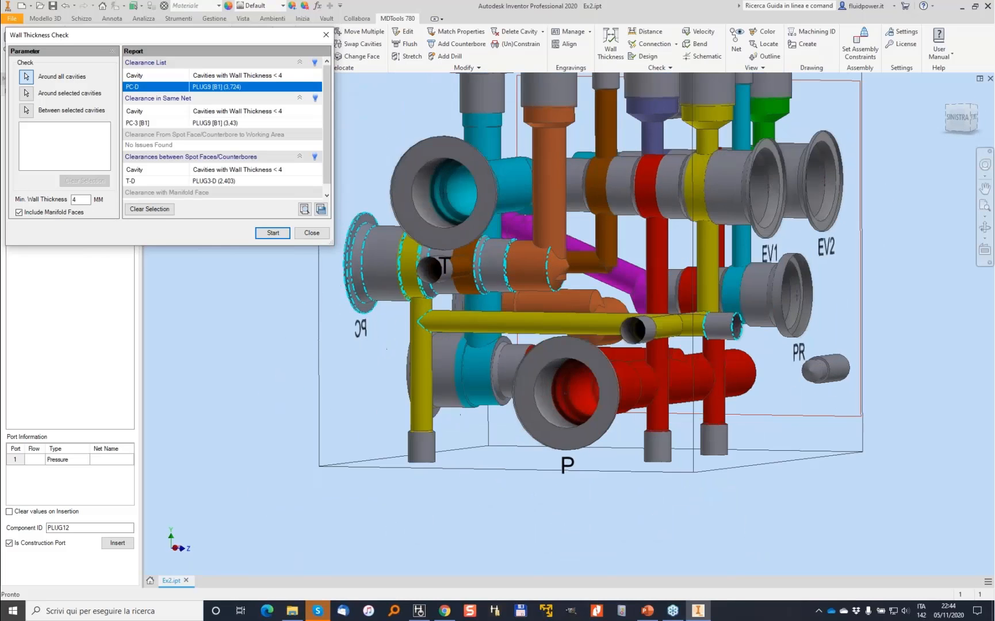
pyautogui.click(311, 232)
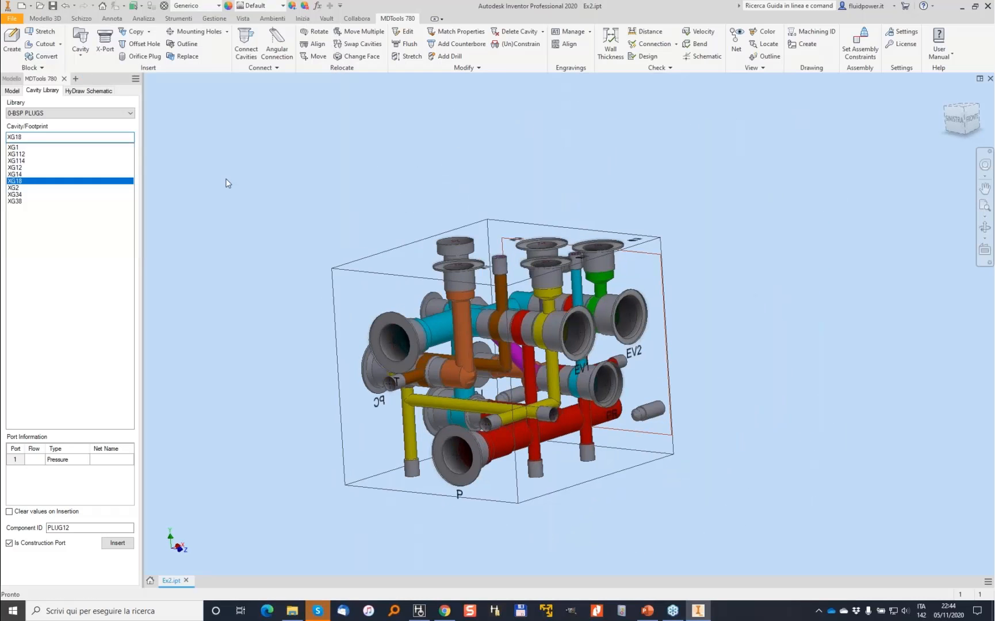
# Create a new assembly and start Auto Assemble, placing the manifold part file from the MDTools Webinar 2 folder
pyautogui.click(21, 7)
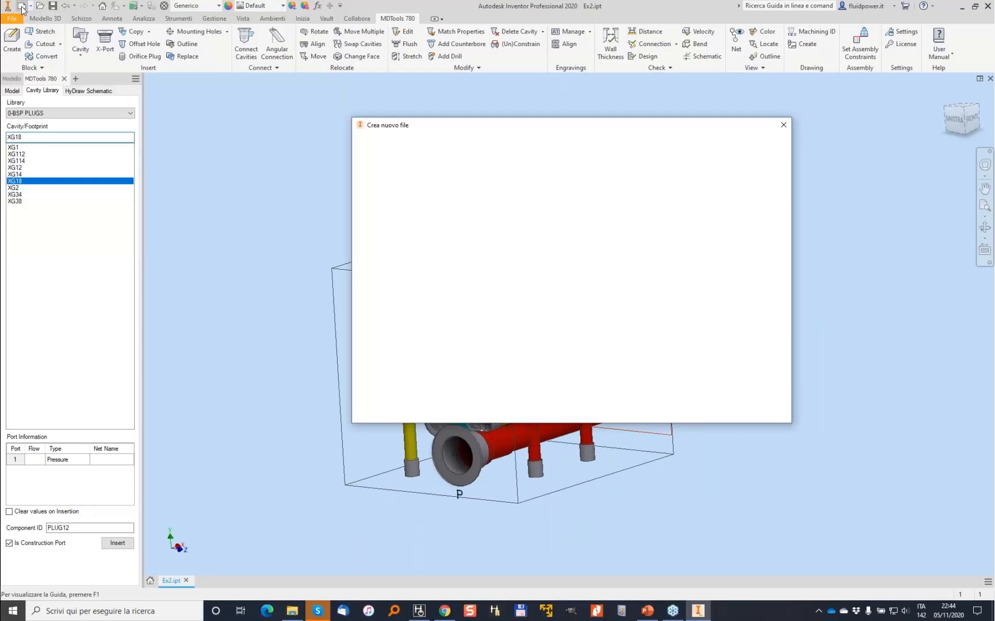
pyautogui.doubleClick(546, 250)
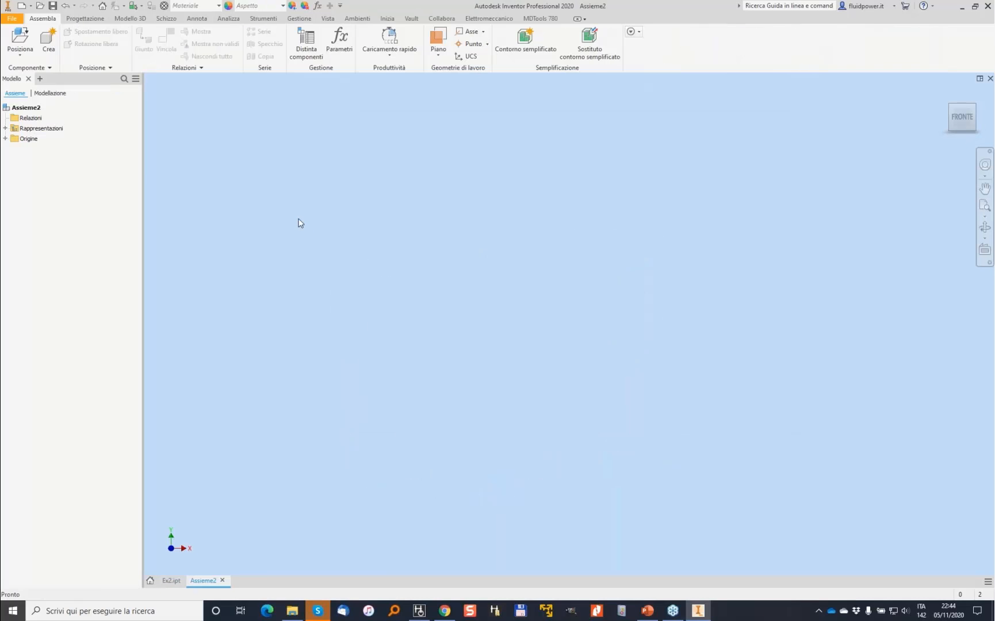
pyautogui.click(540, 19)
pyautogui.click(16, 43)
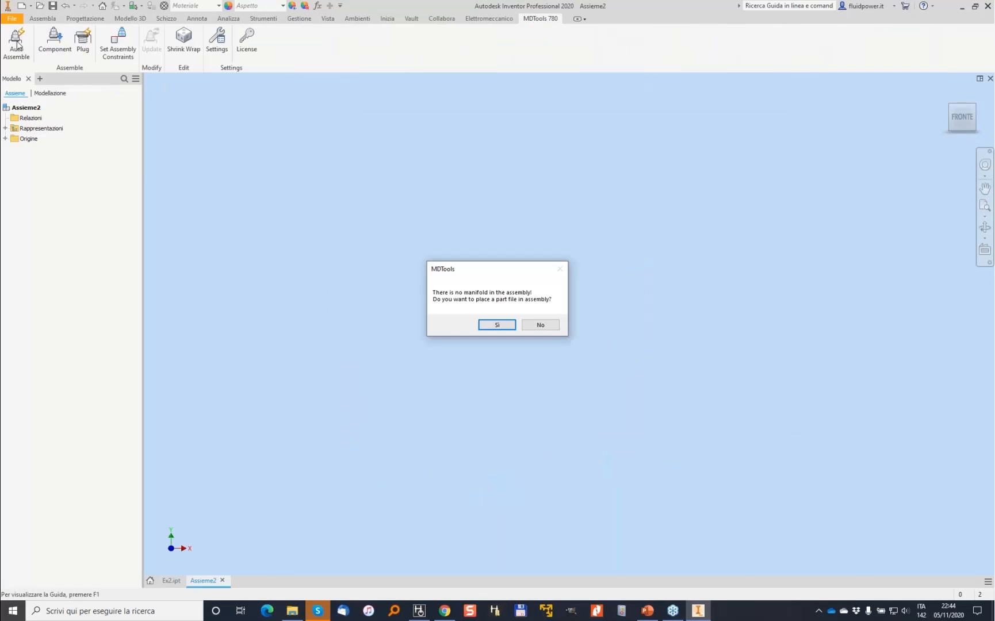
pyautogui.click(497, 324)
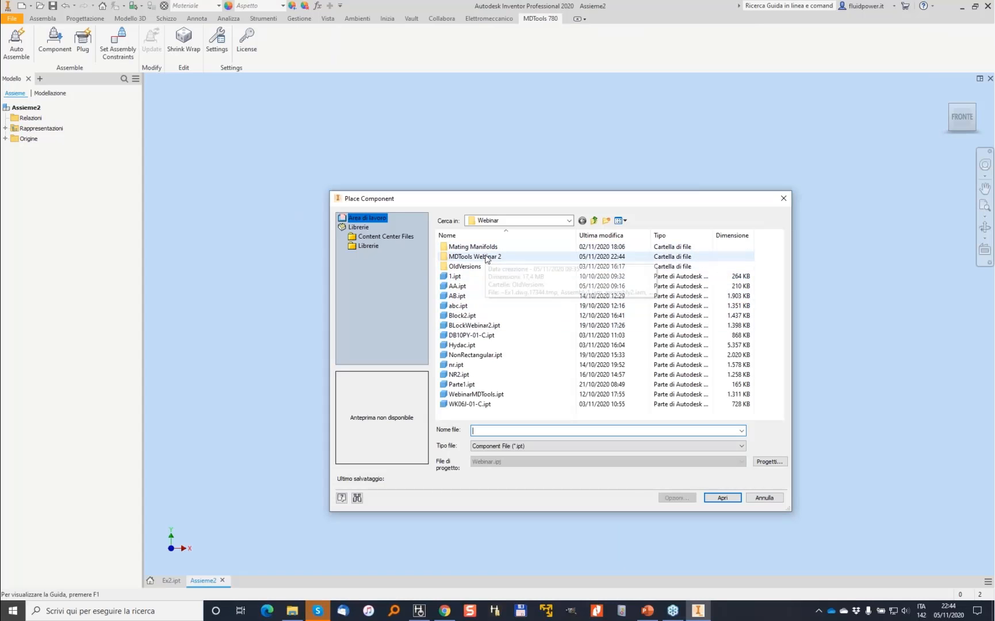
pyautogui.doubleClick(485, 257)
pyautogui.doubleClick(466, 266)
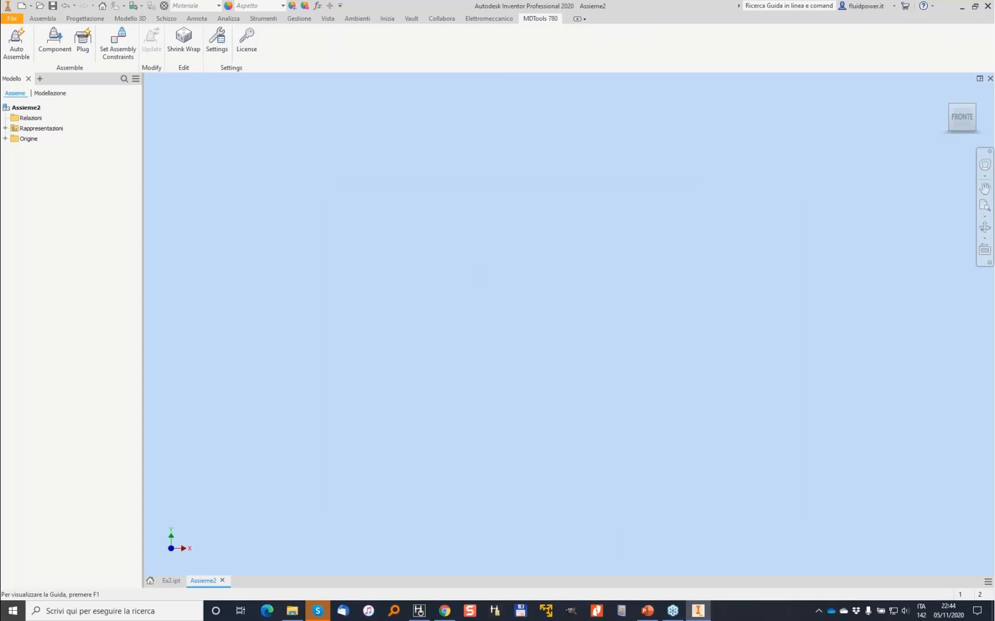